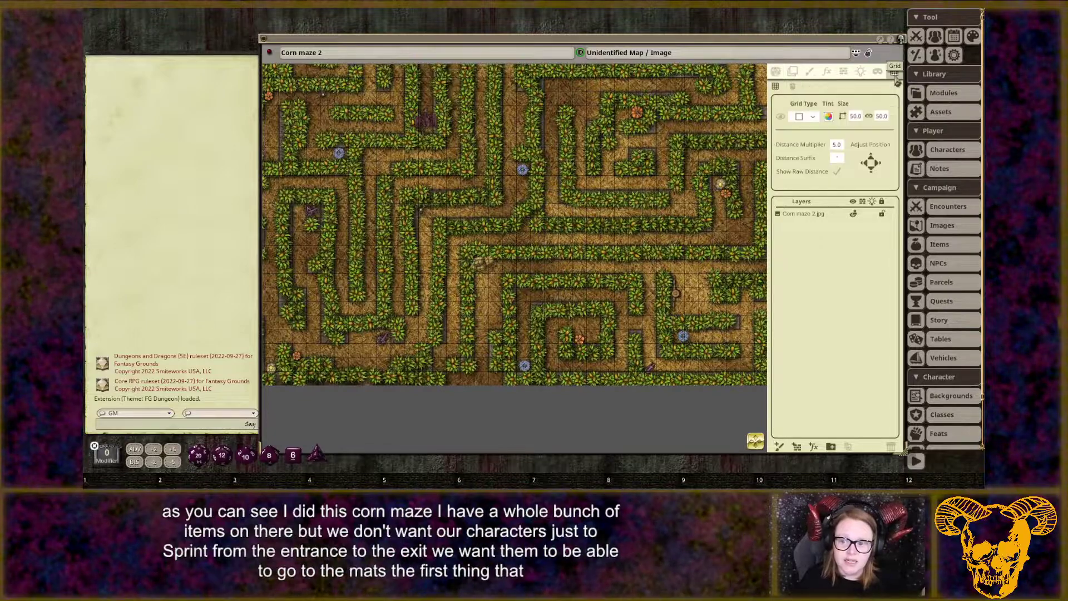
Align the grid with the corn maze map by drawing a grid box over one of its printed squares.
scroll(488, 283, "up", 10)
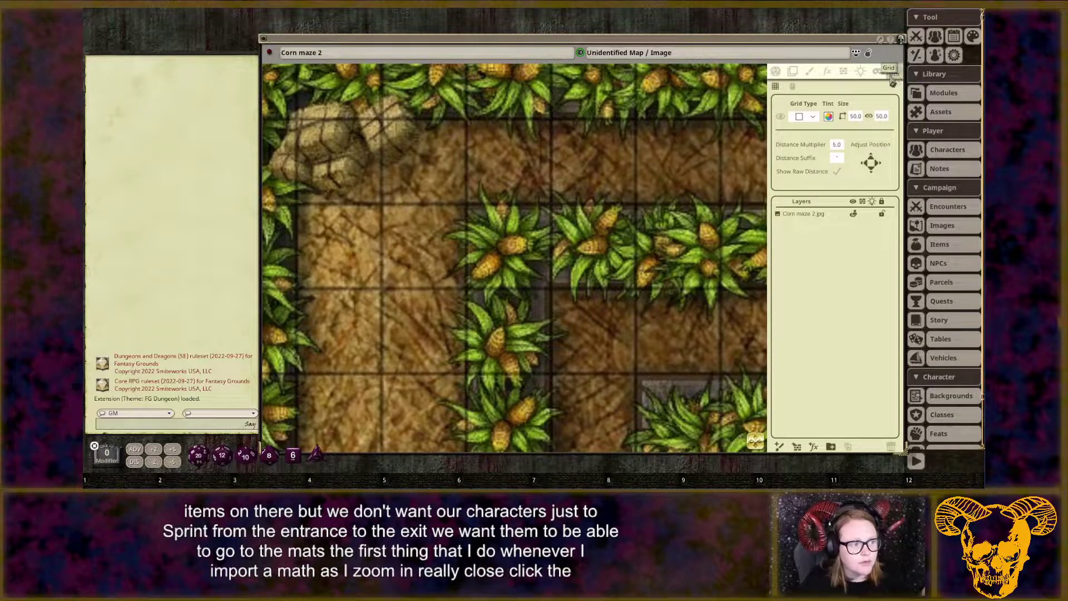
left_click(793, 88)
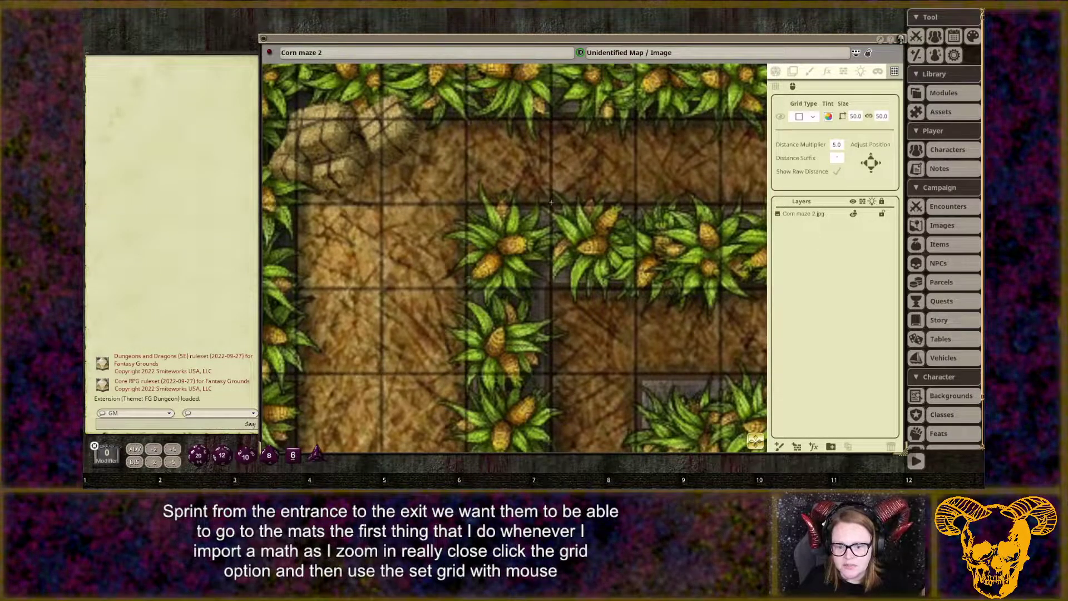
left_click_drag(550, 203, 636, 288)
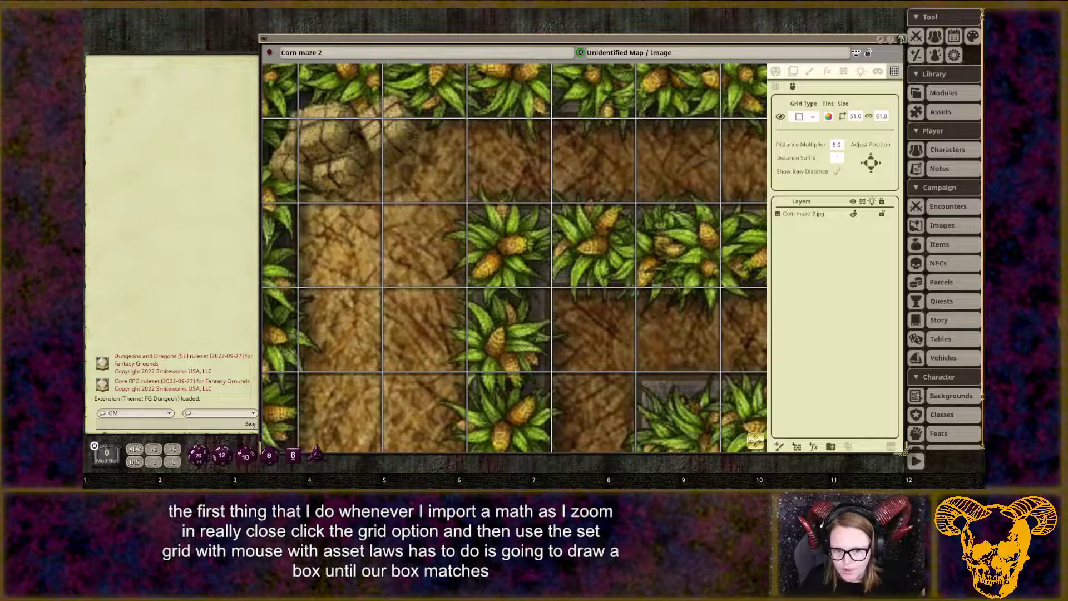
Check the grid alignment across the map and set the grid size to 51.5.
scroll(504, 190, "down", 6)
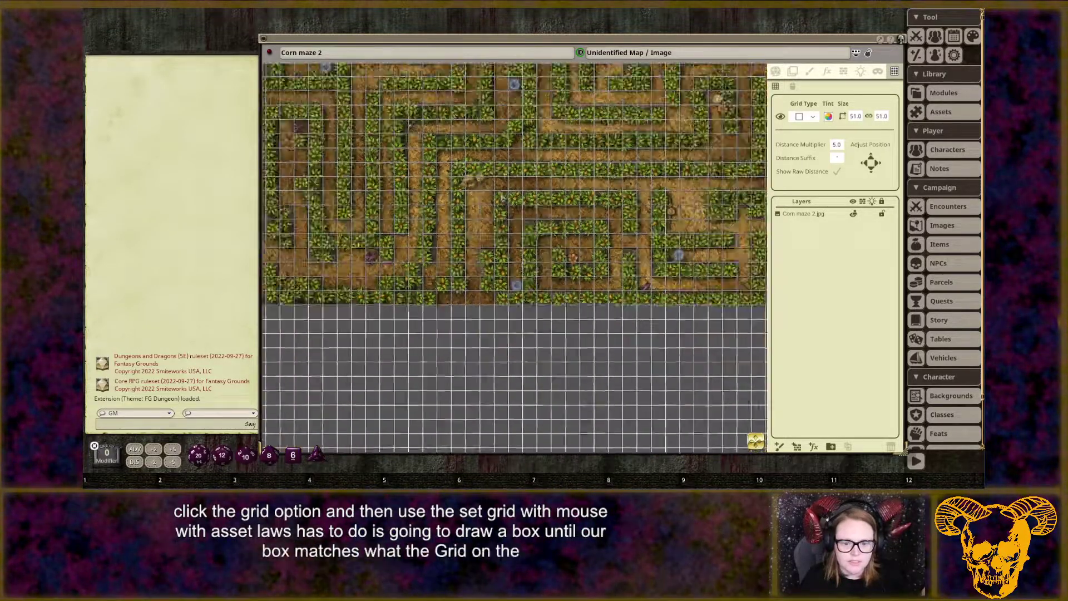
scroll(445, 215, "up", 2)
scroll(445, 214, "up", 3)
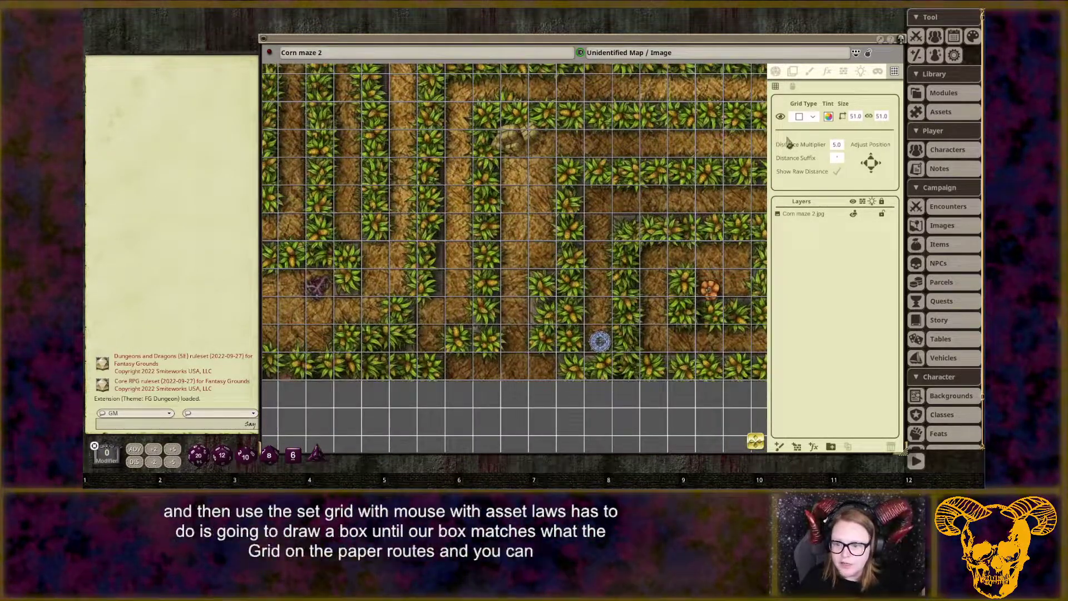
left_click_drag(513, 116, 672, 278)
left_click_drag(399, 159, 538, 309)
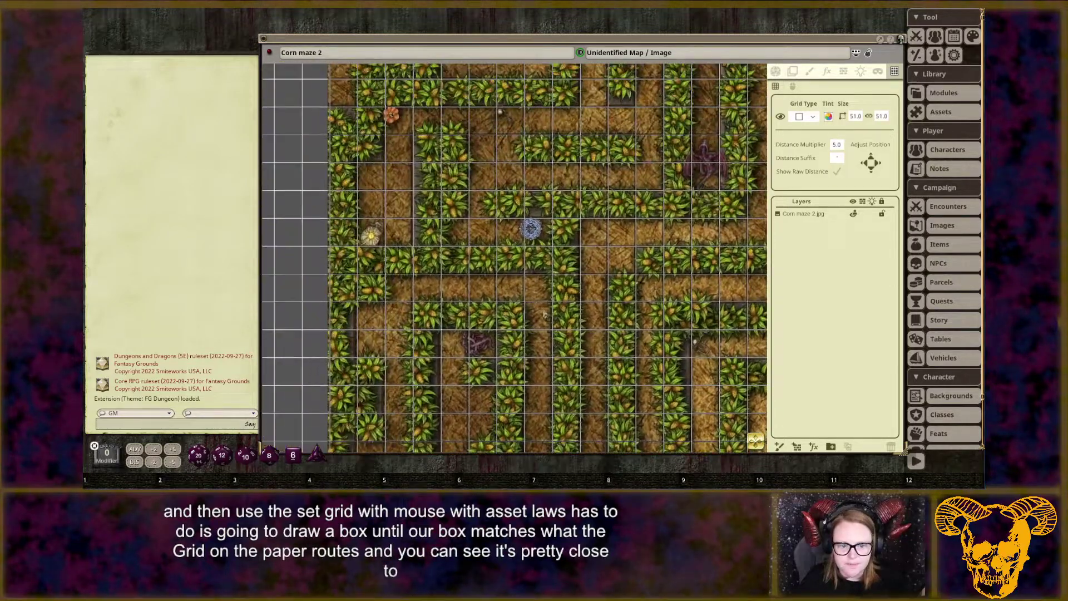
scroll(422, 214, "up", 2)
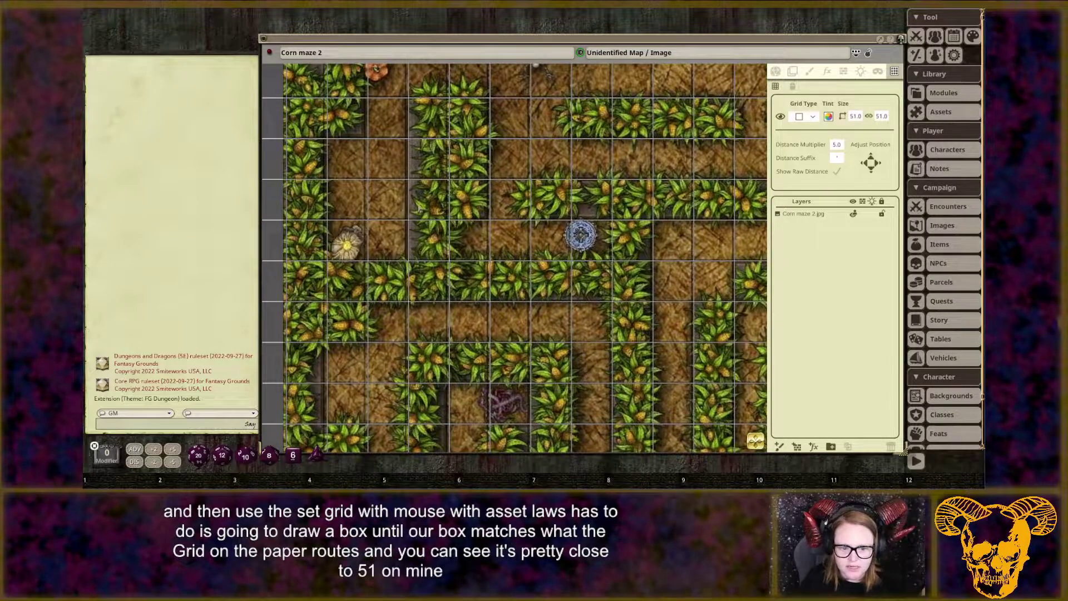
left_click_drag(410, 137, 457, 299)
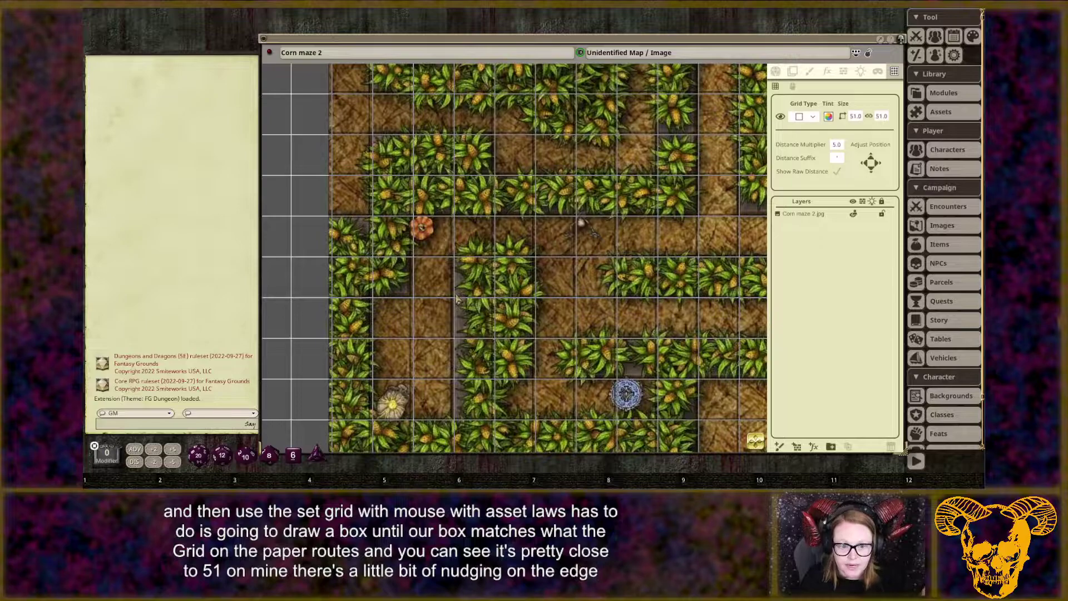
left_click(855, 118)
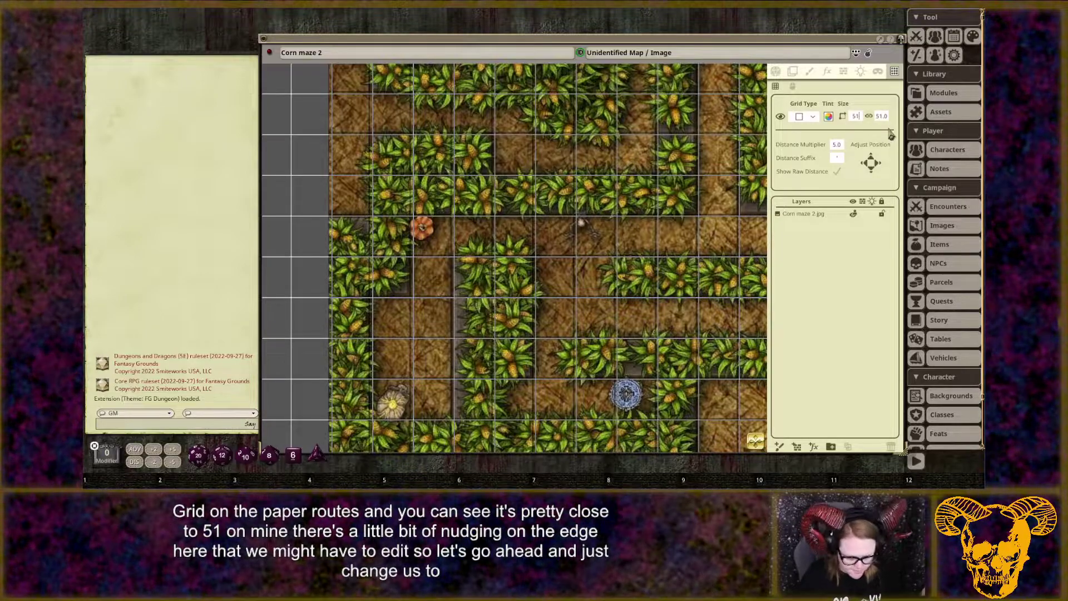
type("51")
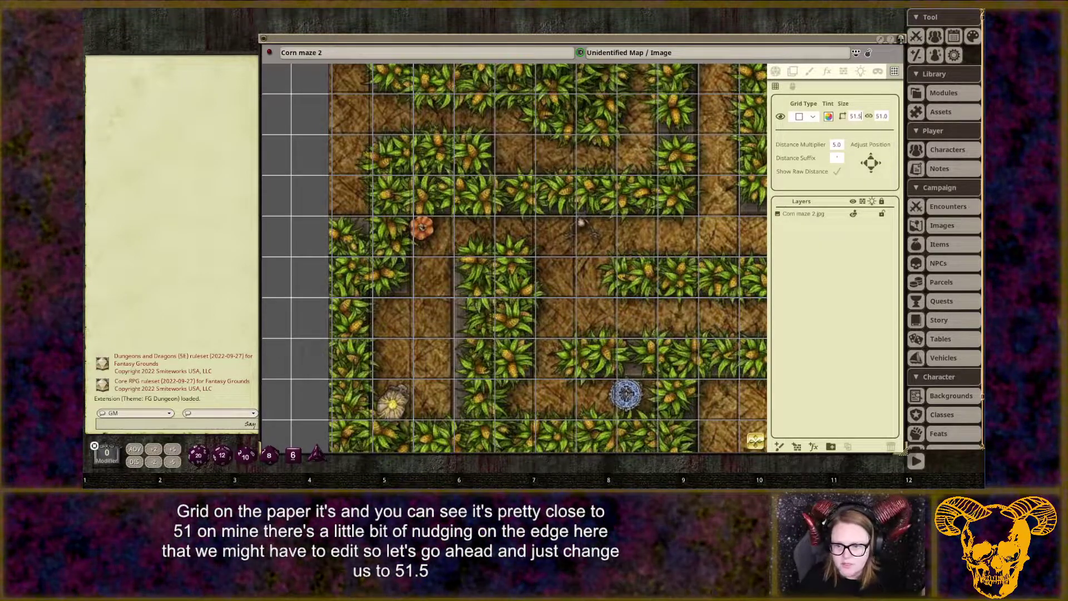
type(".5")
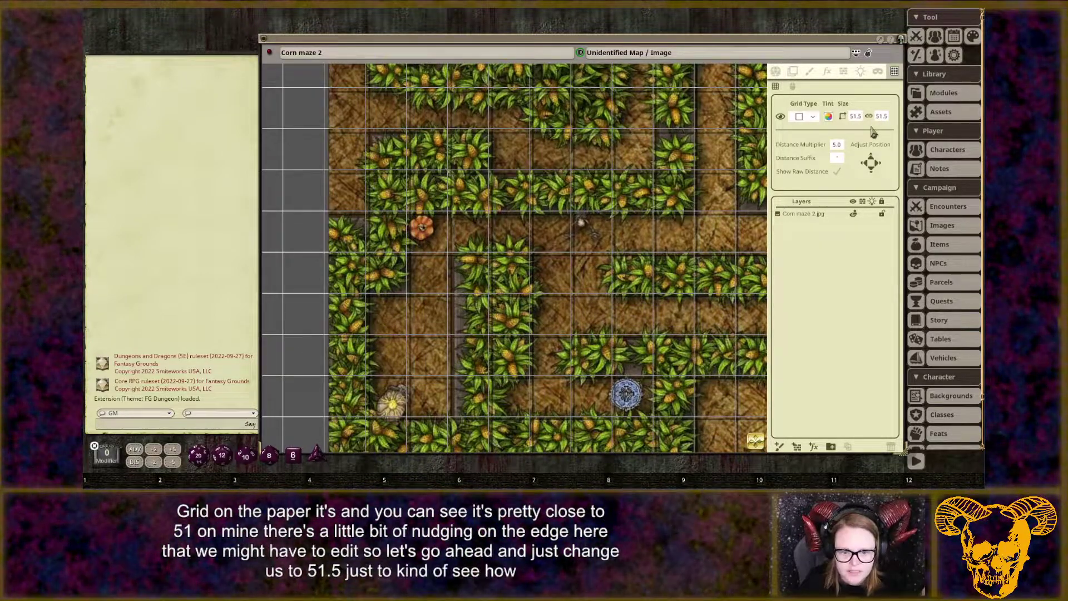
Set the map's grid size to 50.5.
left_click(857, 118)
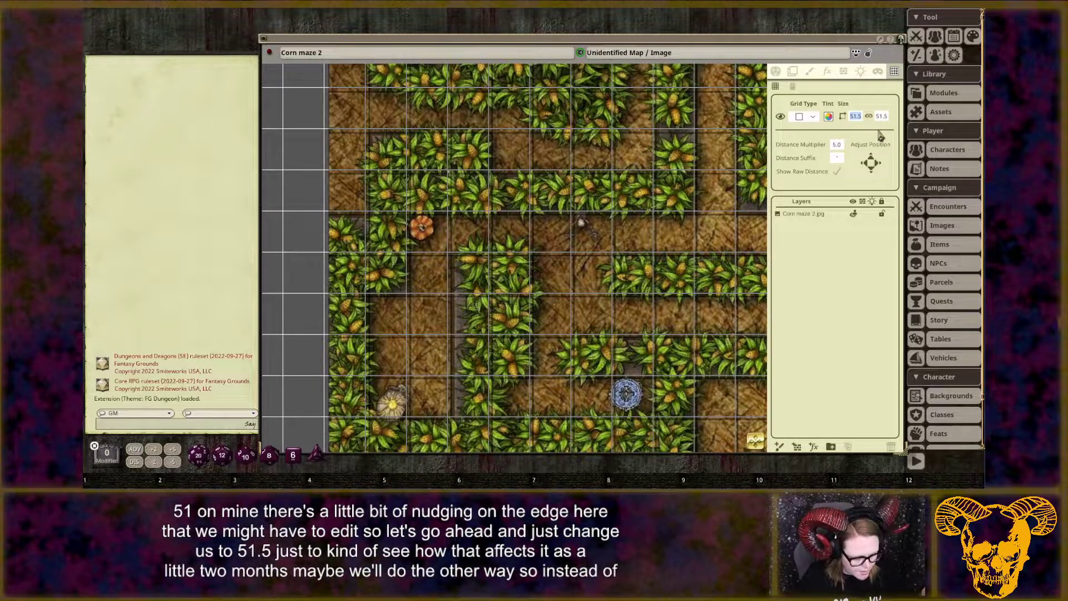
type("50.")
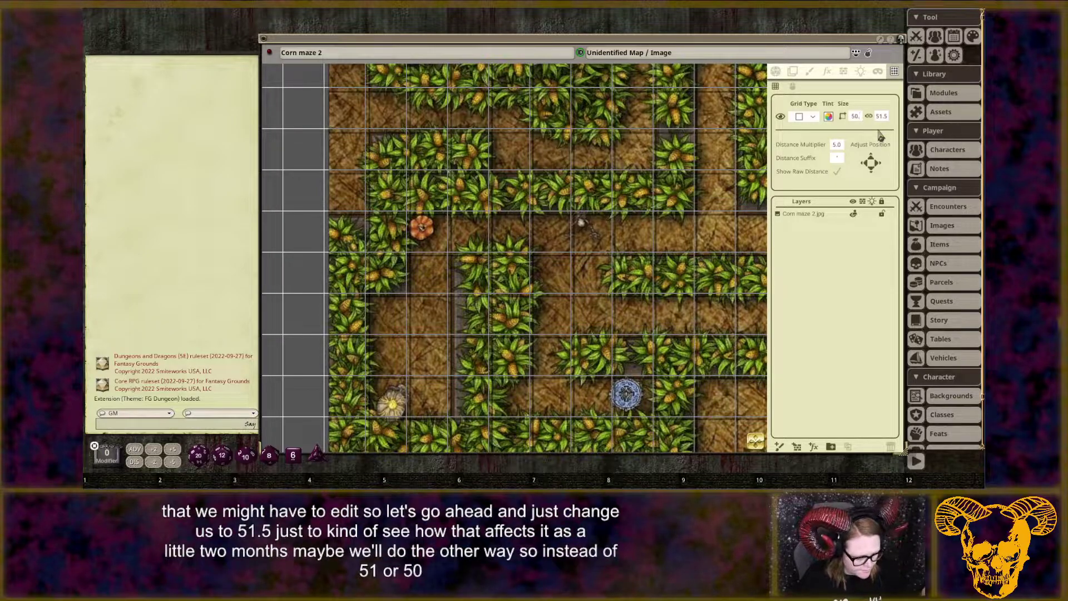
type("5")
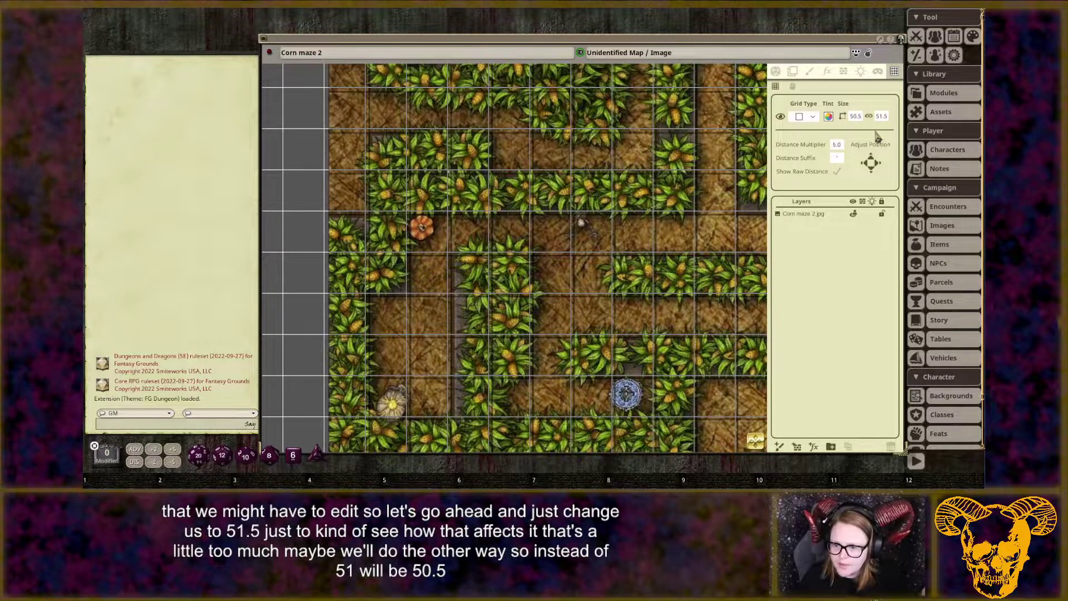
key("Return")
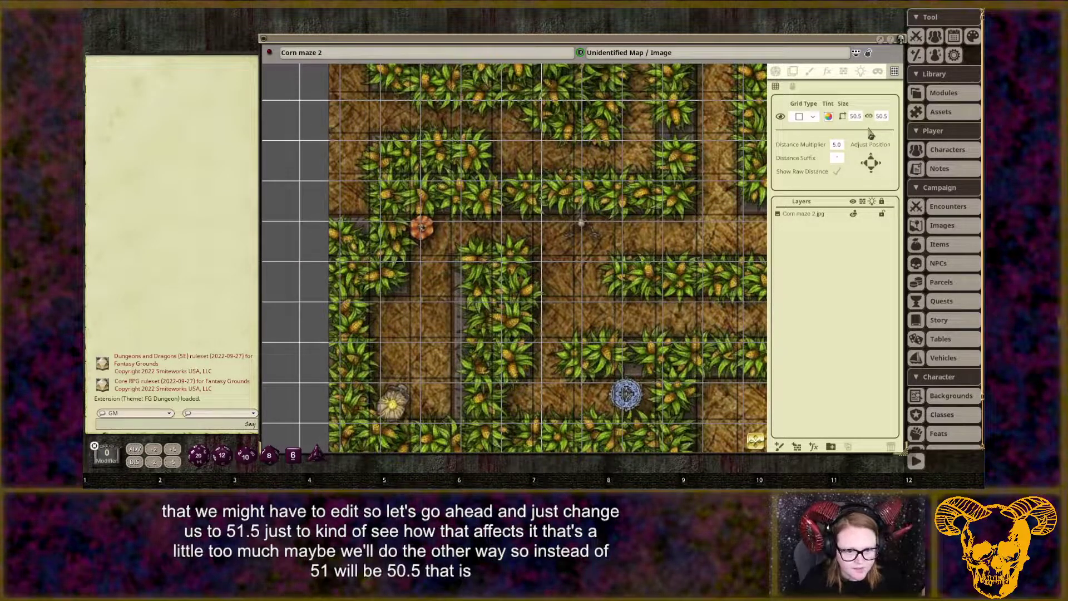
Nudge the grid left and up until its lines meet the map's printed squares.
left_click(866, 164)
left_click(865, 164)
left_click(865, 164)
left_click(865, 164)
left_click(866, 164)
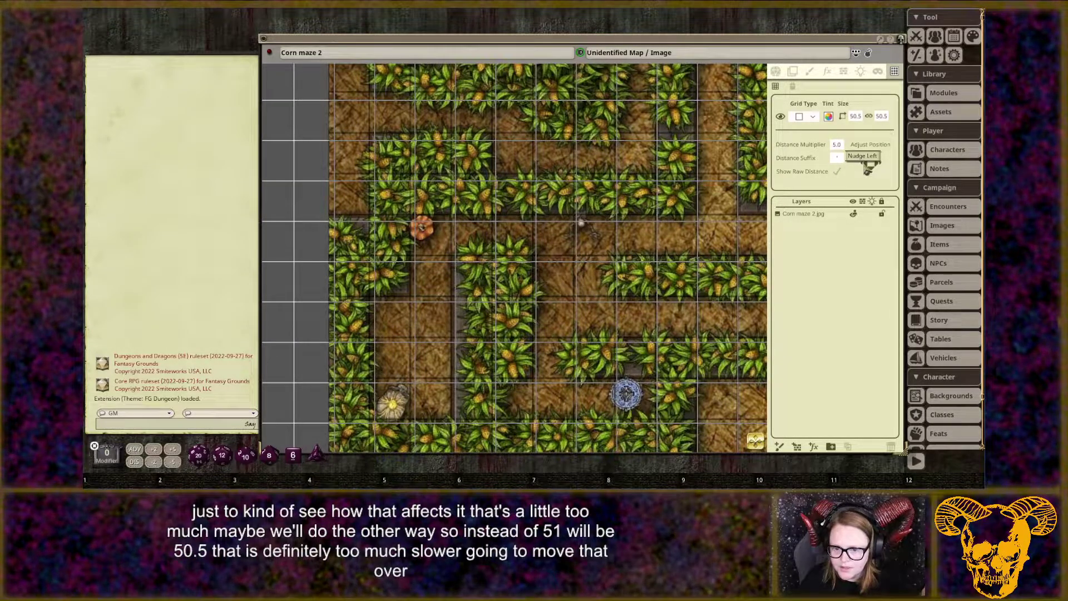
left_click(866, 164)
left_click(872, 159)
left_click(872, 159)
left_click(871, 159)
left_click(871, 159)
left_click(871, 159)
left_click(871, 159)
left_click(872, 158)
left_click(871, 158)
left_click(871, 159)
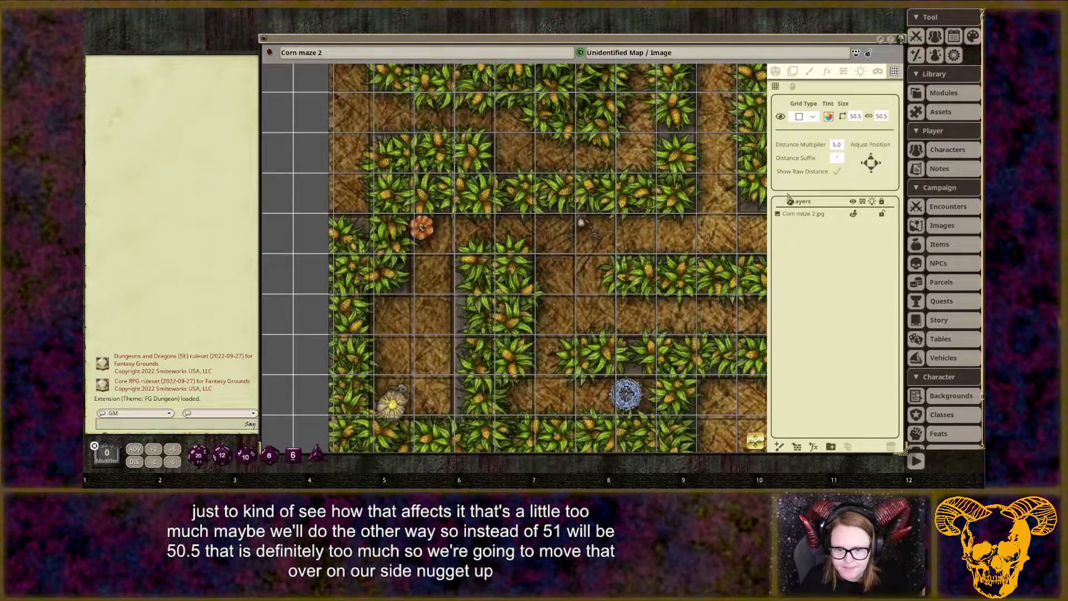
Compare the grid with the printed squares elsewhere on the map and set the grid size to 51.
left_click_drag(685, 324, 388, 123)
left_click_drag(425, 439, 696, 349)
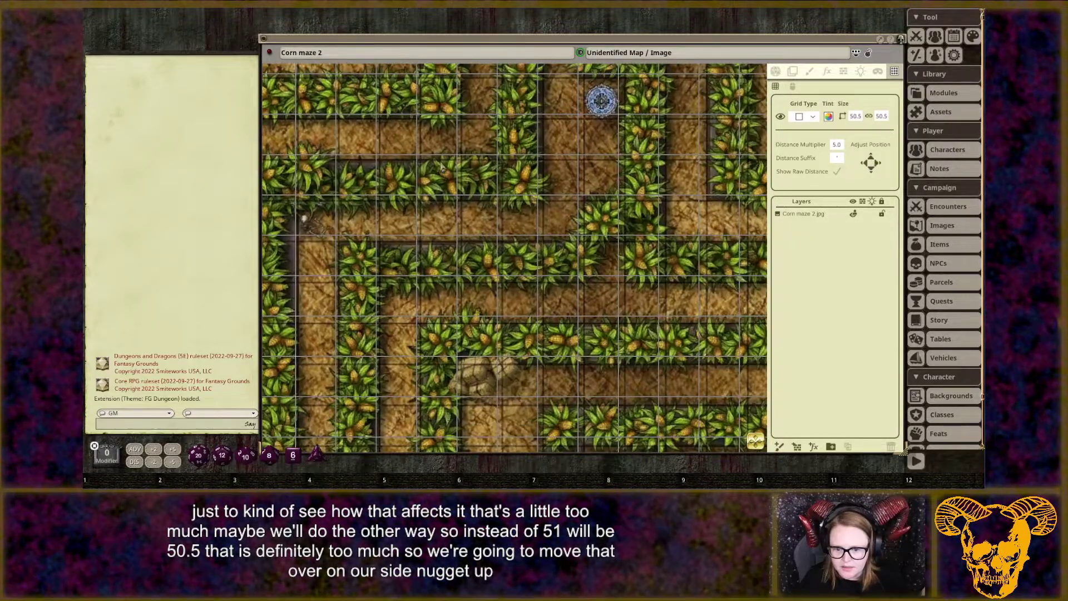
scroll(697, 349, "up", 1)
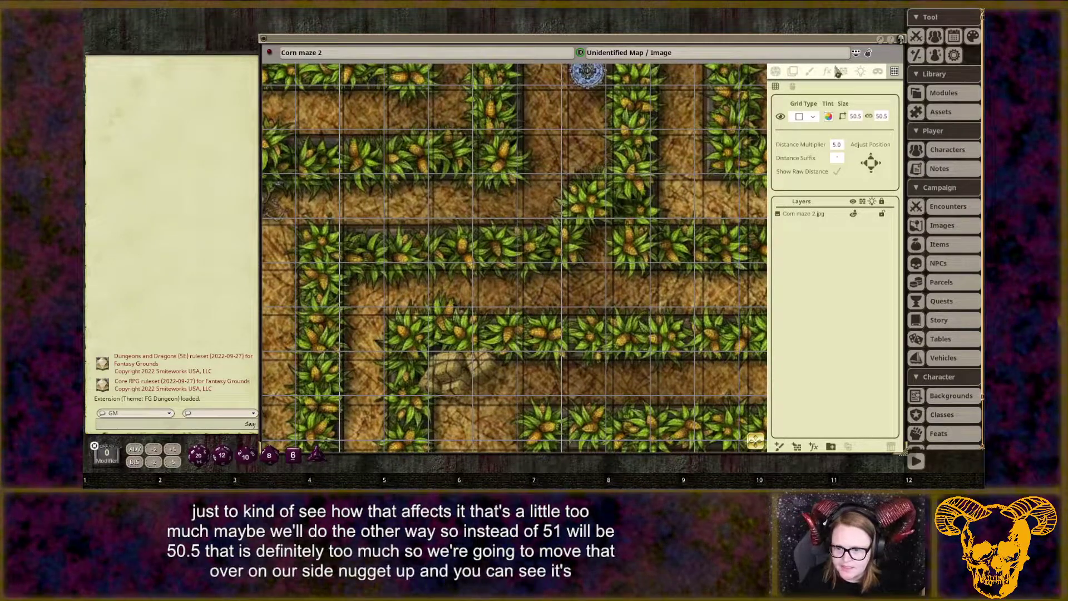
double_click(855, 117)
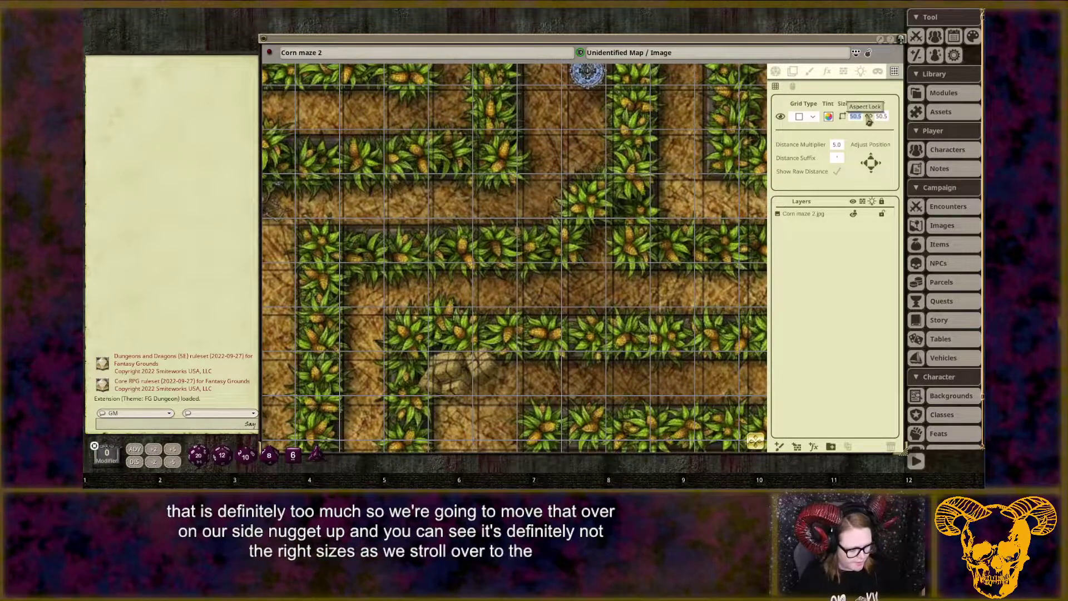
type("51")
key("Return")
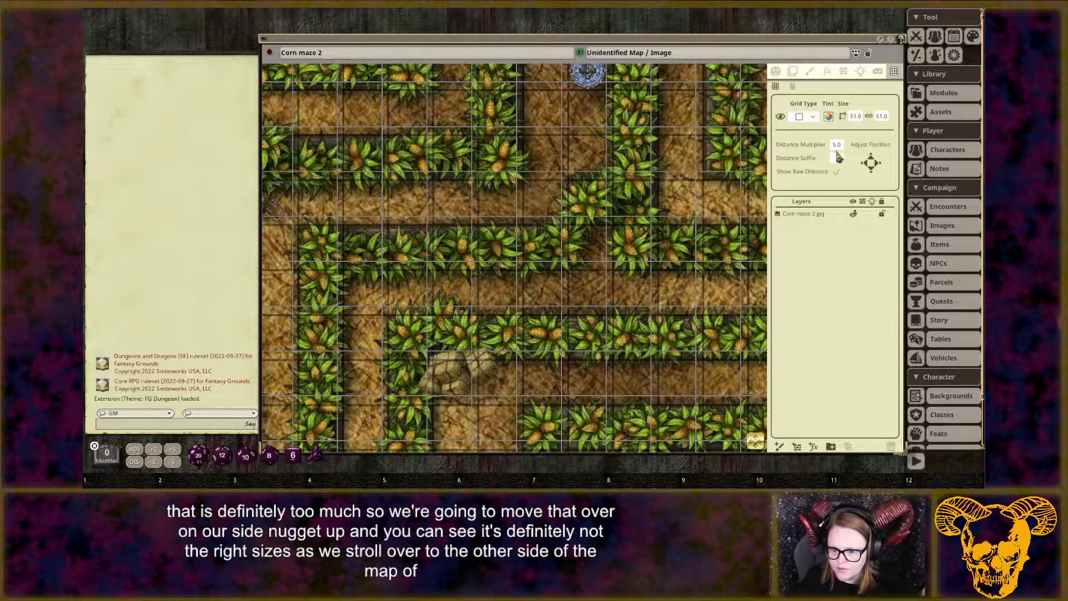
Nudge the grid down and right to line it up with the printed squares near the boulders.
left_click(872, 174)
left_click(872, 174)
left_click(872, 174)
left_click(873, 173)
left_click(873, 174)
left_click(873, 174)
left_click(873, 174)
left_click(878, 168)
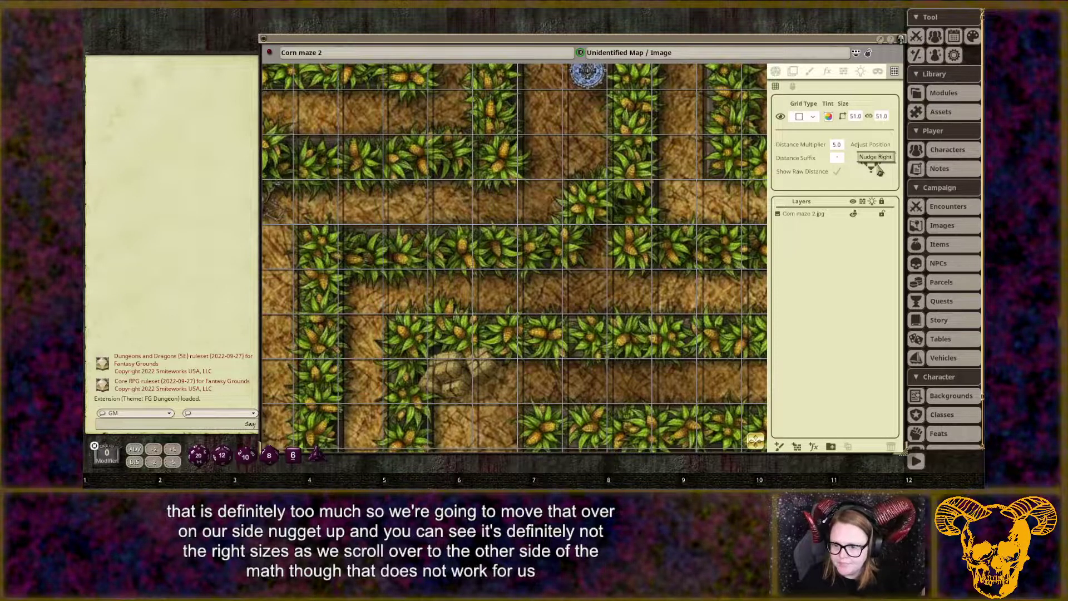
left_click(878, 168)
left_click(878, 168)
left_click(878, 169)
left_click(878, 168)
left_click(878, 169)
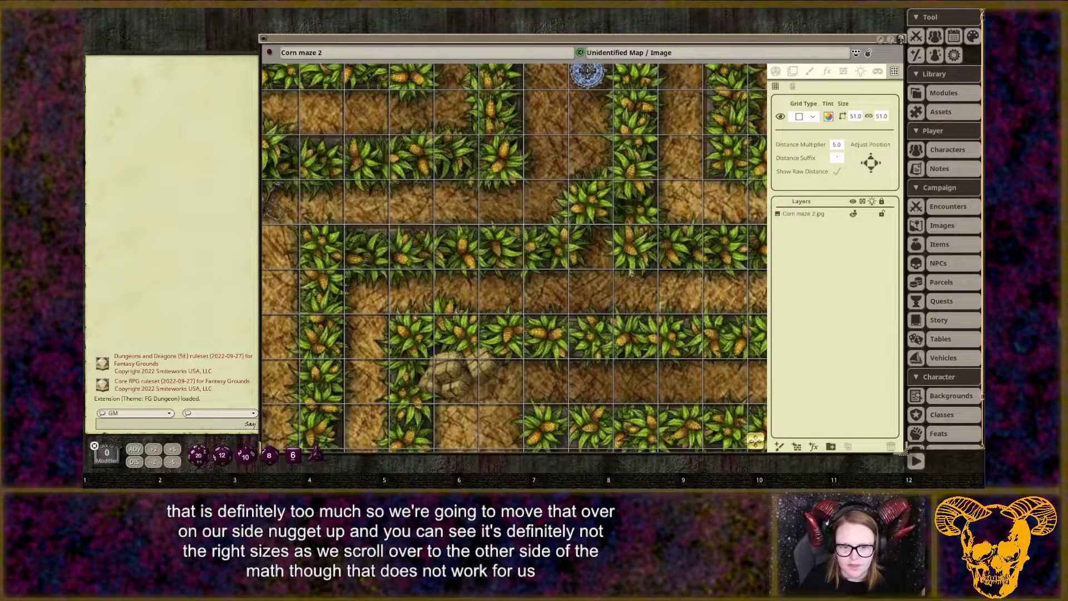
Fine-tune the grid position by nudging it left in 0.1 increments.
scroll(496, 231, "up", 1)
left_click_drag(495, 231, 285, 298)
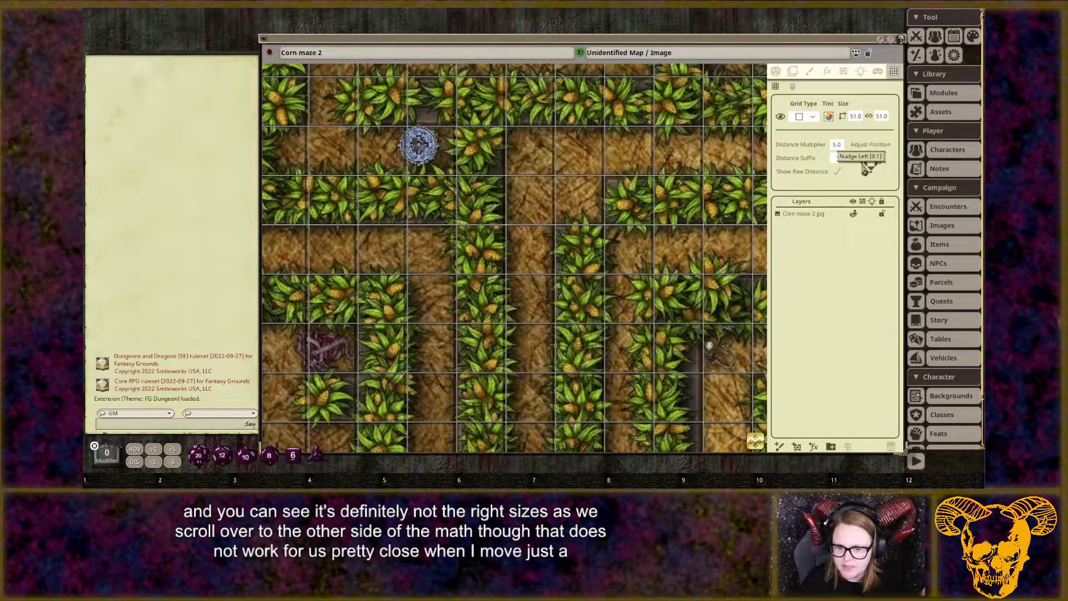
left_click(866, 168)
left_click(865, 169)
left_click(866, 169)
Check the grid alignment along the maze's paths and hide the grid on the map.
left_click_drag(485, 205, 565, 159)
left_click_drag(640, 201, 666, 218)
left_click_drag(754, 192, 576, 344)
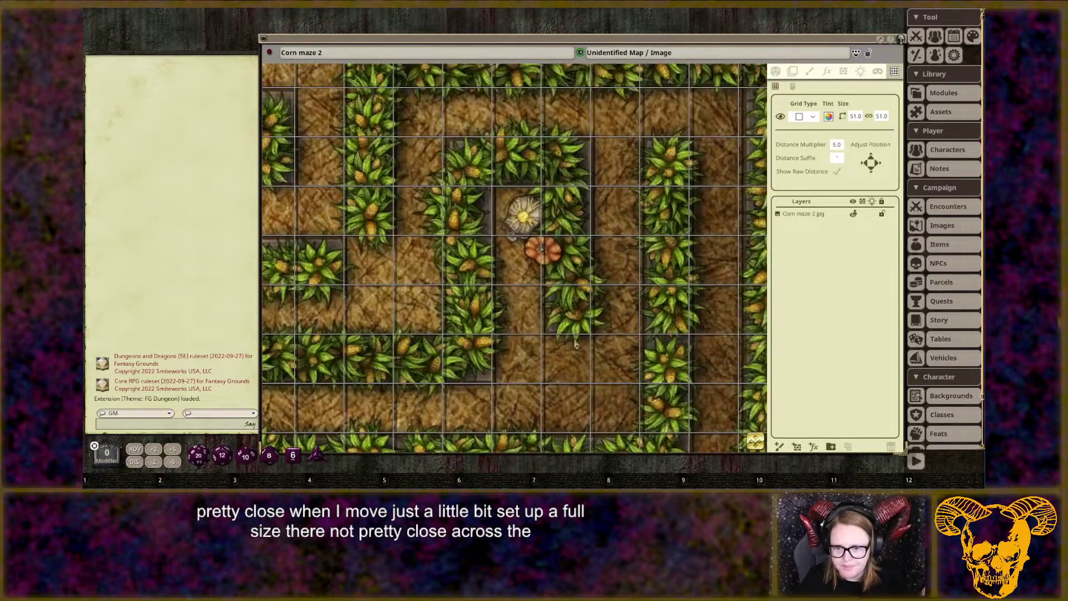
left_click(781, 116)
scroll(703, 362, "down", 3)
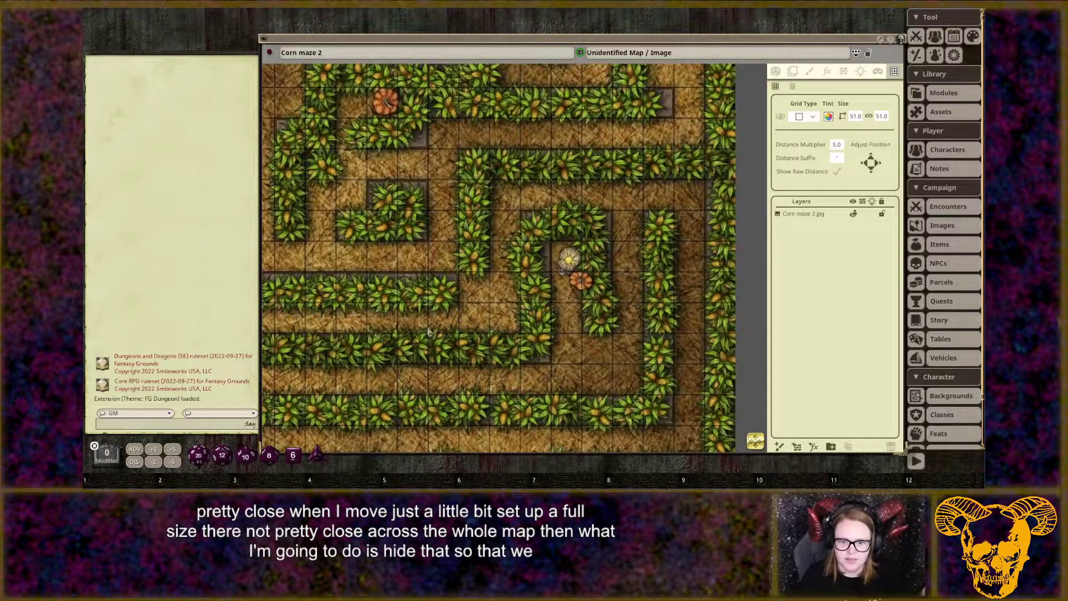
Switch the map to line-of-sight editing and bring the maze entrance at its lower edge into view.
left_click_drag(361, 401, 427, 165)
scroll(409, 214, "down", 1)
left_click_drag(405, 205, 594, 306)
left_click(843, 72)
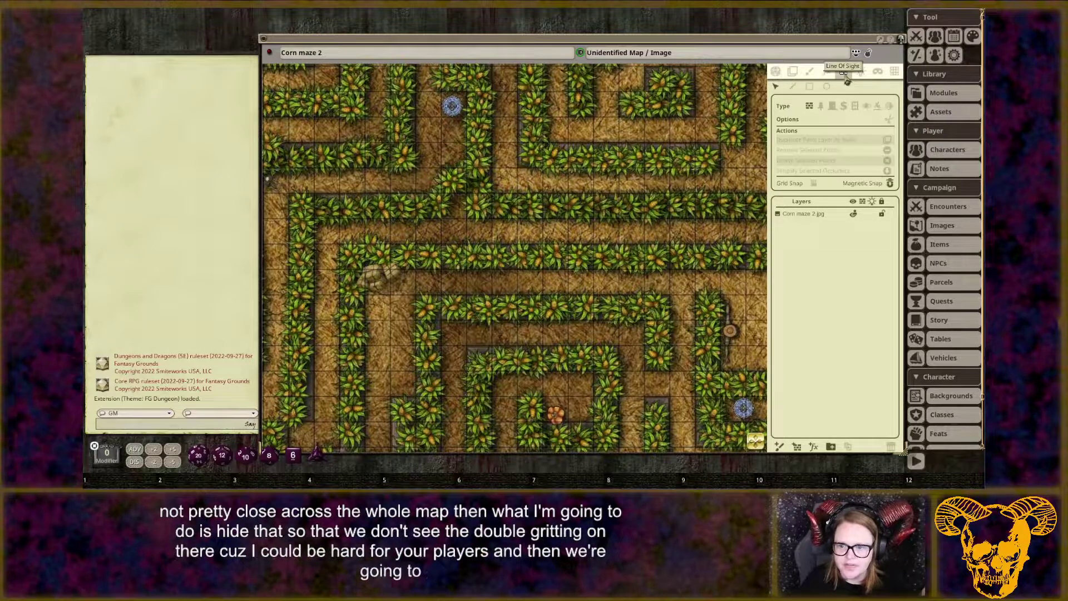
scroll(493, 351, "down", 2)
left_click_drag(451, 382, 719, 367)
left_click_drag(715, 174, 606, 233)
scroll(606, 236, "down", 4)
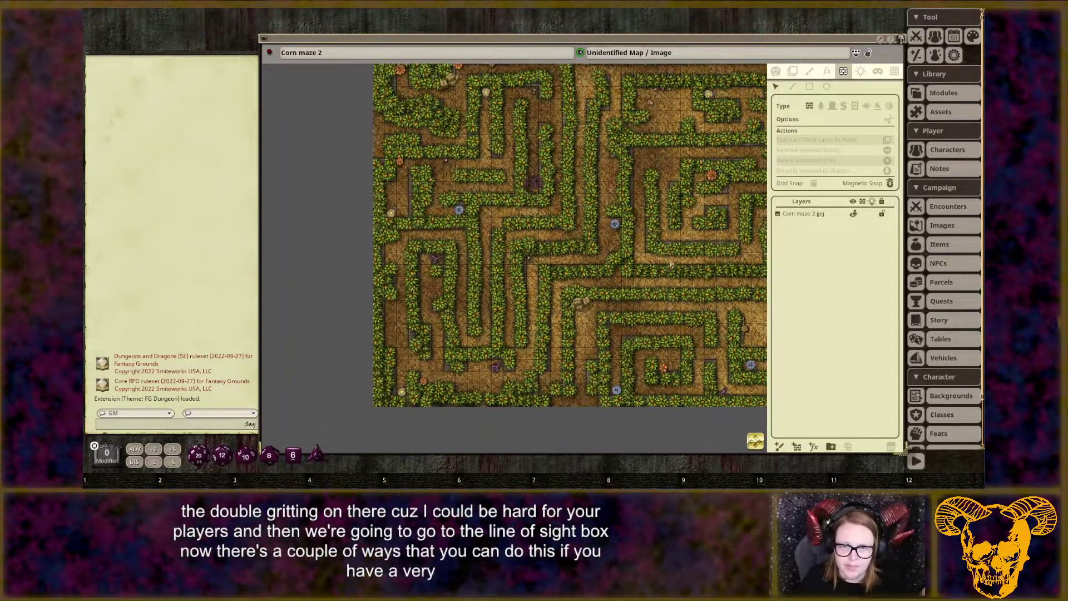
left_click_drag(695, 266, 637, 271)
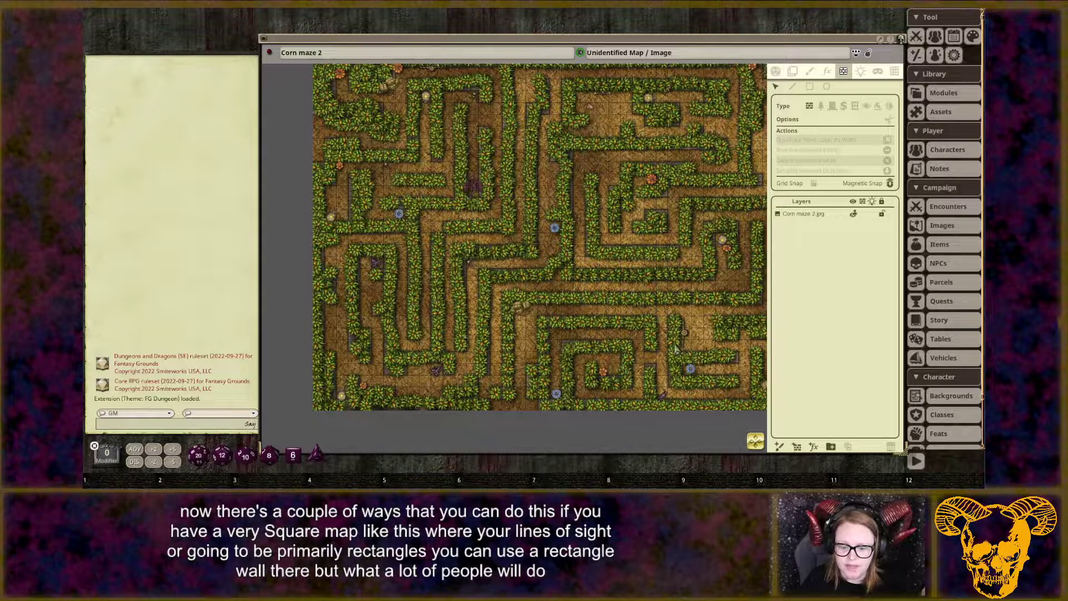
left_click_drag(677, 246, 610, 251)
scroll(581, 333, "up", 3)
left_click_drag(456, 406, 526, 262)
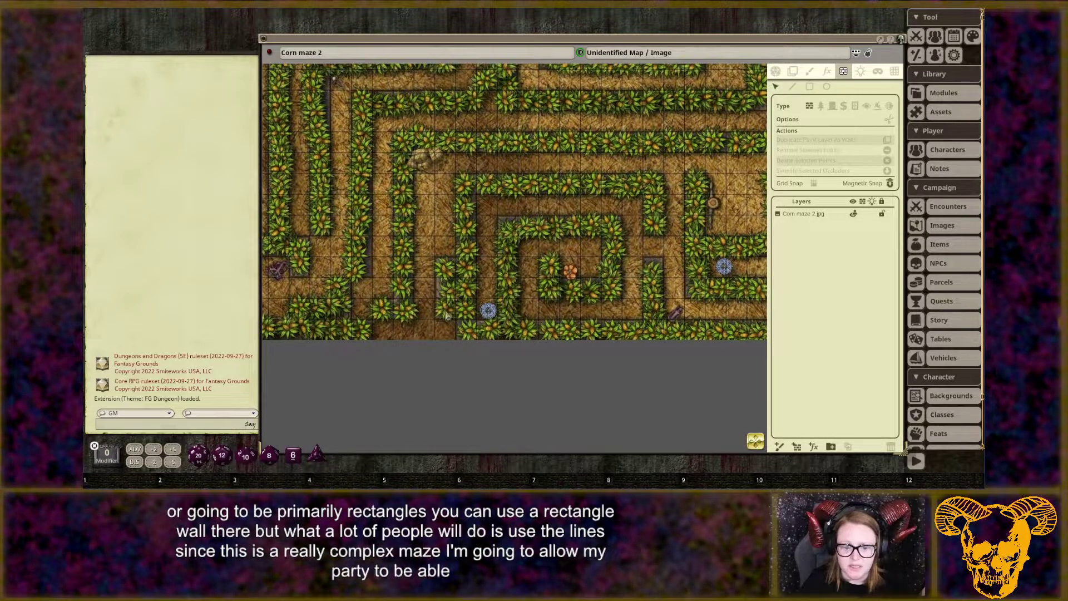
Start a line wall at the maze's lower edge beside the entrance and trace right-angled segments around the short hedge there.
left_click(793, 87)
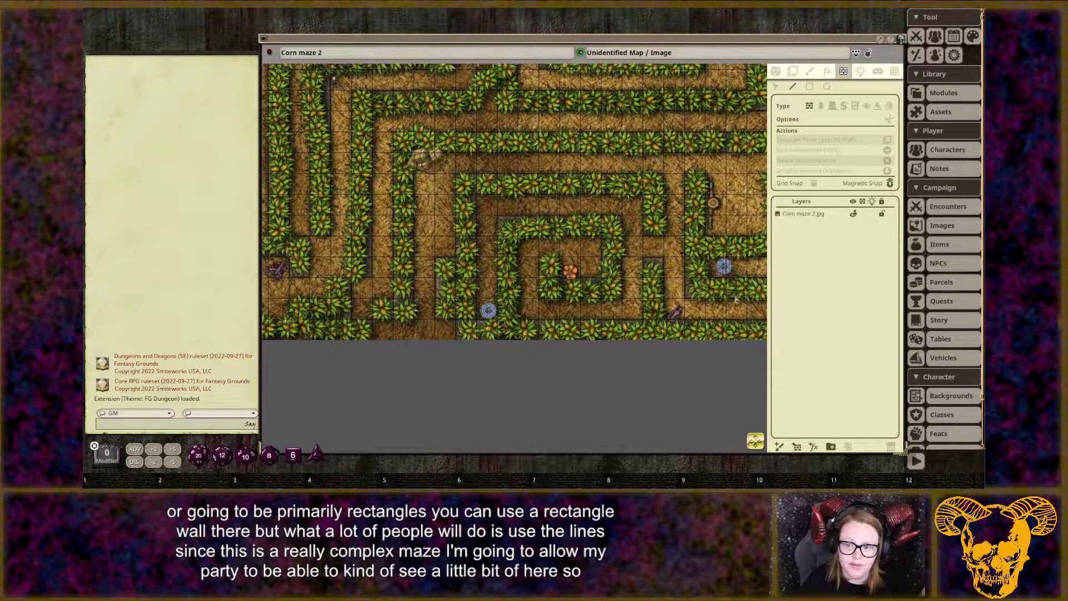
scroll(467, 342, "up", 2)
scroll(458, 341, "up", 2)
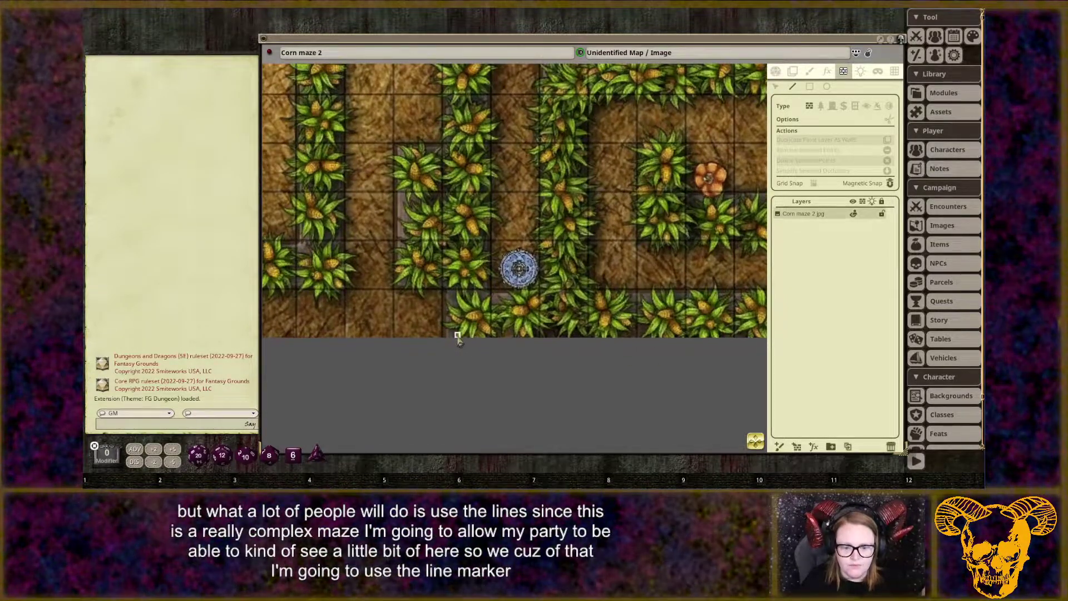
left_click(458, 336)
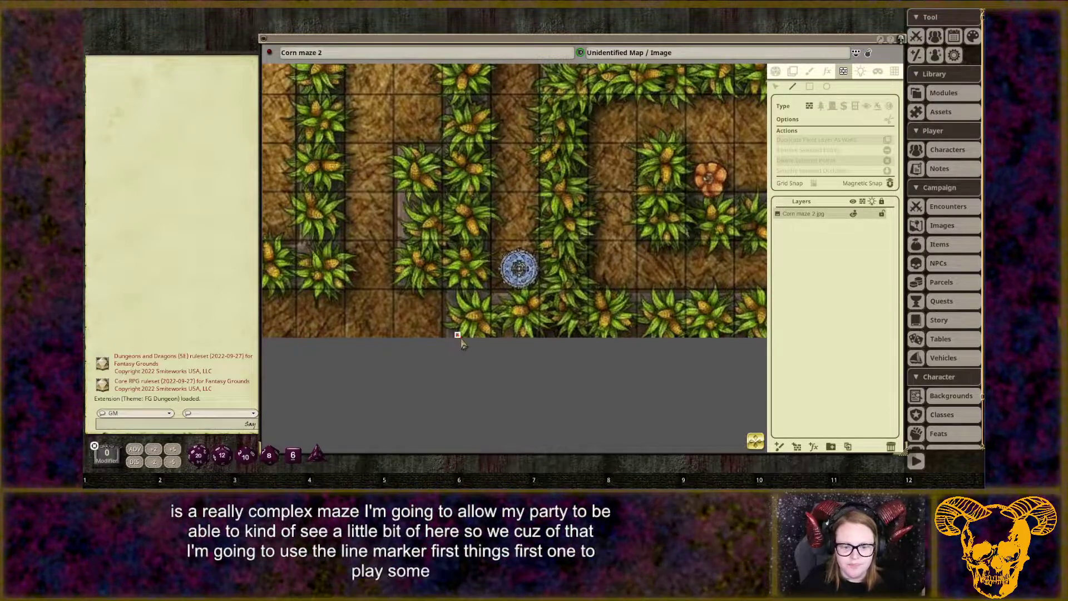
key("shift")
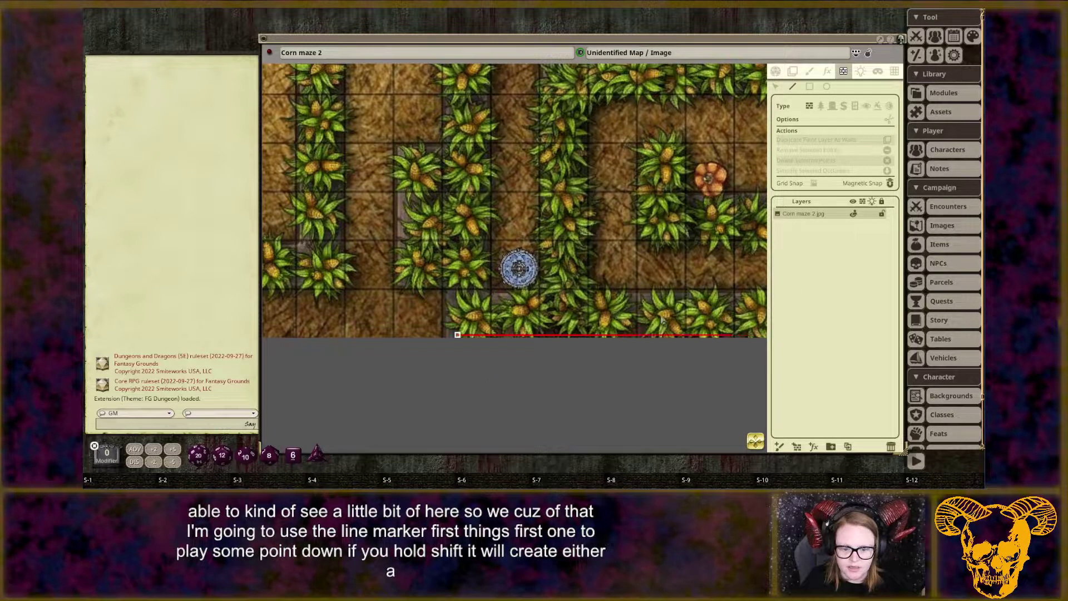
left_click(457, 268)
left_click(416, 268)
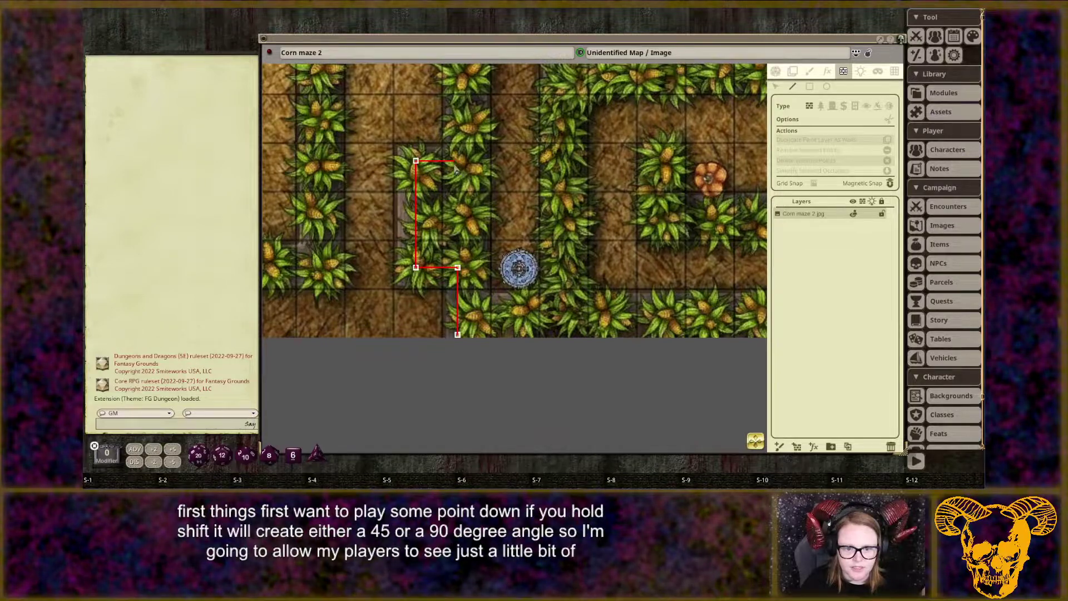
Continue the wall up the tall hedge, east along its upper side and around its downward-hanging end.
left_click_drag(459, 110, 459, 401)
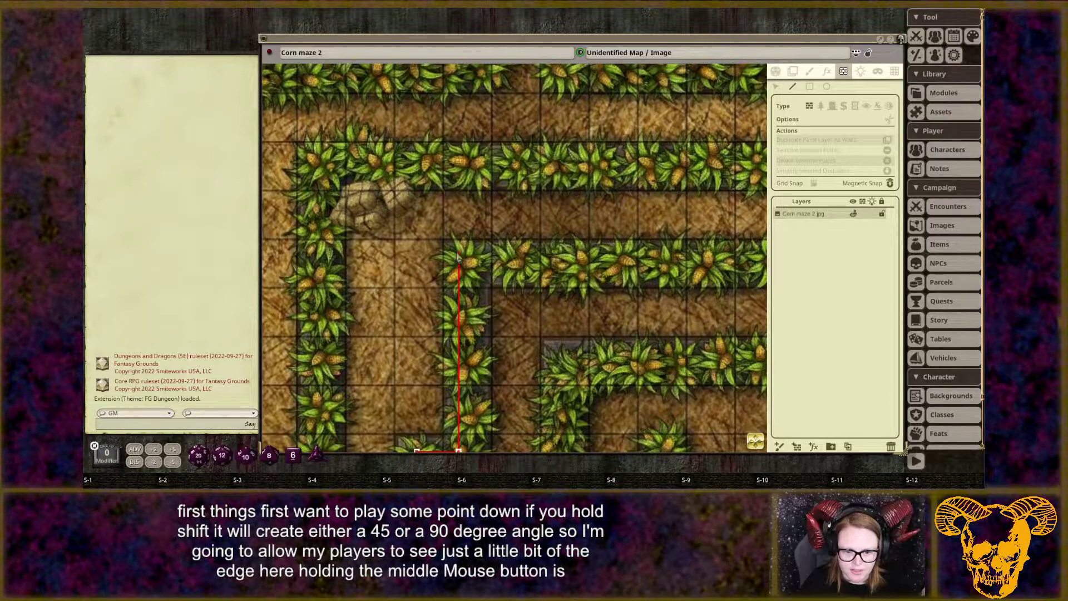
left_click(458, 251)
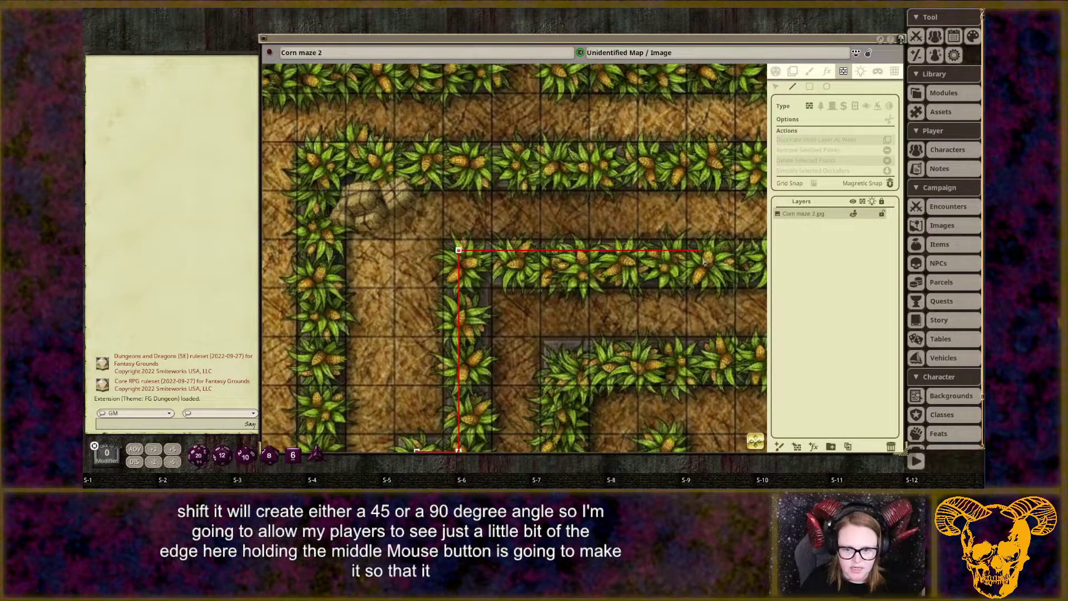
left_click_drag(758, 259, 347, 283)
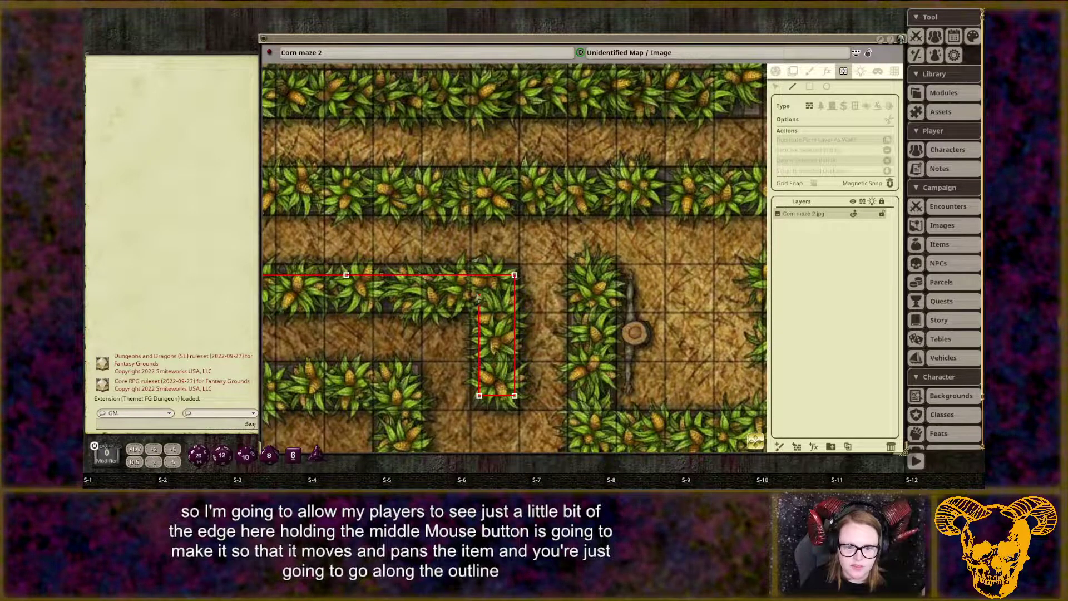
left_click(281, 303)
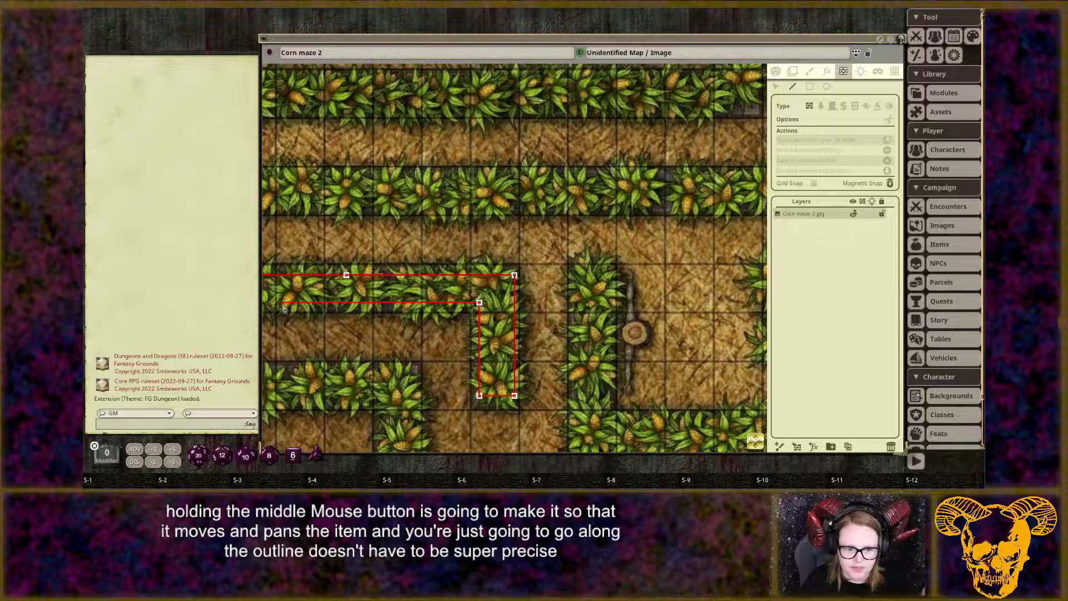
Trace the wall back along the hedge's inner side and around the dead end holding the blue round object.
left_click_drag(288, 305, 628, 292)
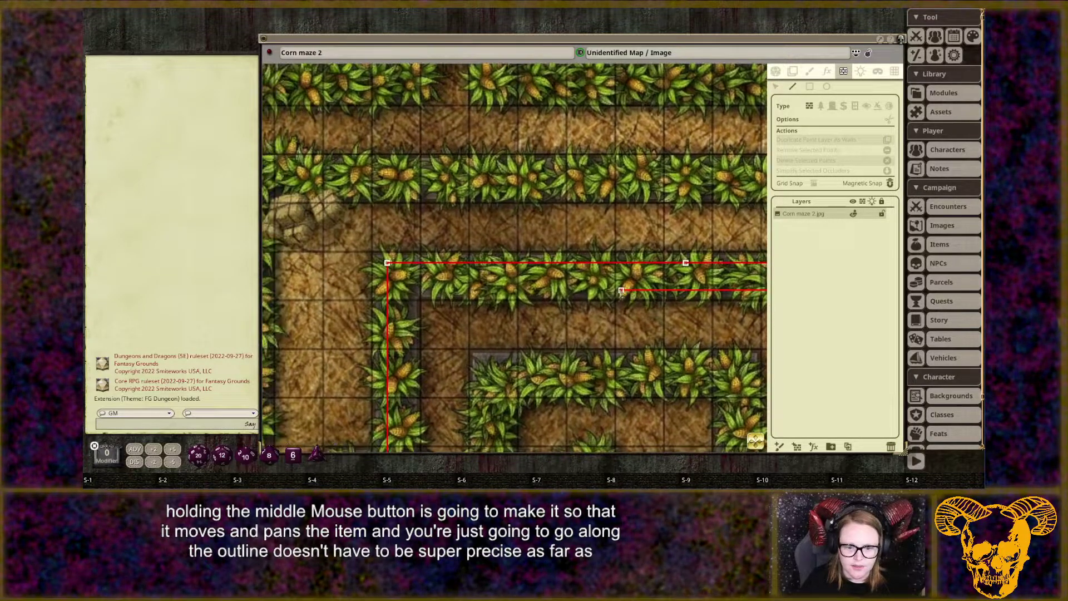
left_click(410, 289)
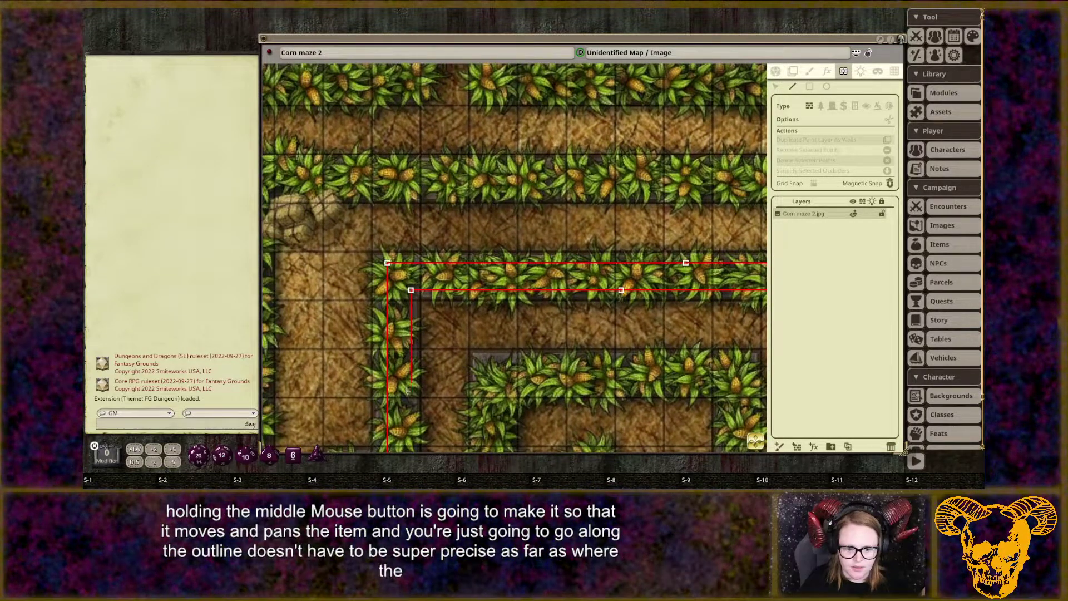
left_click_drag(407, 427, 405, 336)
left_click(404, 334)
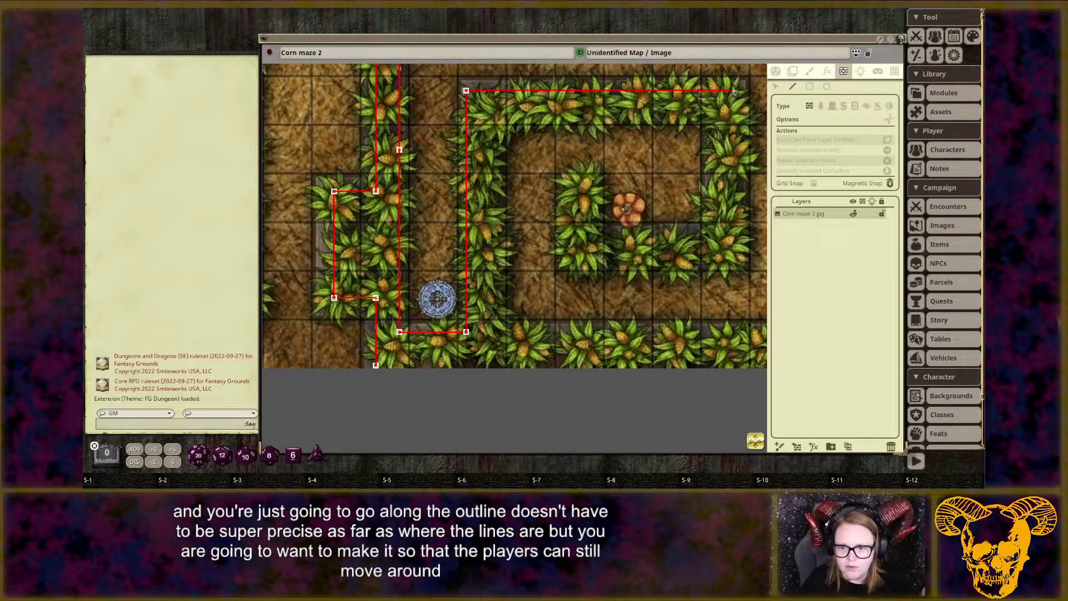
Trace the wall around the spiral hedge enclosing the orange pumpkin and back along its inner side to the bottom hedge.
left_click(738, 256)
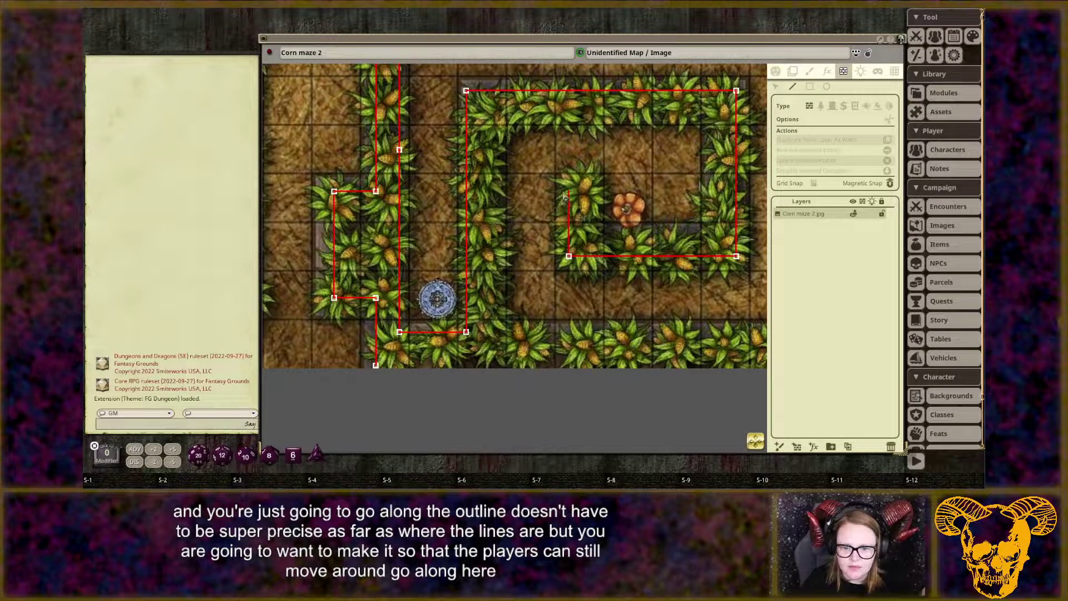
left_click(592, 234)
left_click(709, 234)
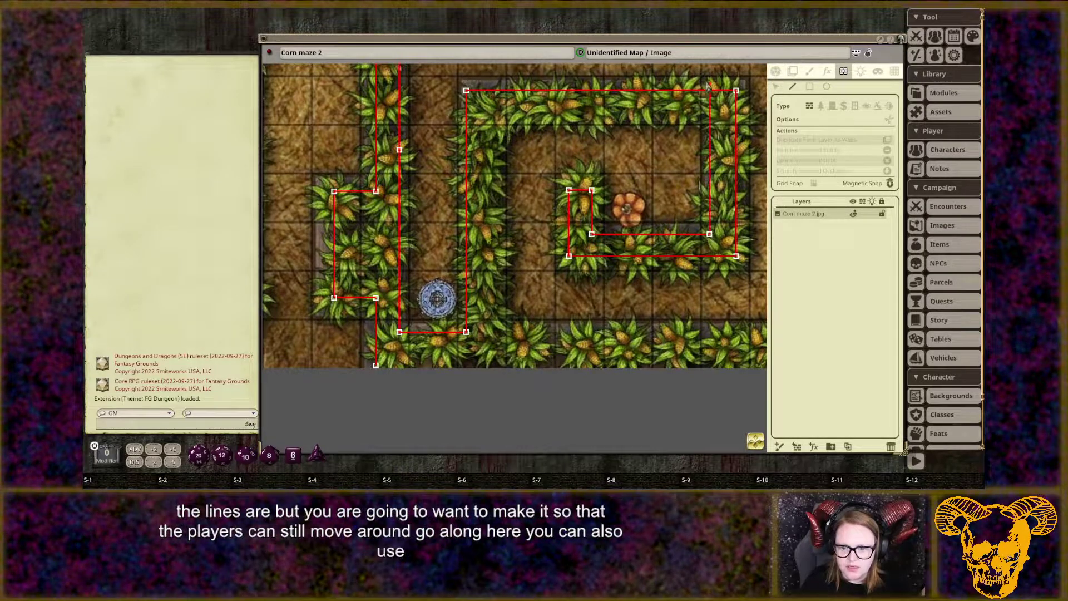
left_click(709, 112)
left_click(495, 113)
left_click(495, 332)
Extend the wall east along the bottom hedge and around the upright hedge stub beside the purple object.
left_click_drag(741, 335, 423, 311)
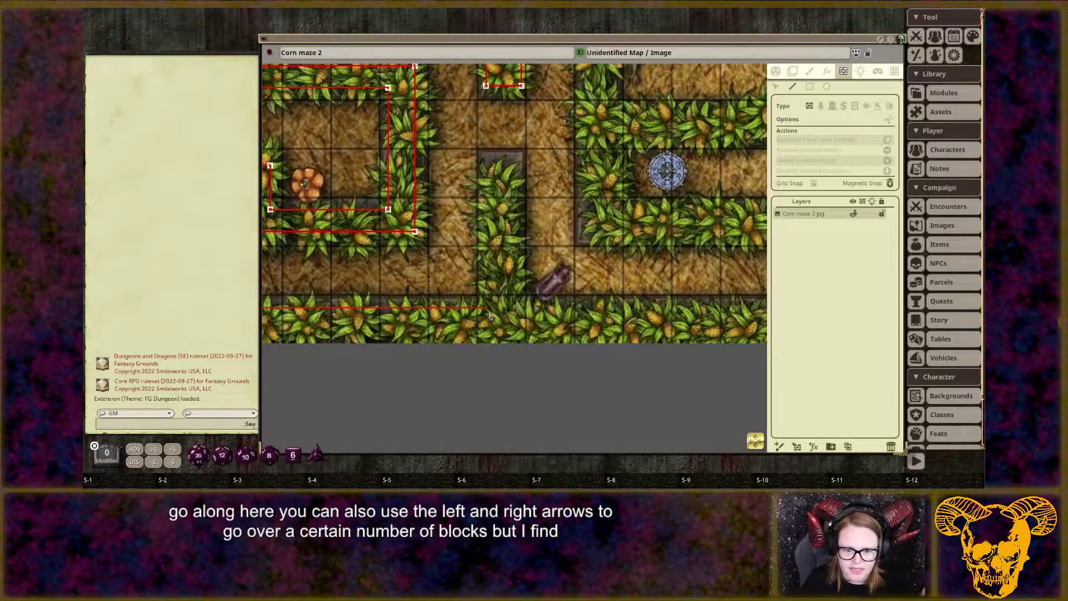
left_click(488, 164)
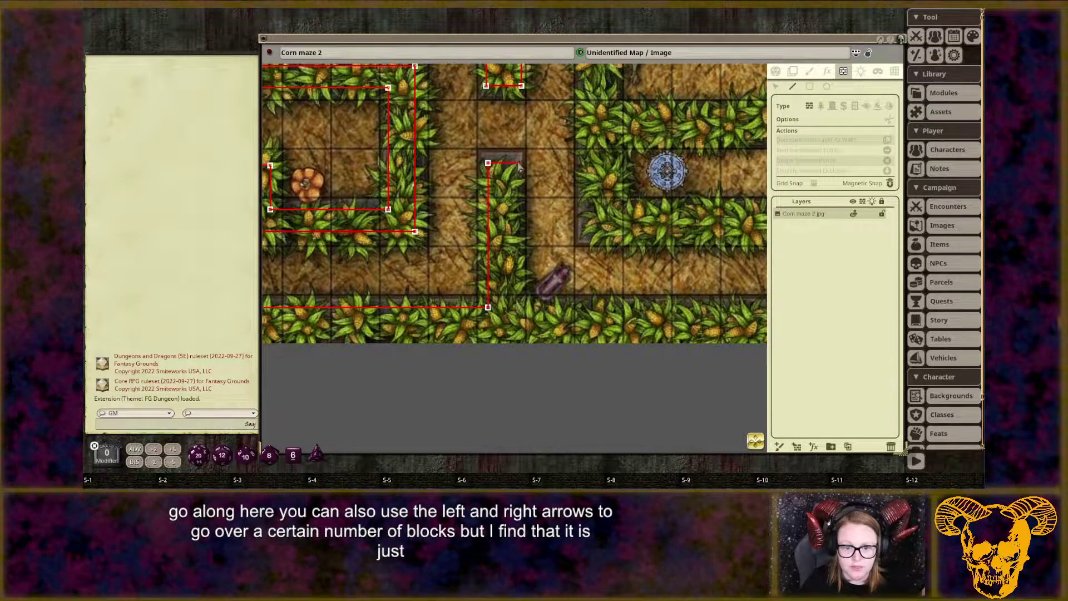
left_click(510, 163)
left_click(510, 308)
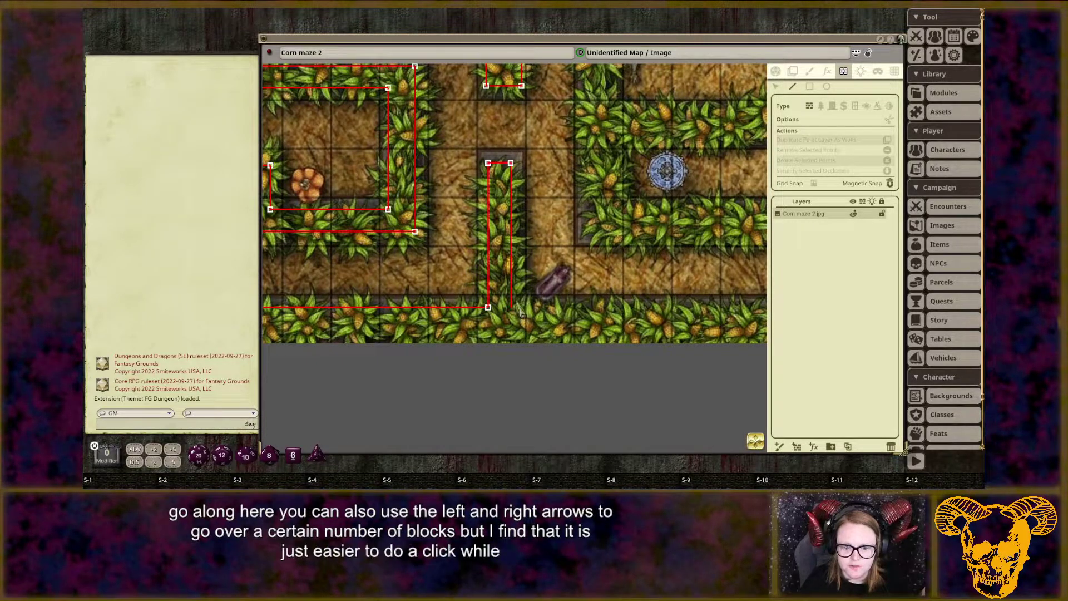
Extend the wall along the bottom hedge to the southeast corner and around the upright hedge and boulder dead end.
left_click_drag(716, 308, 366, 296)
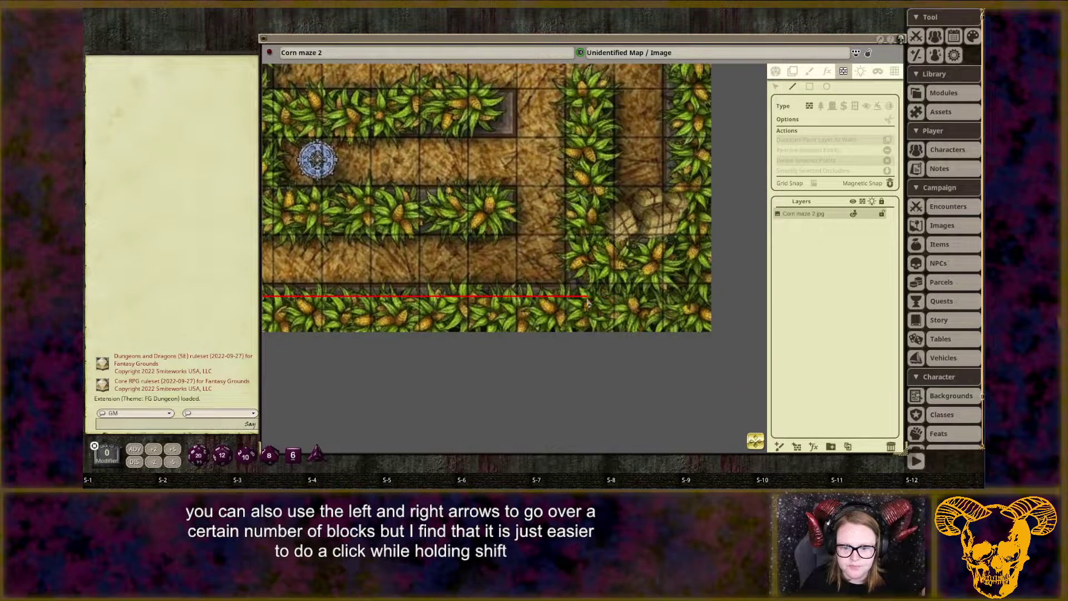
left_click_drag(579, 101, 584, 203)
left_click(604, 198)
left_click(617, 362, "shift")
left_click(681, 361, "shift")
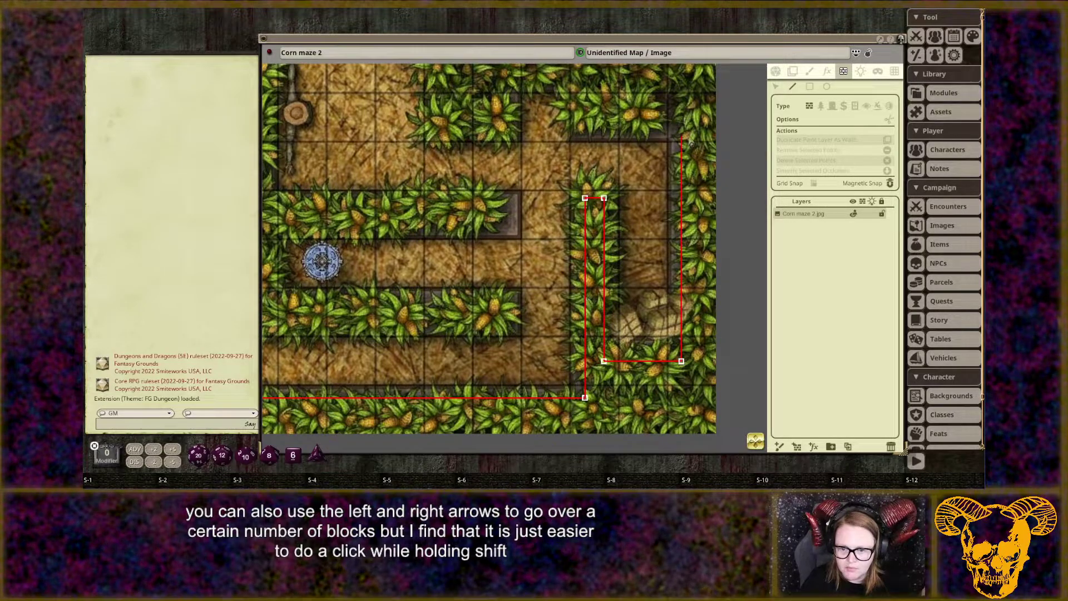
Trace the wall up the eastern border hedge and around the notched underside of the hedge above the boulder passage.
left_click(682, 127, "shift")
left_click(581, 127, "shift")
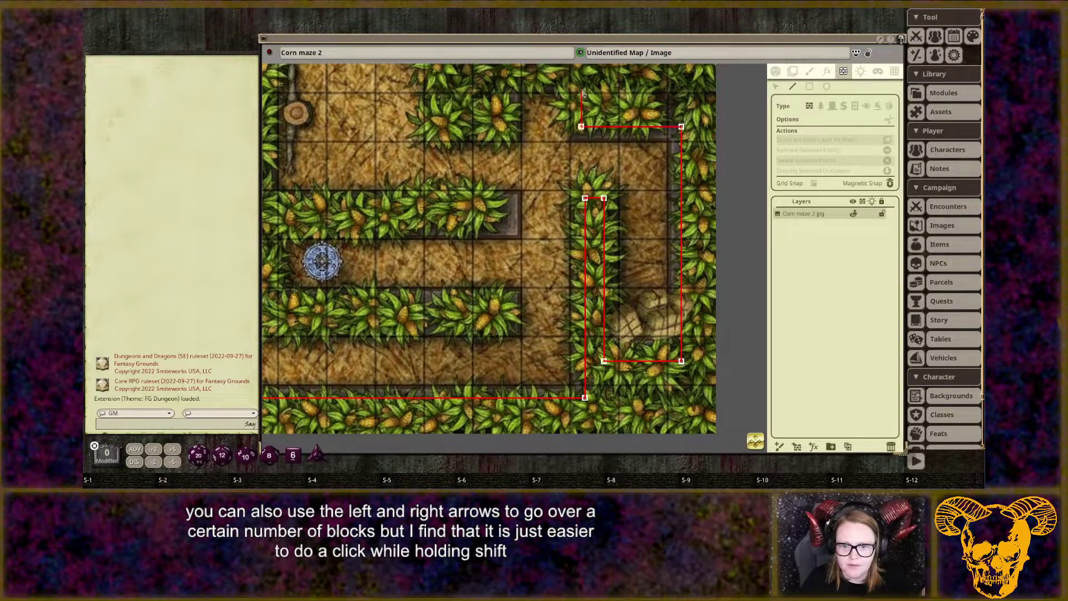
left_click(581, 82, "shift")
left_click(505, 82, "shift")
left_click(505, 130, "shift")
left_click(441, 130, "shift")
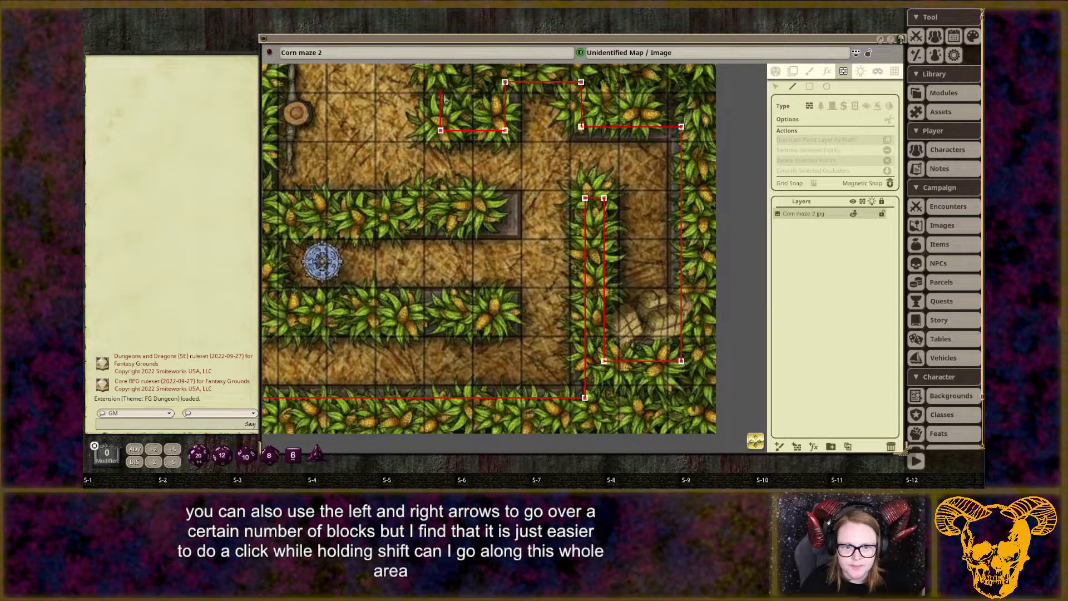
Trace the notched hedge's upper side, the eastern border above it and the underside of the long hedge north of the pumpkins.
left_click_drag(443, 96, 413, 368)
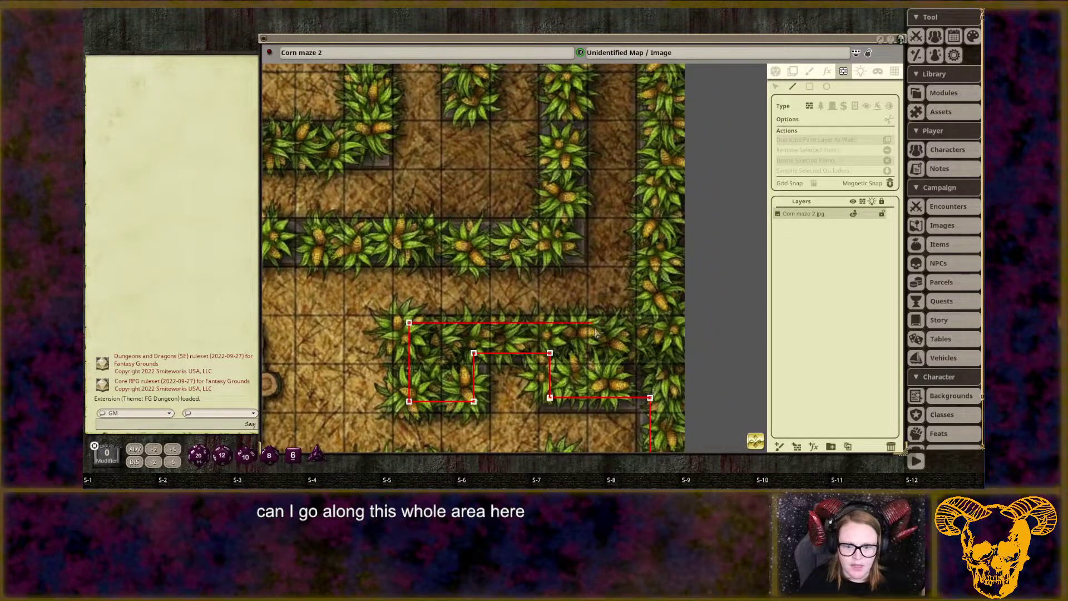
left_click(649, 322, "shift")
left_click_drag(649, 100, 673, 281)
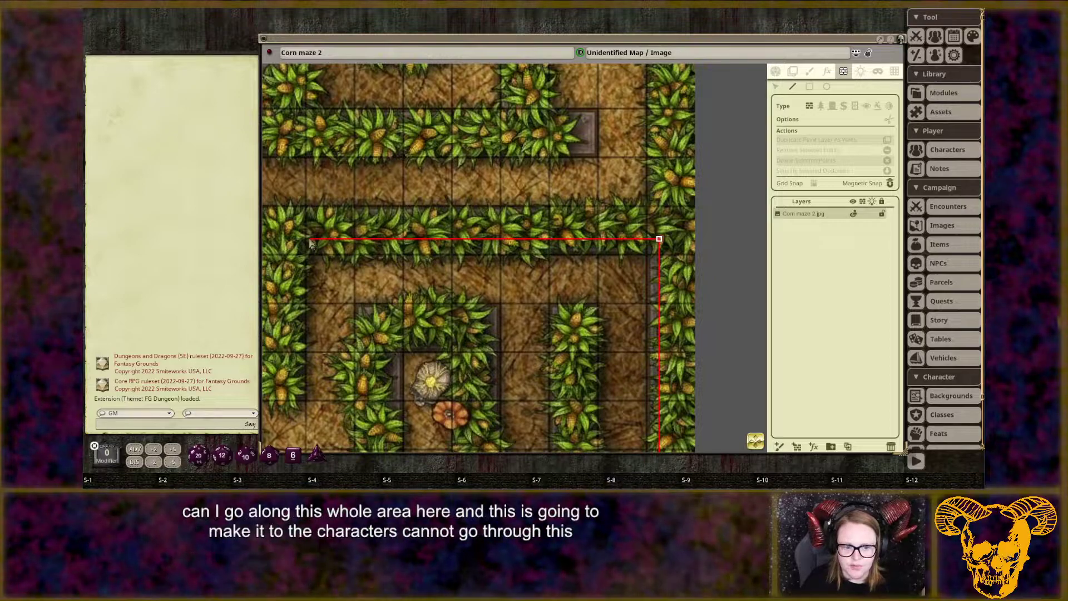
left_click(290, 240, "shift")
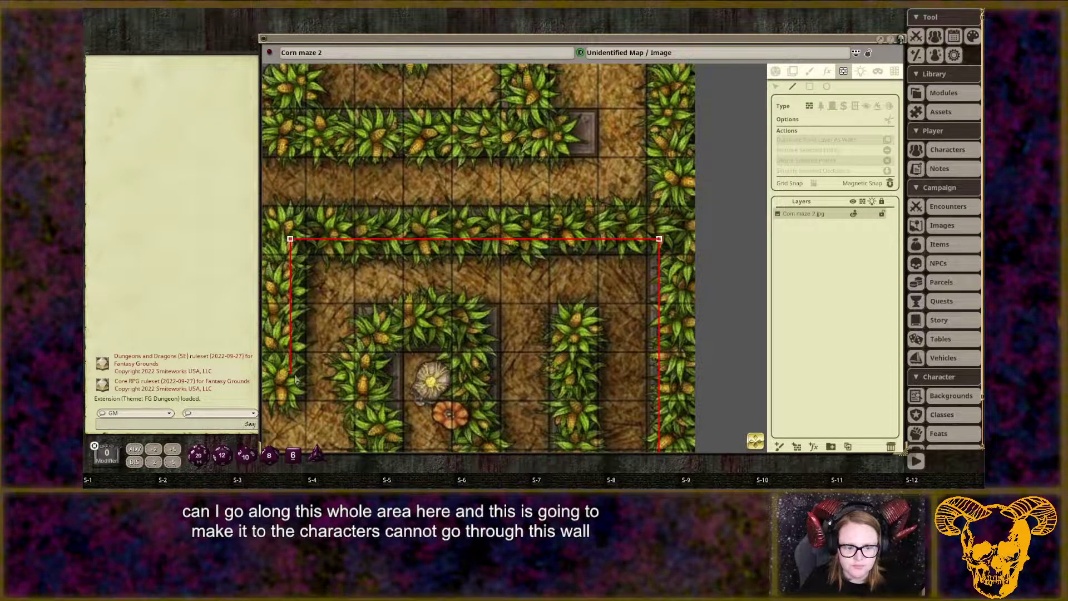
Trace the wall around the long hedge's hanging west end and back along its upper side to the eastern border.
left_click_drag(290, 395, 551, 296)
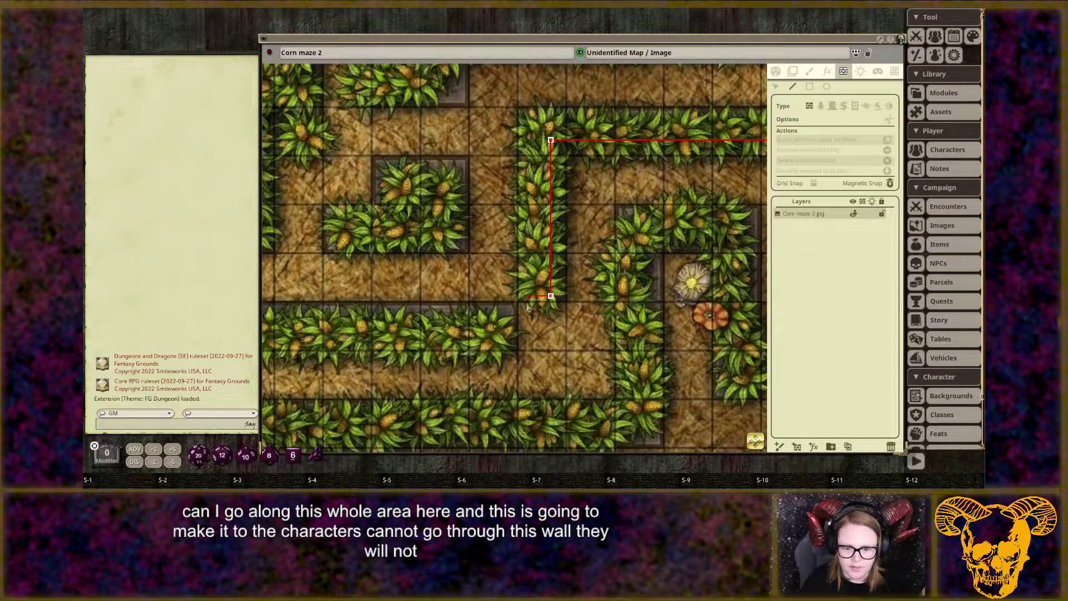
left_click(522, 295, "shift")
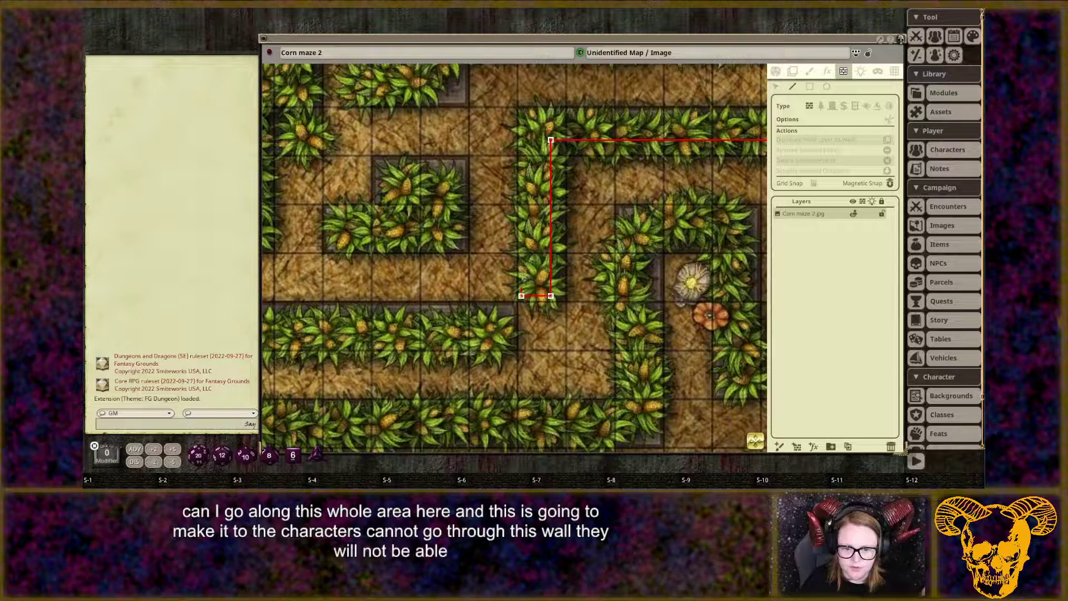
left_click(521, 112, "shift")
left_click_drag(716, 121, 404, 157)
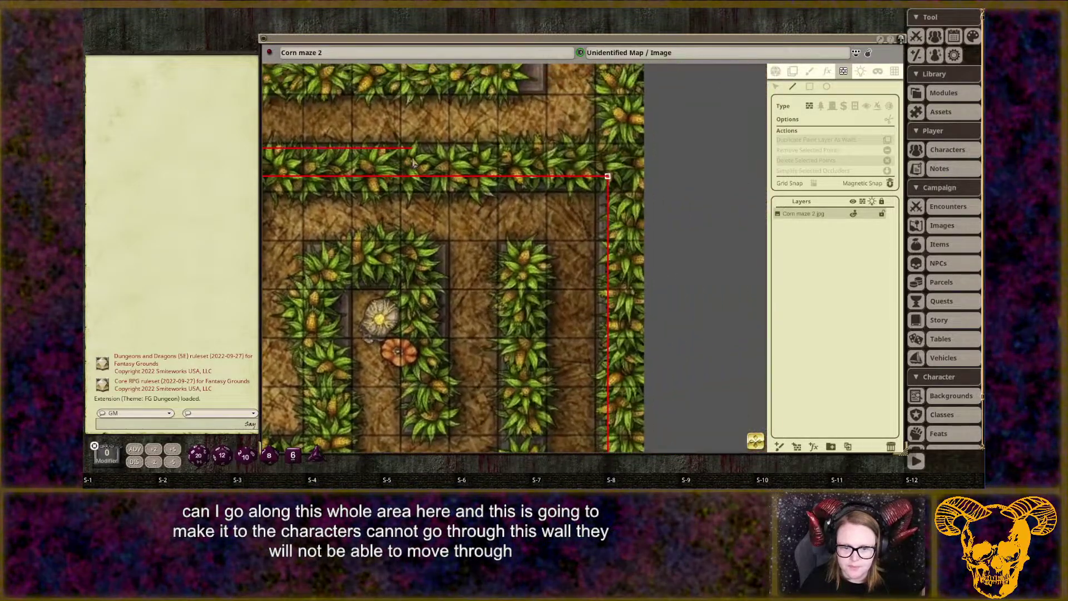
left_click(603, 150, "shift")
Trace the wall up the eastern border, around the northeast pumpkin corner and down the side of the thick hedge.
left_click_drag(612, 97, 601, 360)
left_click_drag(594, 122, 589, 365)
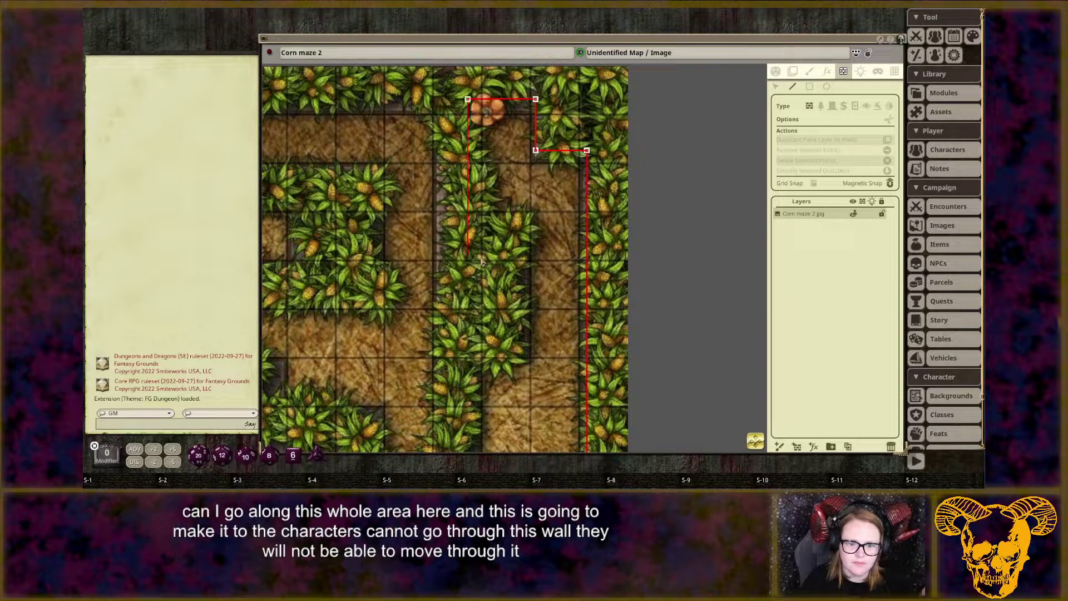
left_click(518, 219)
left_click(518, 348)
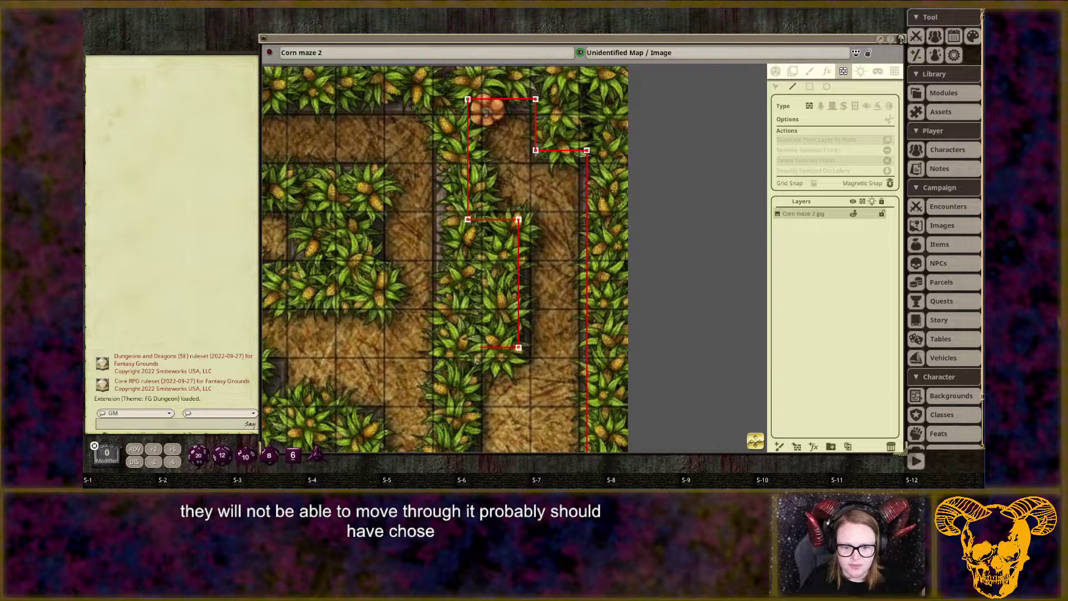
left_click(466, 347)
left_click_drag(467, 405, 450, 7)
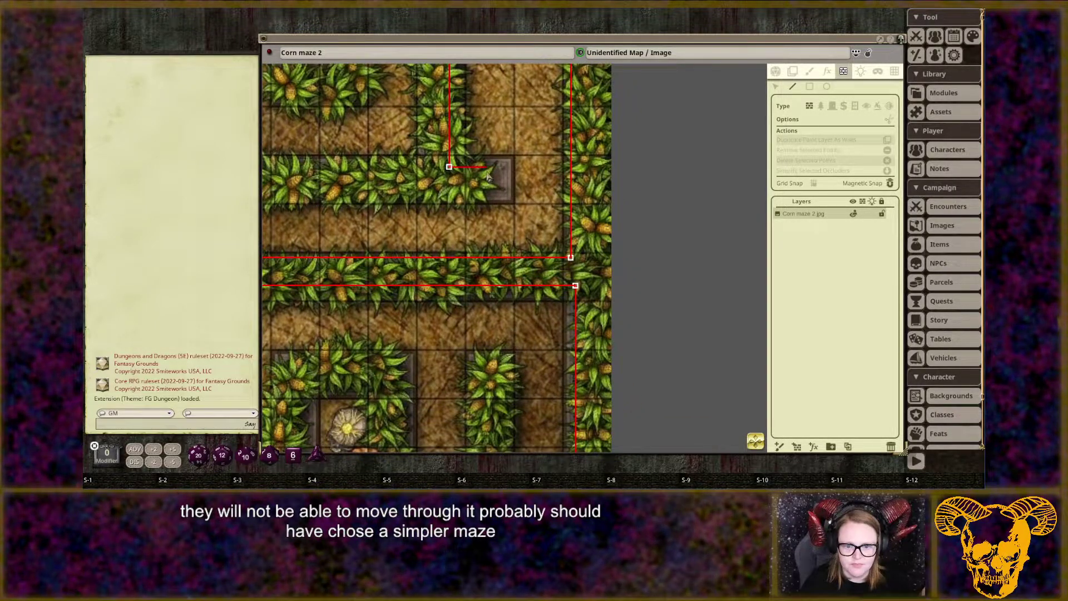
Trace the wall around the hedge's east tip, west along its underside and around the pumpkin alcove.
left_click_drag(329, 196, 805, 149)
left_click(592, 152)
left_click(592, 199)
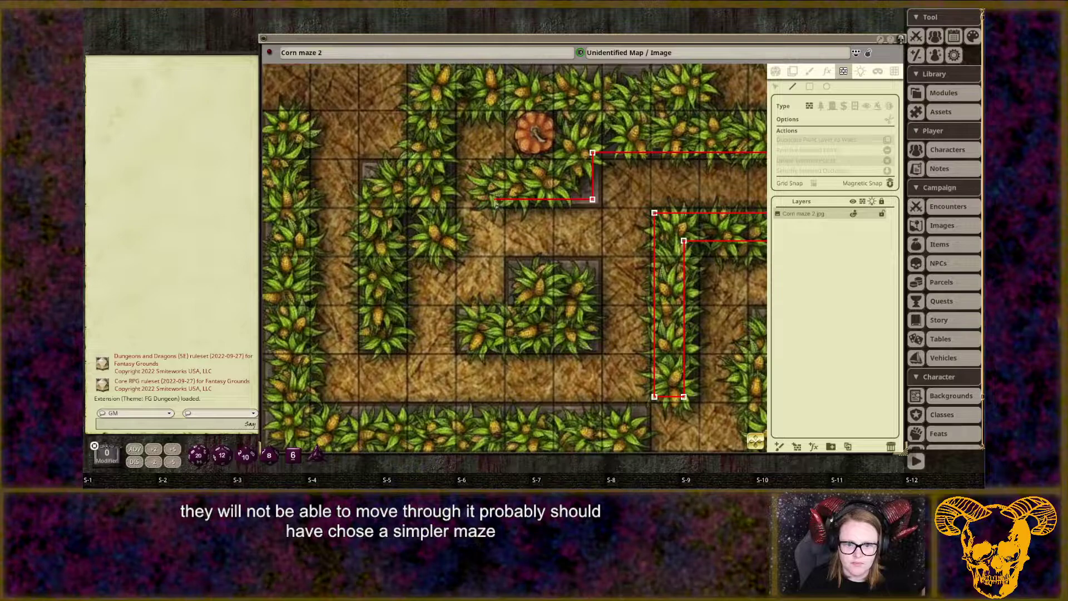
left_click(494, 168)
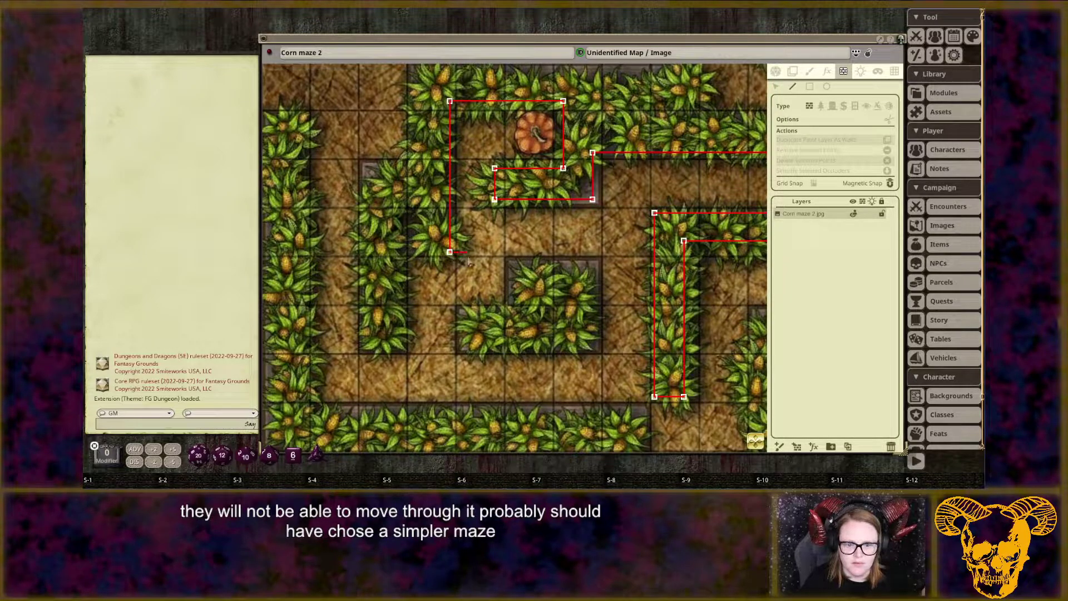
Trace the wall around the foot of the hedge west of the pumpkin alcove, back up its west side and east over the alcove hedge.
left_click(403, 253)
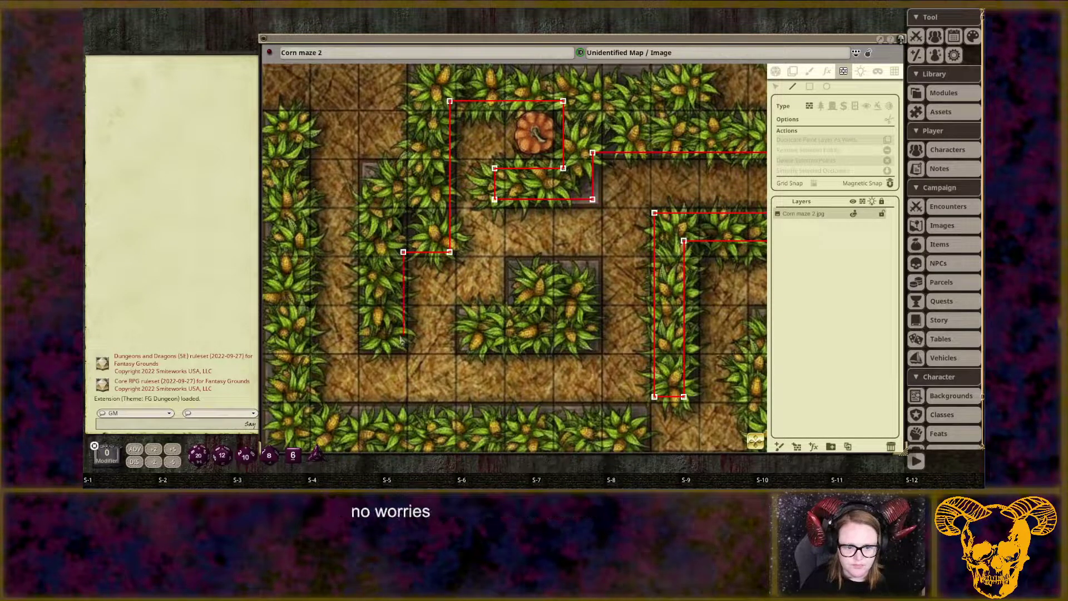
left_click(362, 344)
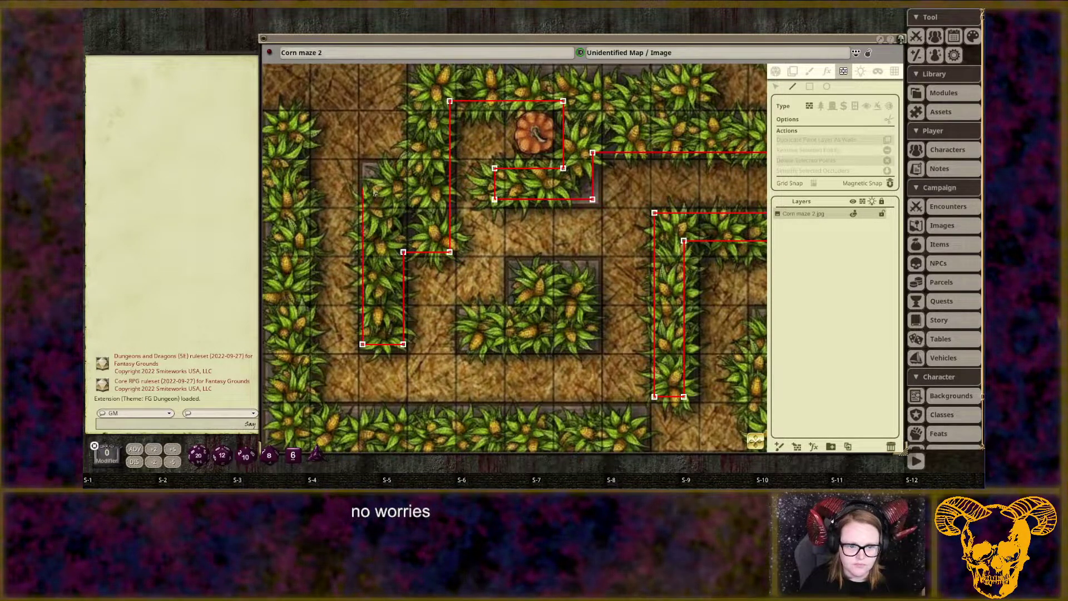
scroll(429, 100, "up", 2)
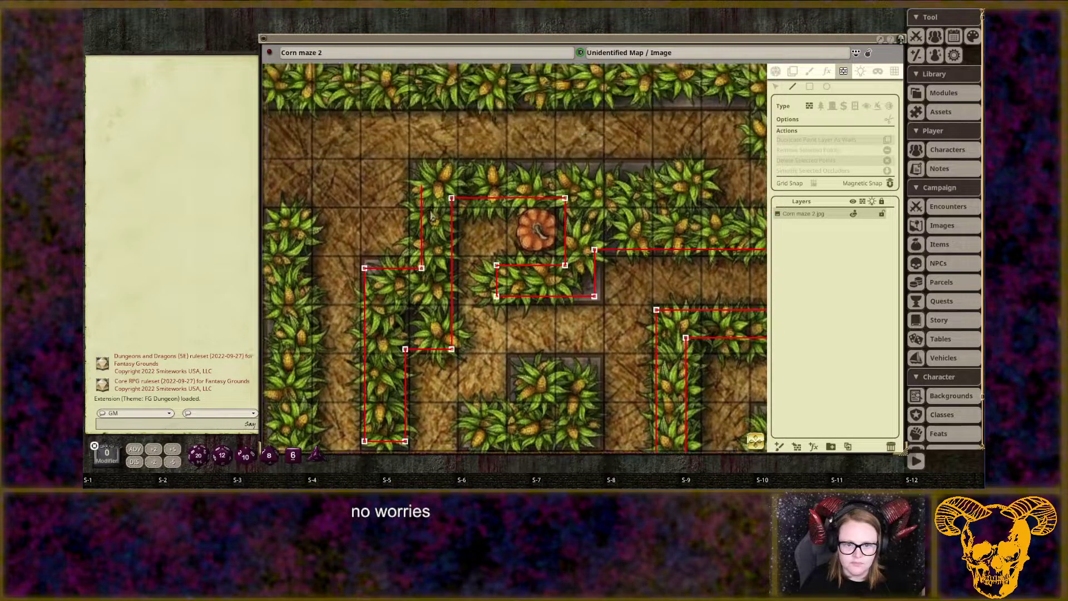
left_click(678, 256)
left_click(678, 305)
left_click_drag(733, 313, 444, 305)
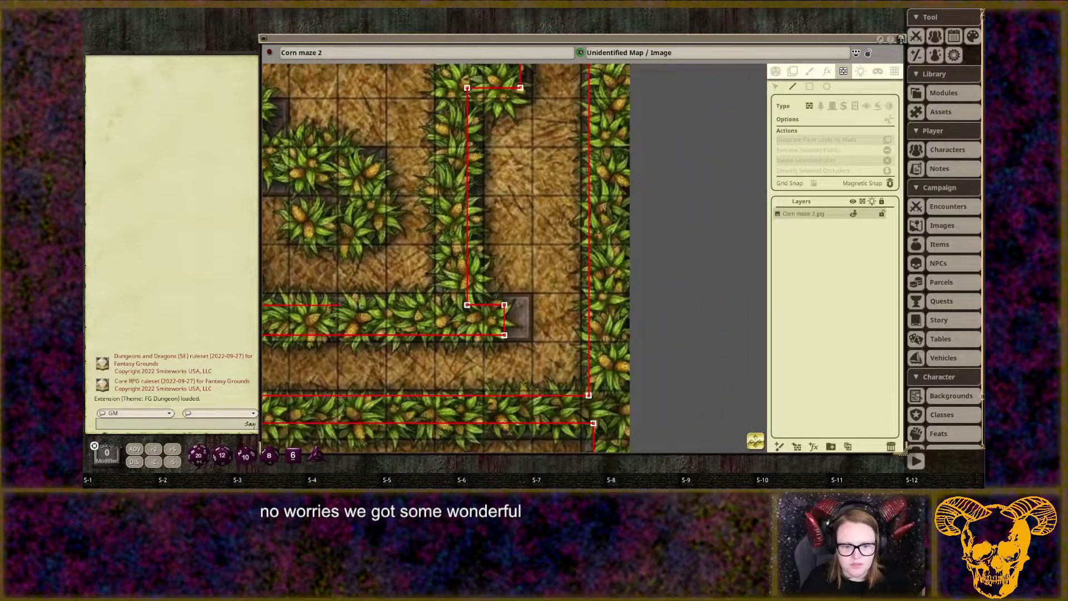
Trace the wall up the west side of the tall northeastern hedge and west along the northern border's underside.
scroll(461, 106, "up", 2)
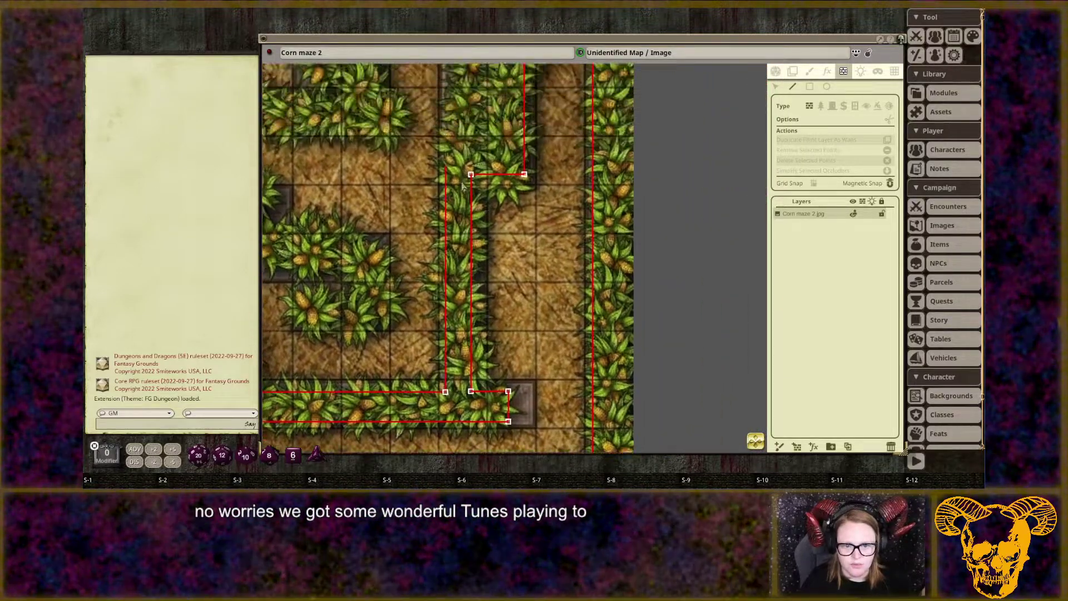
scroll(460, 106, "up", 2)
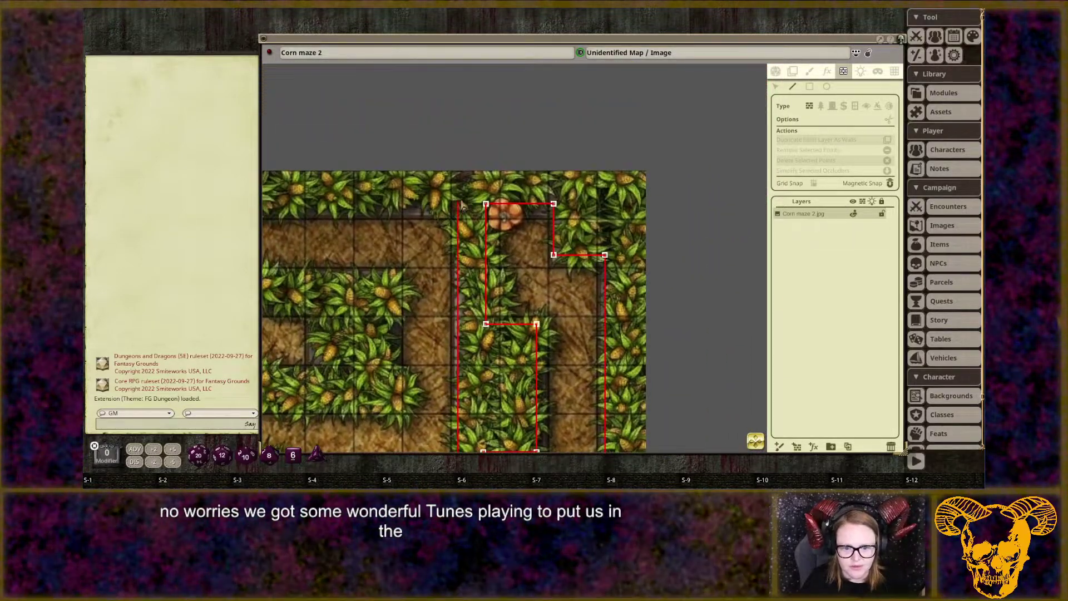
left_click_drag(348, 210, 689, 199)
left_click_drag(428, 208, 545, 204)
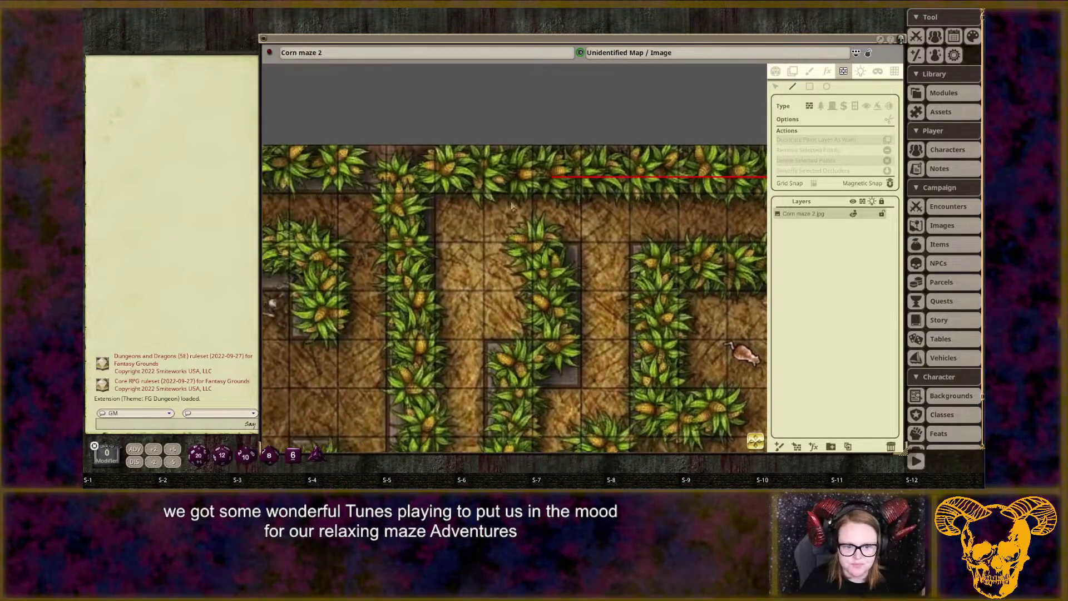
Trace the wall down the long hedge's east side, around its westward foot and back up its west side to the northern border.
left_click_drag(427, 388, 399, 127)
left_click_drag(405, 421, 405, 271)
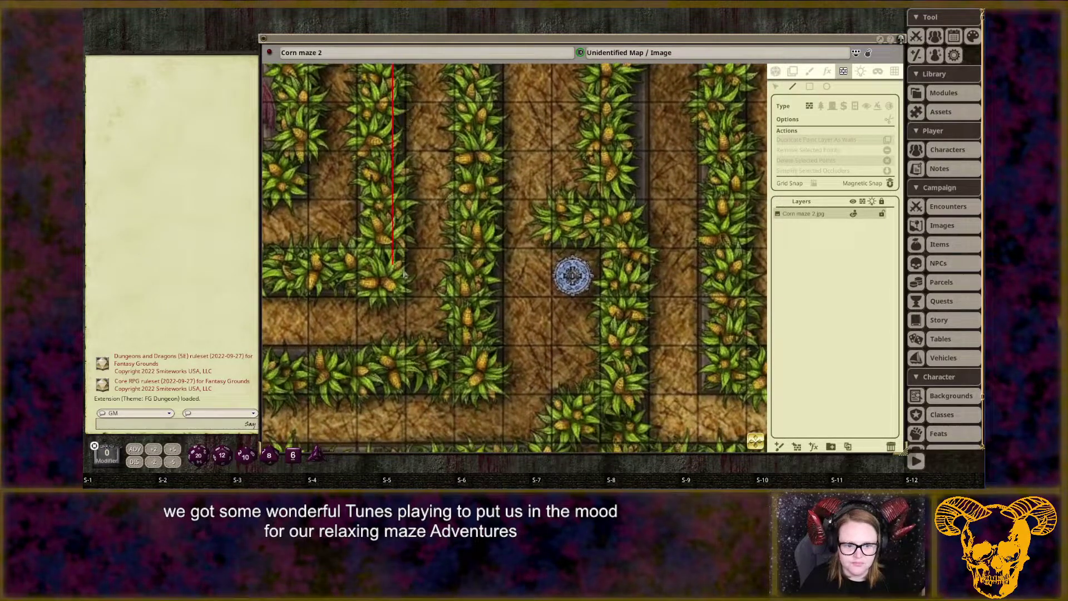
left_click_drag(307, 295, 554, 293)
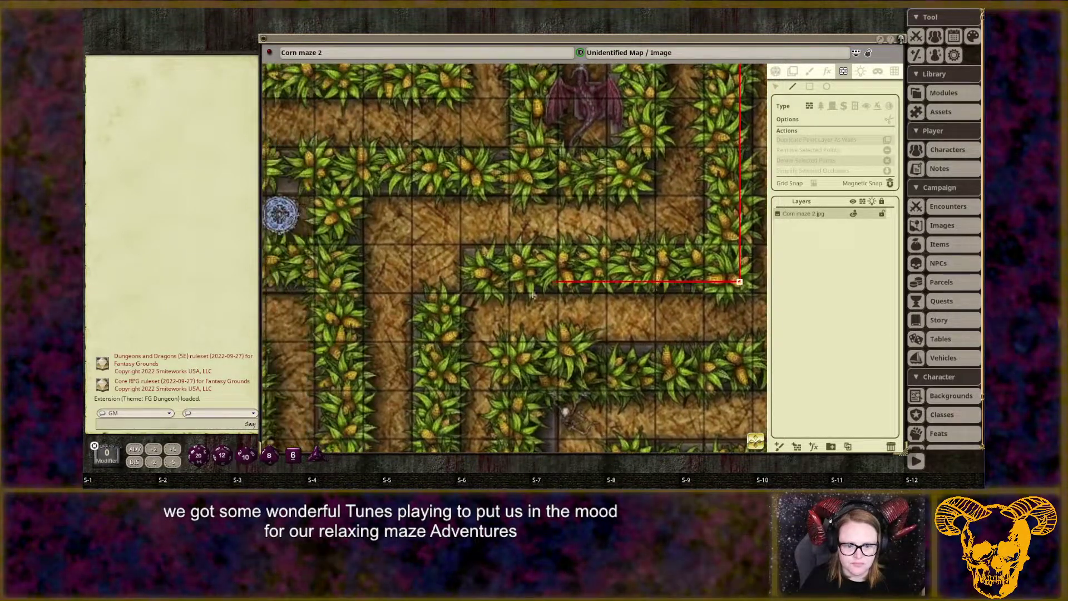
left_click(715, 255)
left_click_drag(724, 91, 757, 414)
left_click_drag(749, 116, 579, 399)
left_click(579, 204)
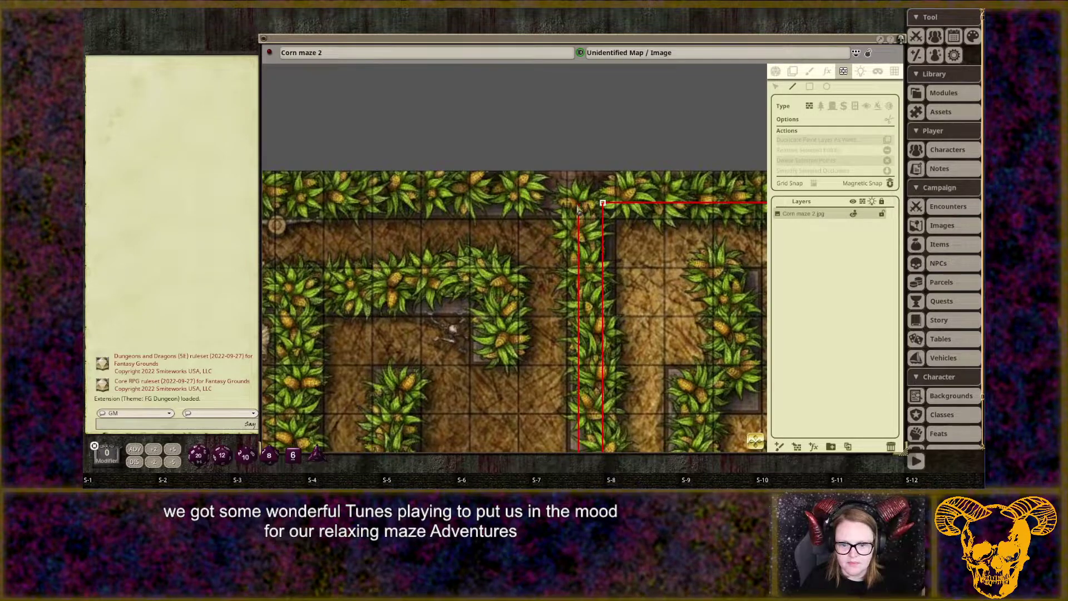
Trace the wall west along the northern border, behind the hay bales and around the two pumpkins in the northwest corner.
left_click_drag(320, 204, 645, 195)
left_click(422, 195)
left_click(422, 278)
left_click(272, 278)
left_click_drag(277, 209, 487, 187)
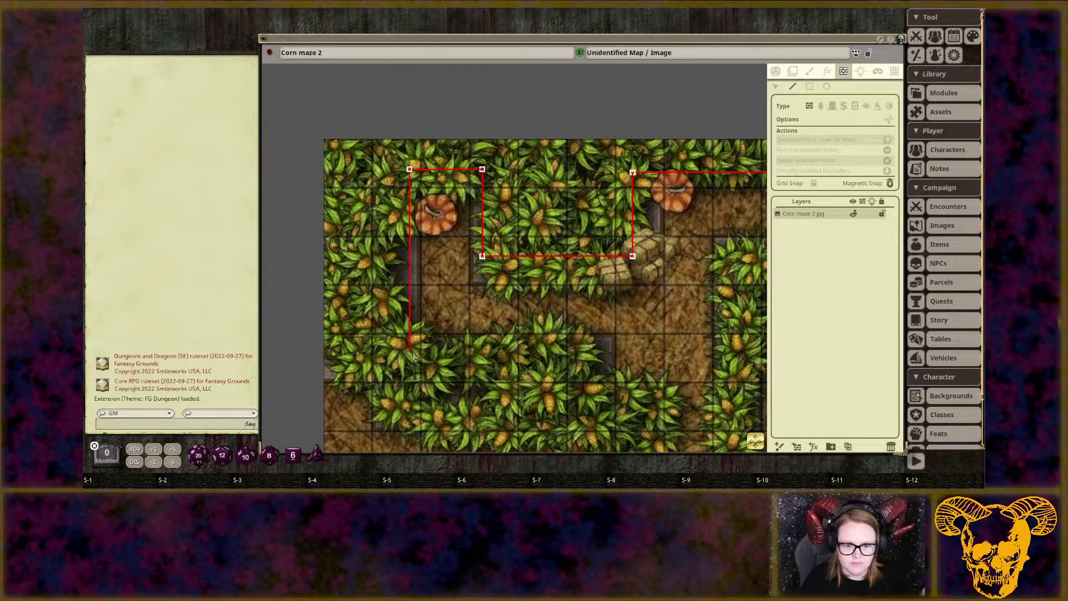
Trace the wall along the thick northwest hedge's upper side, around its stepped east end and back west along its underside.
left_click_drag(609, 384, 452, 142)
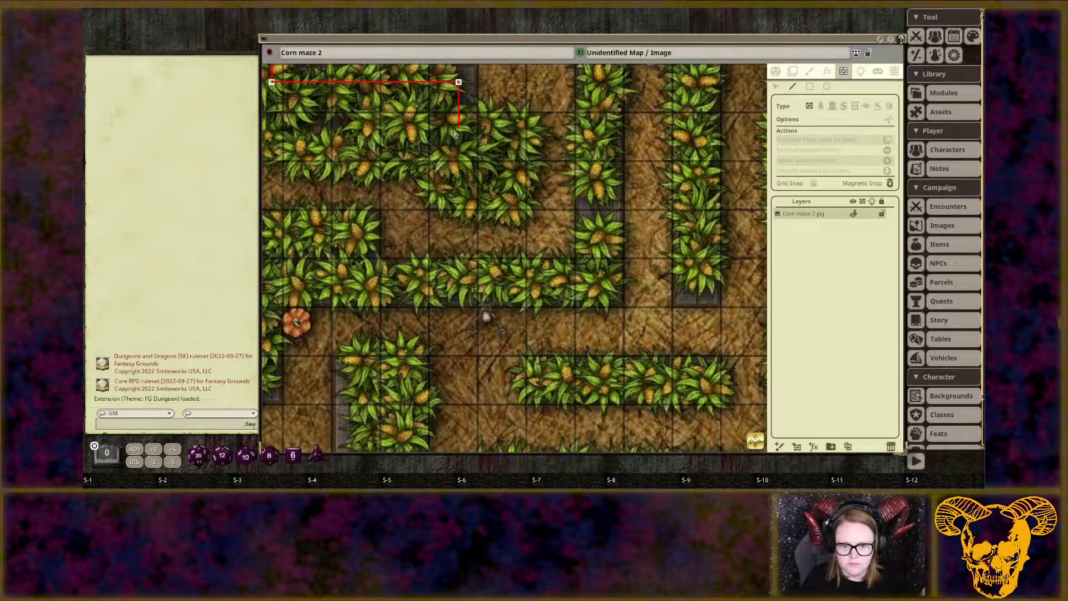
left_click(518, 129)
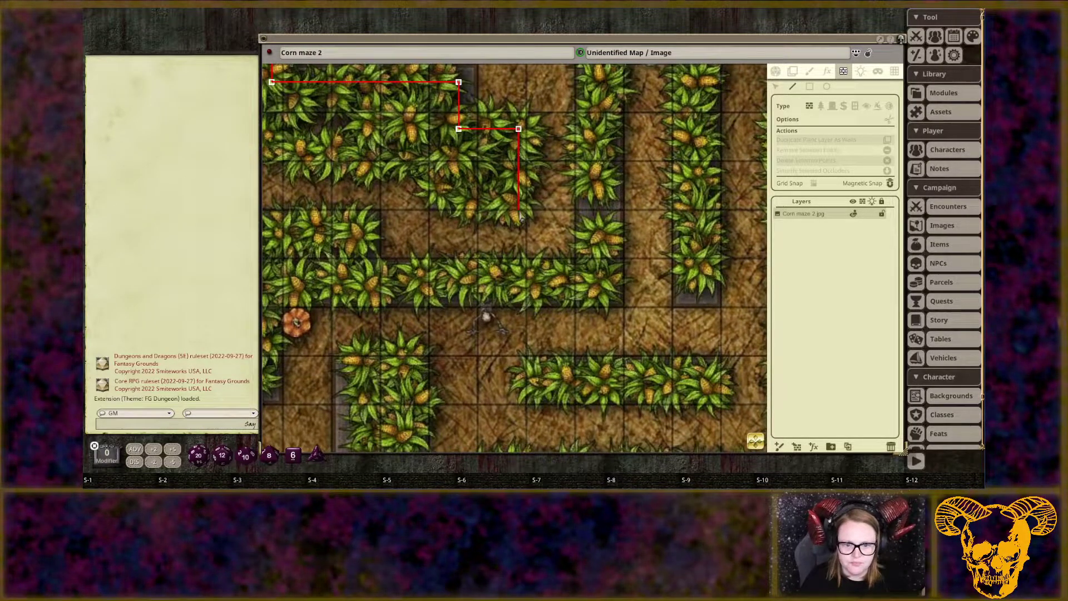
left_click(435, 210)
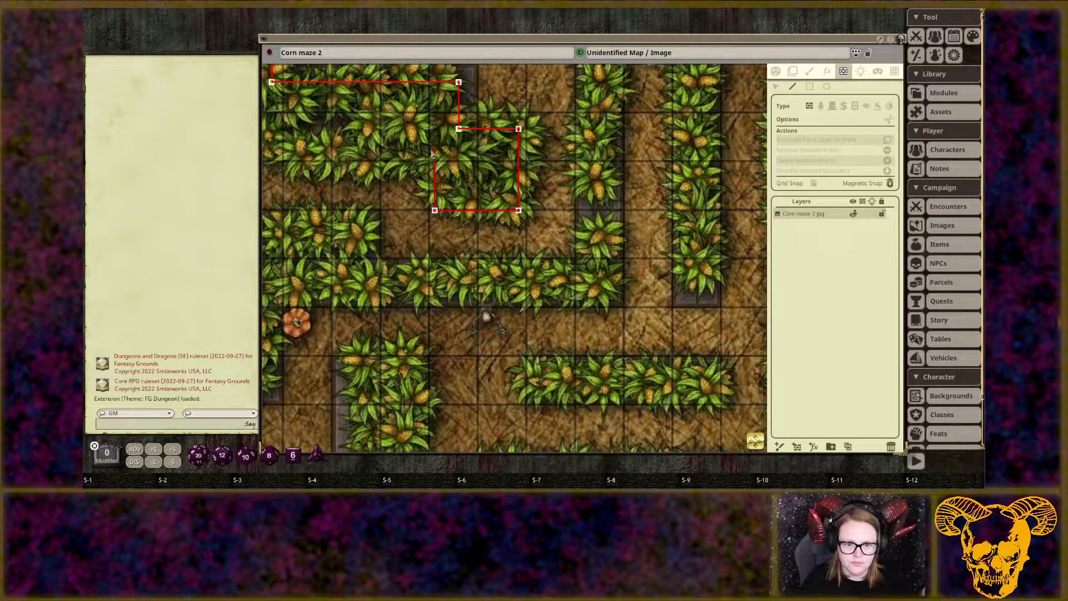
left_click_drag(334, 150, 481, 148)
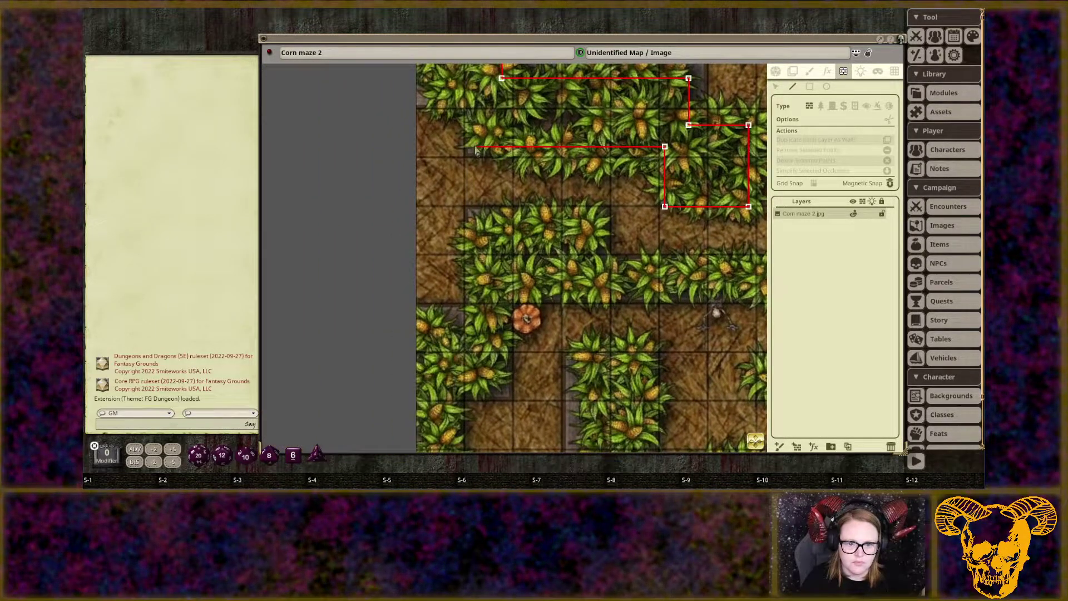
Extend the wall to the map's western edge and up that edge to the northwest corner.
left_click(472, 97)
left_click(414, 96)
left_click_drag(414, 98, 406, 267)
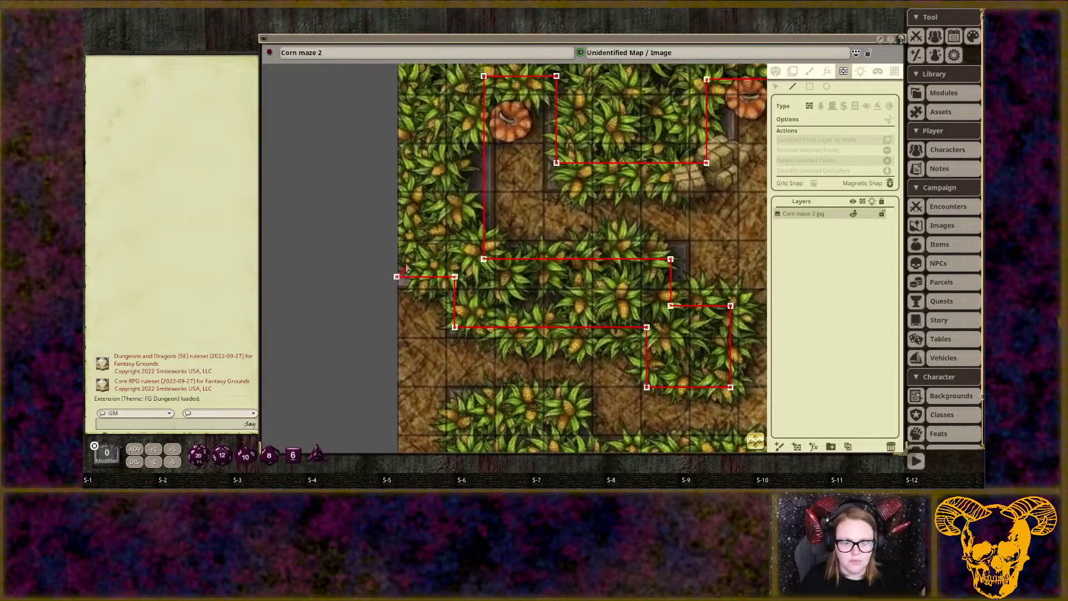
left_click_drag(402, 81, 382, 304)
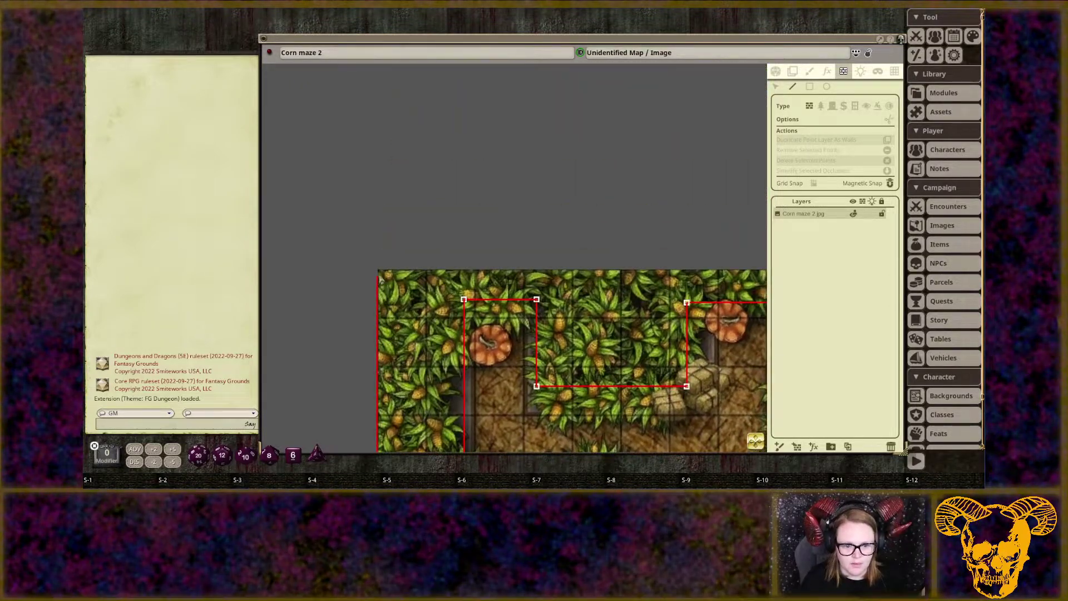
left_click(378, 271)
Run the wall along the map's northern, eastern and southern outer edges toward the first point near the blue circle.
left_click_drag(723, 281, 324, 249)
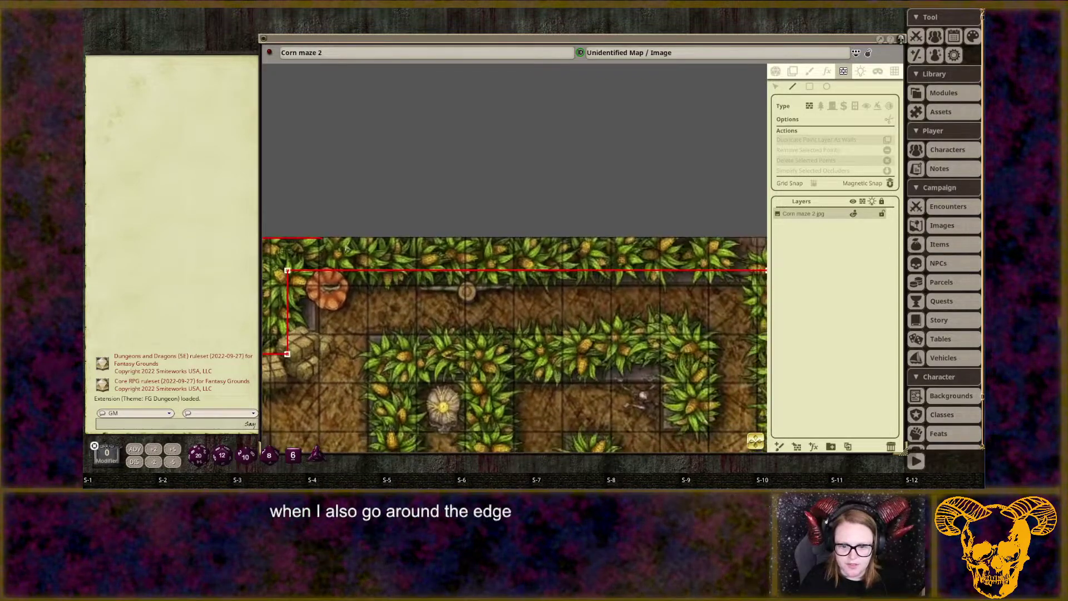
left_click_drag(673, 245, 537, 241)
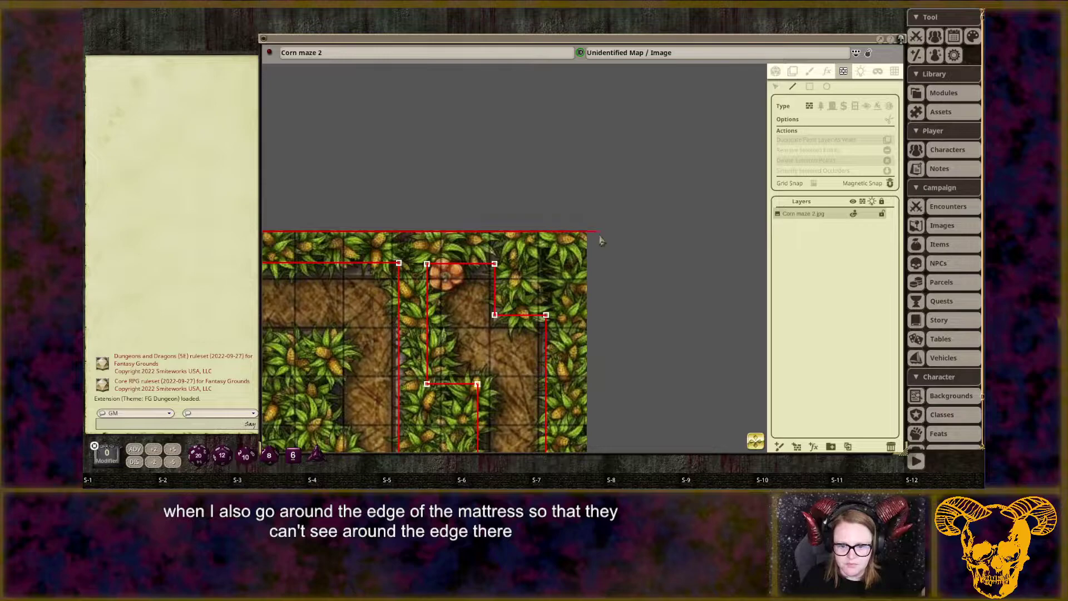
left_click_drag(580, 410, 586, 51)
left_click_drag(593, 415, 594, 131)
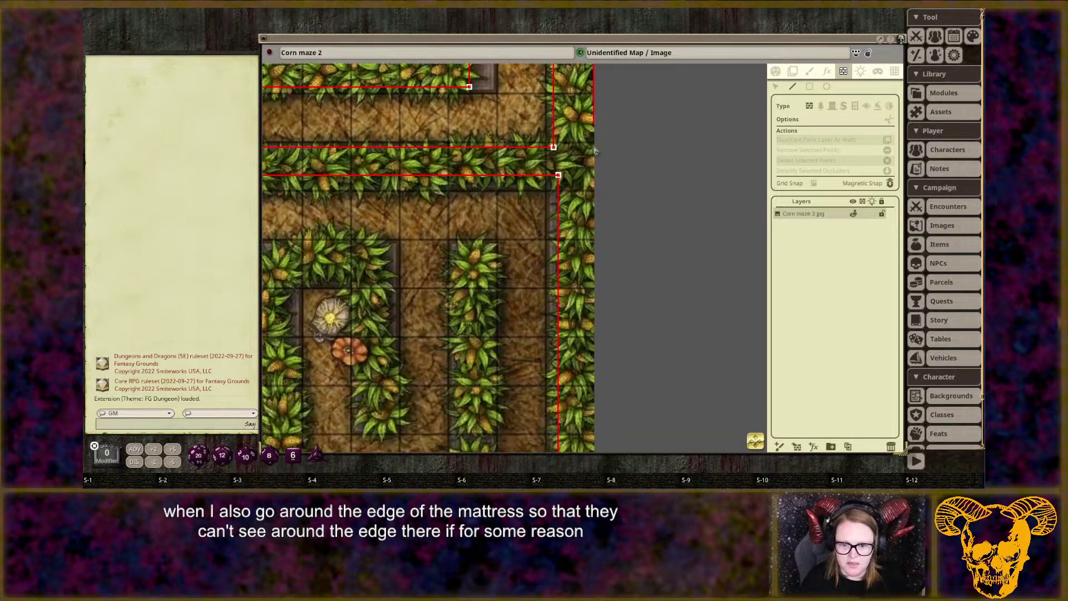
left_click_drag(588, 385, 611, 49)
left_click_drag(605, 443, 602, 14)
left_click_drag(338, 168, 522, 168)
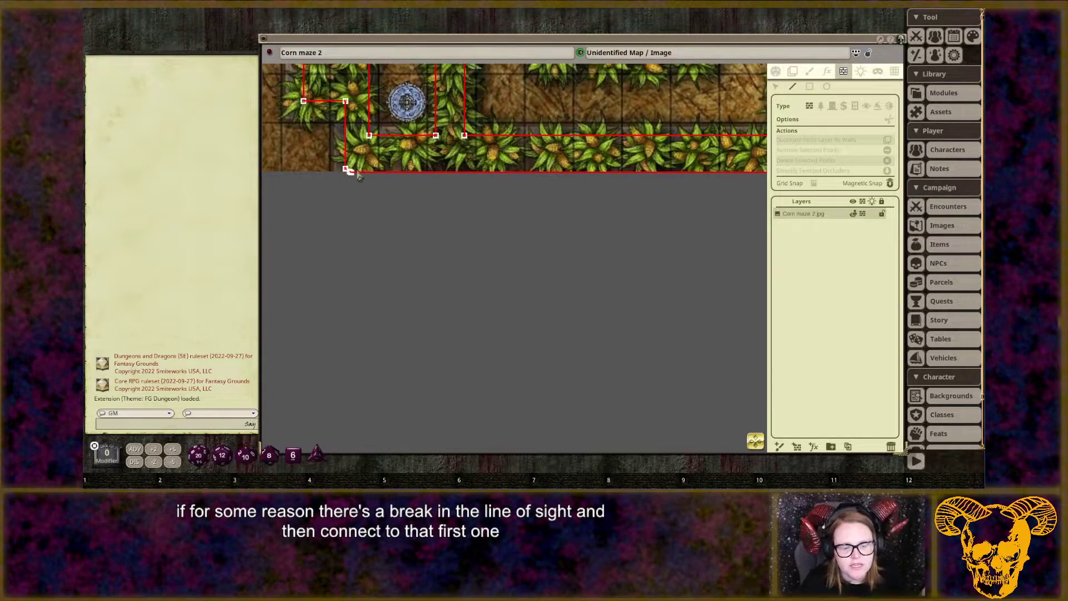
Connect the outer wall to its first point at the southern edge and end the wall line.
scroll(357, 176, "up", 5)
left_click_drag(301, 105, 554, 217)
scroll(438, 283, "up", 2)
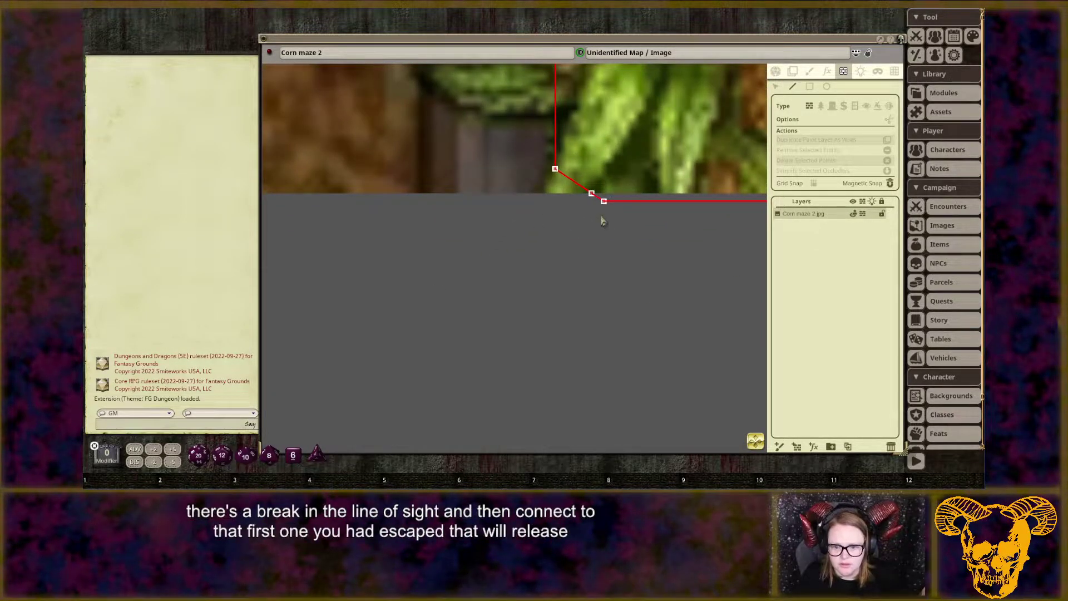
scroll(573, 181, "down", 5)
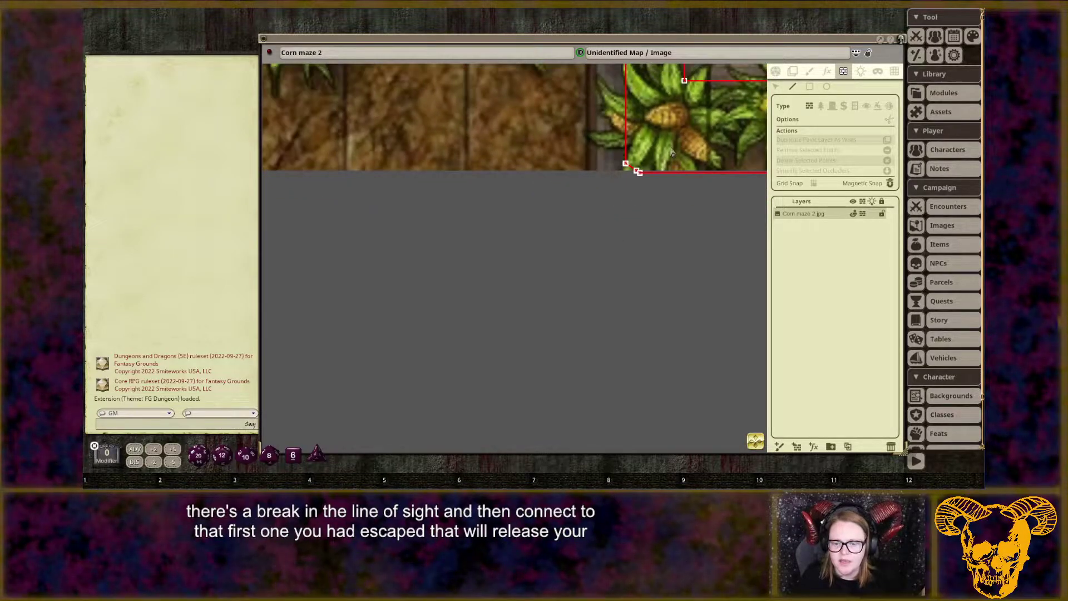
left_click_drag(631, 171, 466, 273)
left_click(425, 282)
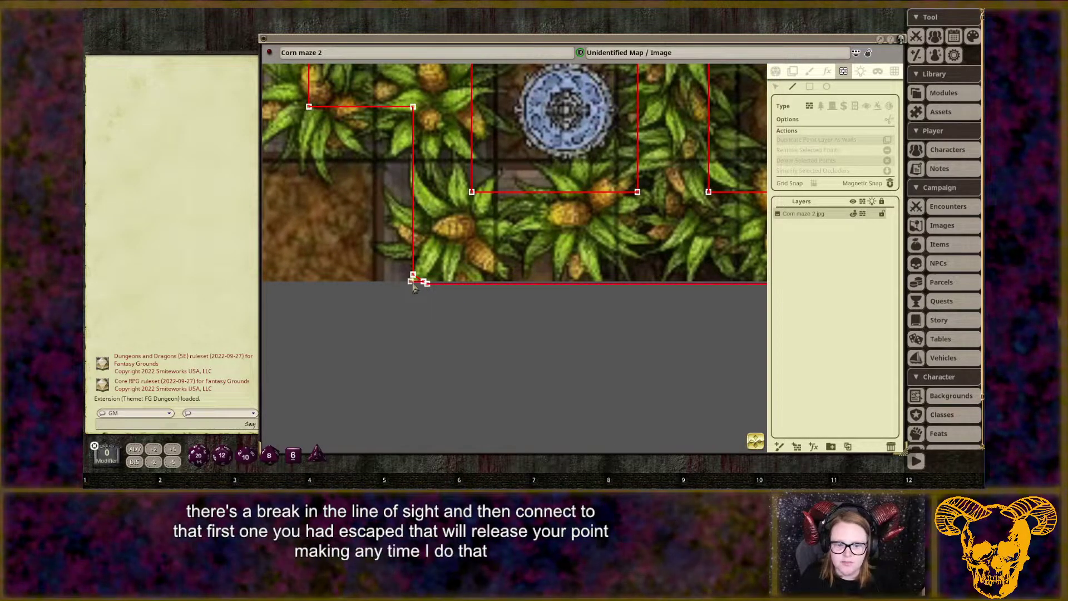
key("Escape")
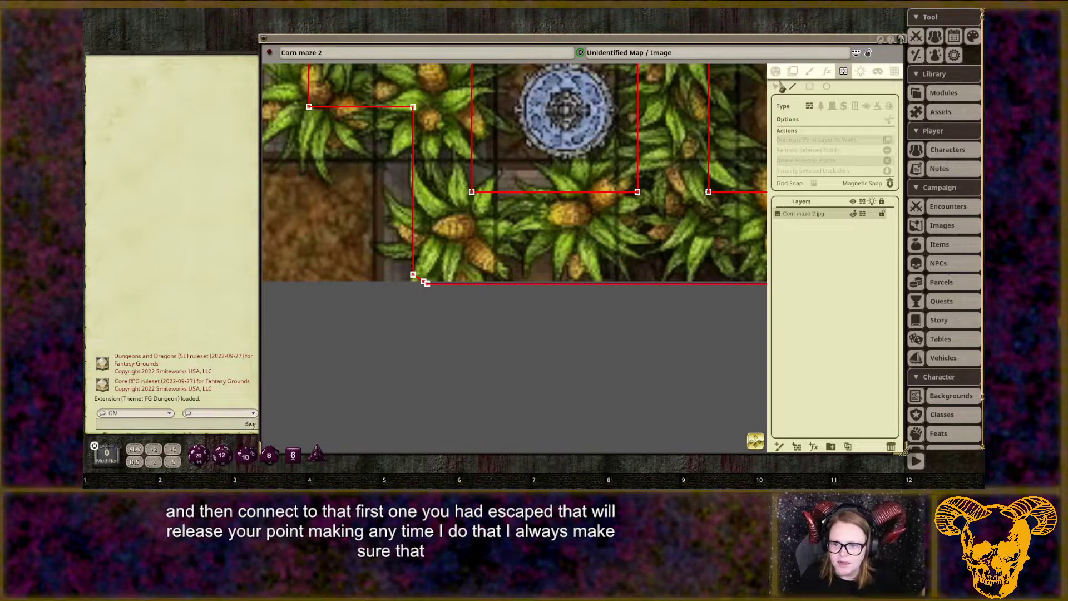
Move the joining point at the southern corner onto the map edge directly below the vertical wall.
scroll(414, 276, "up", 5)
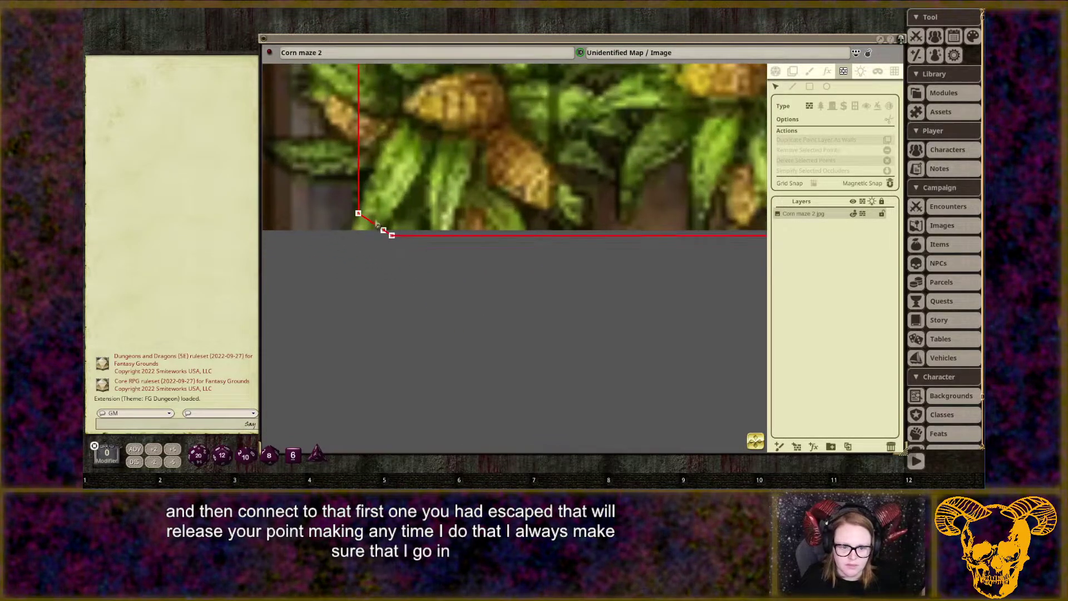
left_click_drag(385, 232, 359, 229)
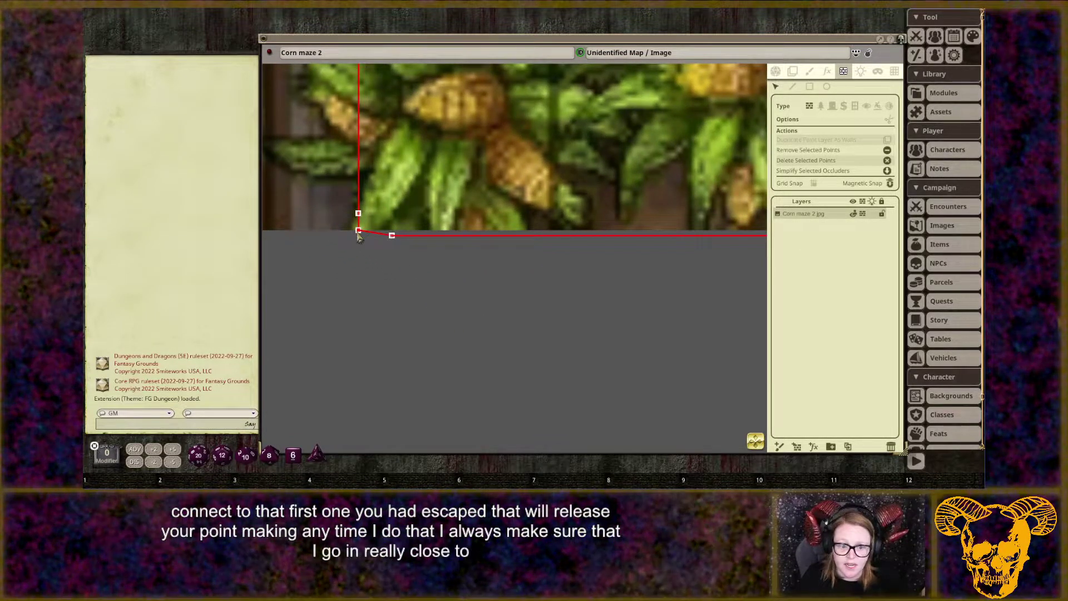
scroll(394, 231, "down", 4)
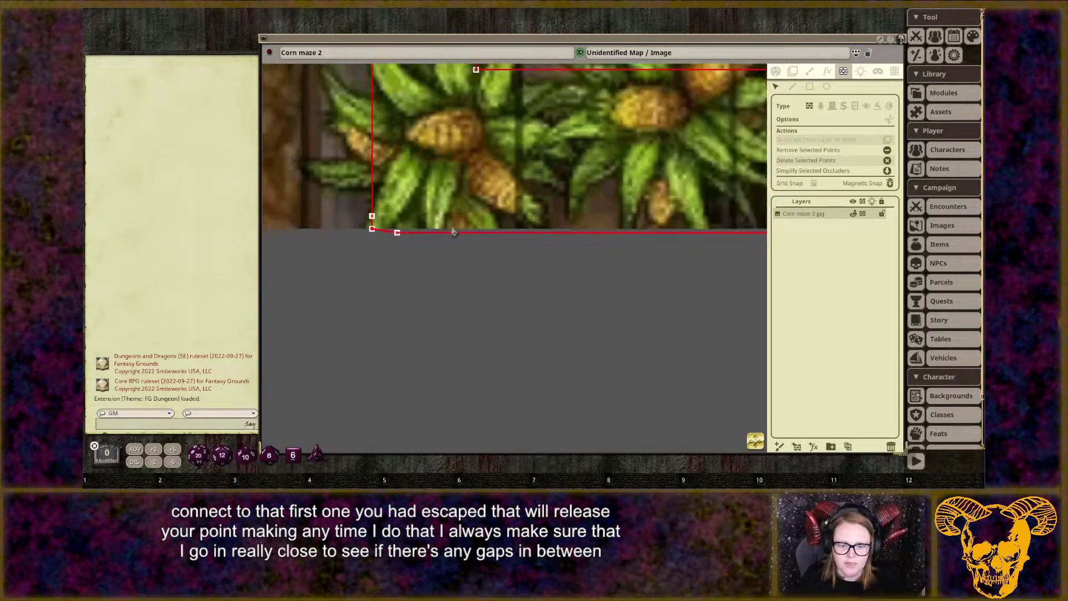
scroll(413, 182, "down", 2)
left_click_drag(368, 166, 524, 322)
scroll(523, 322, "down", 5)
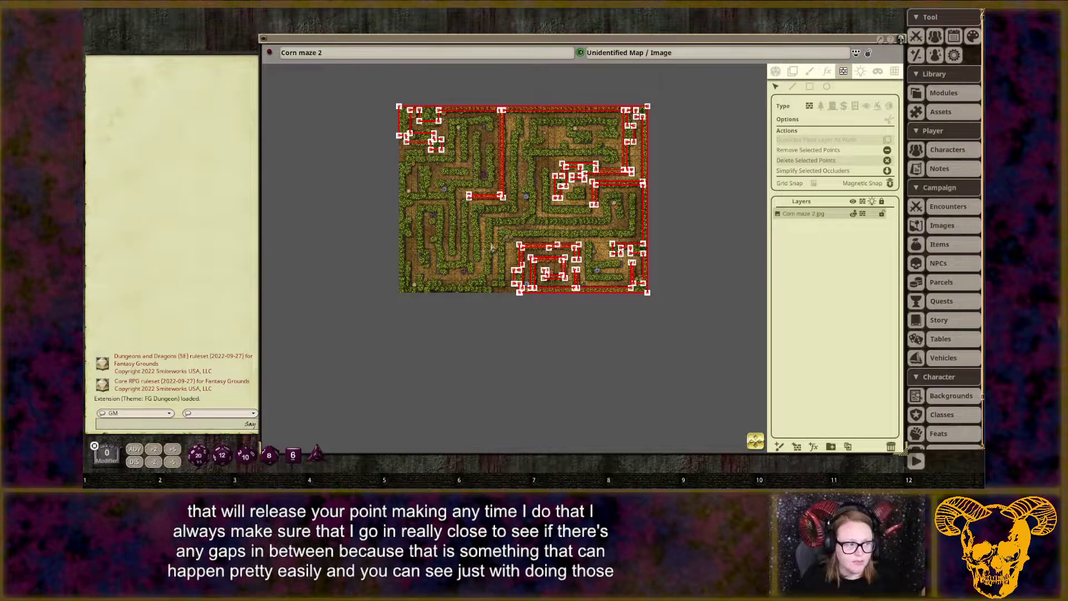
Start a new wall at the foot of the hedge west of the blue circle and trace it up the hedge's west side.
scroll(534, 311, "up", 5)
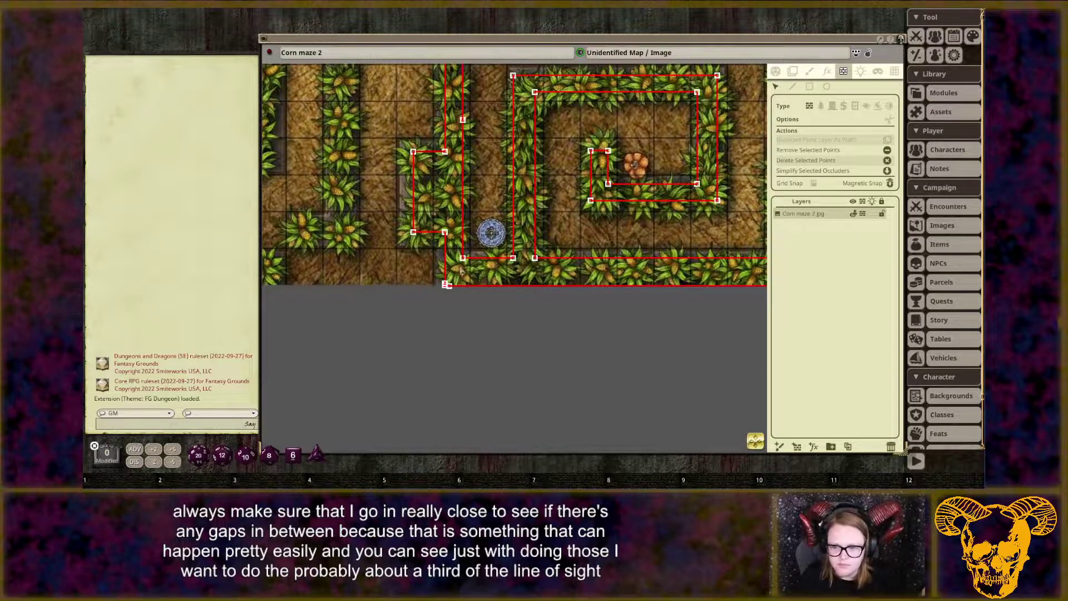
left_click_drag(351, 255, 493, 271)
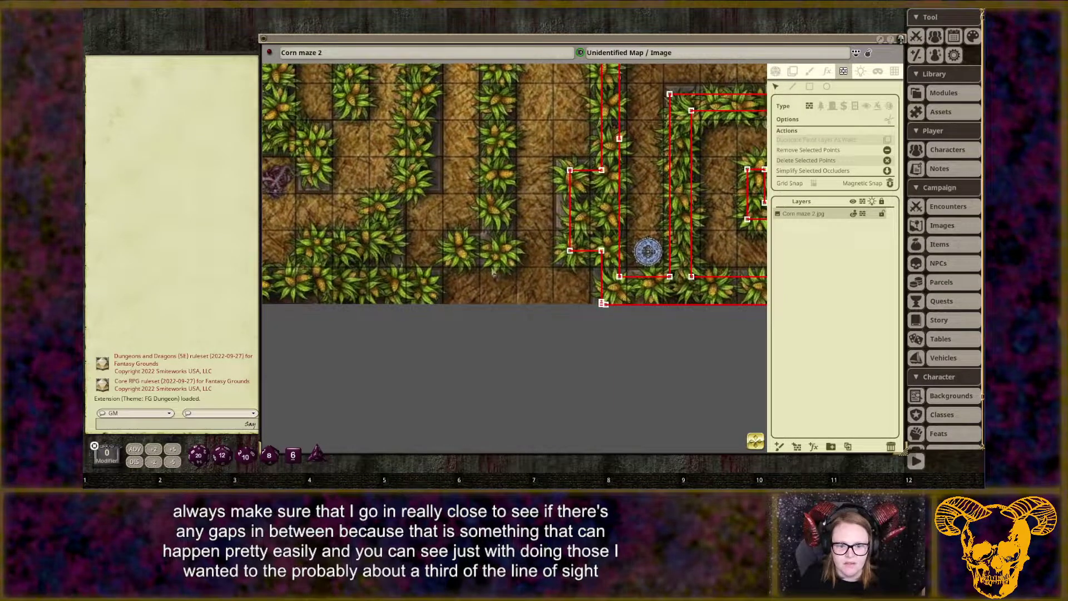
left_click(793, 87)
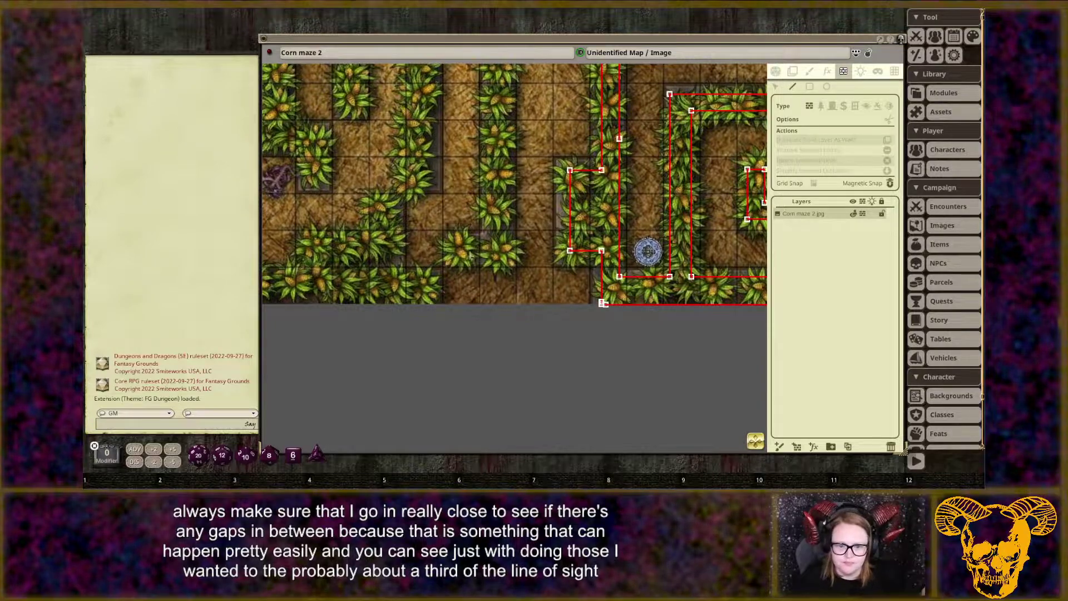
left_click(452, 259)
left_click(451, 238)
left_click_drag(493, 135, 460, 390)
left_click(462, 198)
Trace a straight wall east along the long hedge's inner side, up the adjoining vertical hedge, around its north end and down to the outer corner.
left_click_drag(715, 209, 208, 249)
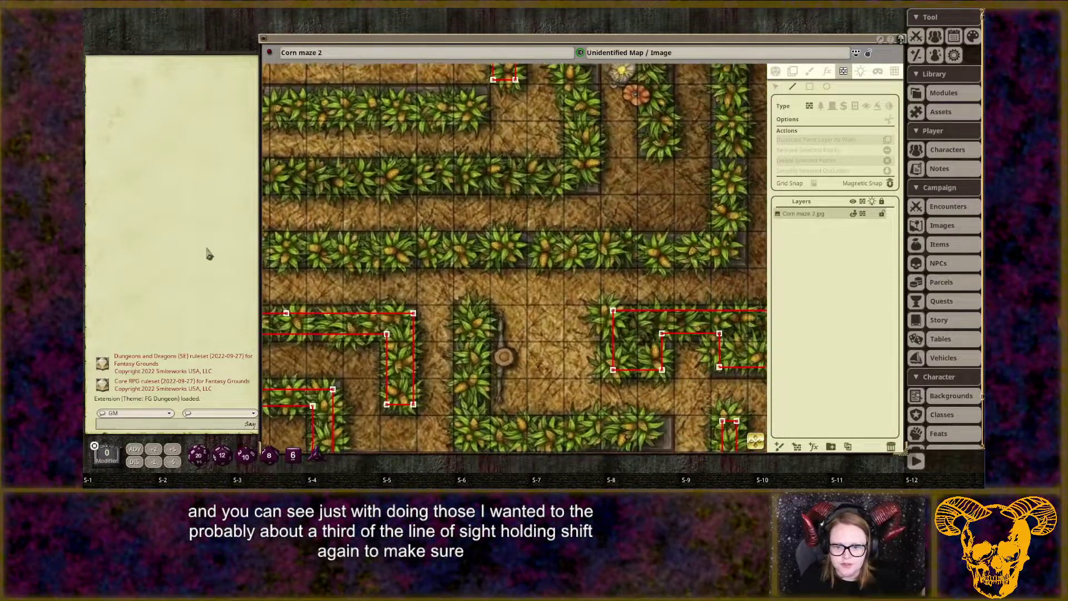
left_click(718, 241, "shift")
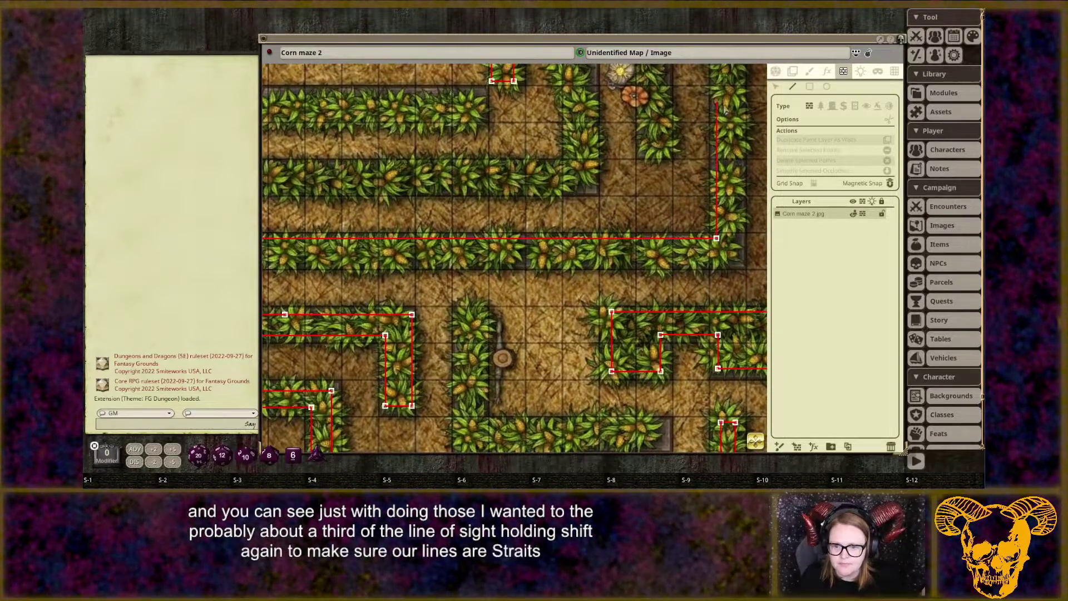
left_click_drag(724, 106, 714, 319)
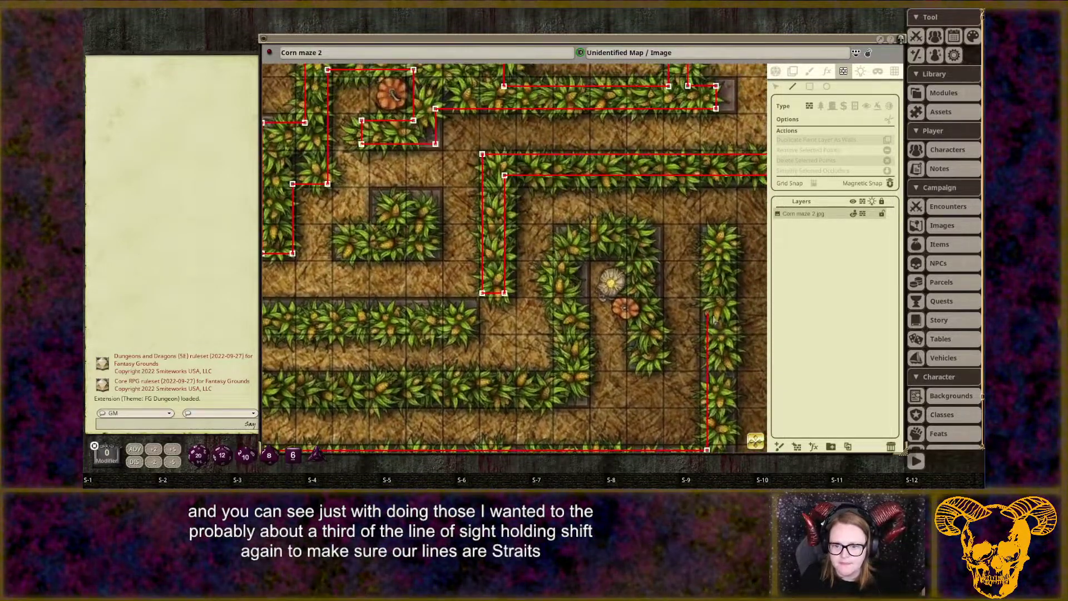
left_click(730, 232, "shift")
left_click_drag(731, 235, 726, 111)
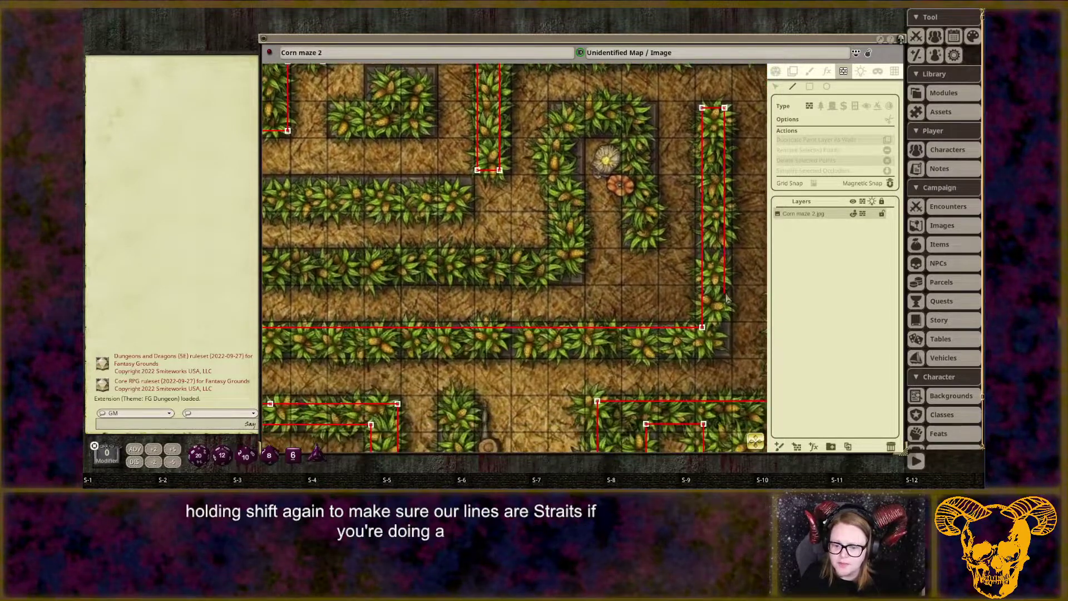
left_click(725, 353, "shift")
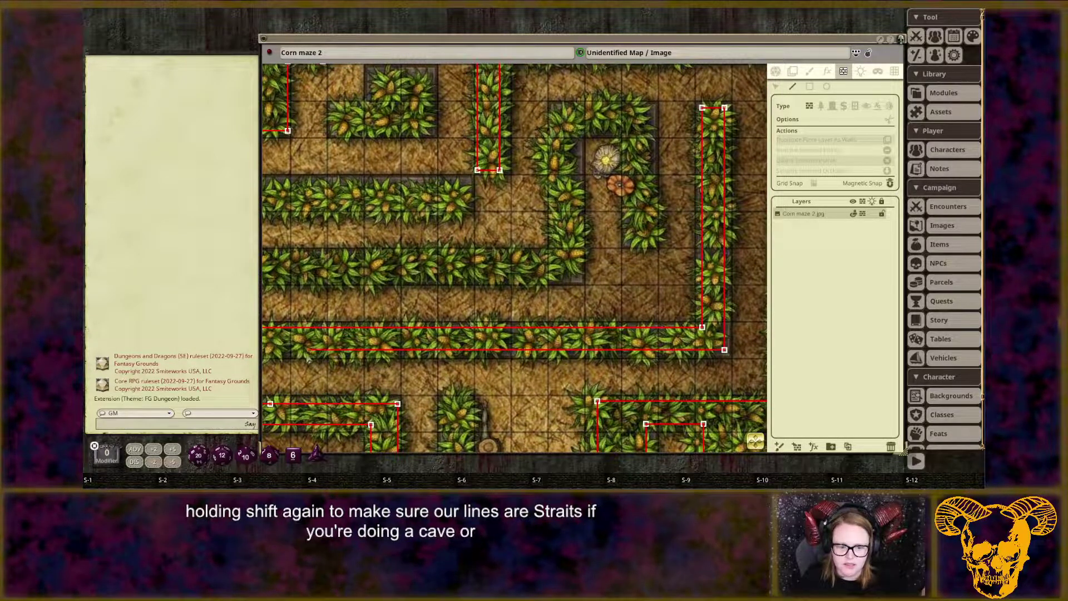
Run the wall back west along the long hedge's southern side and down to its foot, bringing it around to the starting point.
left_click_drag(284, 353, 758, 337)
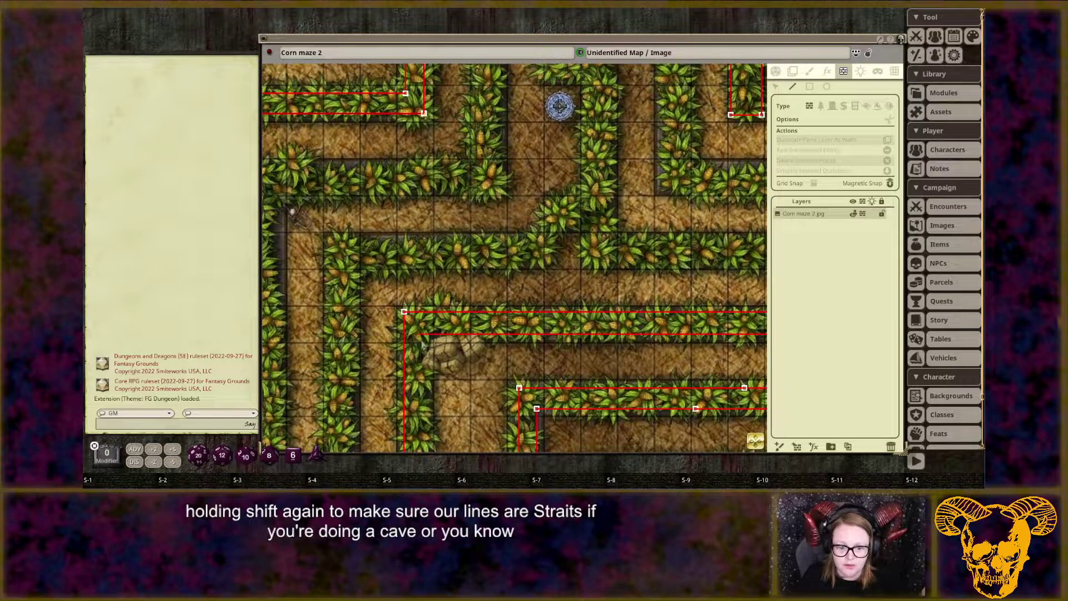
left_click_drag(437, 423, 454, 190)
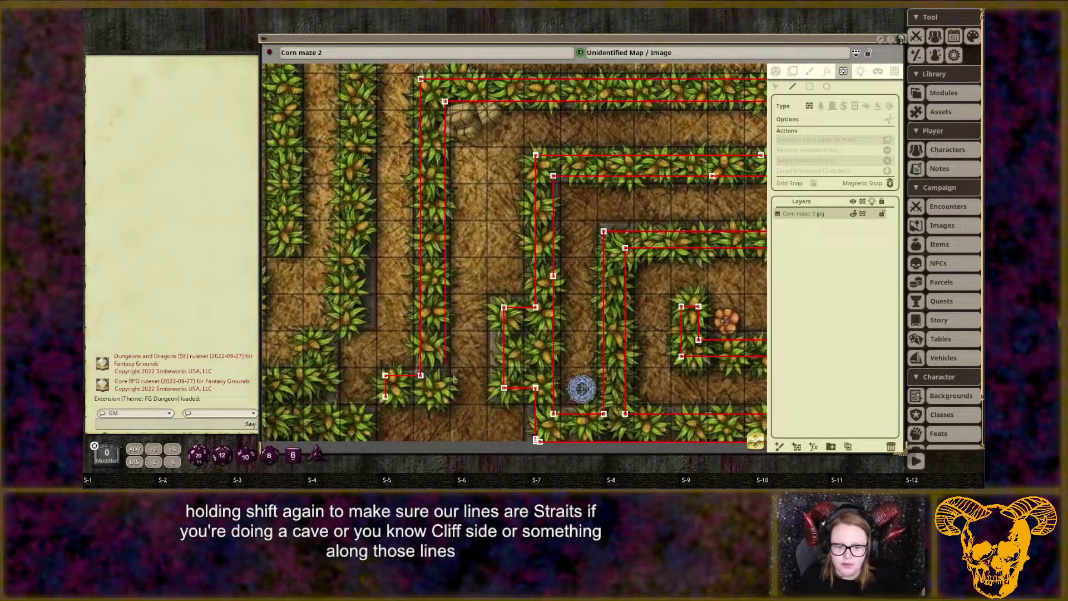
left_click(448, 404, "shift")
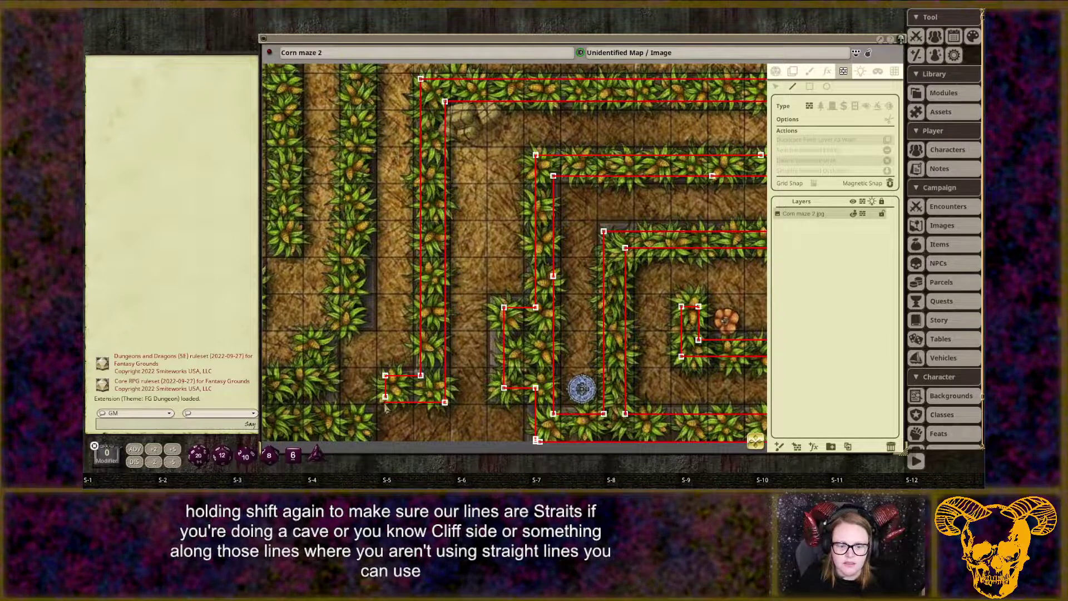
left_click(385, 402, "shift")
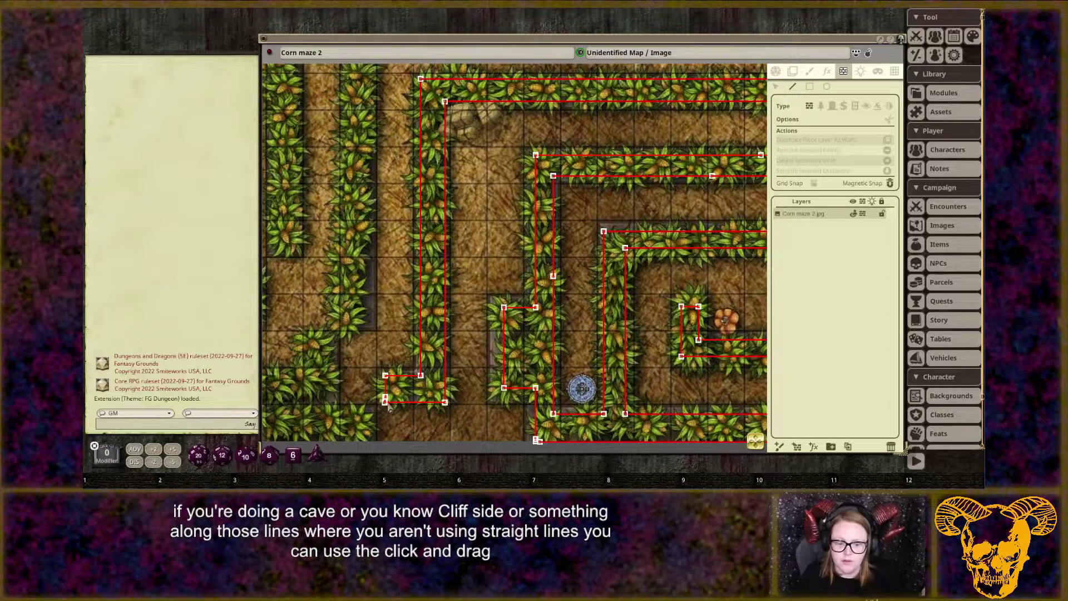
Inspect the wall's joining corner at the hedge foot and move its misaligned point directly below the vertical wall.
scroll(453, 423, "up", 10)
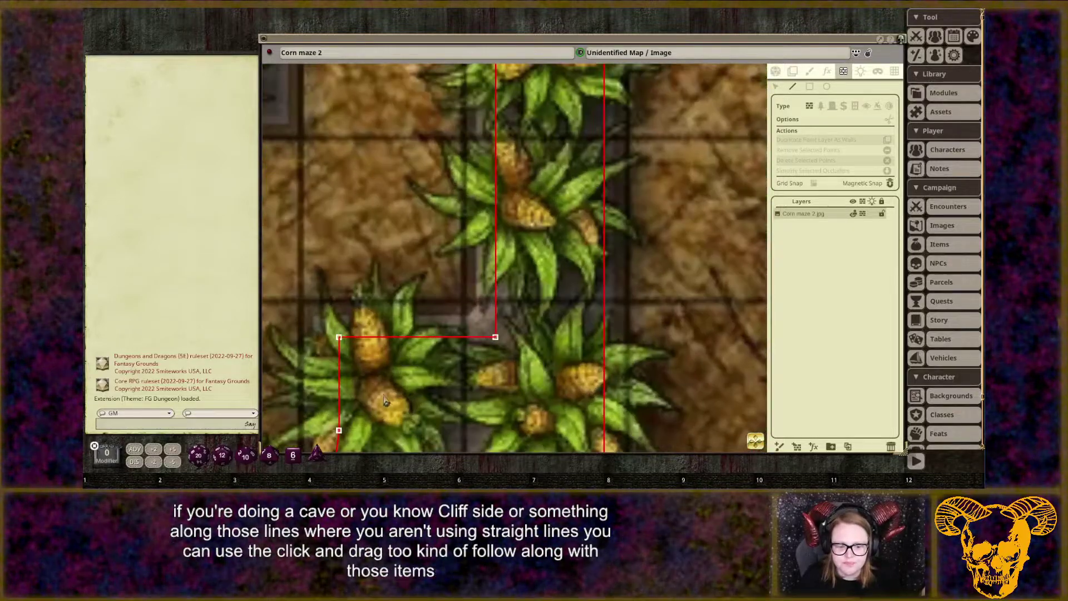
scroll(437, 224, "up", 2)
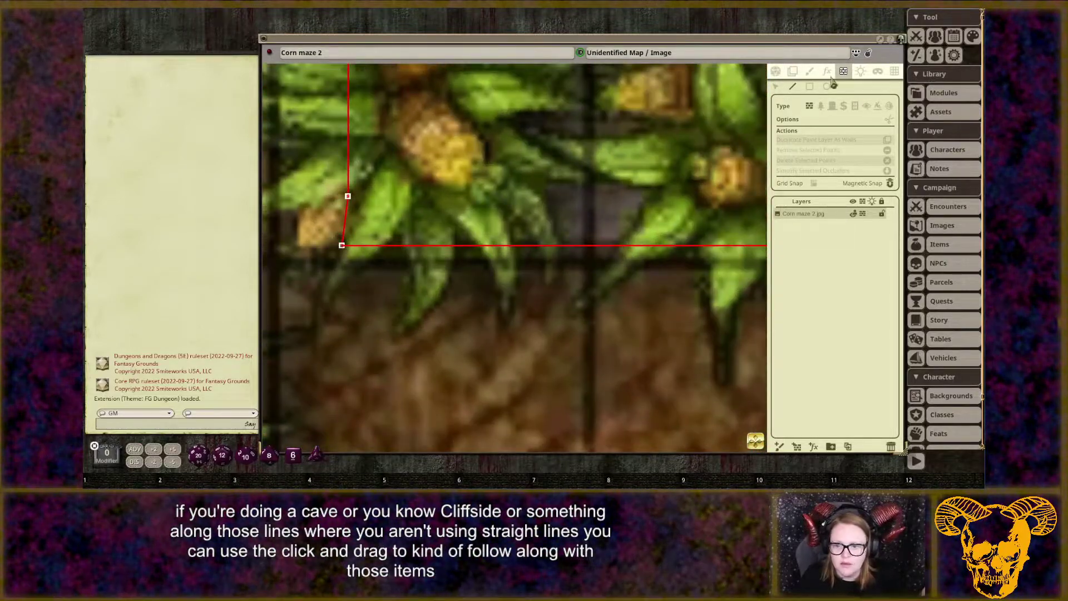
left_click(777, 88)
left_click_drag(344, 249, 350, 251)
scroll(472, 256, "down", 5)
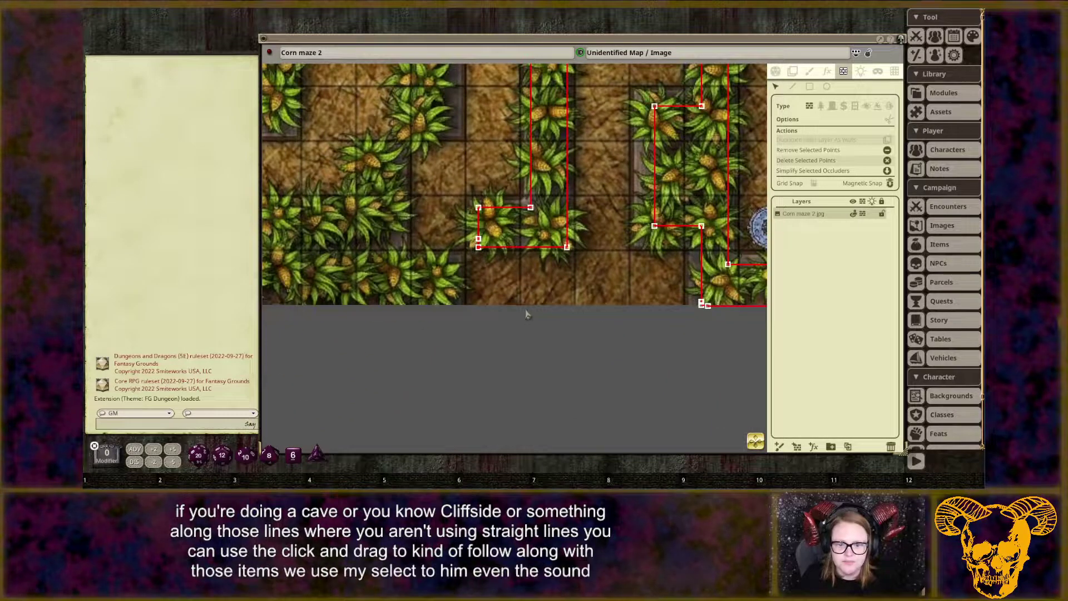
Start a new wall at the map's southern edge, west of the finished hedge, and trace the stepped hedge up and around to the west.
left_click(794, 87)
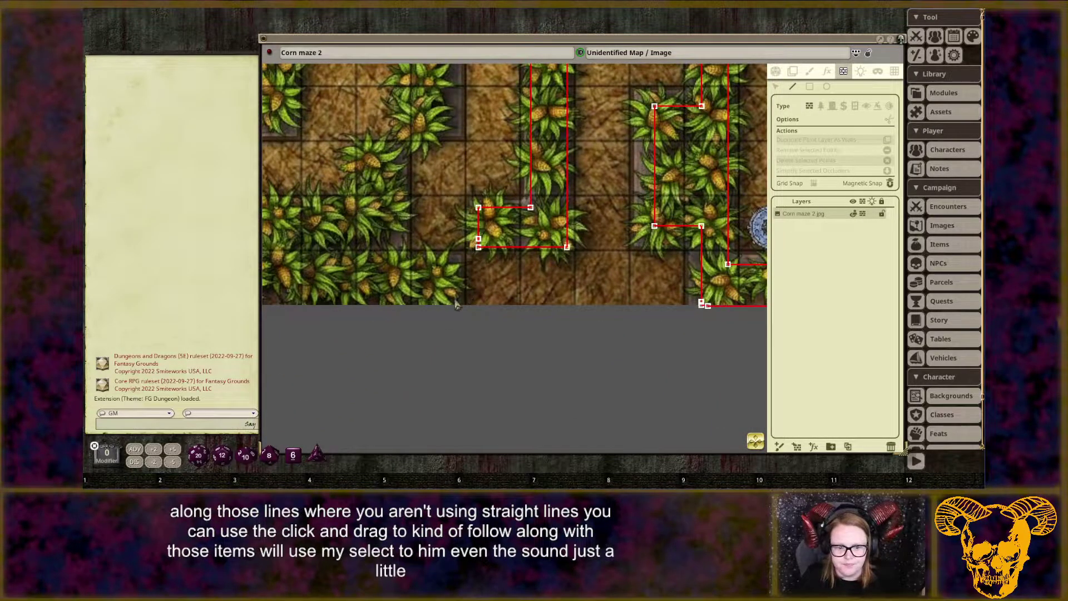
left_click(459, 255)
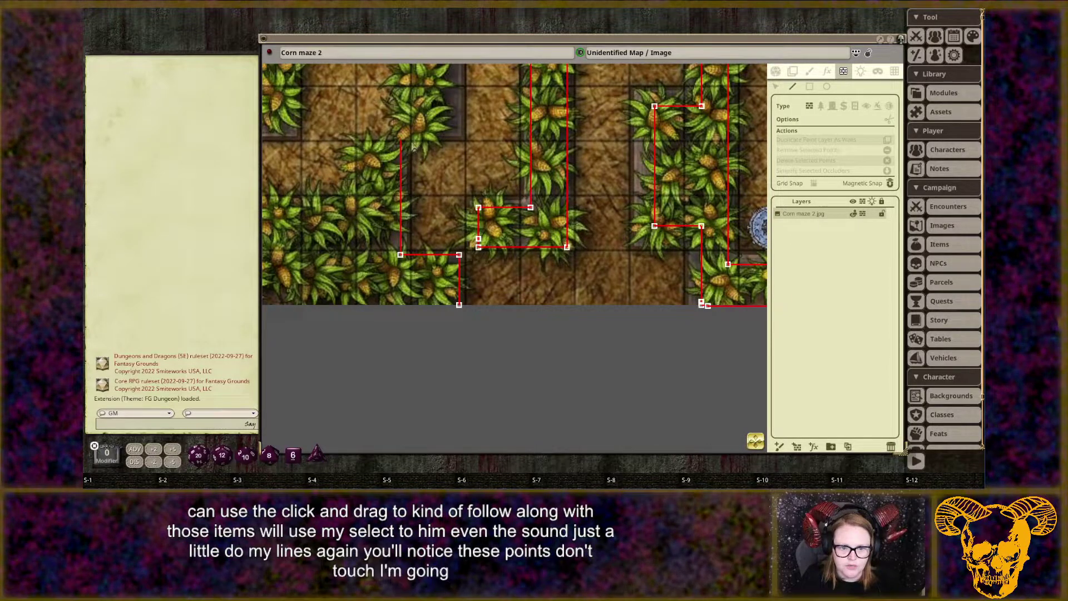
left_click(360, 146)
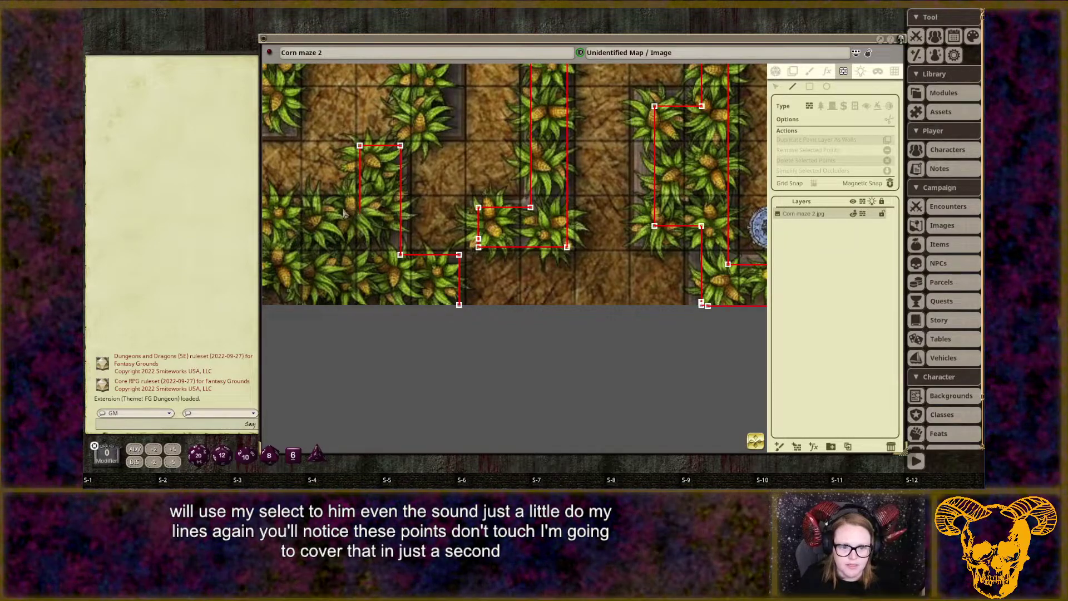
left_click_drag(357, 216, 590, 232)
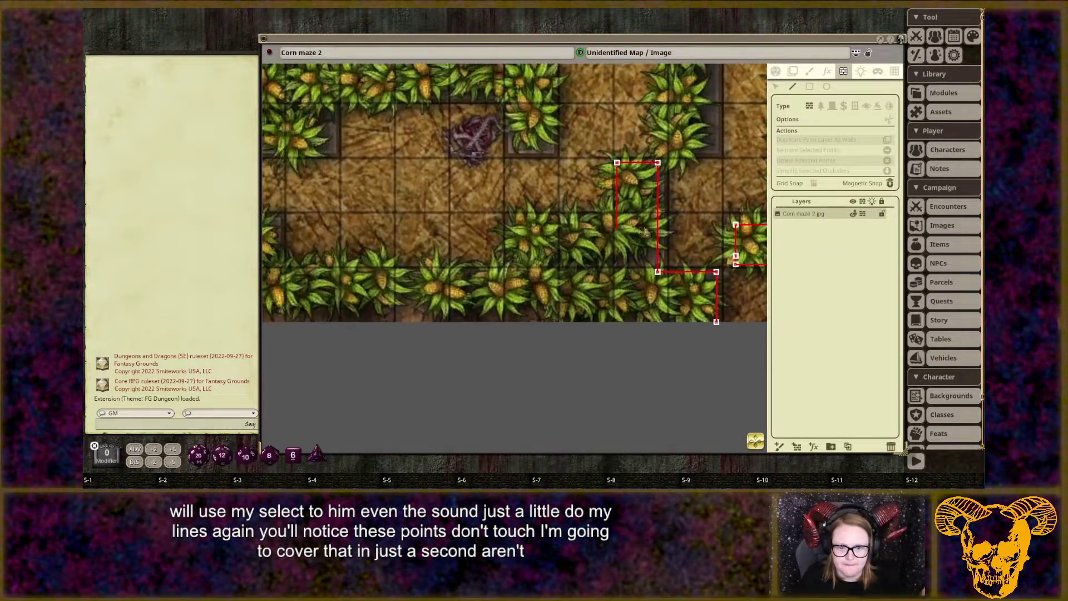
left_click(617, 221)
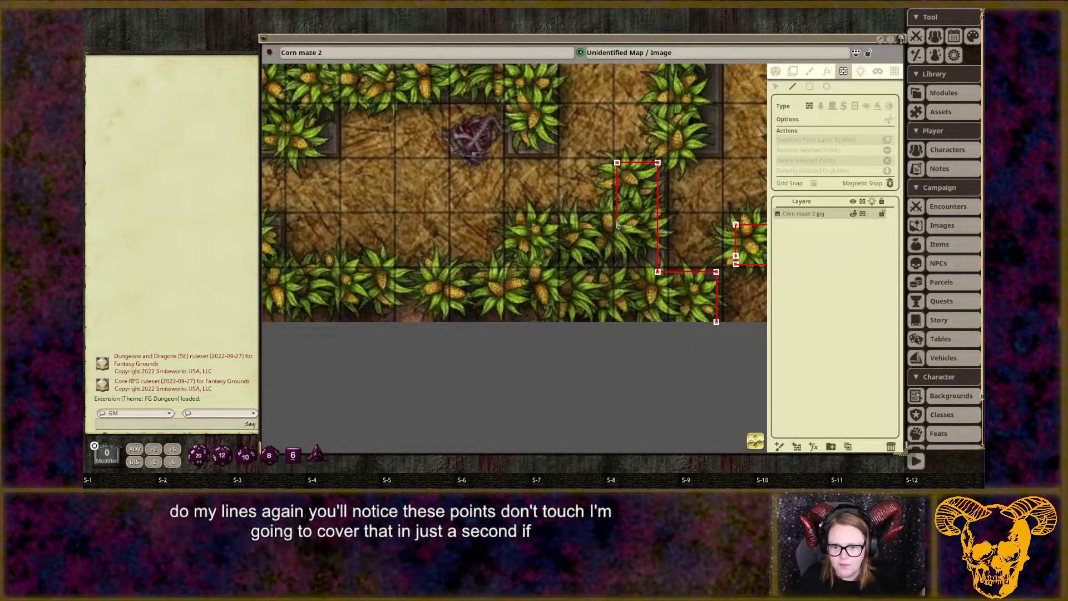
left_click(506, 220)
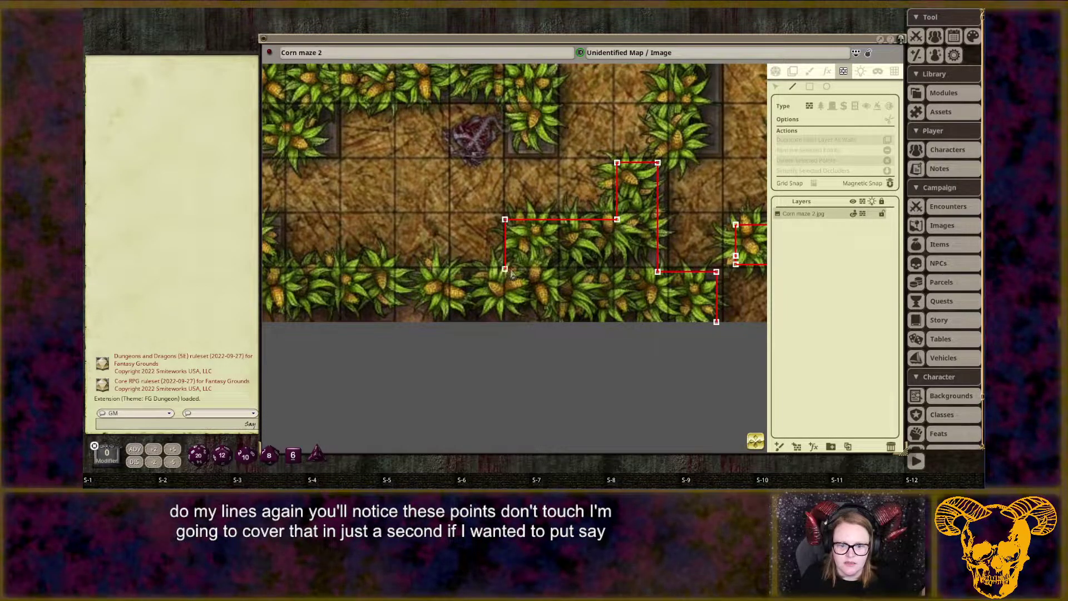
Continue the wall west past the orange pumpkin and pale gourd, then up the inner hedge and across to the western border hedge.
left_click_drag(298, 270, 686, 269)
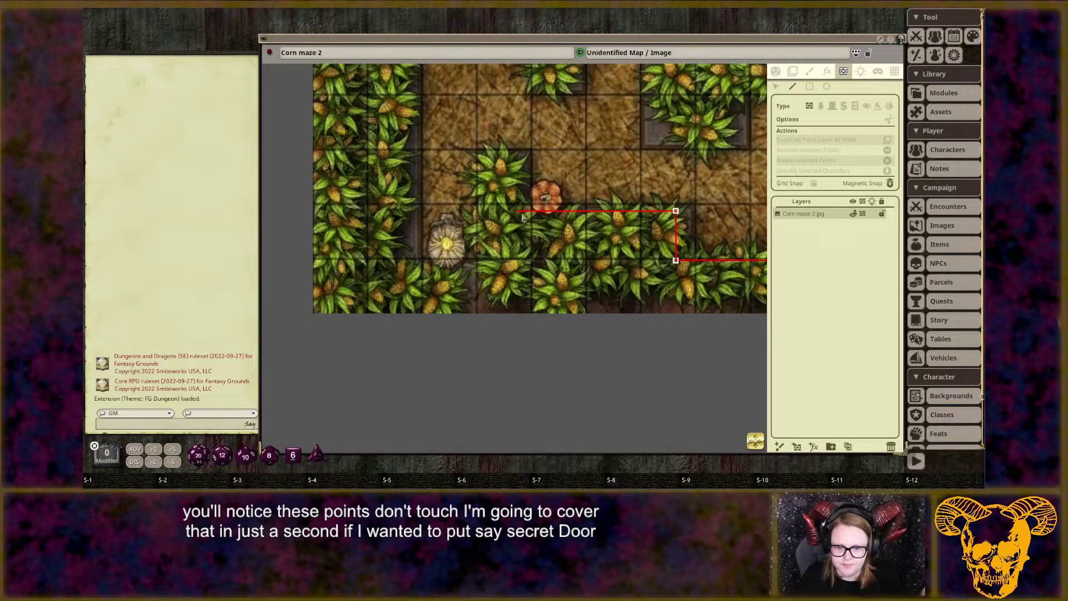
left_click(526, 152)
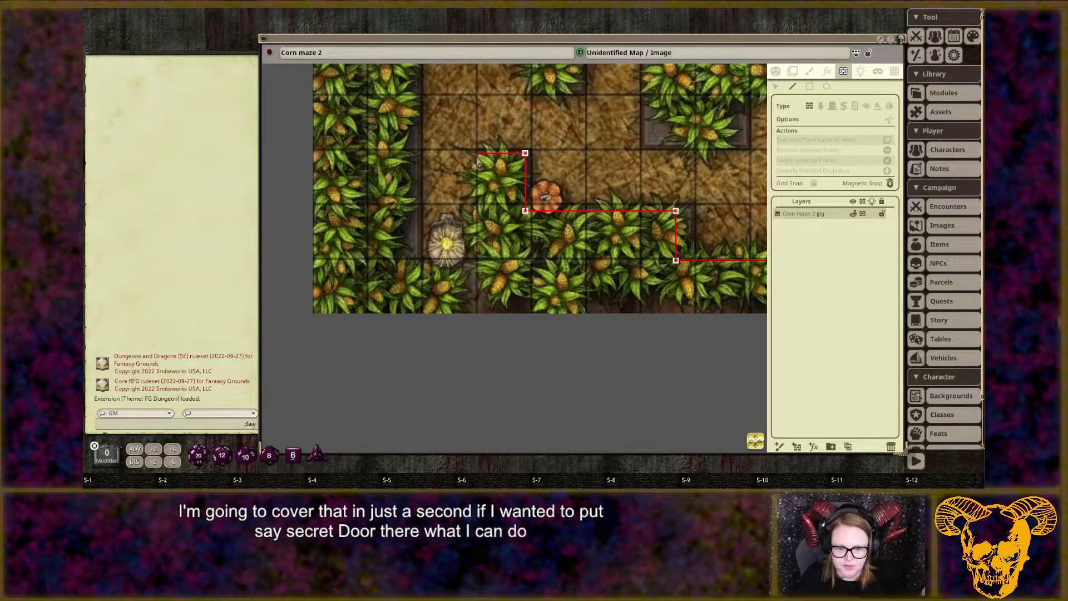
left_click(477, 268)
left_click(414, 267)
left_click_drag(415, 101, 396, 344)
left_click(395, 295)
left_click(342, 294)
Run the wall north up the western border hedge, outlining the hedge block that juts into the path.
left_click_drag(337, 127, 319, 326)
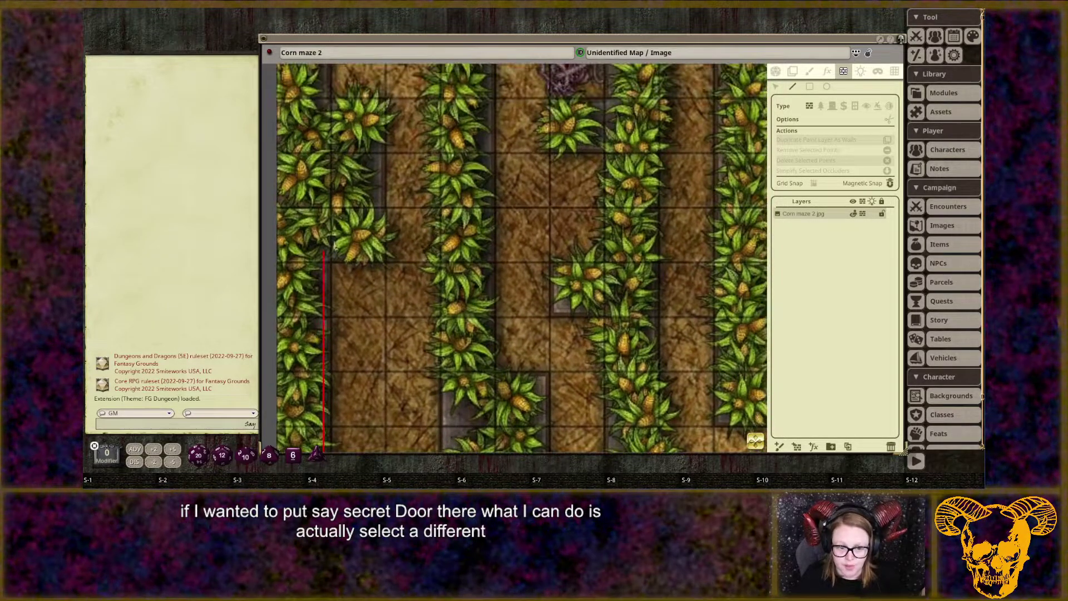
left_click(324, 250)
left_click(373, 250)
left_click(374, 111)
left_click(315, 111)
left_click_drag(324, 100, 307, 263)
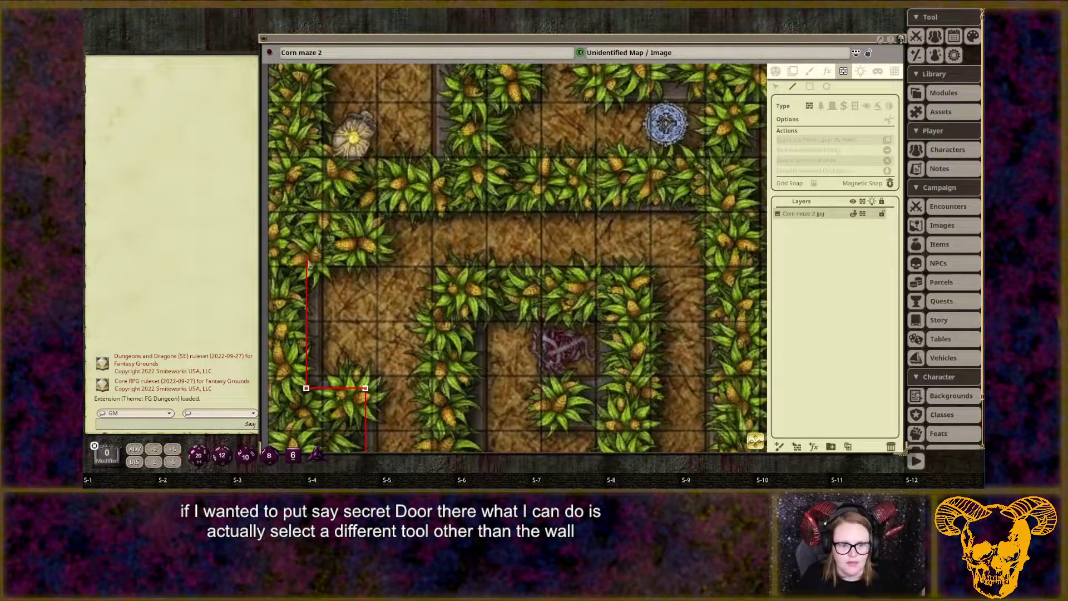
Trace the wall around the next jutting block, east along the horizontal hedge, and down and around the vertical hedge's south end.
left_click(371, 258)
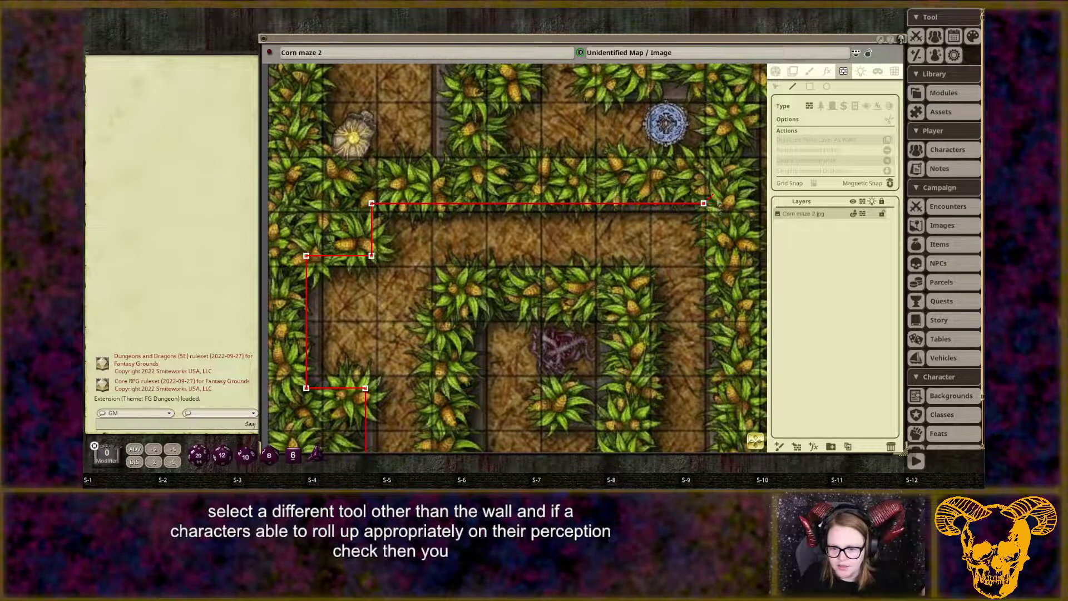
scroll(727, 317, "down", 4)
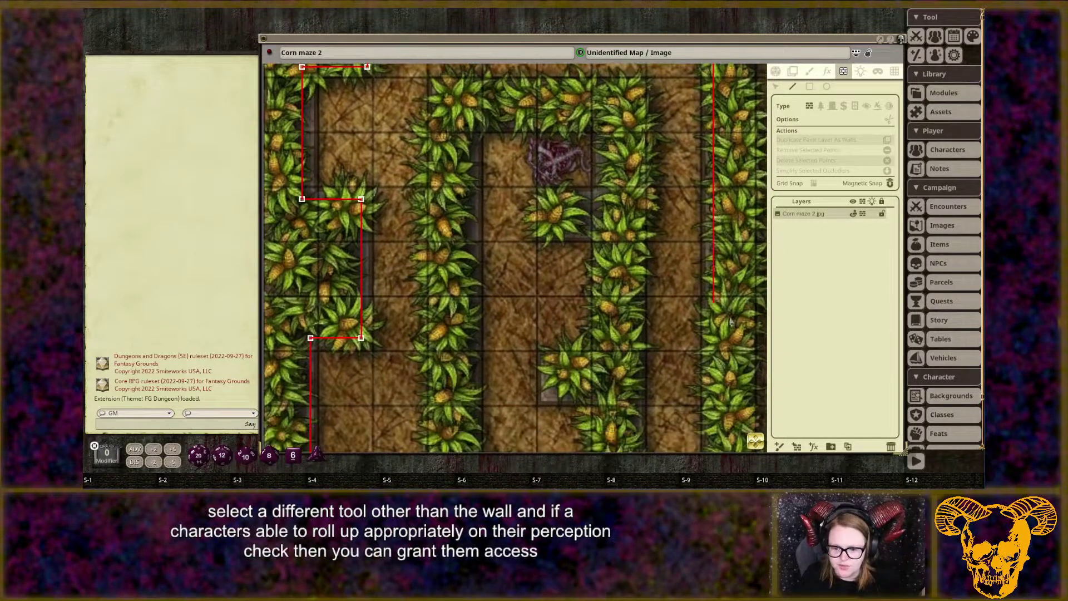
left_click(695, 341)
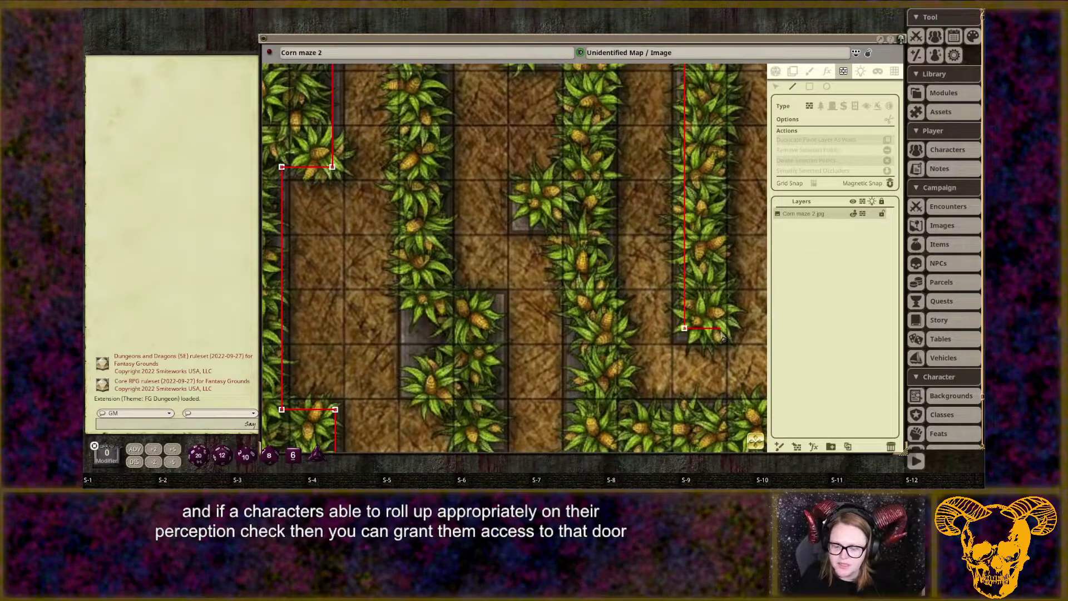
scroll(726, 156, "down", 4)
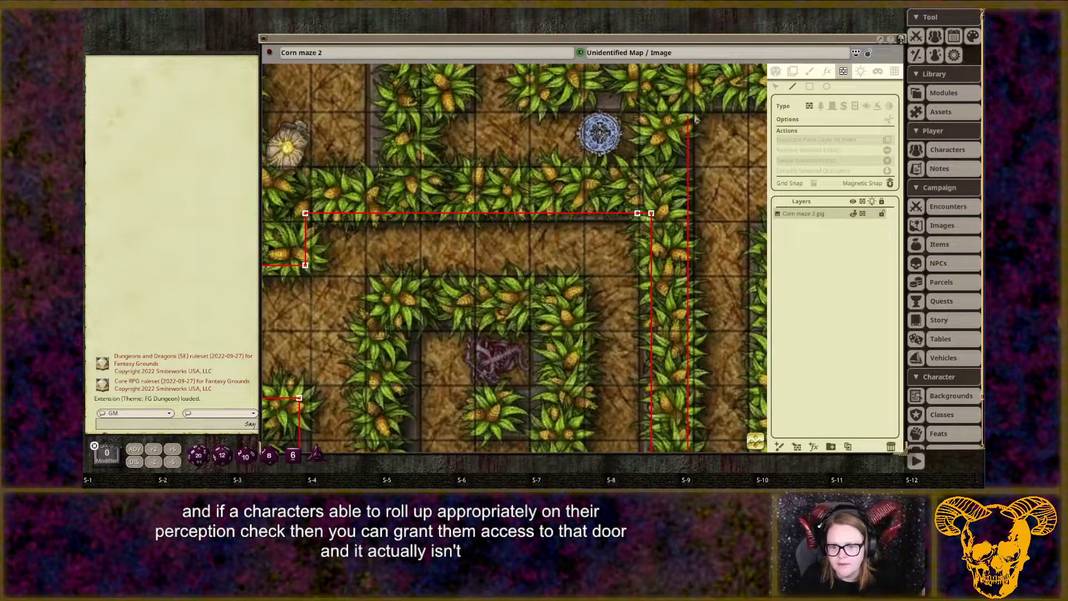
Run the wall east below the purple dragon, up and around the hedge east of it, and back down along the dragon's dead end.
left_click_drag(737, 105, 348, 225)
left_click(622, 223)
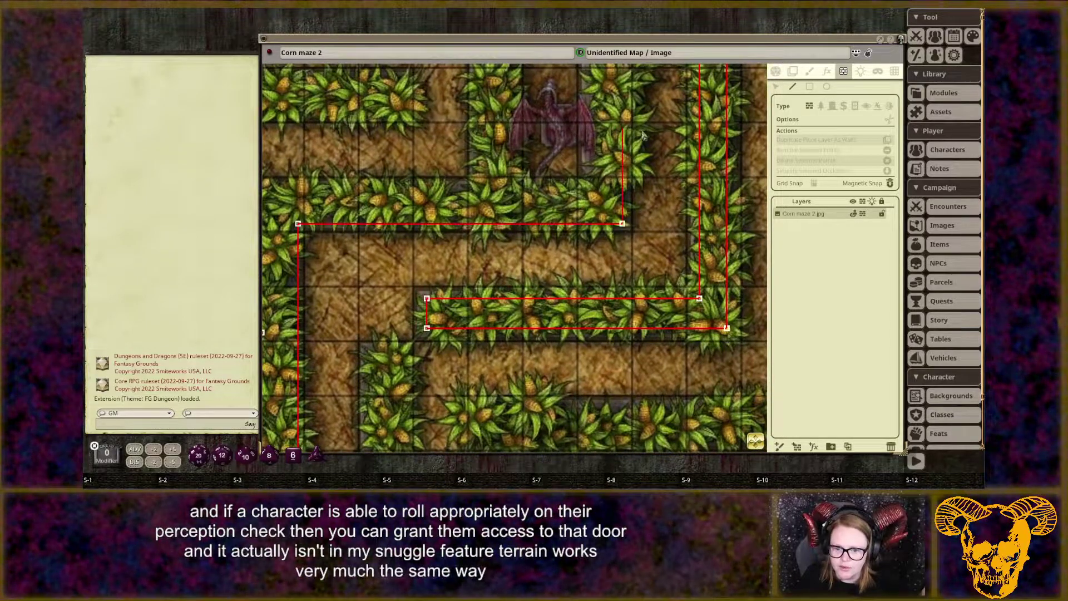
scroll(636, 111, "up", 4)
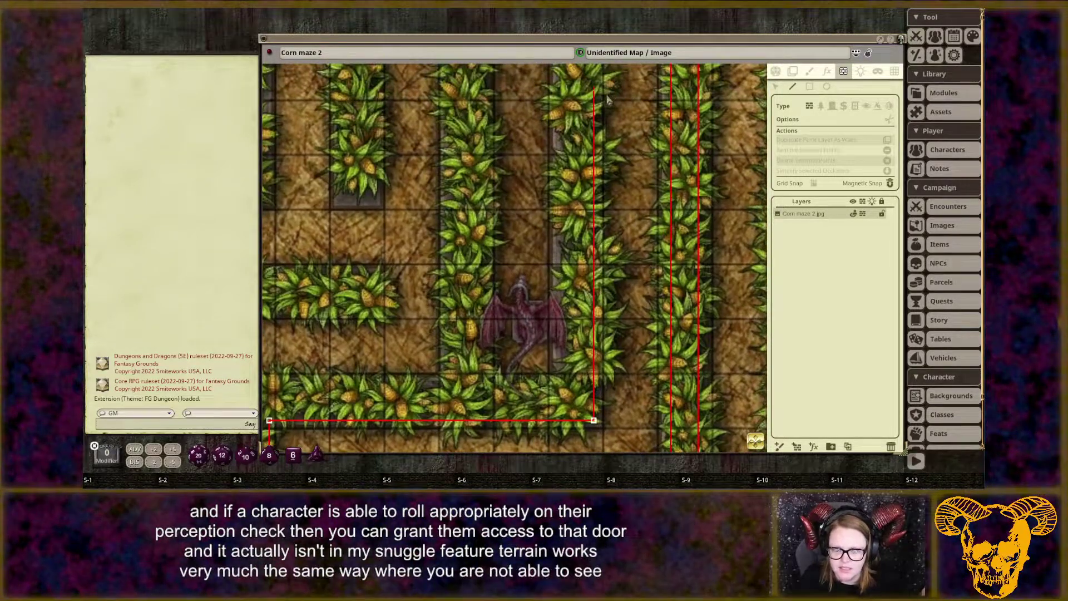
scroll(595, 262, "up", 3)
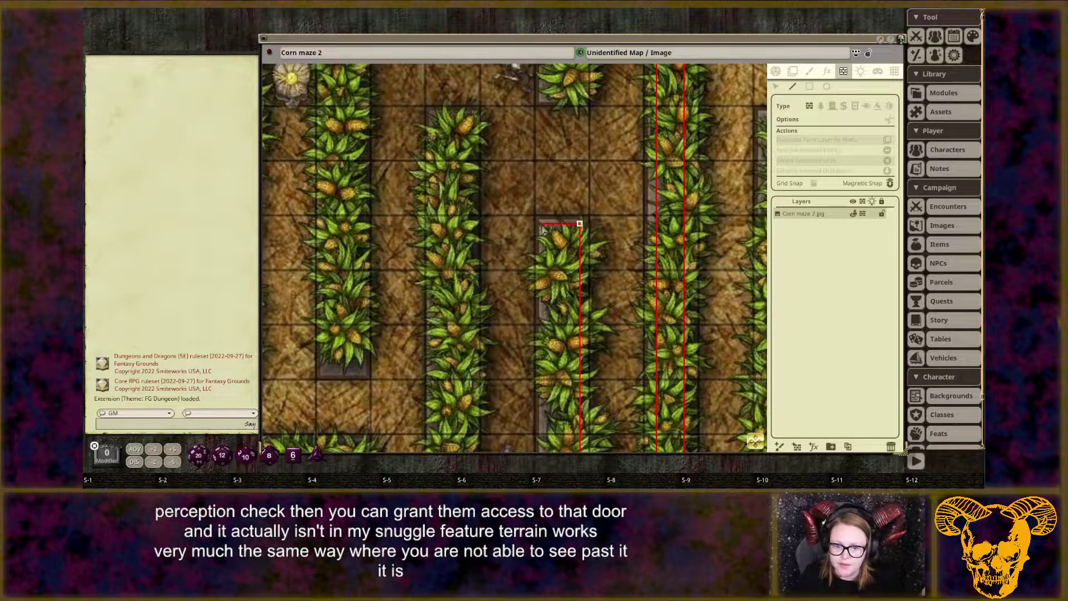
scroll(559, 407, "up", 4)
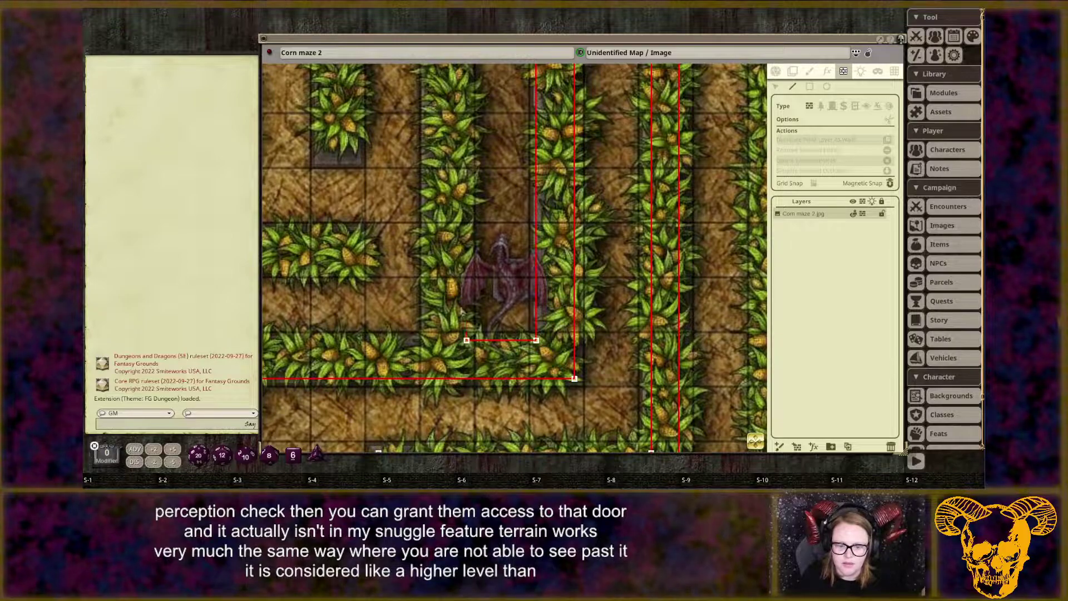
Trace the wall up the hedge west of the purple dragon, across its north end and down its west side.
scroll(462, 115, "up", 6)
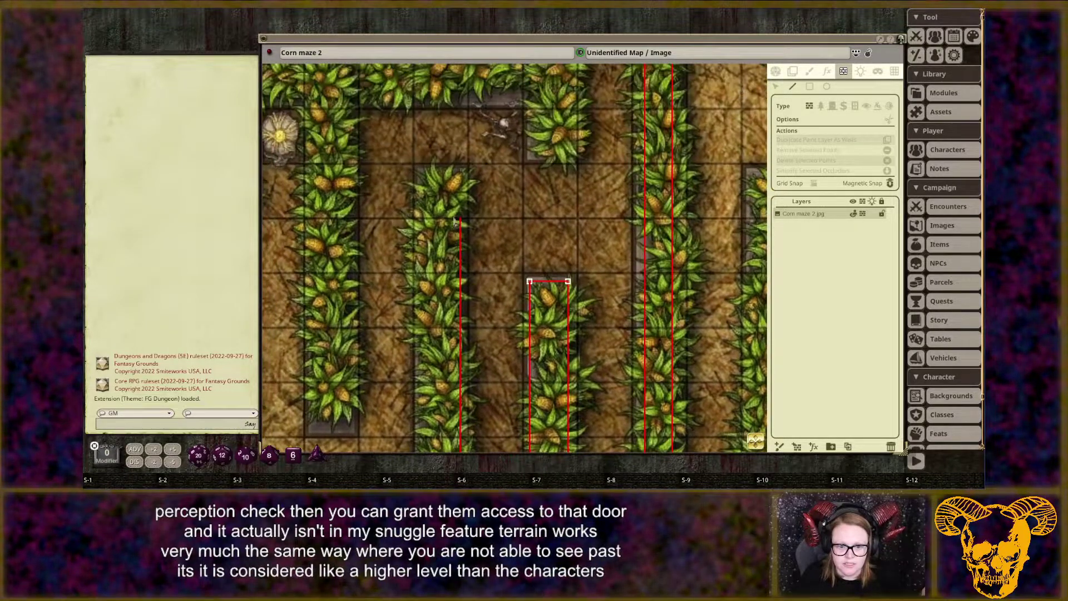
left_click(461, 178)
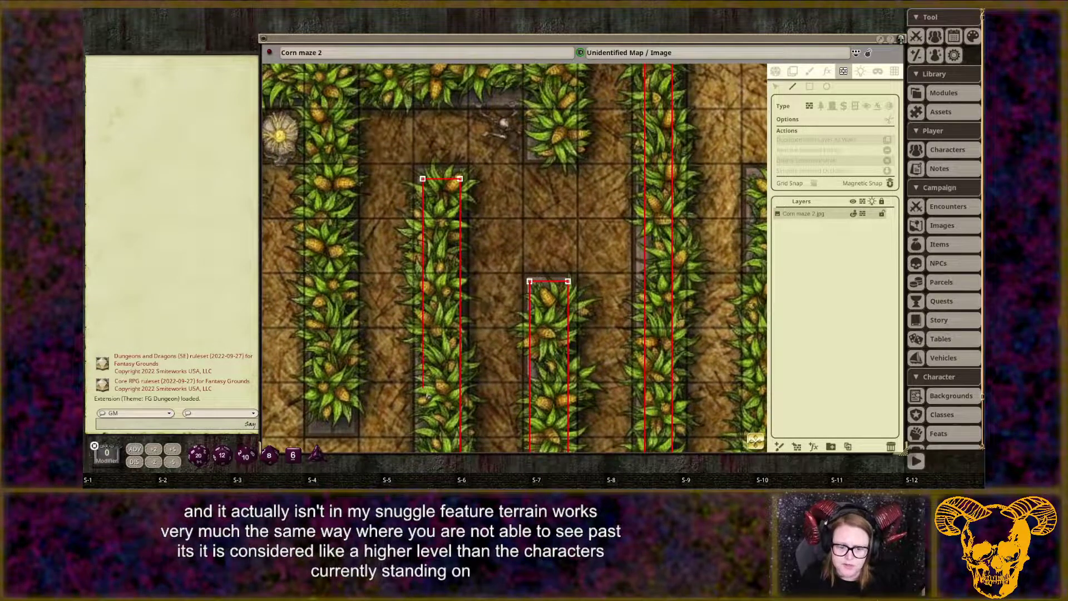
scroll(431, 403, "down", 4)
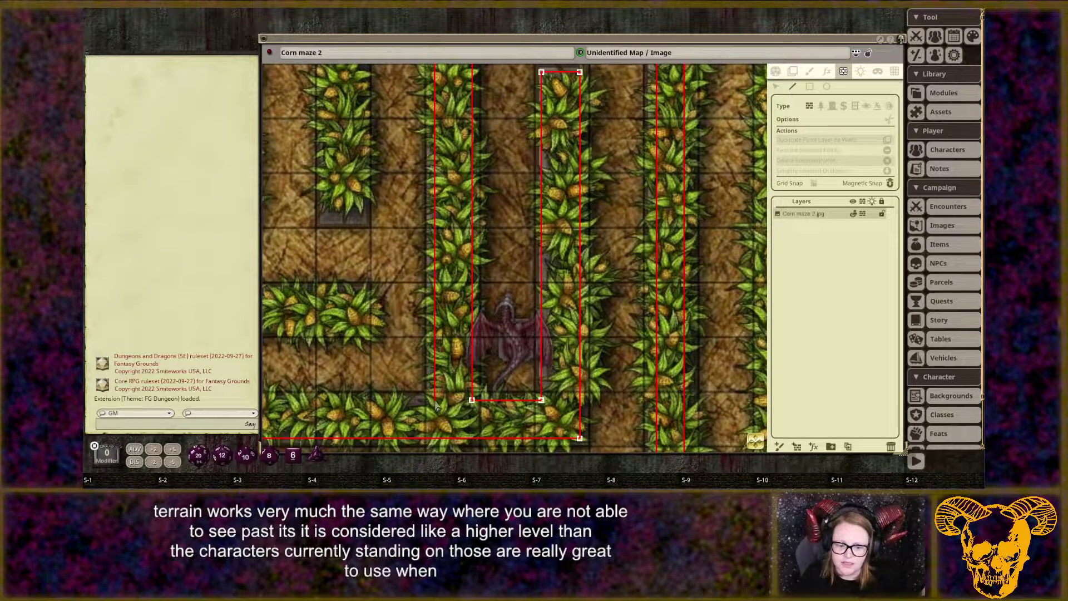
Trace the wall around the west end of the hedge above the blue rune circle, around its dead end and onto the western hedge block.
scroll(438, 408, "down", 8)
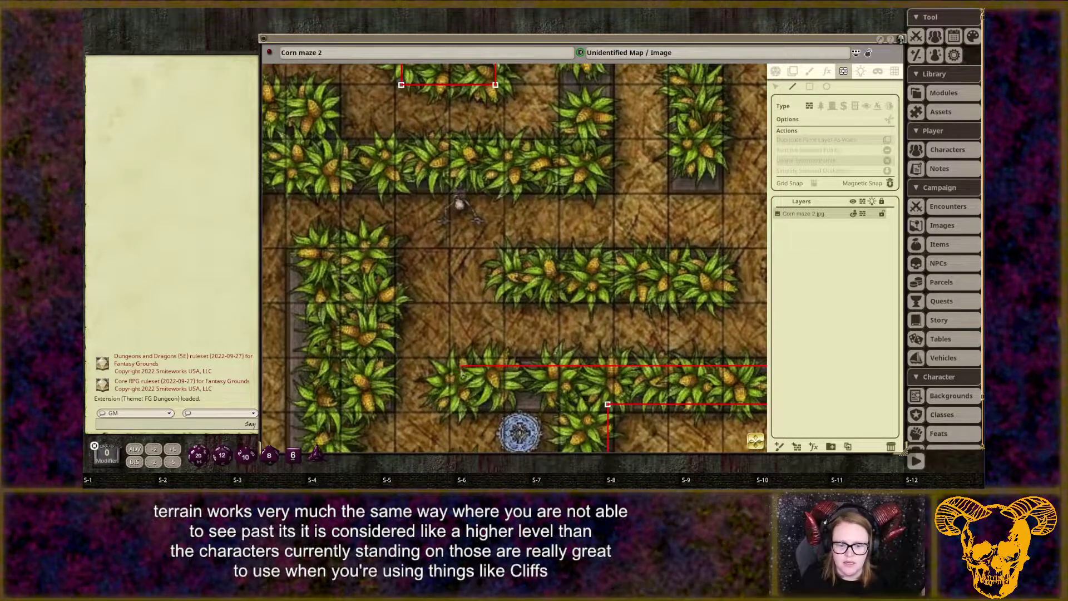
left_click(456, 365)
left_click(456, 404)
left_click_drag(607, 406, 553, 290)
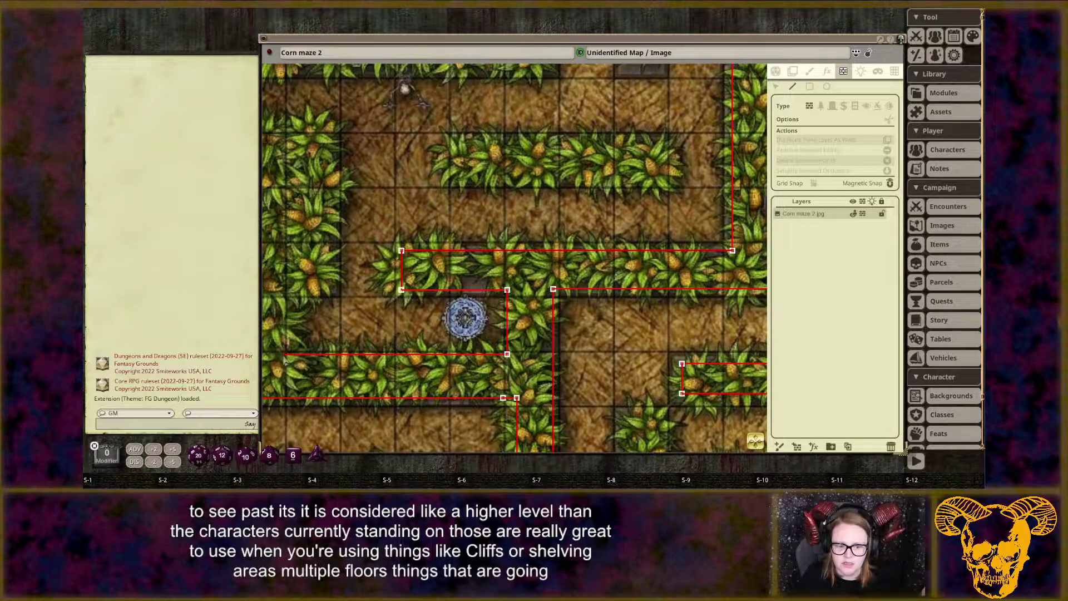
left_click(328, 292)
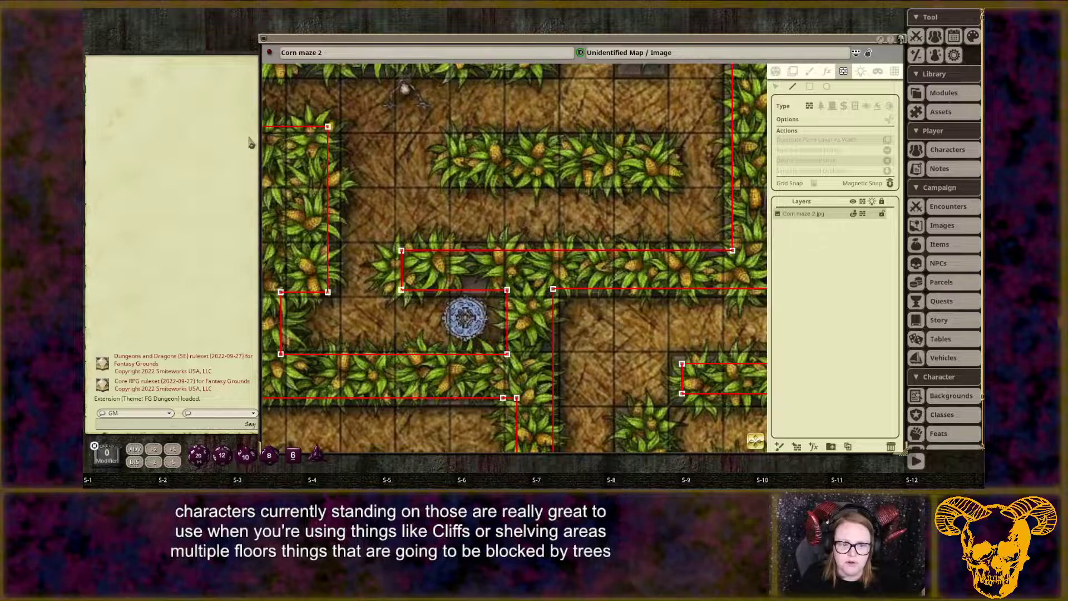
Continue the wall over the western hedge block's north end, down its west side and back north around the yellow pod's dead end.
left_click_drag(281, 142, 532, 264)
left_click(493, 252)
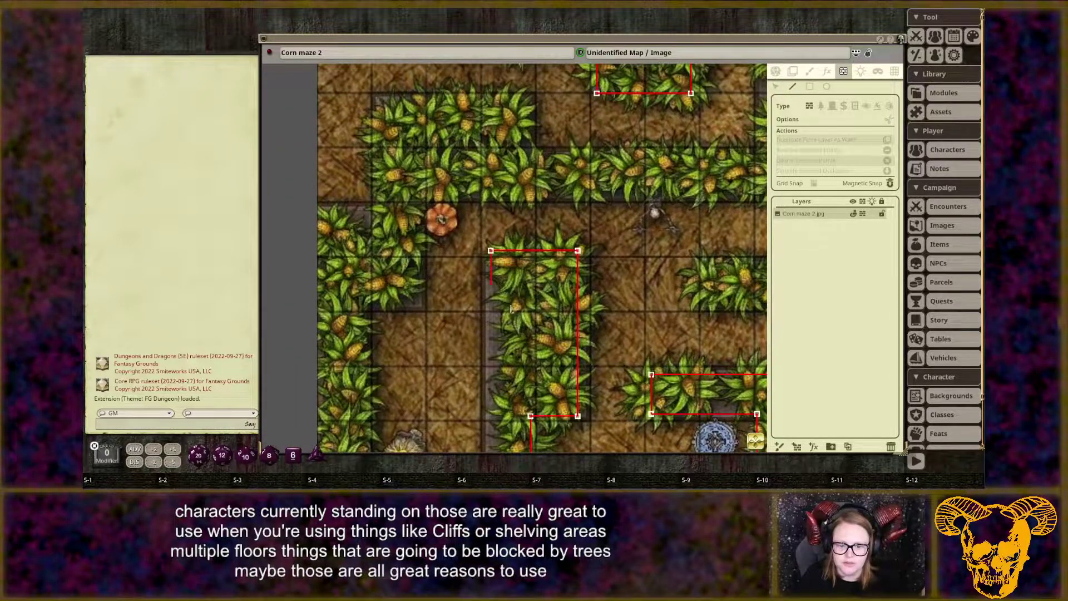
left_click_drag(513, 418, 526, 187)
left_click(507, 252)
left_click(383, 252)
left_click(383, 67)
Run the wall around the pumpkin's corner, east along the horizontal hedge and north to the upper yellow pod's dead end.
left_click_drag(435, 70, 400, 382)
left_click(400, 276)
left_click_drag(746, 274, 276, 281)
left_click(305, 283)
left_click_drag(303, 124, 312, 293)
left_click(314, 121)
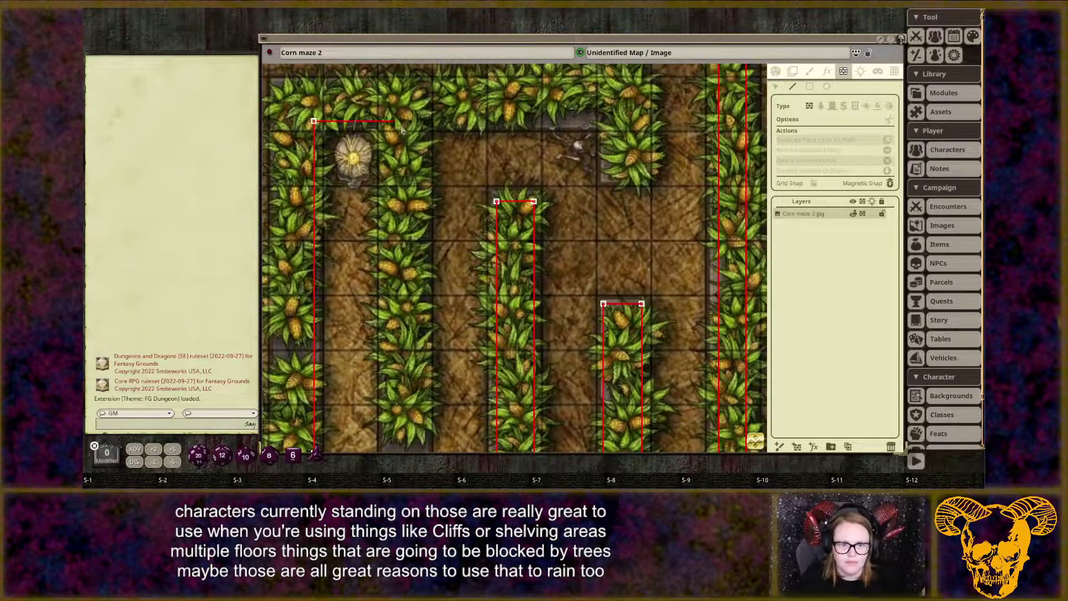
Trace the wall around the vertical hedge east of the yellow pod and around the hooked hedge end beside the skeleton.
left_click_drag(404, 415, 400, 259)
left_click(379, 293)
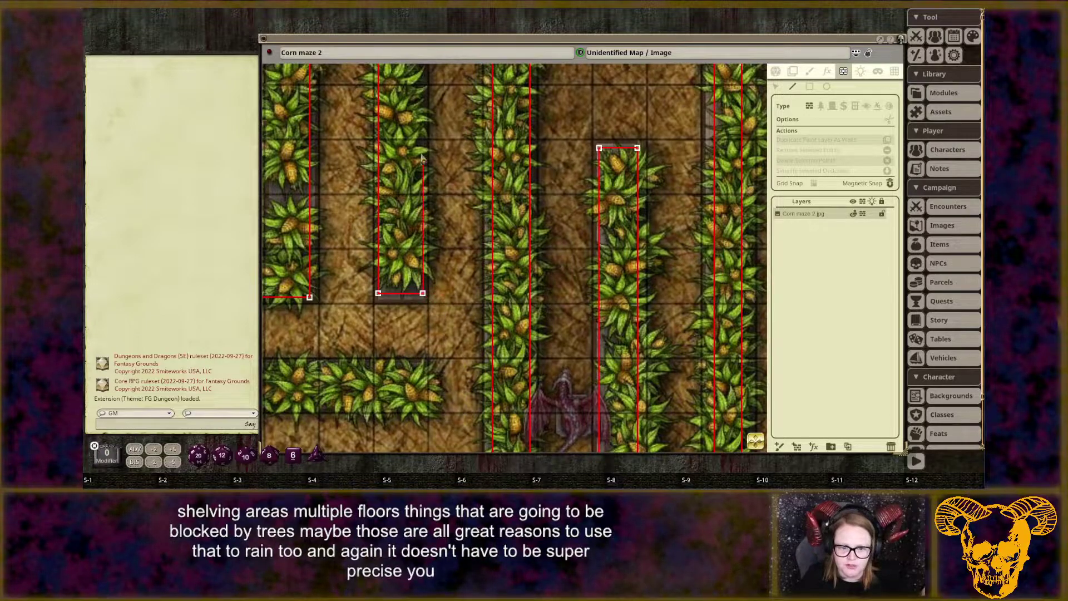
left_click_drag(421, 122, 408, 385)
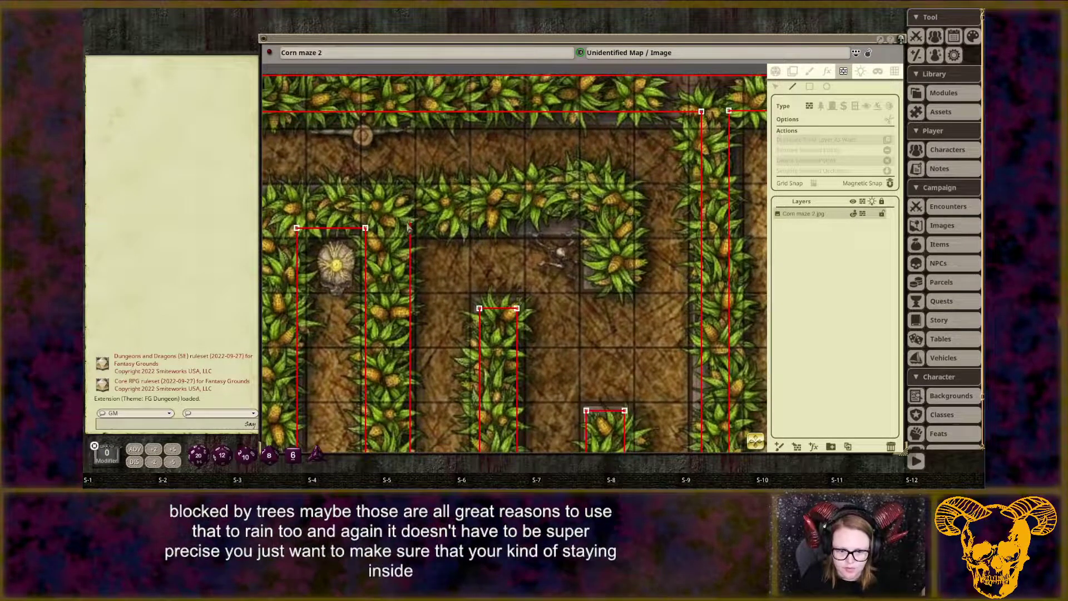
left_click(595, 281)
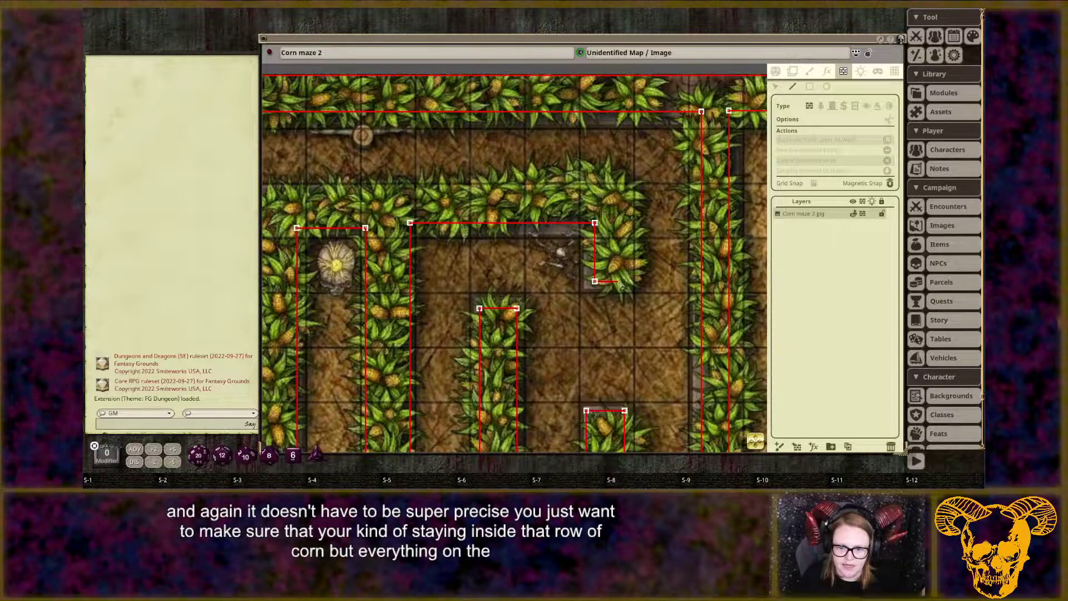
left_click(625, 193)
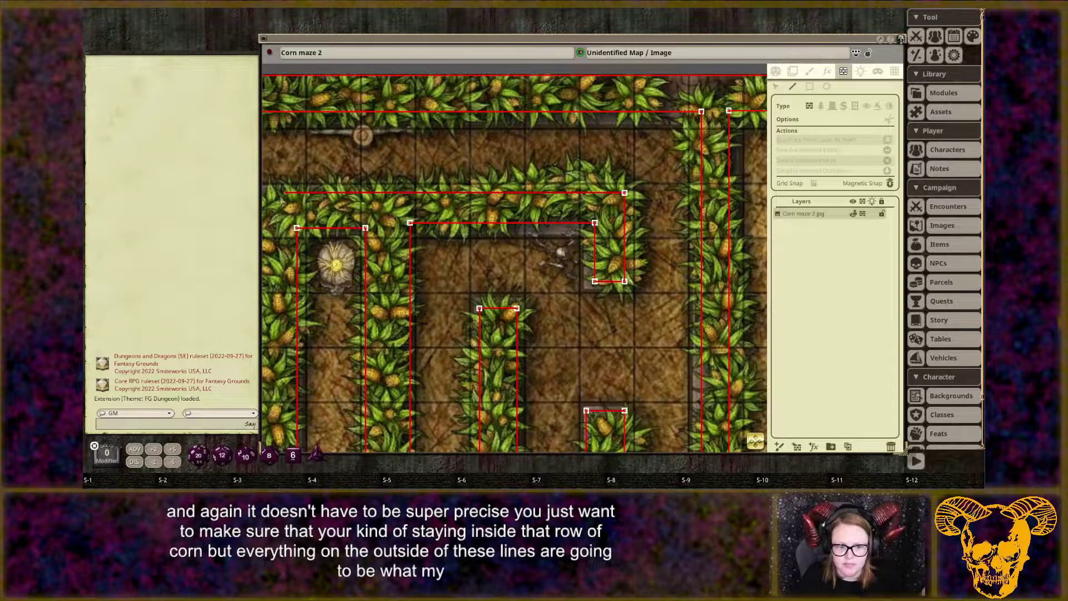
Run the wall west along the hooked hedge, down its outer side, and west along the horizontal hedge over its raised block.
left_click_drag(271, 201, 654, 231)
left_click(706, 216)
left_click_drag(707, 427, 601, 248)
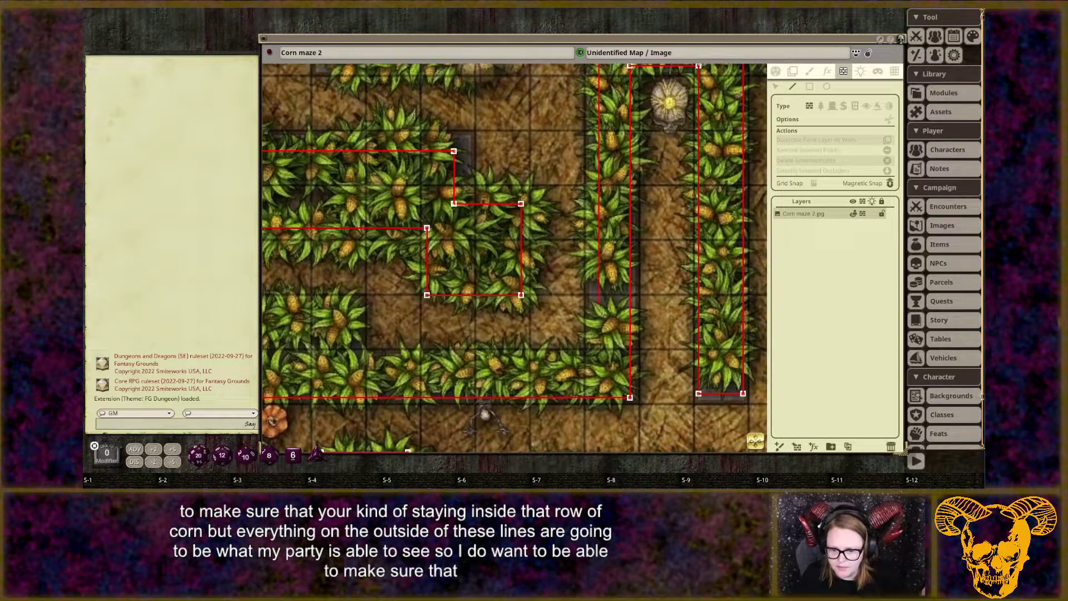
left_click(599, 361)
left_click(350, 361)
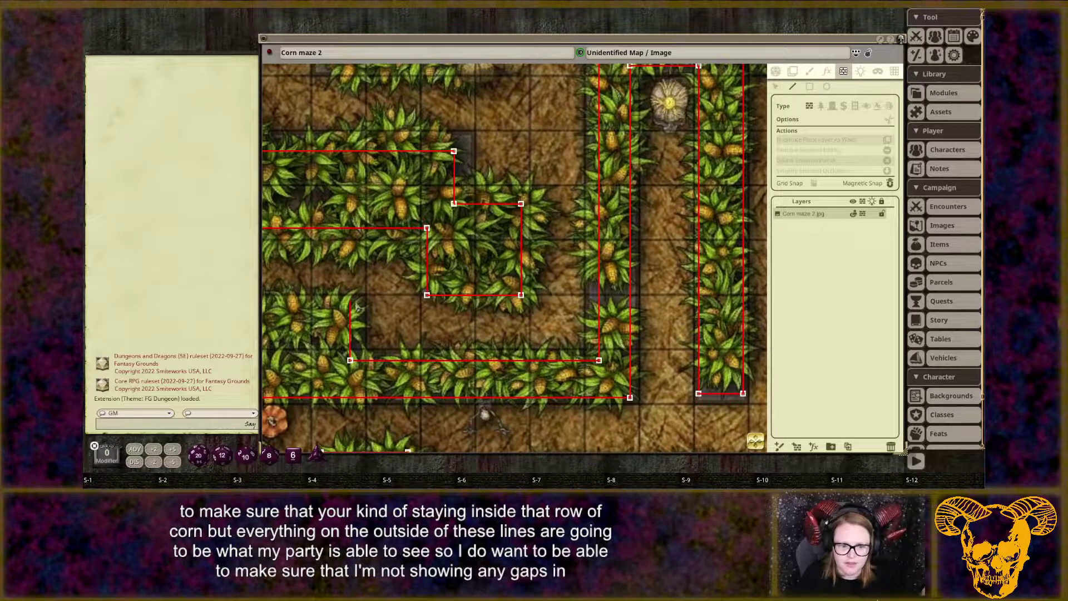
left_click_drag(304, 310, 535, 321)
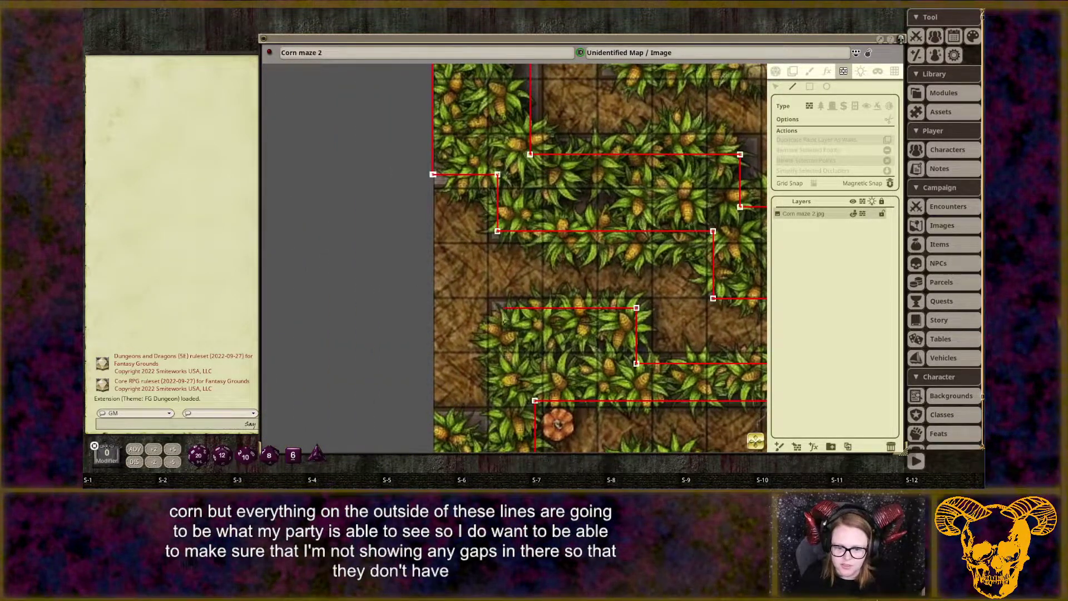
Bring the wall to the map's west edge, down to the southwest corner and east along the south edge to the exit.
left_click(434, 421)
left_click_drag(440, 432, 421, 152)
left_click_drag(417, 427, 412, 146)
left_click_drag(407, 348, 407, 80)
left_click_drag(396, 375, 392, 75)
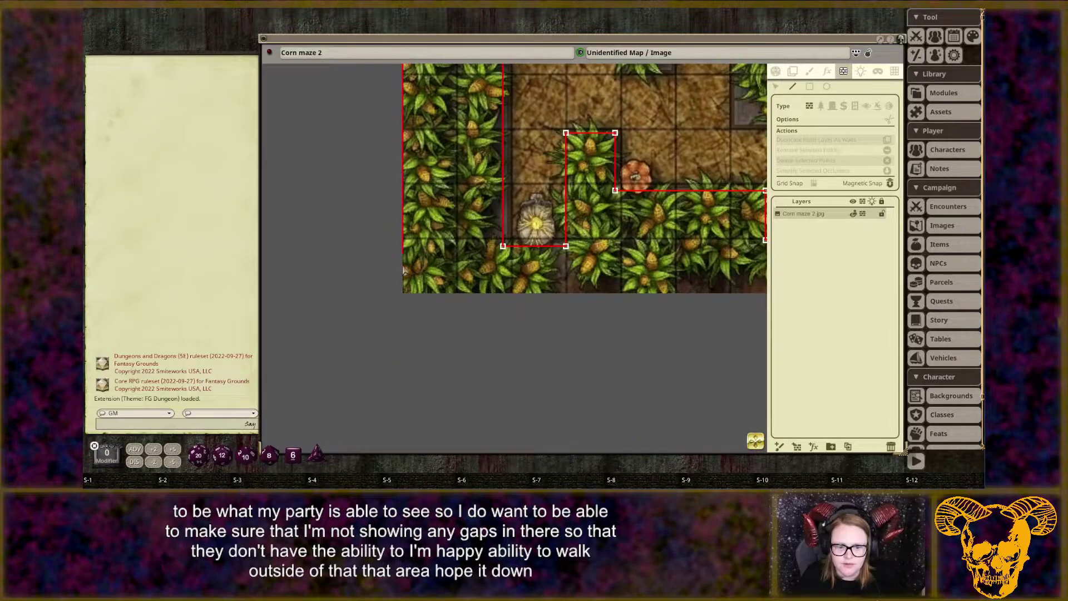
left_click_drag(691, 294, 350, 294)
left_click_drag(736, 295, 359, 293)
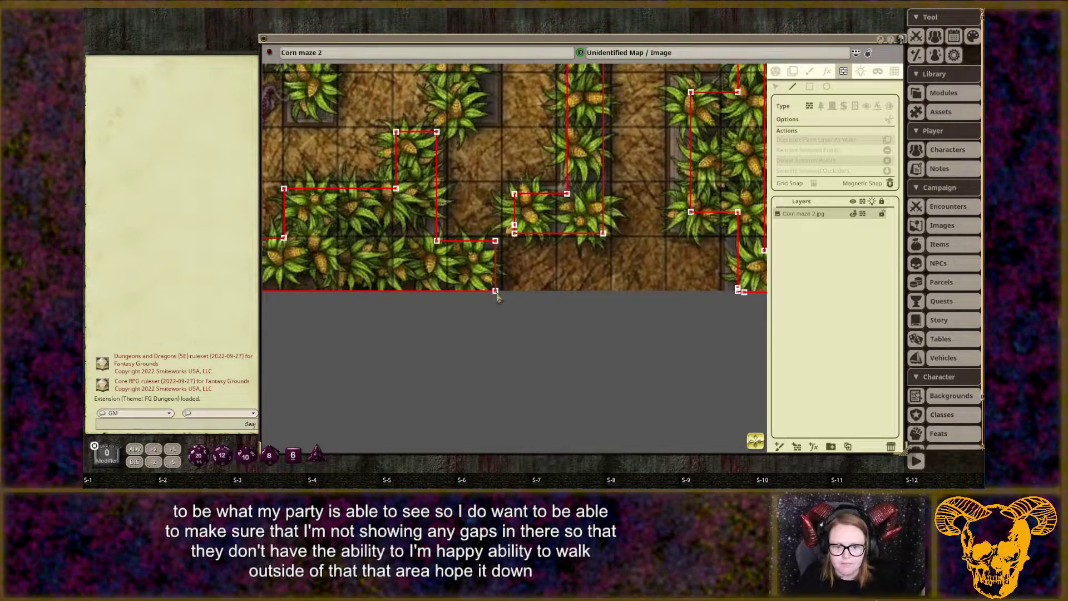
Start a new wall on the southwestern hedge's south tip and trace its east side up to the purple creature's enclosure.
scroll(559, 290, "down", 5)
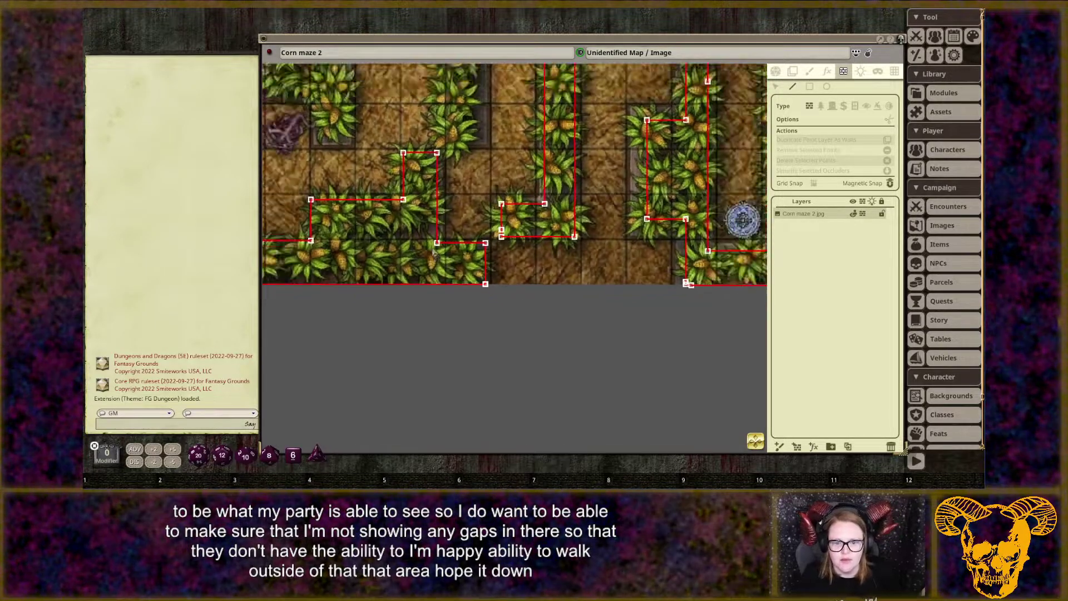
scroll(529, 209, "down", 5)
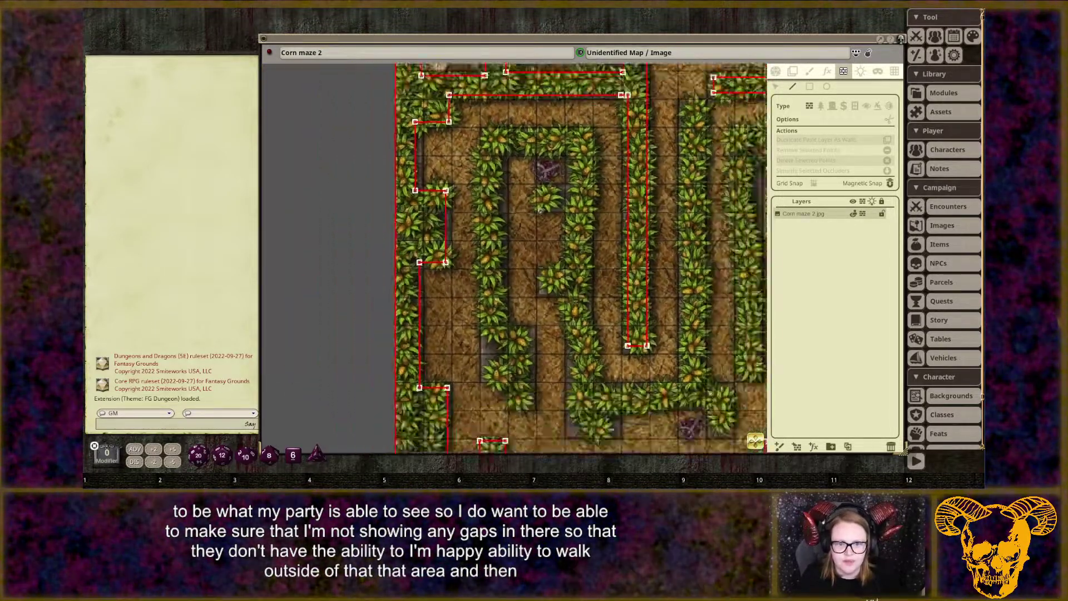
scroll(427, 133, "up", 6)
left_click_drag(331, 184, 596, 172)
scroll(571, 182, "down", 5)
left_click_drag(589, 293, 645, 300)
scroll(489, 281, "up", 5)
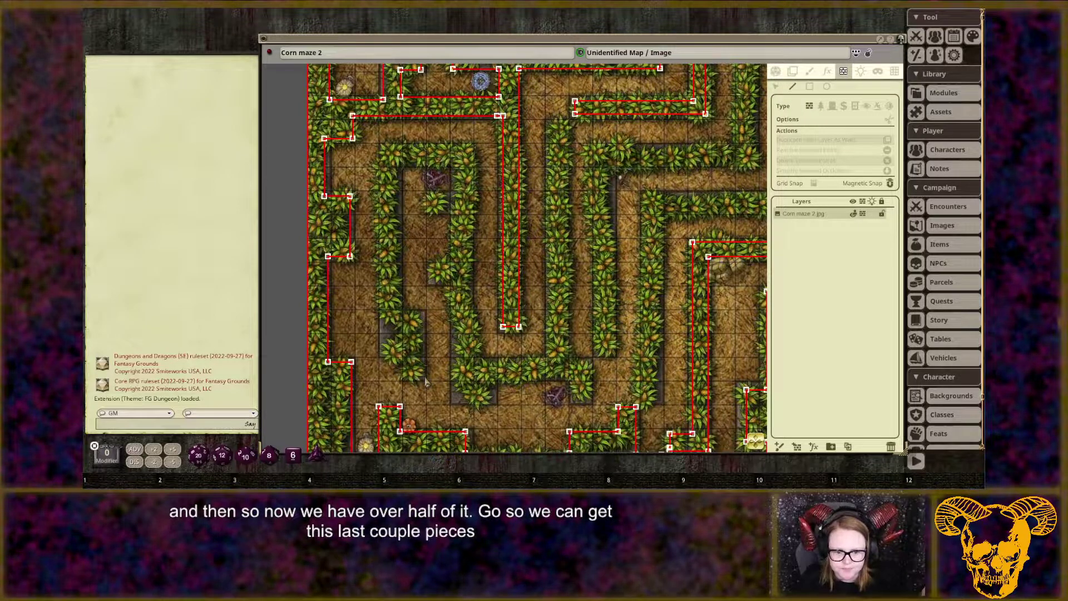
left_click(401, 316)
left_click(401, 160)
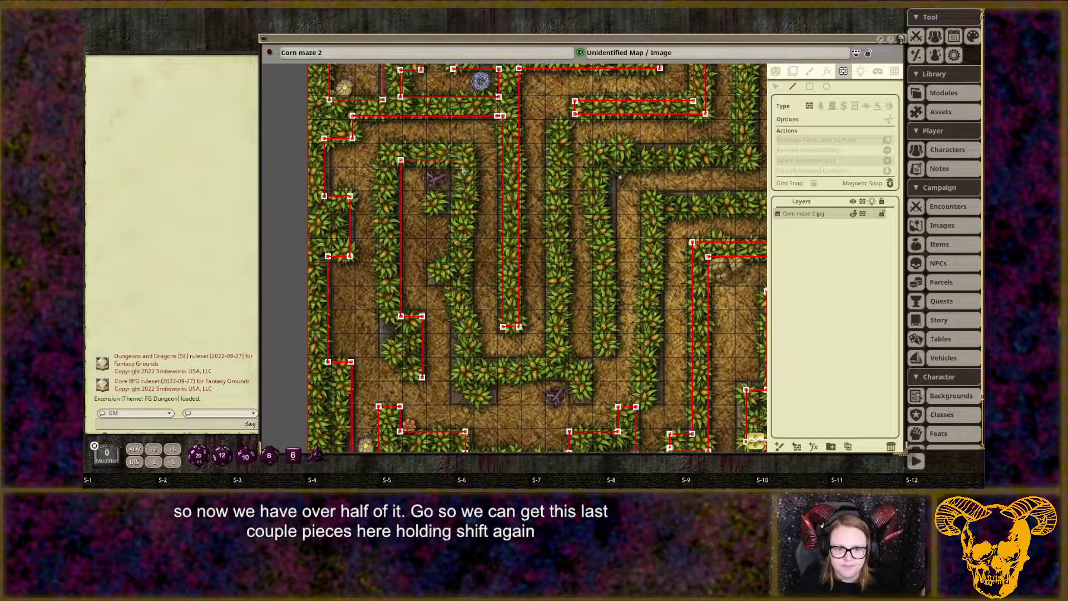
Trace the wall down the enclosure's east hedge around both stubs, around its south end and east toward the second purple creature.
left_click(454, 194)
left_click(428, 195)
left_click(428, 212)
left_click(457, 212)
left_click(456, 265)
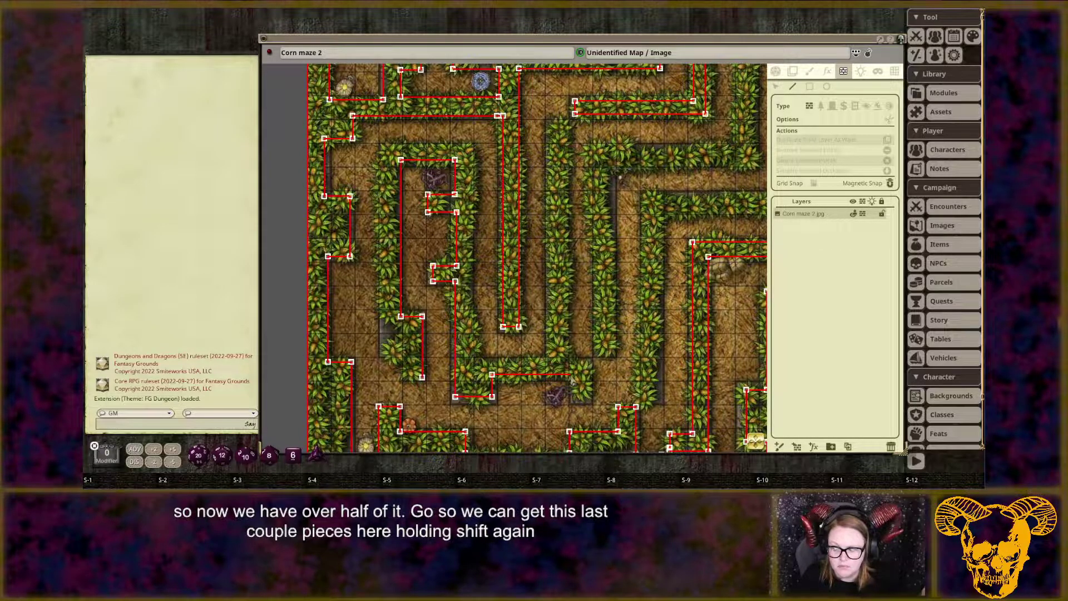
Trace the wall around the hedge block by the second purple creature, over the tall vertical hedge and back west along the connecting hedge.
left_click(589, 361)
left_click(567, 361)
left_click(567, 124)
left_click(544, 125)
left_click(544, 358)
left_click(475, 358)
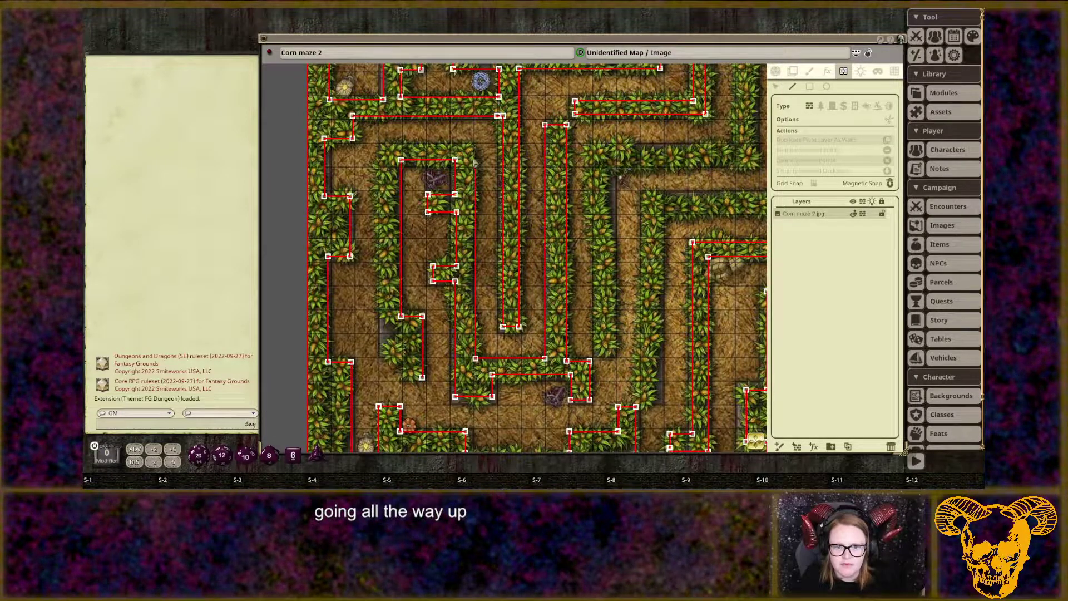
Run the wall across the north side of the purple creature's enclosure, down its west side and around the southern tip to its start.
left_click(378, 144)
left_click(377, 357)
left_click(406, 357)
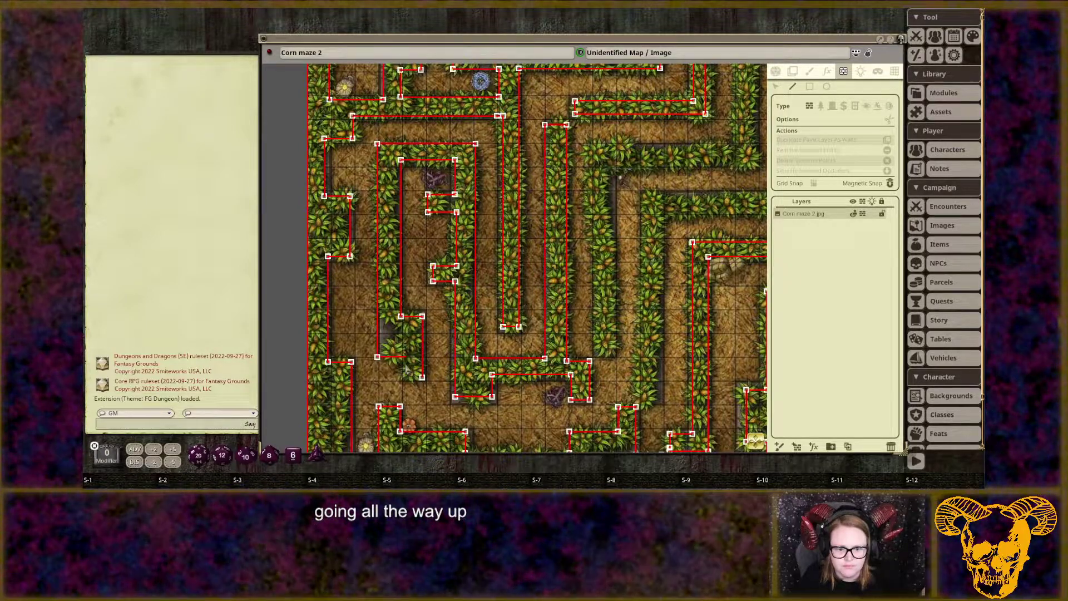
left_click(407, 383)
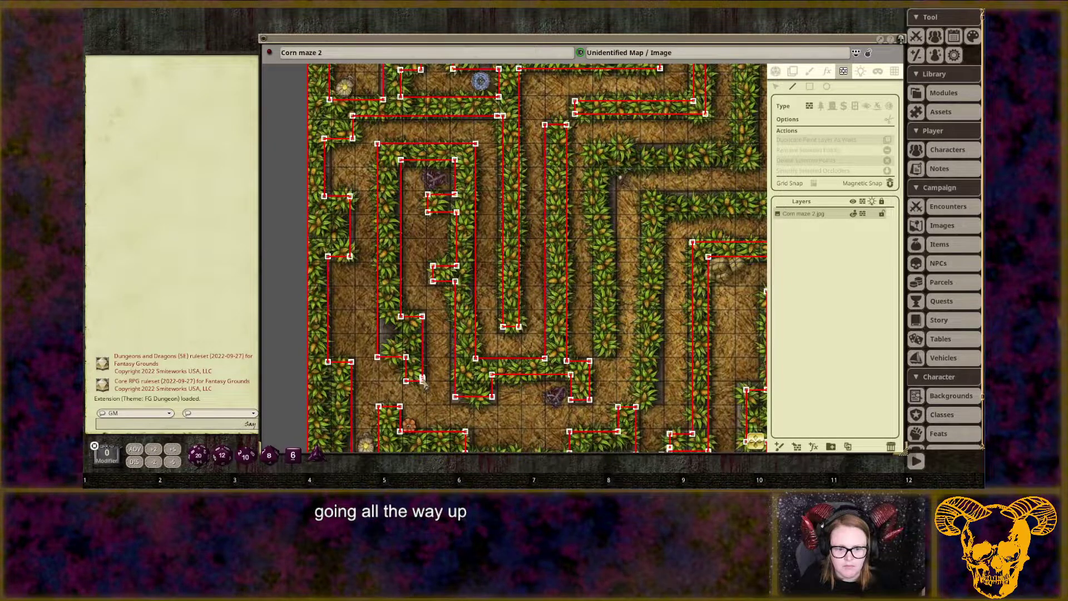
Close the gap at the hedge's southern tip by moving the stray wall point onto the neighboring endpoint.
scroll(431, 387, "up", 10)
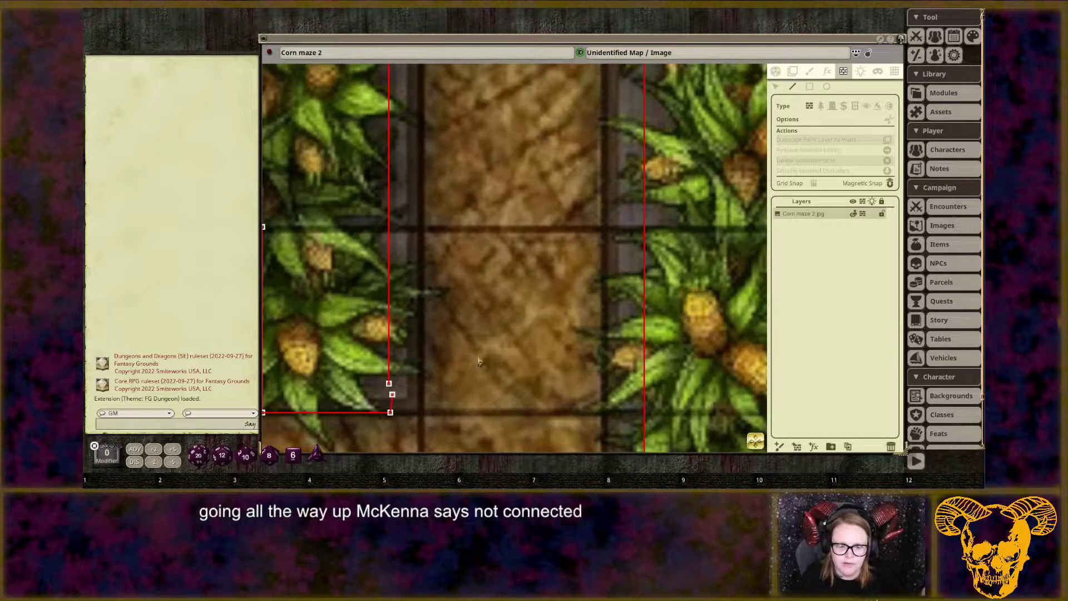
left_click(776, 86)
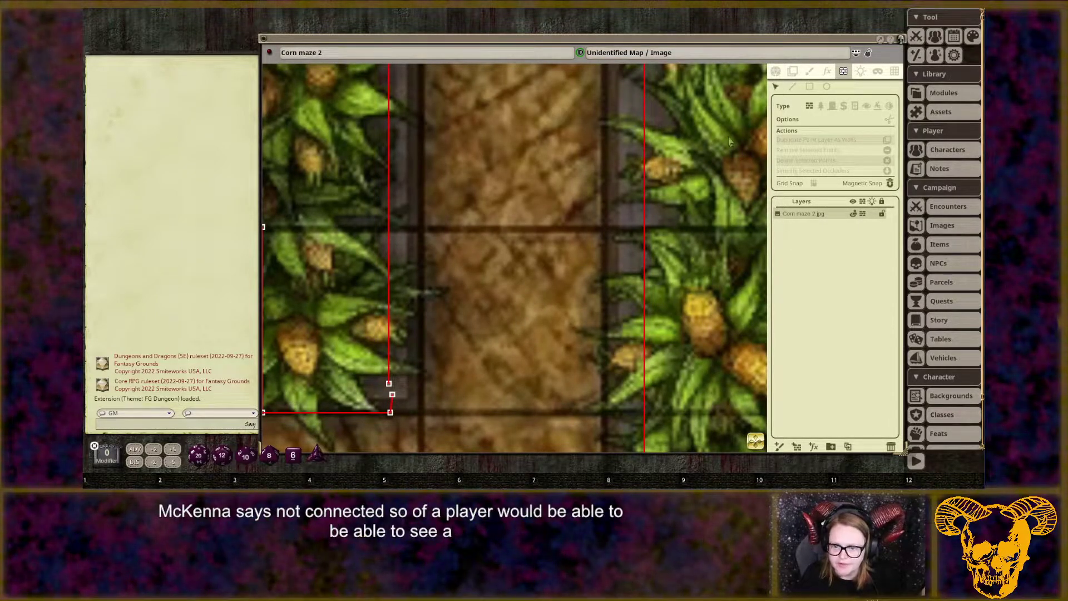
left_click_drag(392, 395, 389, 383)
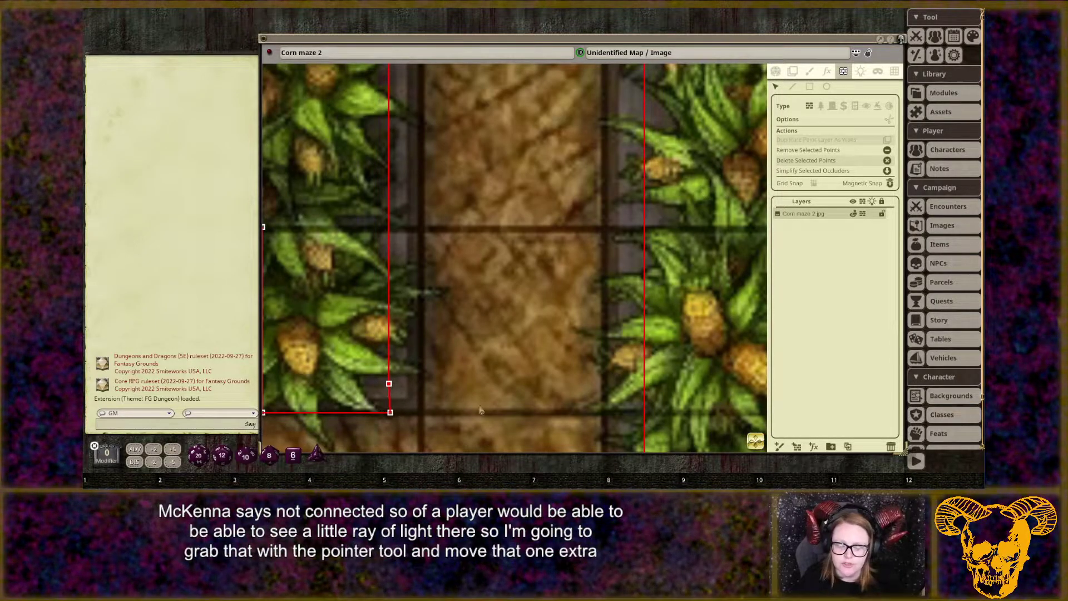
scroll(392, 387, "up", 3)
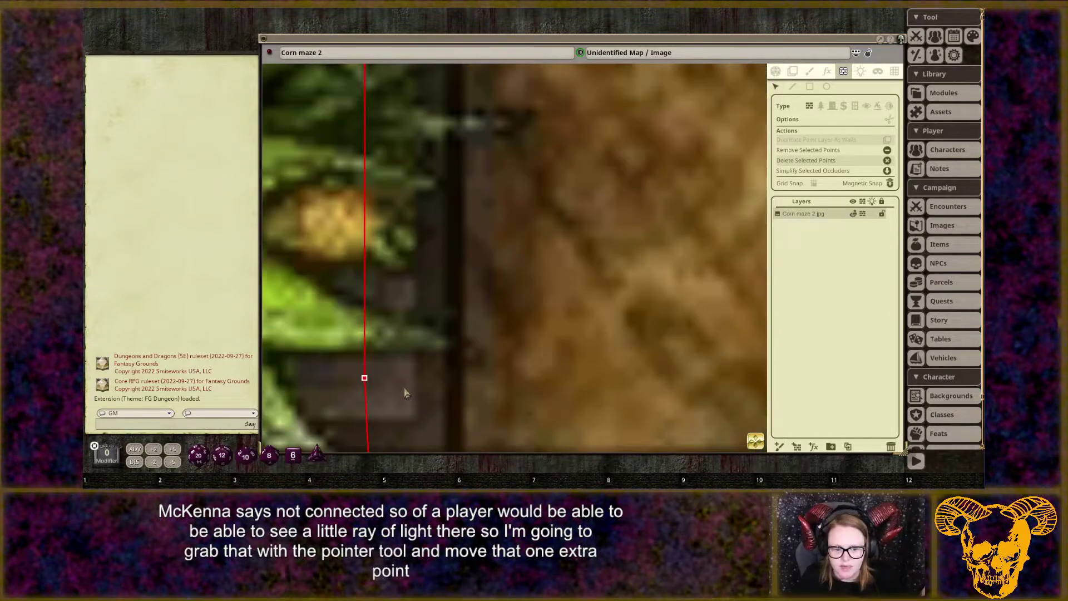
scroll(406, 390, "down", 2)
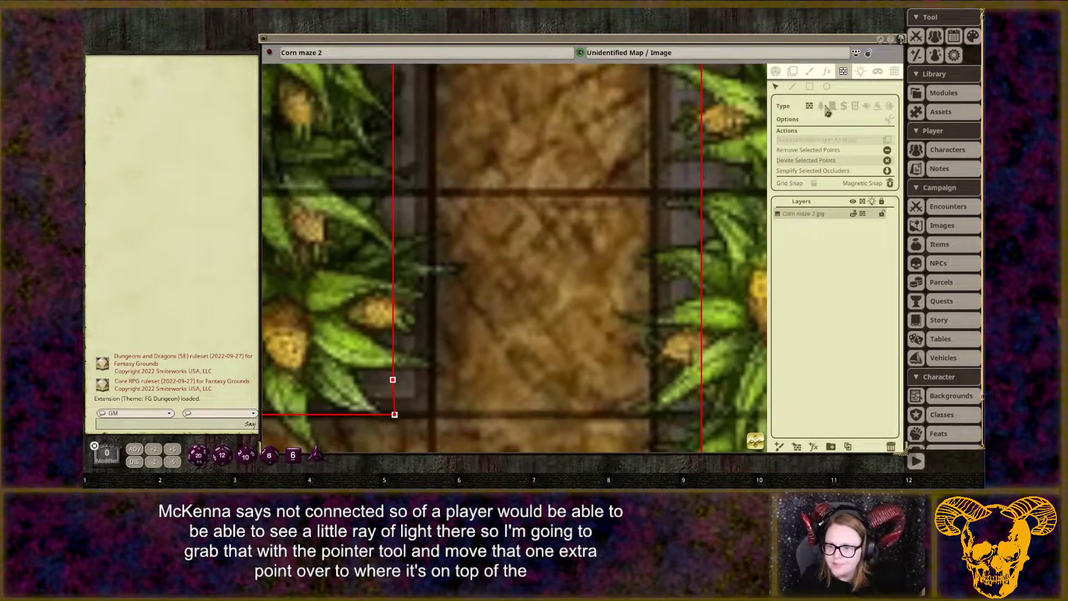
Set the occluder type to window and draw a window line joining the vertical hedge's northeast corner to the nearby horizontal hedge's southwest corner.
scroll(611, 241, "down", 2)
scroll(611, 241, "down", 4)
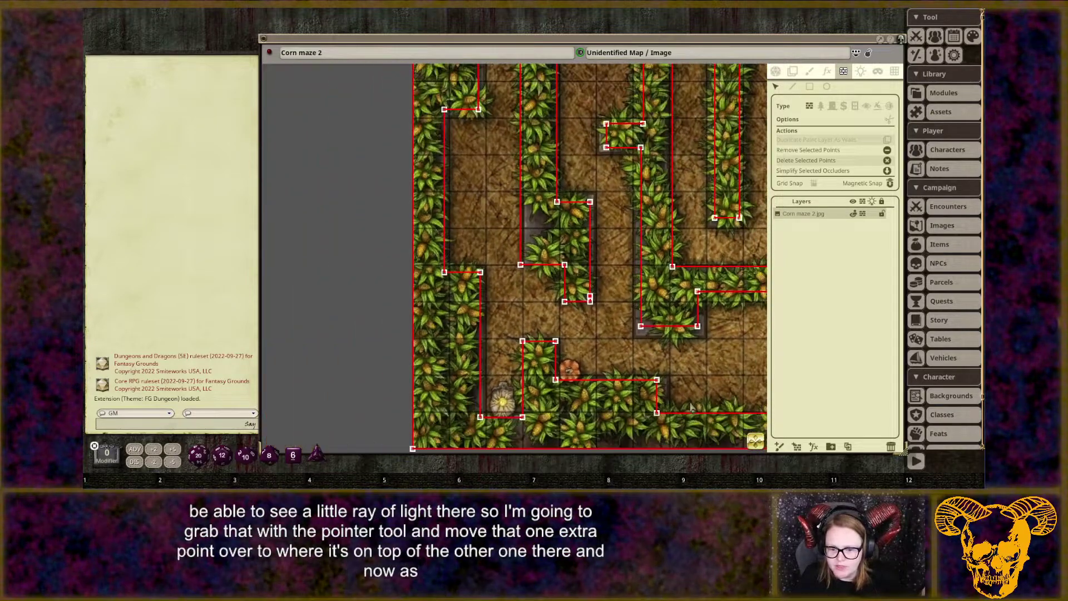
scroll(648, 271, "down", 5)
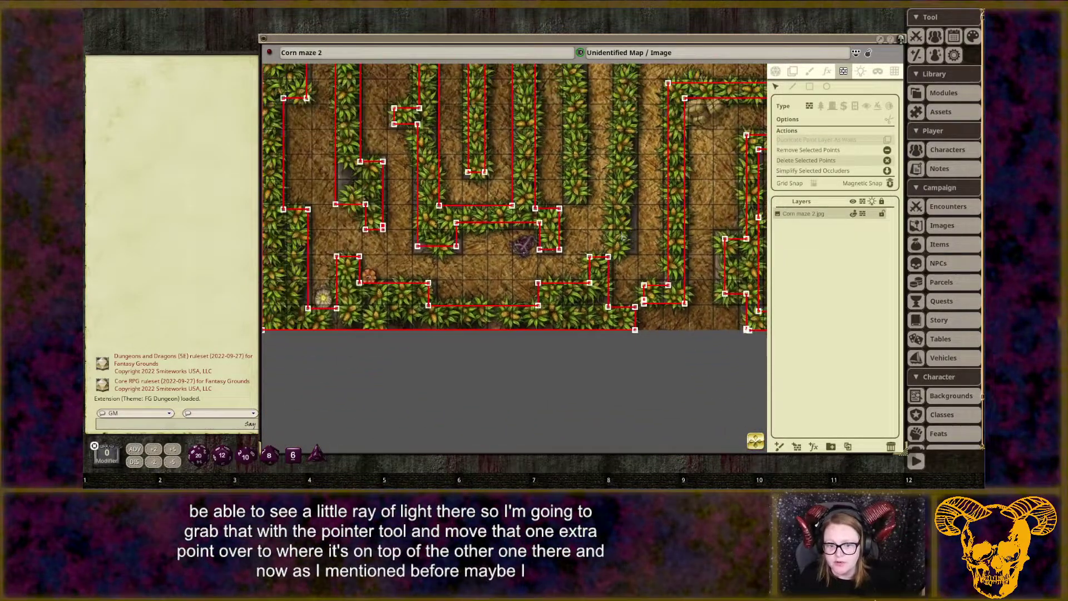
left_click_drag(633, 217, 586, 347)
scroll(482, 228, "up", 8)
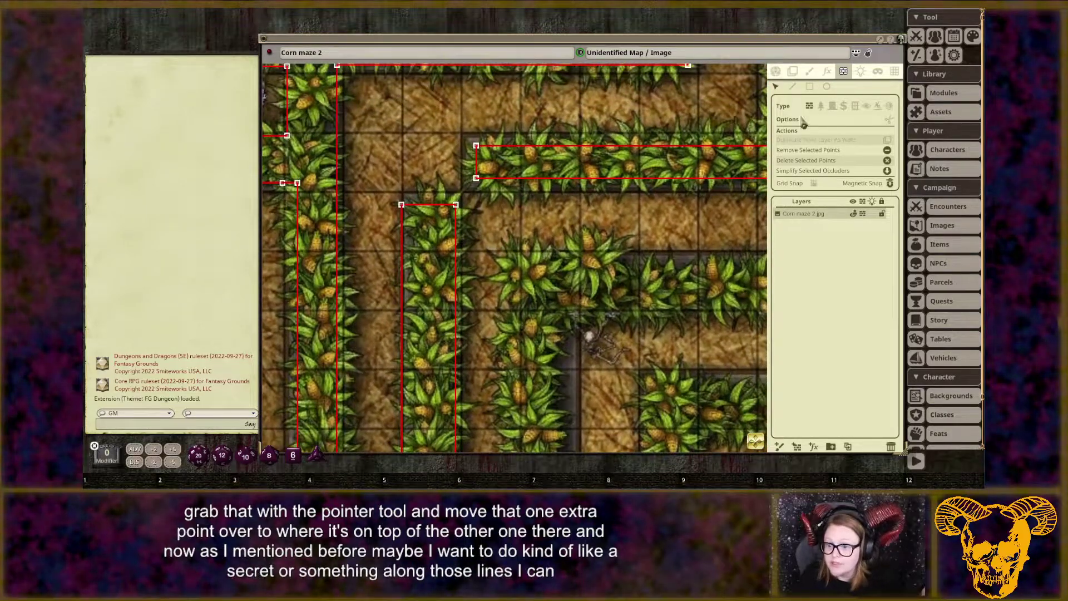
left_click(855, 105)
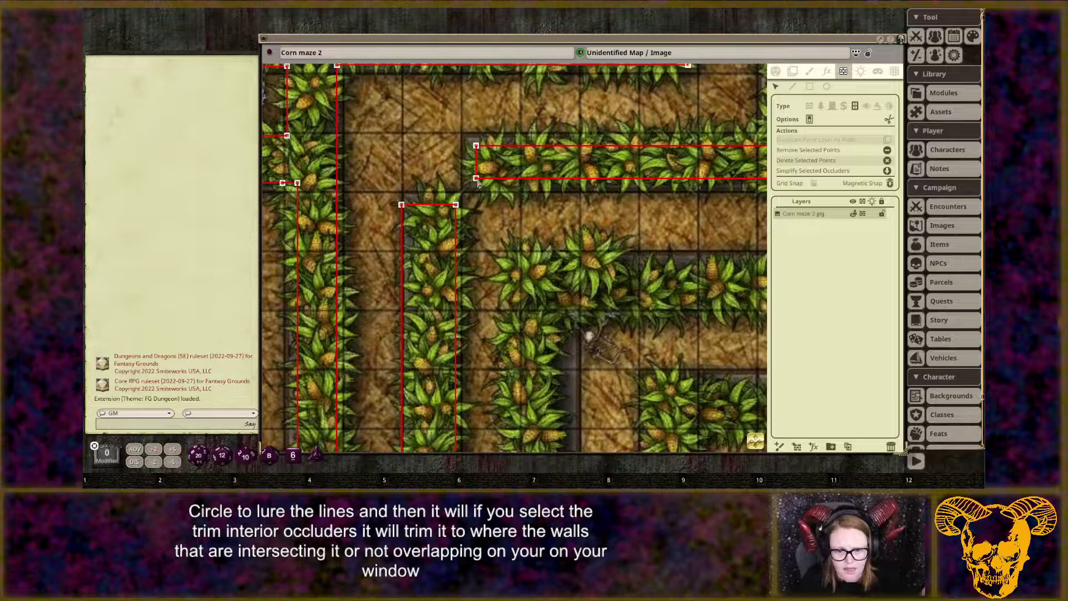
left_click(793, 88)
left_click_drag(476, 179, 456, 205)
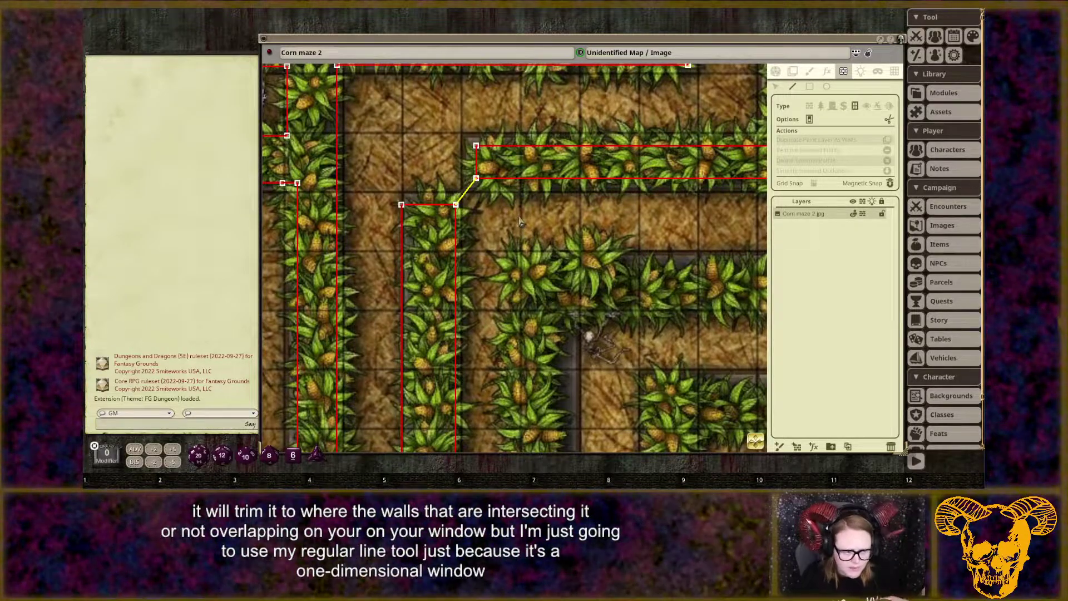
Set the occluder type to toggleable wall and draw a secret door line joining the two hedge corners beside the southern map entrance.
scroll(498, 191, "down", 3)
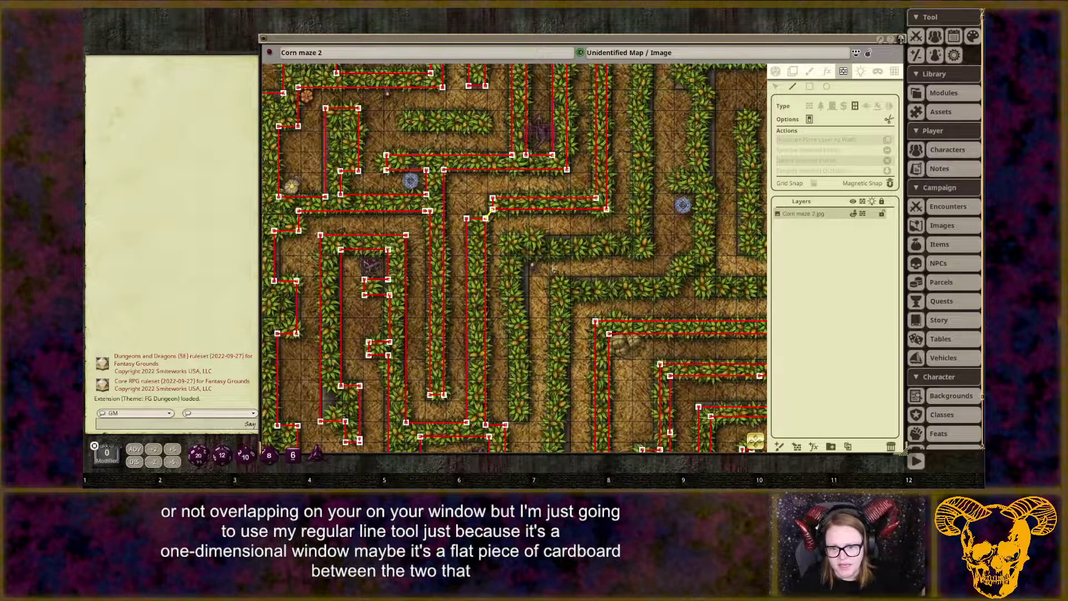
scroll(526, 365, "down", 1)
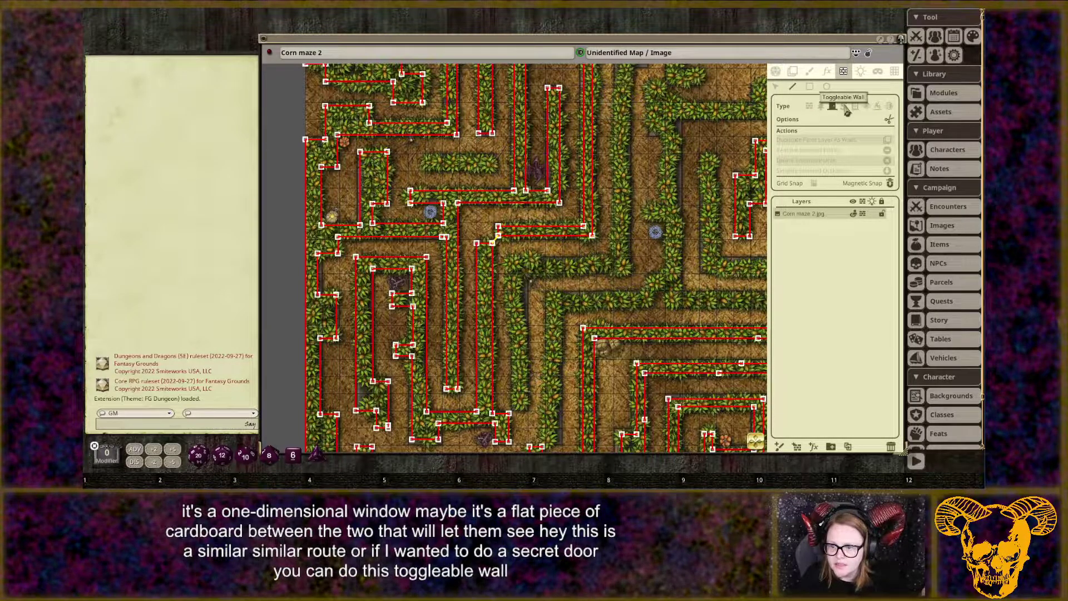
left_click_drag(512, 388, 420, 225)
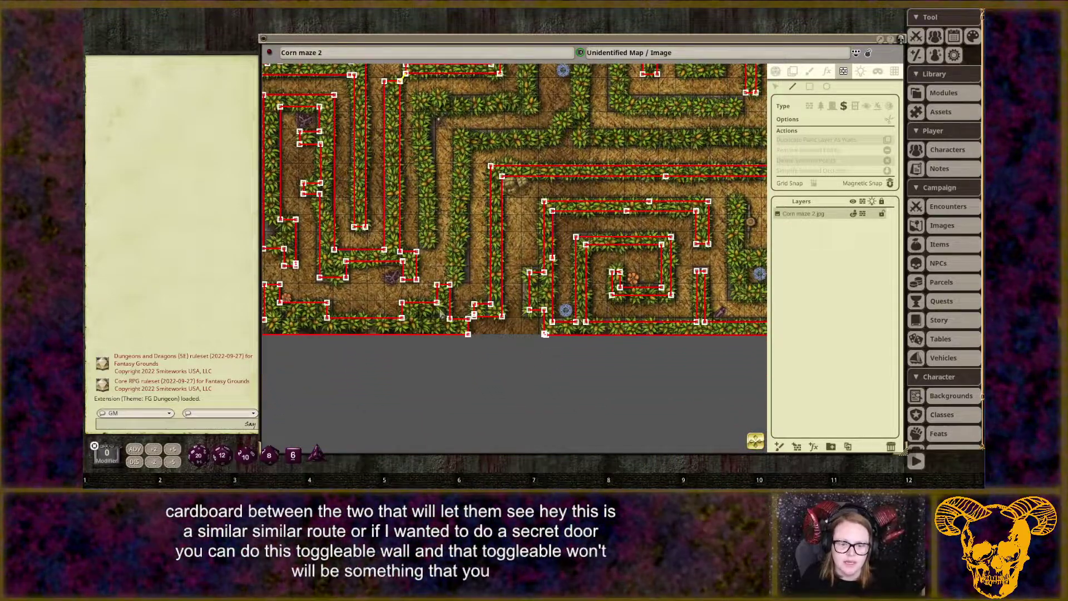
scroll(454, 298, "up", 2)
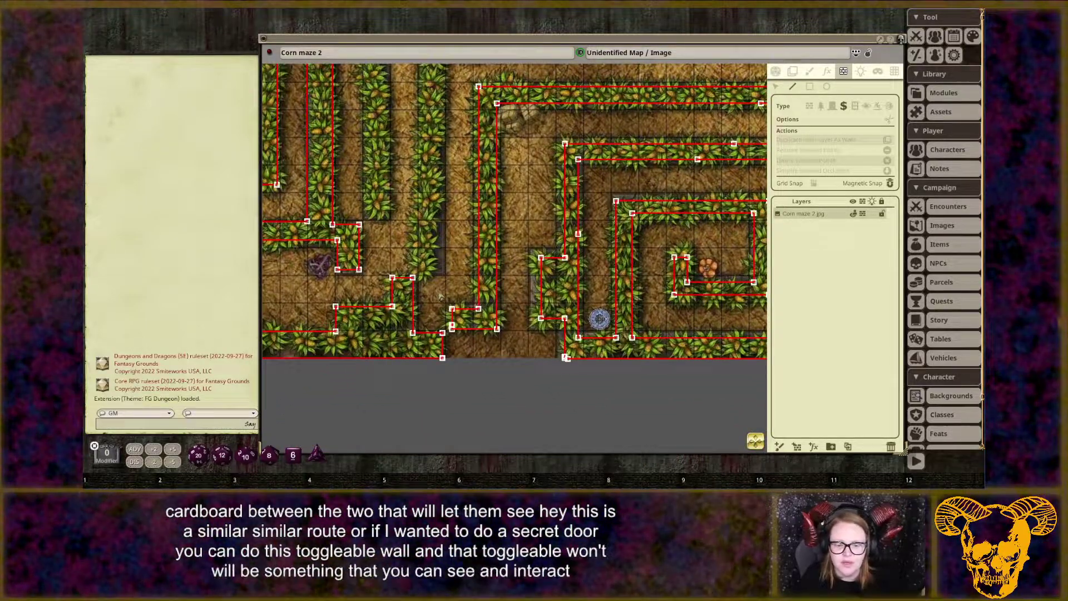
scroll(455, 336, "up", 4)
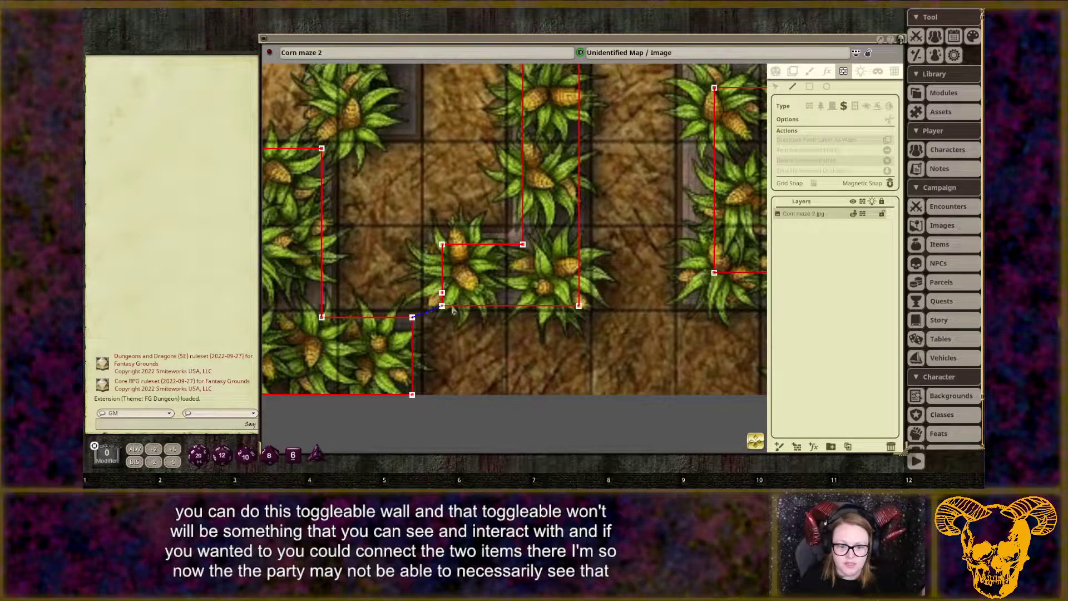
scroll(499, 310, "down", 5)
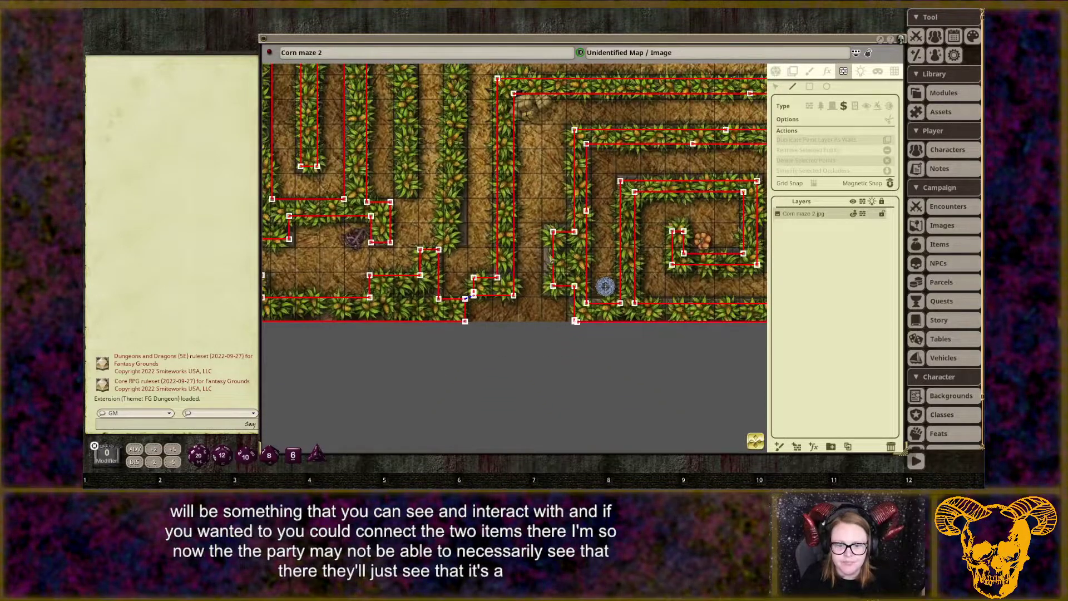
scroll(416, 189, "down", 3)
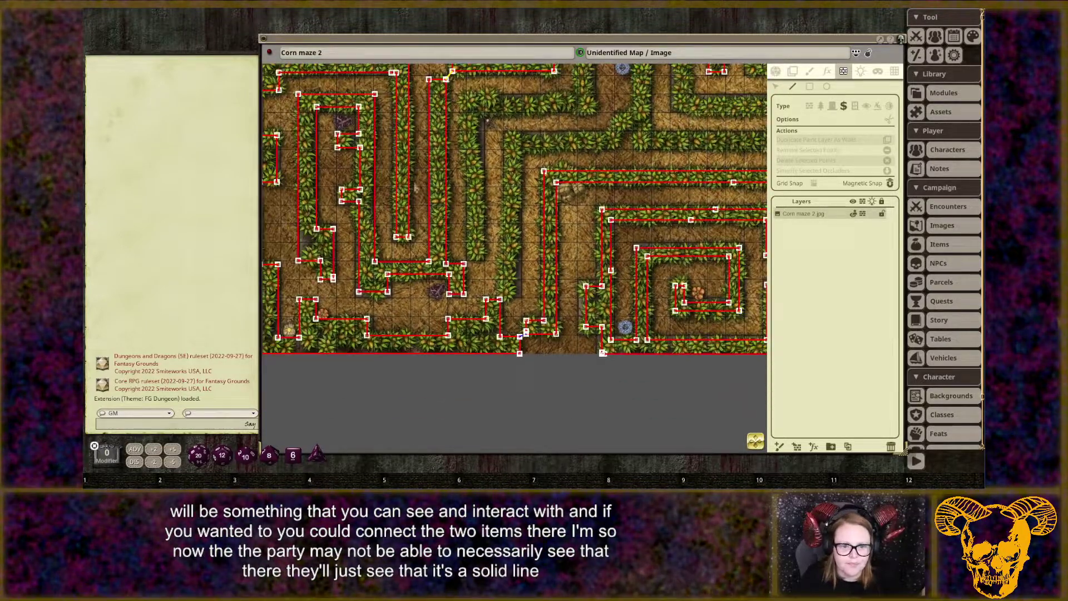
left_click_drag(415, 155, 426, 217)
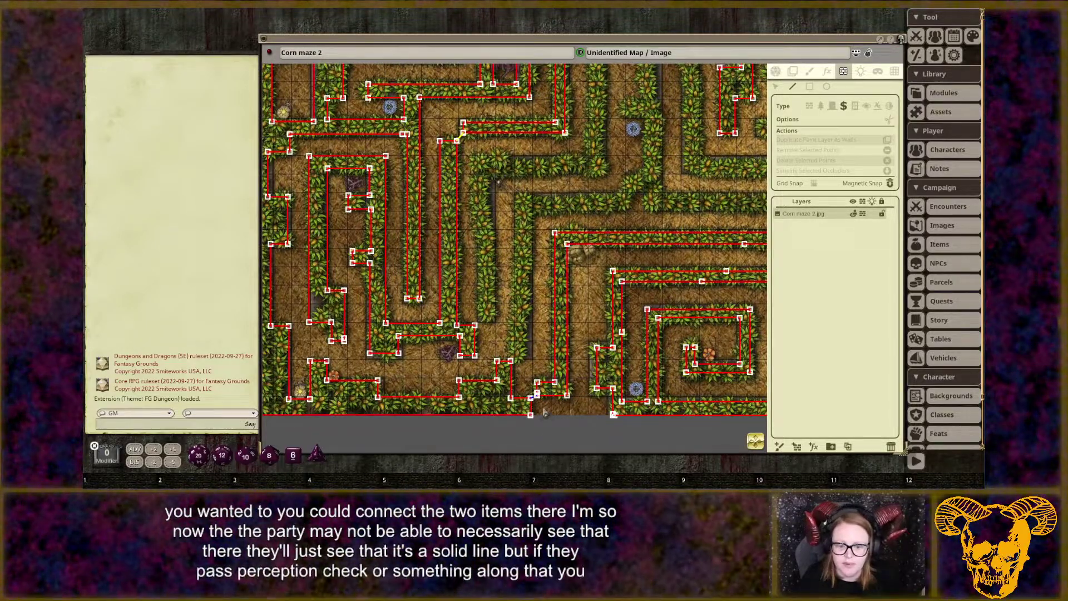
scroll(403, 268, "up", 2)
scroll(421, 293, "down", 2)
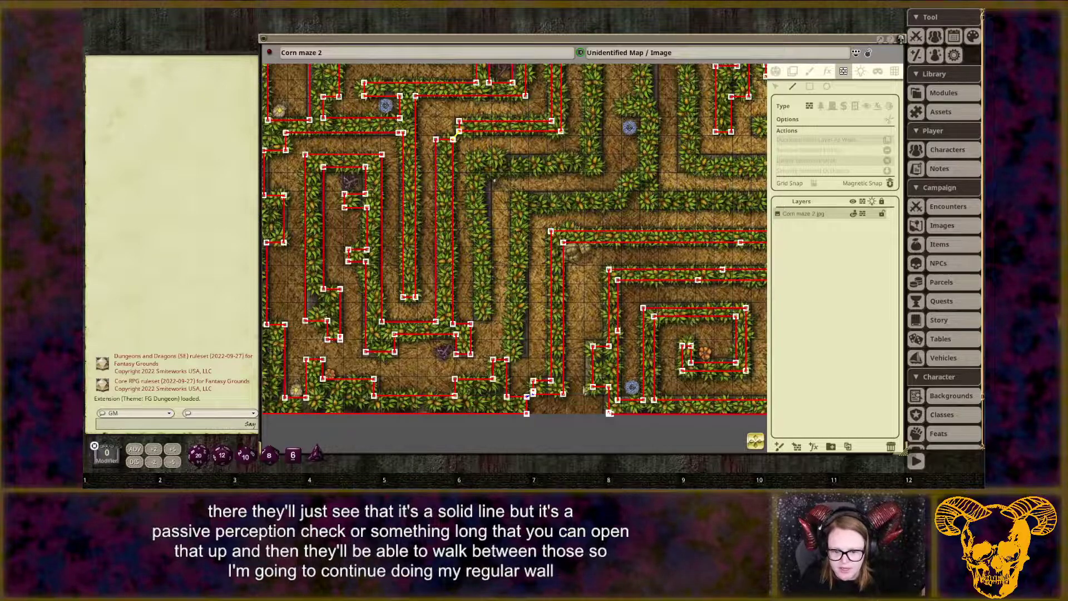
Switch back to the wall type and trace from the hedge corner near the secret door north, then east along the hedge to the stepped junction.
scroll(530, 383, "up", 3)
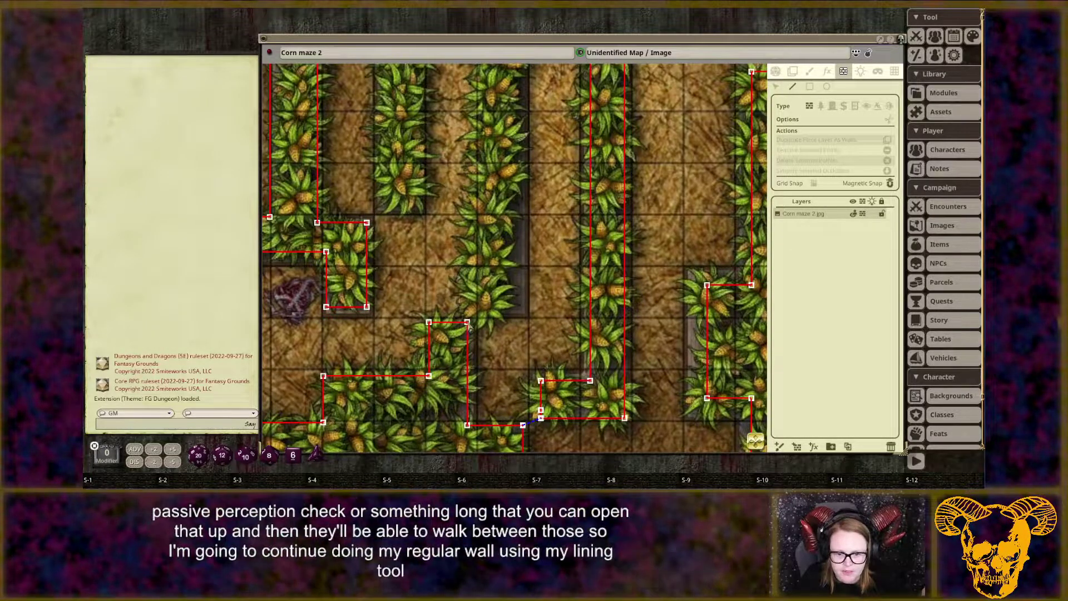
left_click(468, 323)
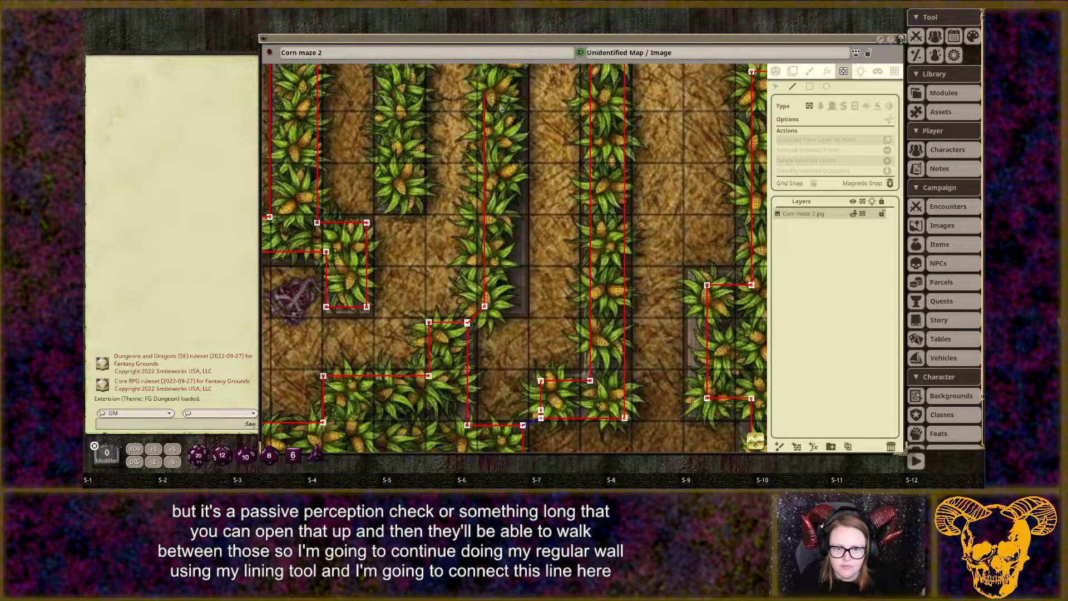
left_click_drag(498, 98, 465, 465)
left_click(452, 230)
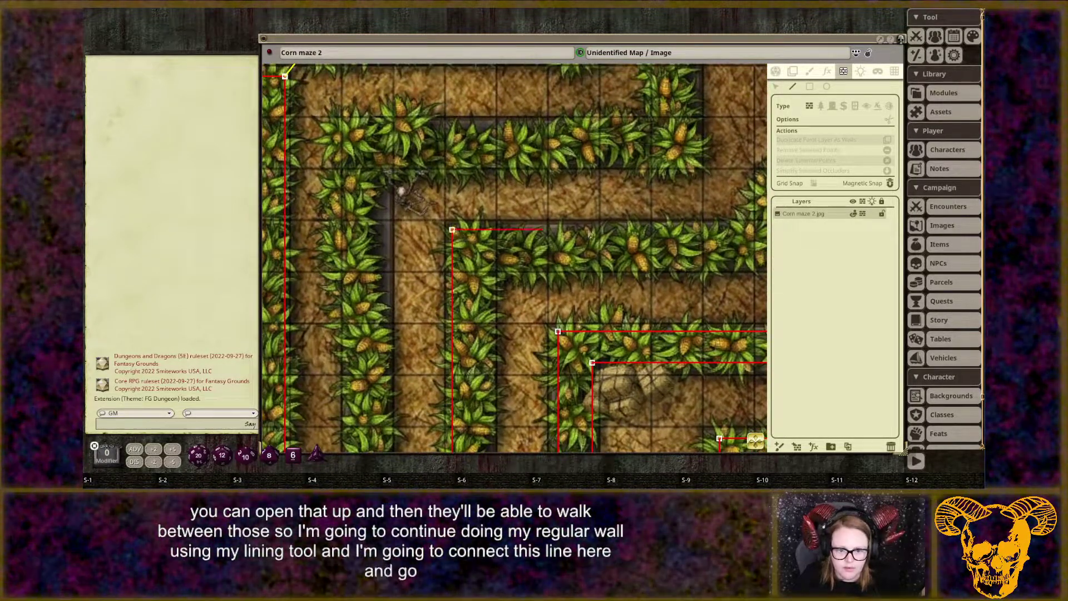
left_click(726, 229)
left_click_drag(745, 231, 420, 280)
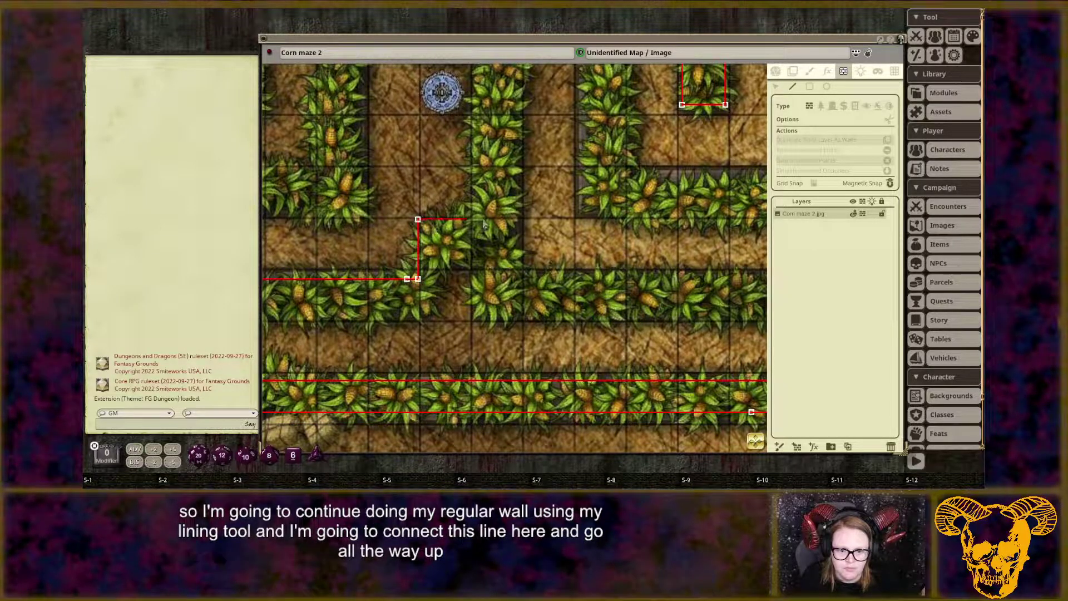
Continue the wall north along the vertical hedge's west side, around the short stub above the blue circle, to the upper western bulge.
left_click_drag(490, 106, 445, 309)
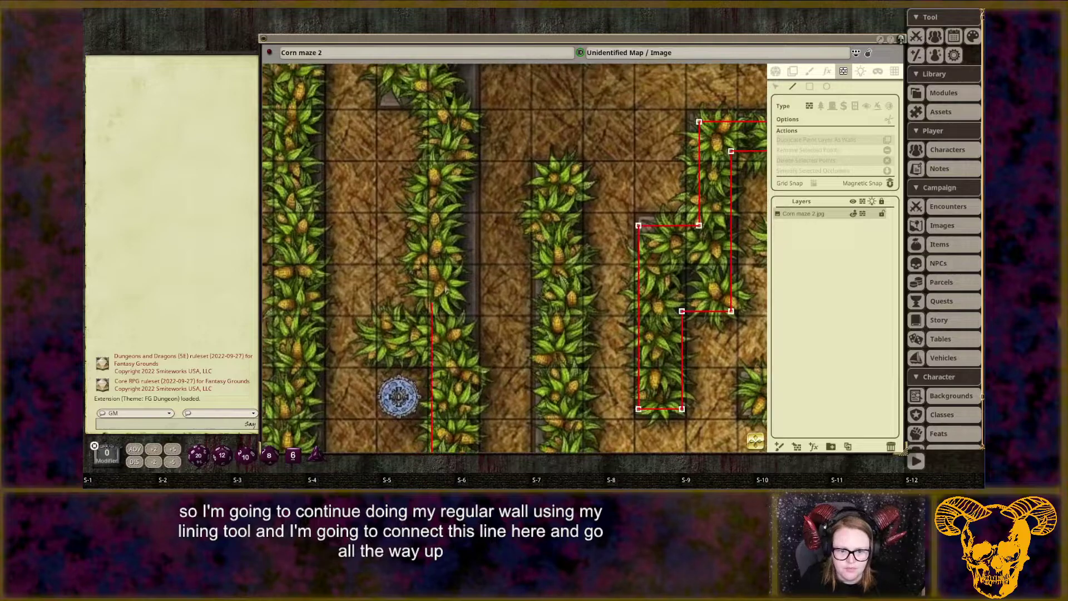
left_click(383, 362)
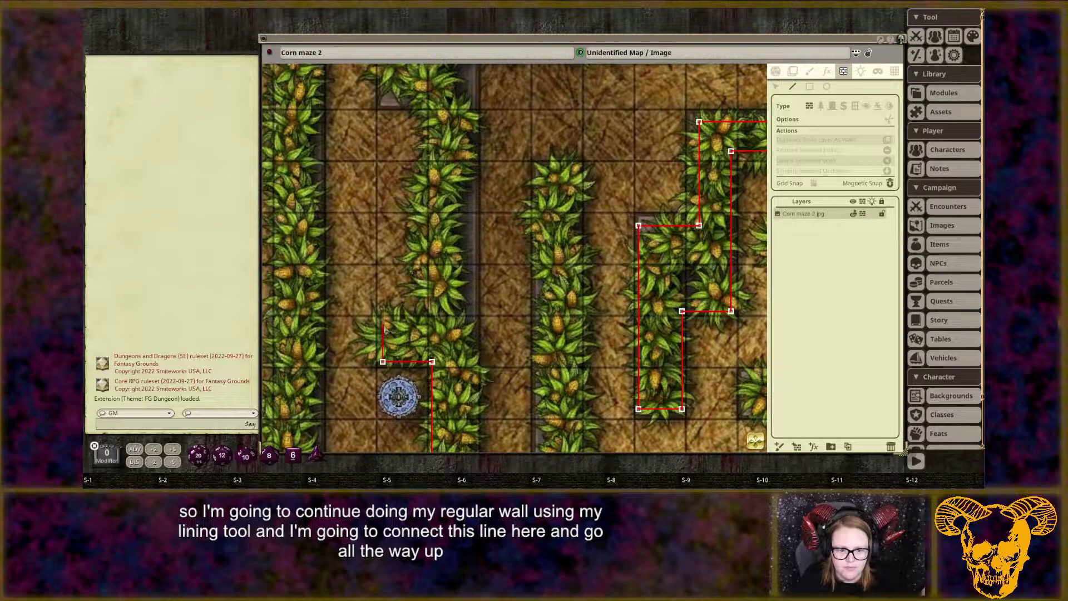
left_click(432, 322)
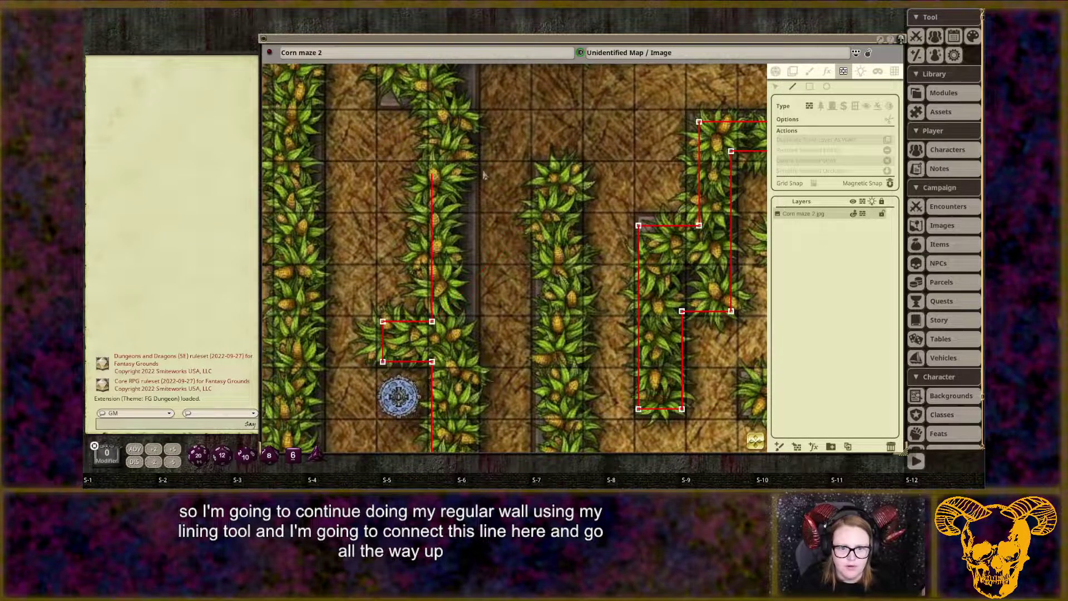
left_click(436, 103)
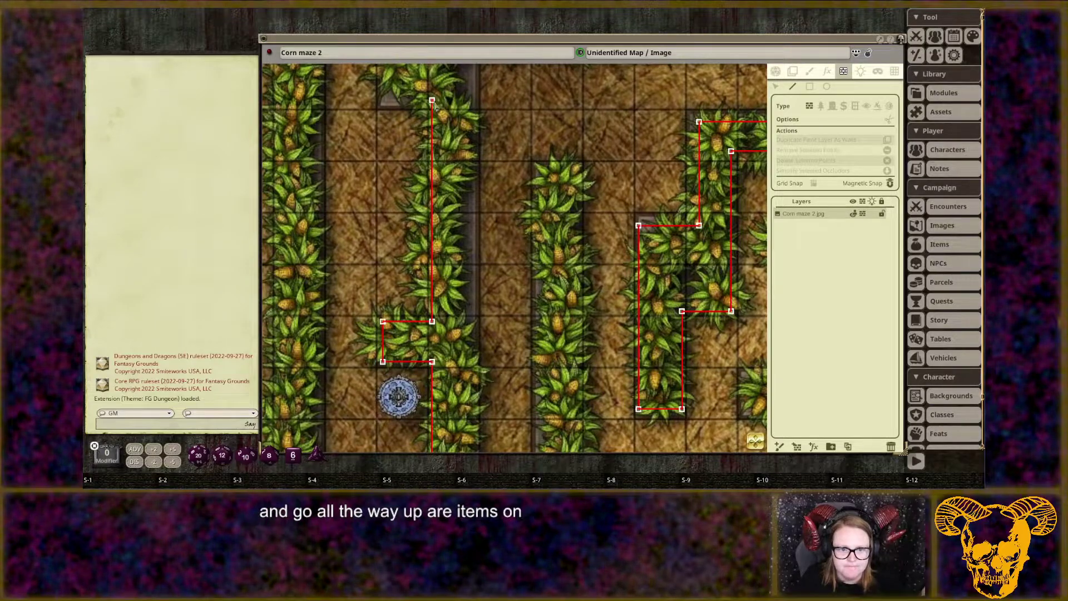
left_click(384, 101)
left_click_drag(384, 101, 365, 250)
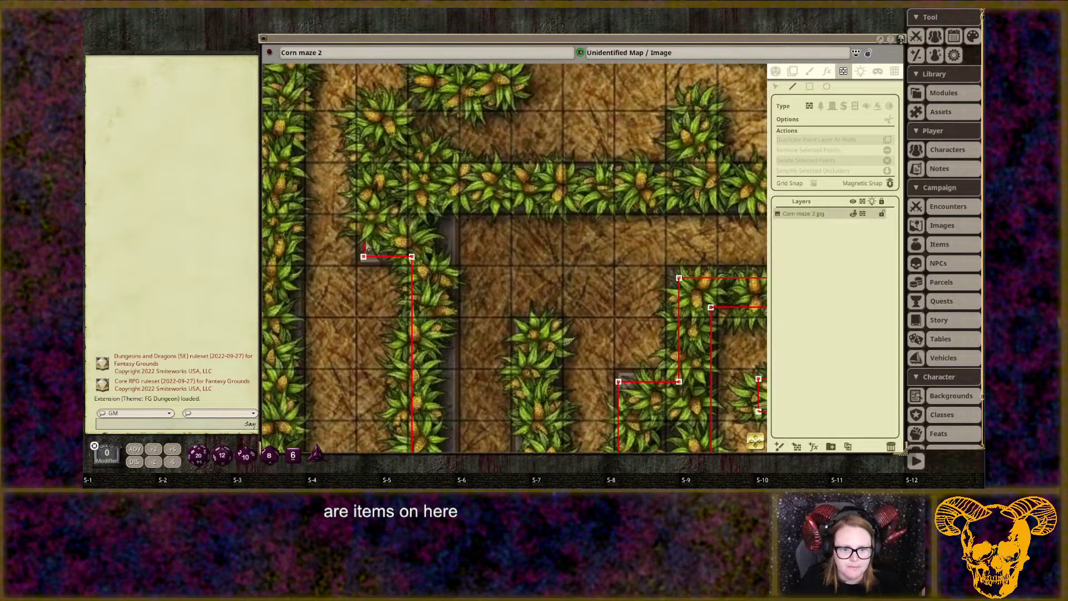
Run the wall around the hedge's northwest tip, east along the horizontal hedge's north side, and over the first short northward stub.
left_click(364, 112)
left_click(407, 111)
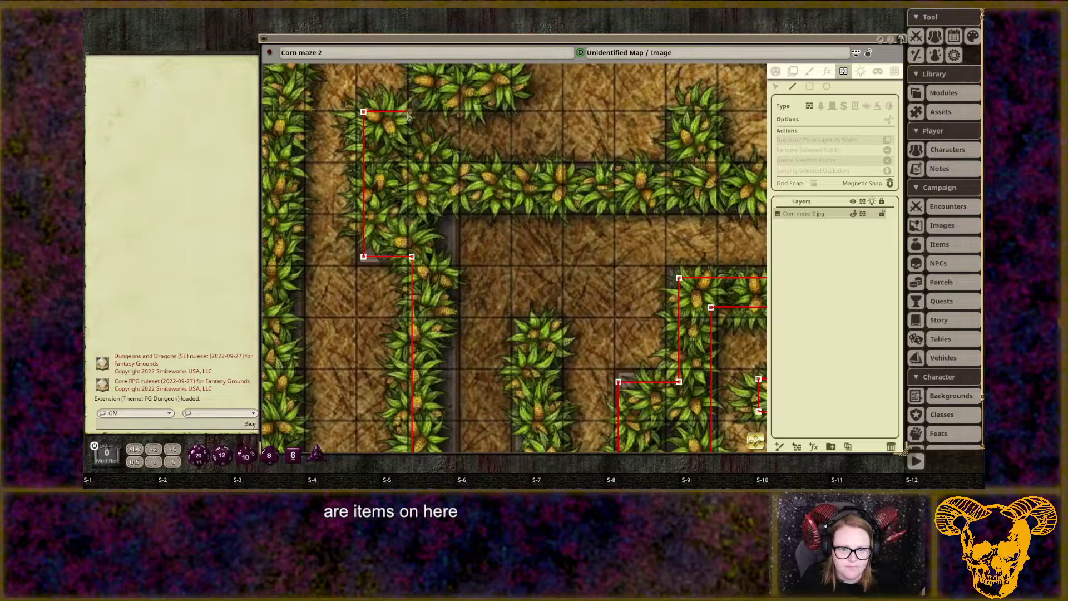
left_click(408, 169)
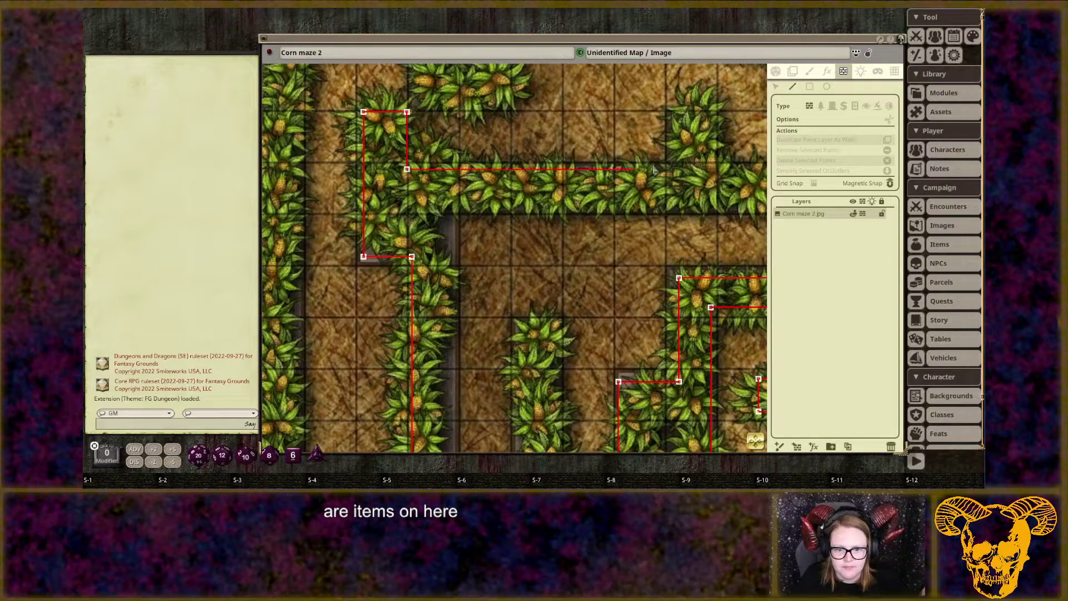
left_click(674, 168)
left_click(674, 112)
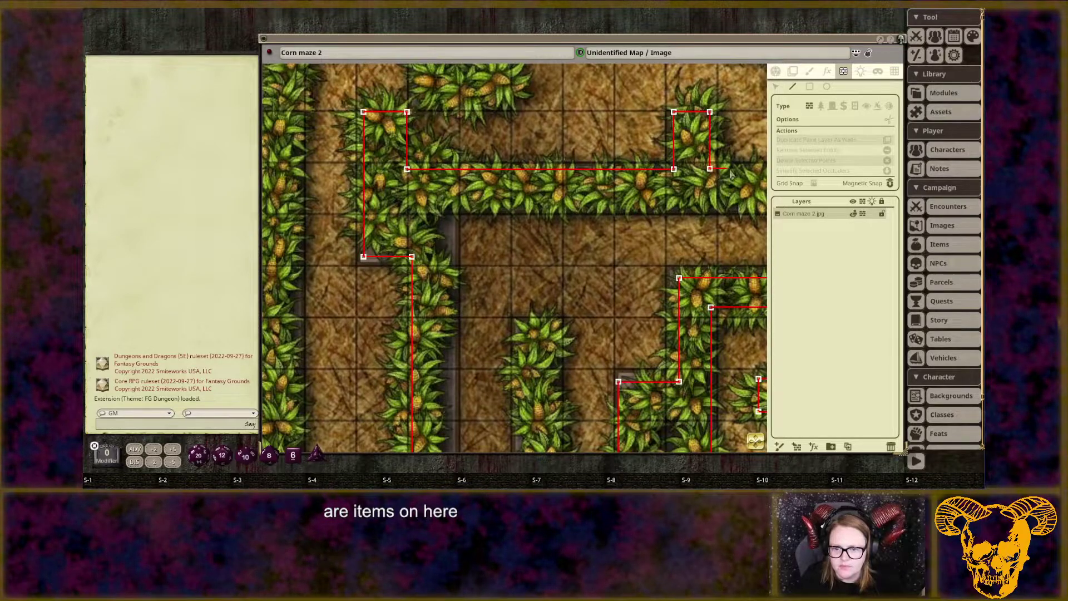
left_click_drag(728, 171, 204, 212)
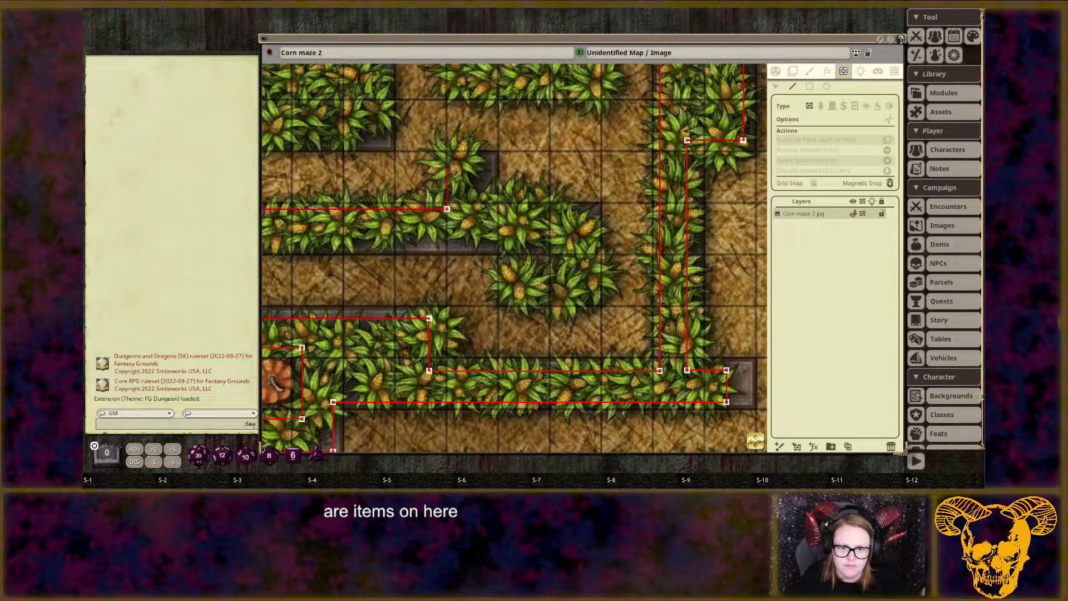
Trace the wall over the second northward stub and around the hedge's wide eastern end to its inner corner on the south side.
left_click(494, 155)
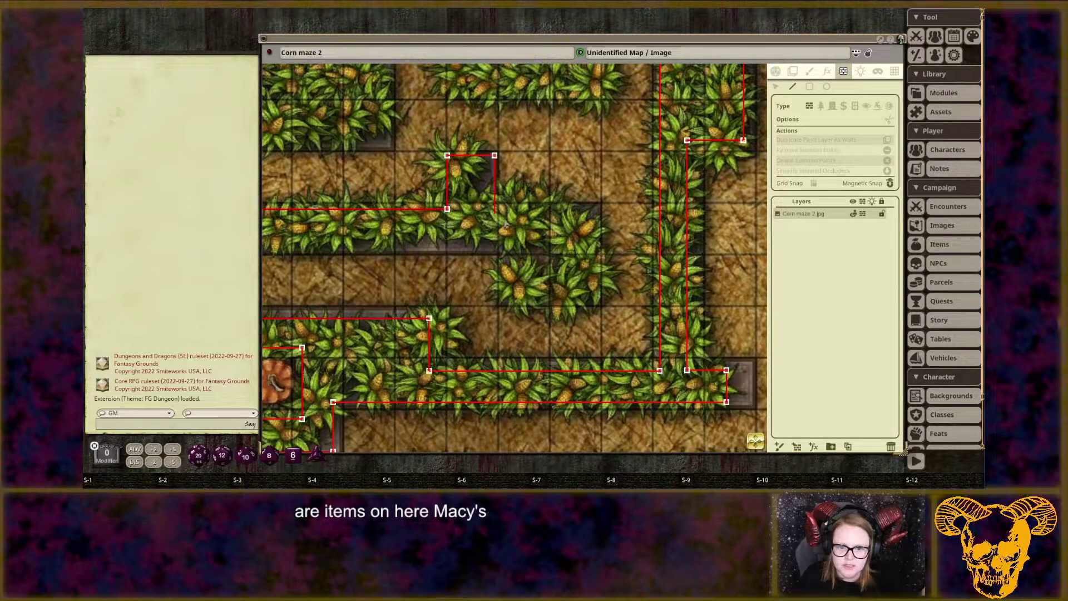
left_click(494, 206)
left_click(596, 207)
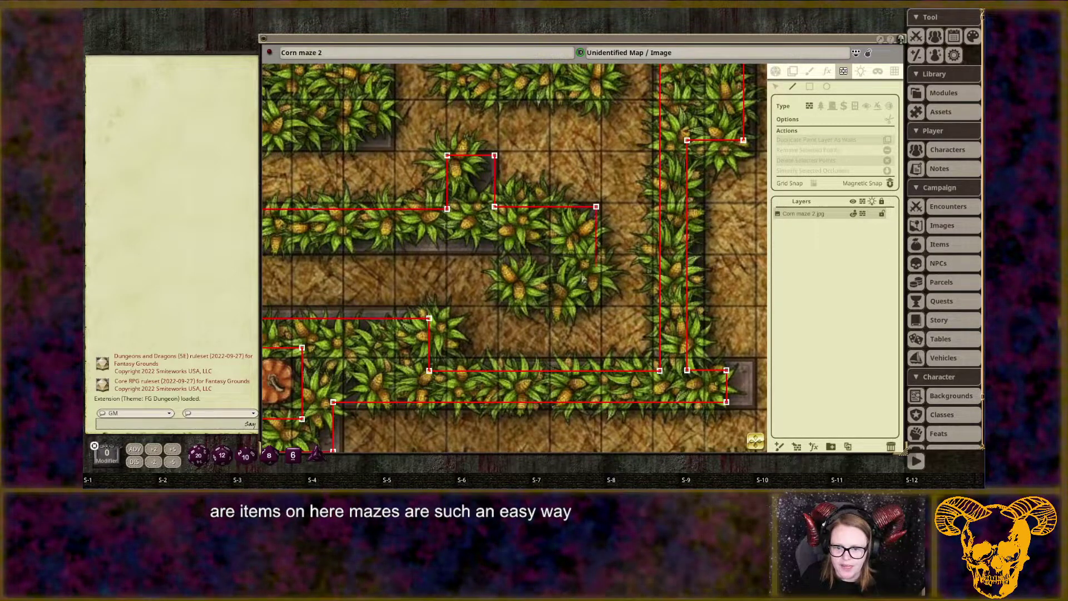
left_click(596, 294)
left_click(504, 294)
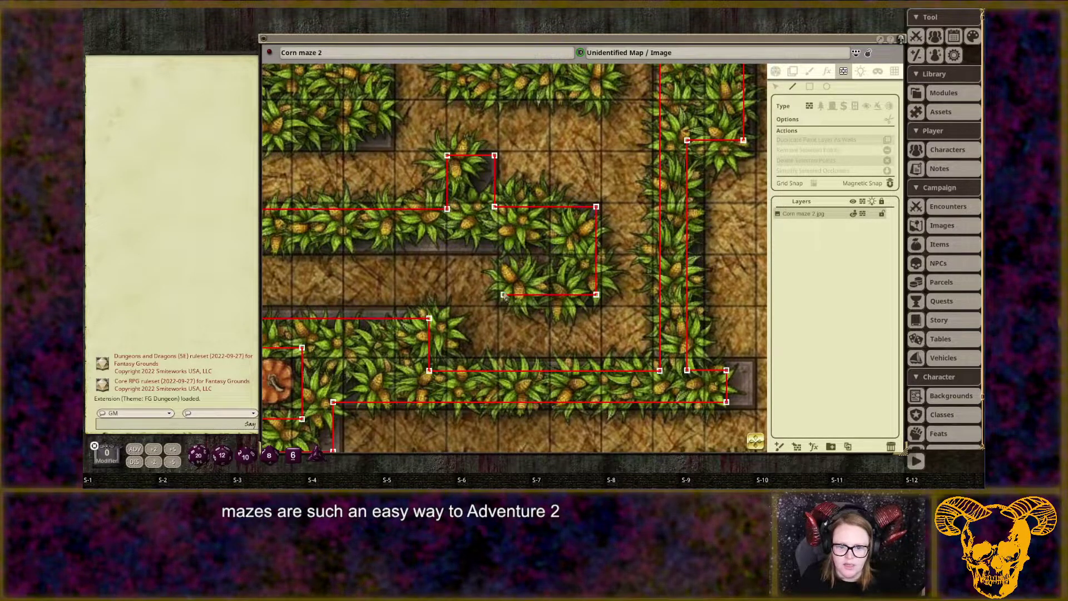
left_click(503, 249)
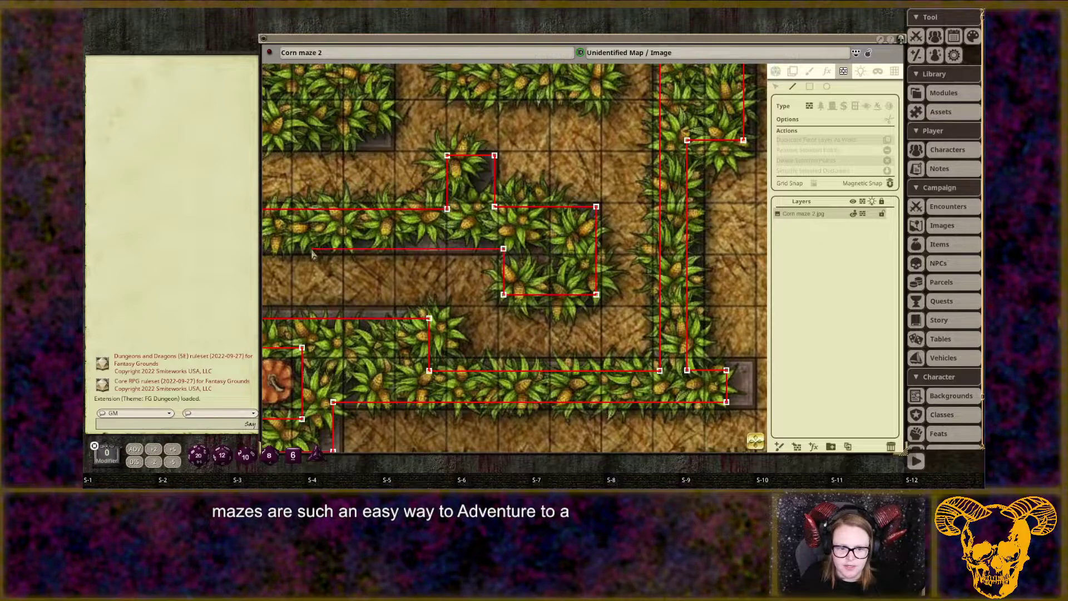
Run the wall back west along the horizontal hedge's south side and down the vertical hedge's east side to the lower inside corner.
left_click_drag(313, 250, 661, 235)
left_click_drag(393, 243, 603, 263)
left_click(479, 253)
left_click_drag(466, 431, 410, 218)
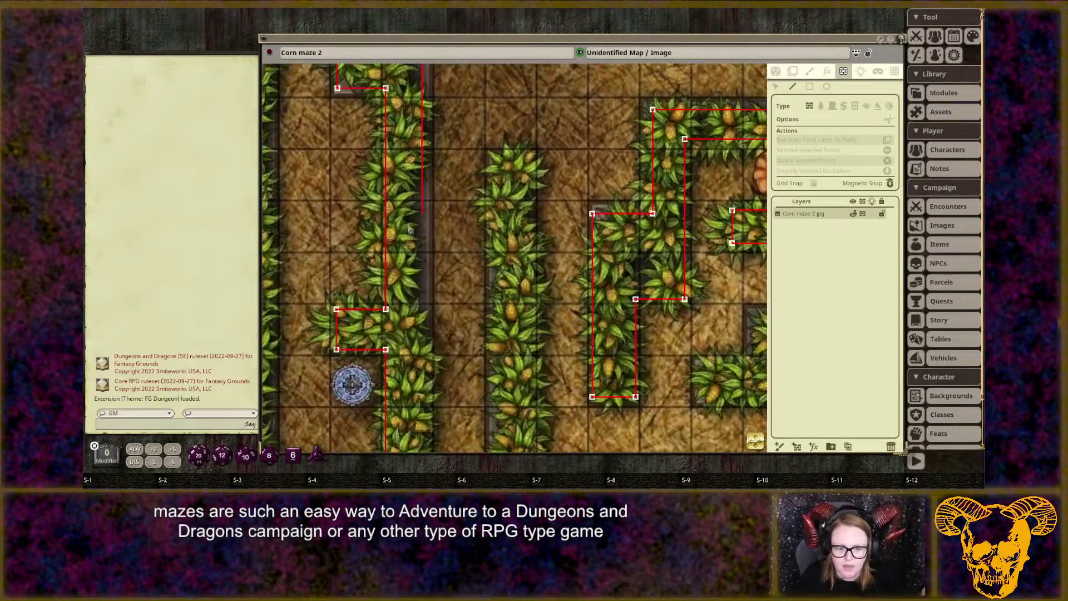
left_click(422, 424)
left_click_drag(421, 360, 406, 186)
left_click(409, 389)
Extend the wall east along the lower hedge's north side and around the hook-shaped hedge enclosing the pumpkins, inside and out.
left_click_drag(701, 403, 508, 402)
left_click(579, 385)
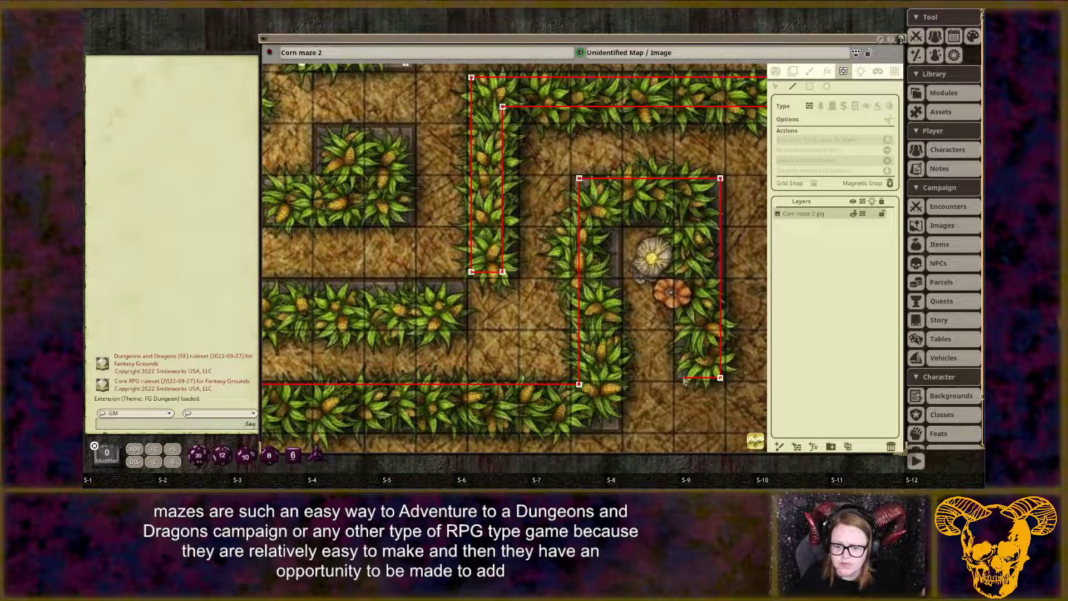
left_click(681, 216)
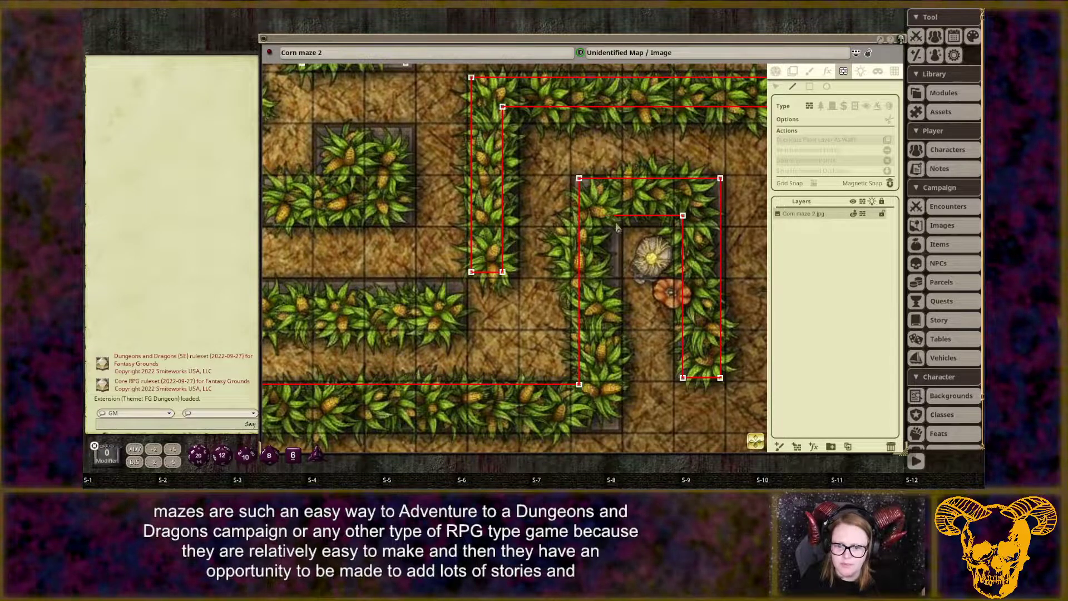
left_click(616, 422)
Run the wall back west along the lower hedge's south side and end it on the existing wall at the stepped junction.
left_click_drag(299, 429, 688, 334)
left_click(352, 328)
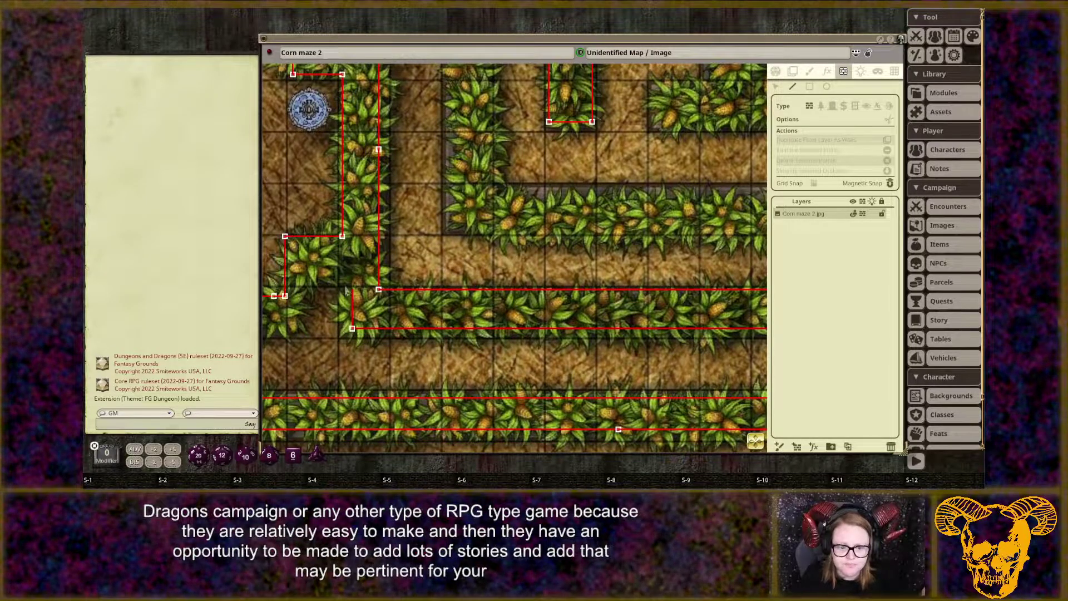
left_click(341, 328)
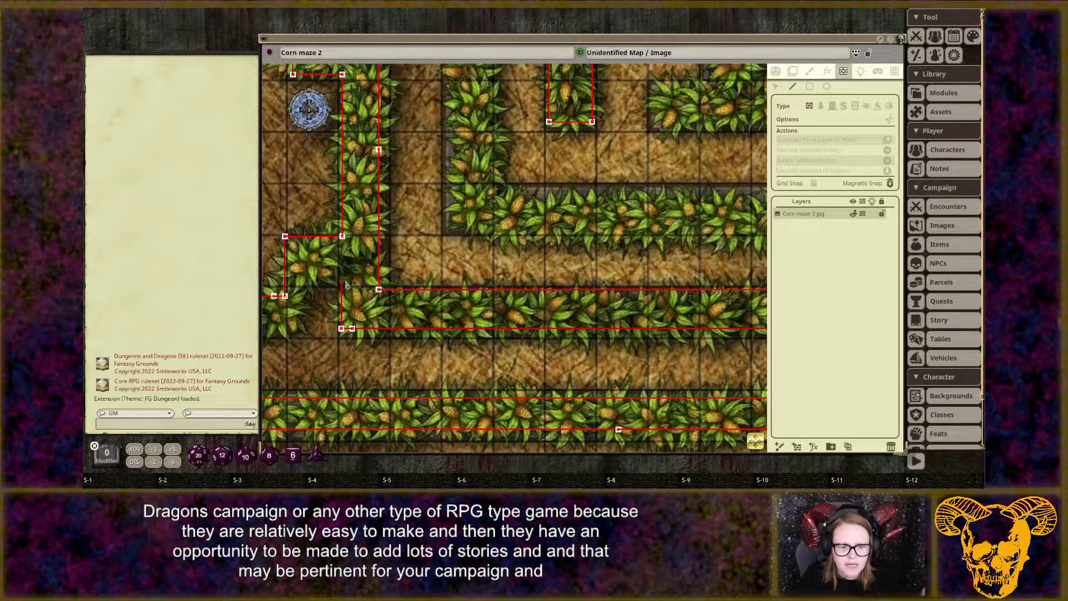
left_click(342, 279)
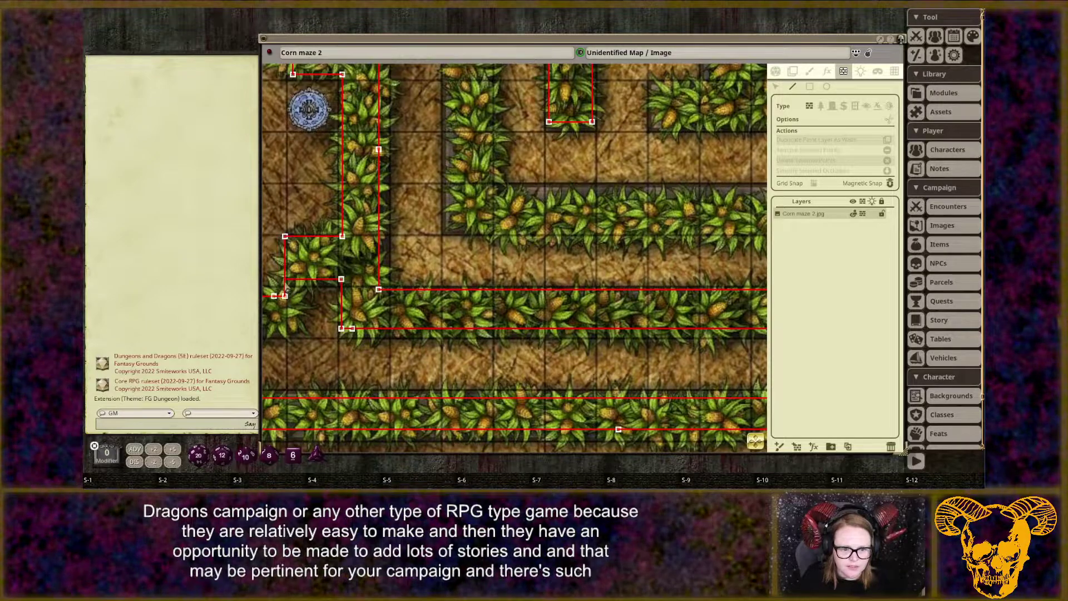
double_click(286, 283, "shift")
Start a wall at the open corner of the stepped hedge junction and run it straight down to the hedge's south side.
left_click_drag(325, 344, 450, 289)
scroll(450, 289, "up", 6)
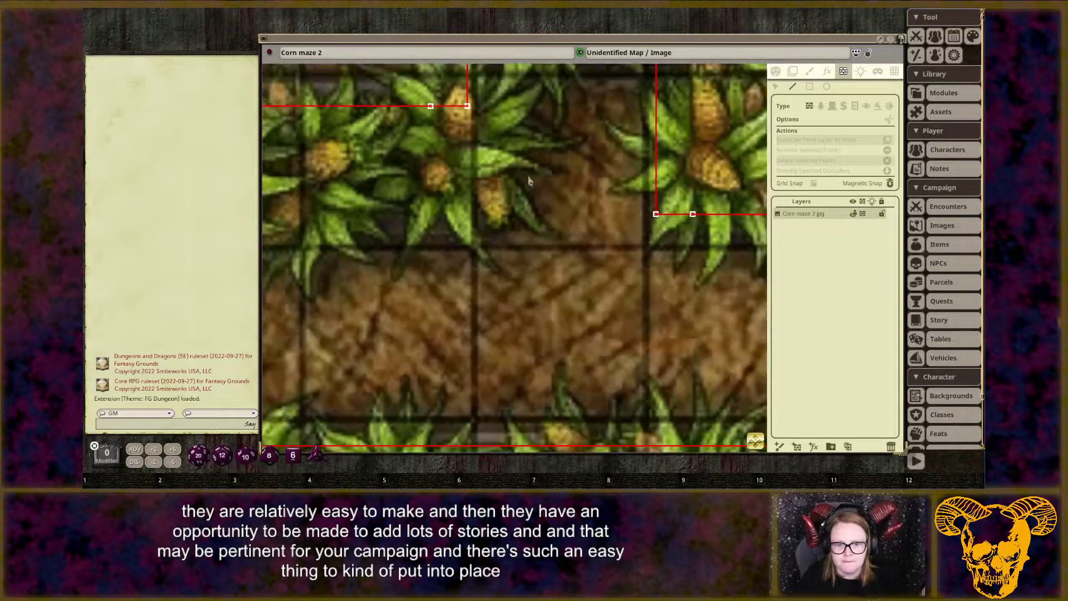
scroll(529, 181, "down", 4)
scroll(523, 164, "up", 3)
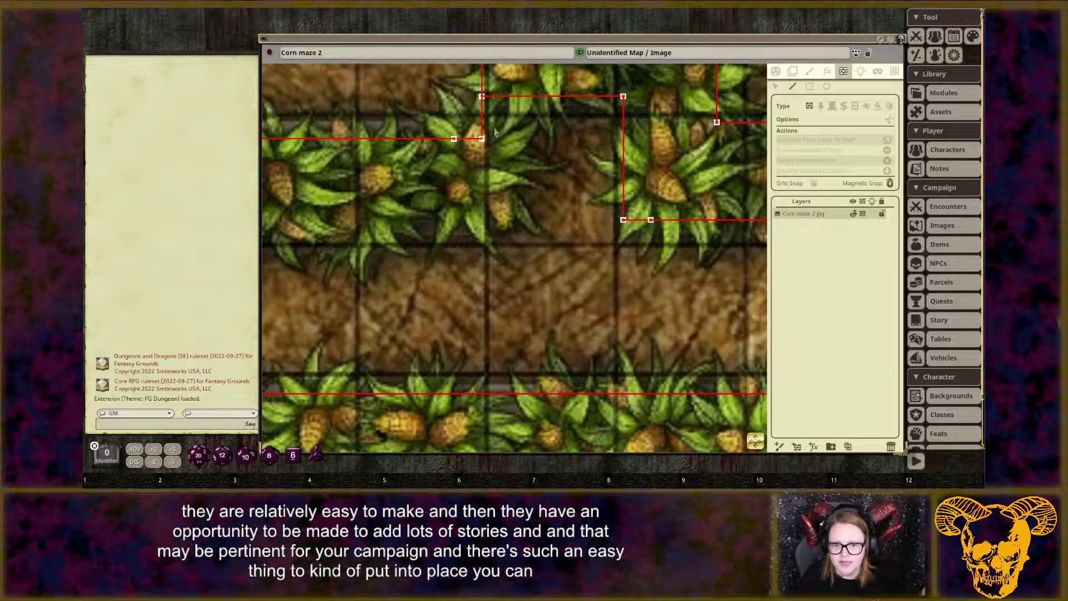
scroll(483, 134, "up", 5)
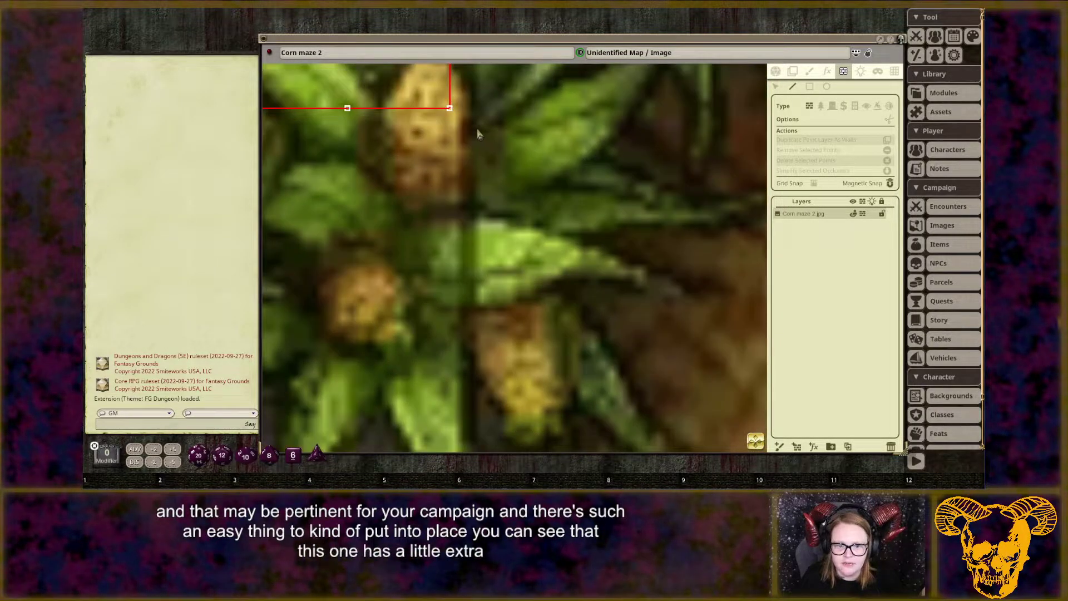
left_click(450, 108)
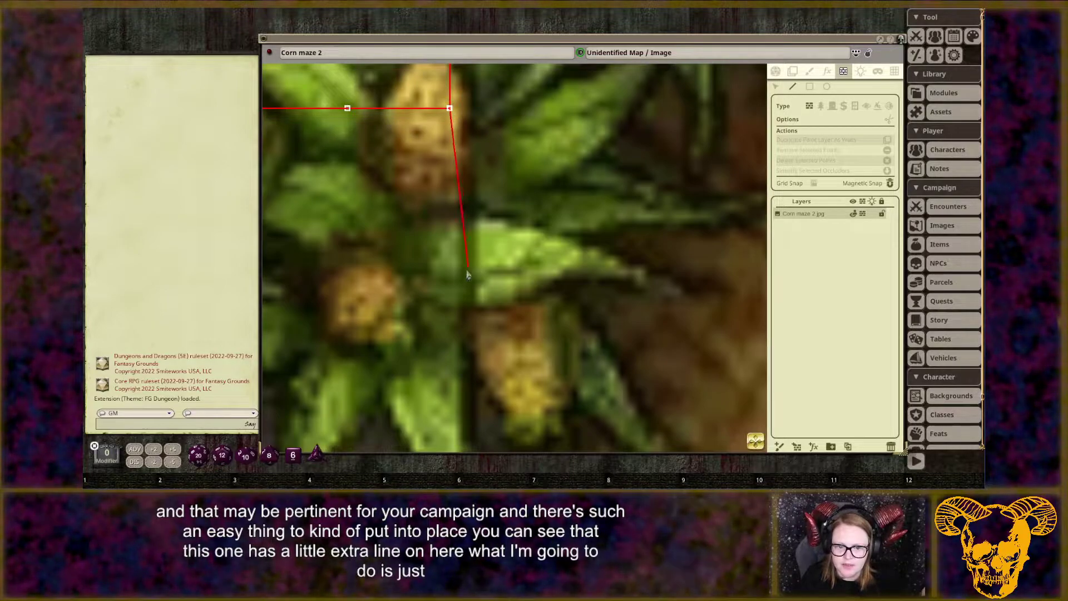
scroll(458, 228, "down", 4)
scroll(457, 234, "down", 1)
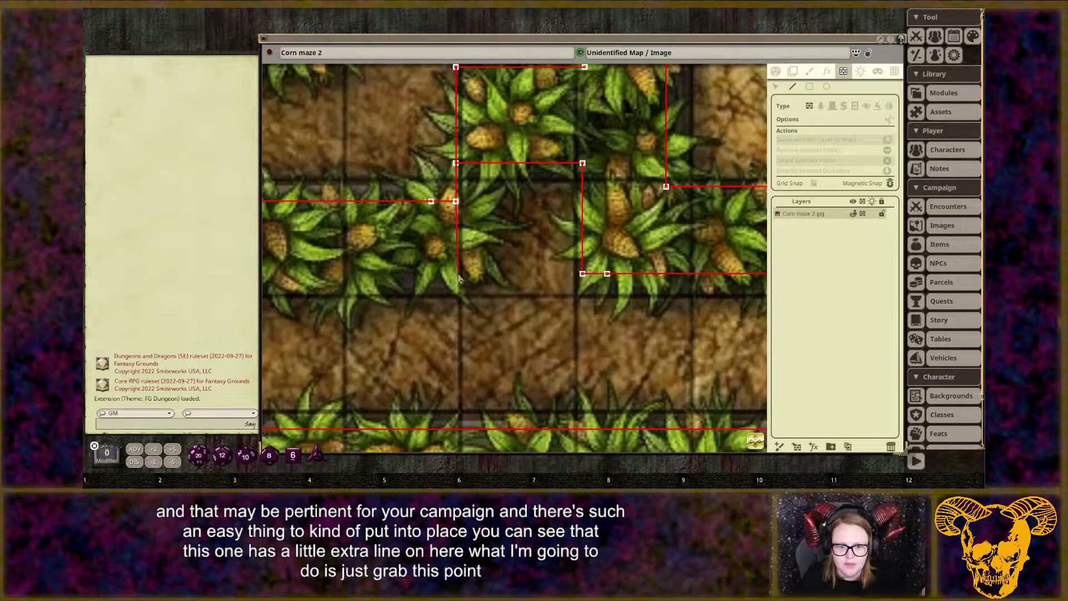
left_click(456, 290, "shift")
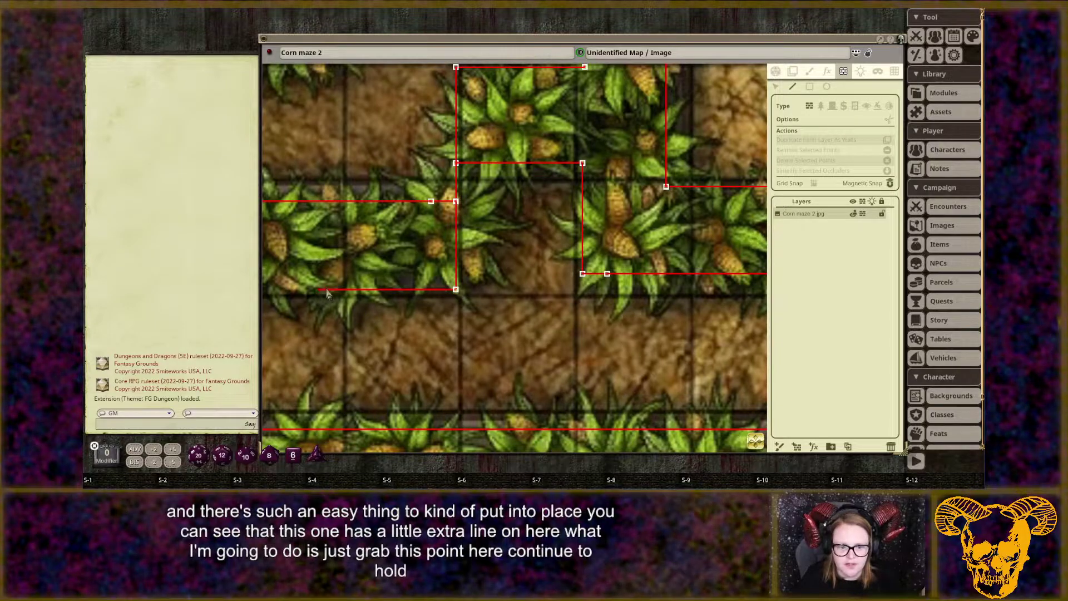
Run the wall west along the hedge's south side, down the long vertical hedge's east side, and join it to the existing wall, closing off the cubby hole.
left_click_drag(318, 291, 720, 271)
left_click_drag(286, 269, 390, 265)
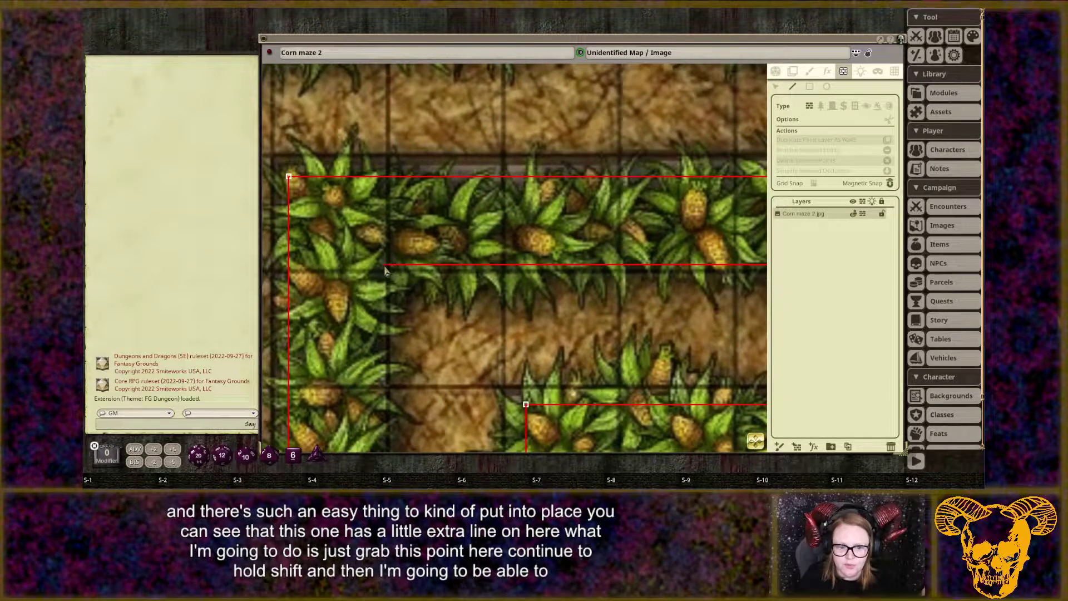
left_click(383, 266, "shift")
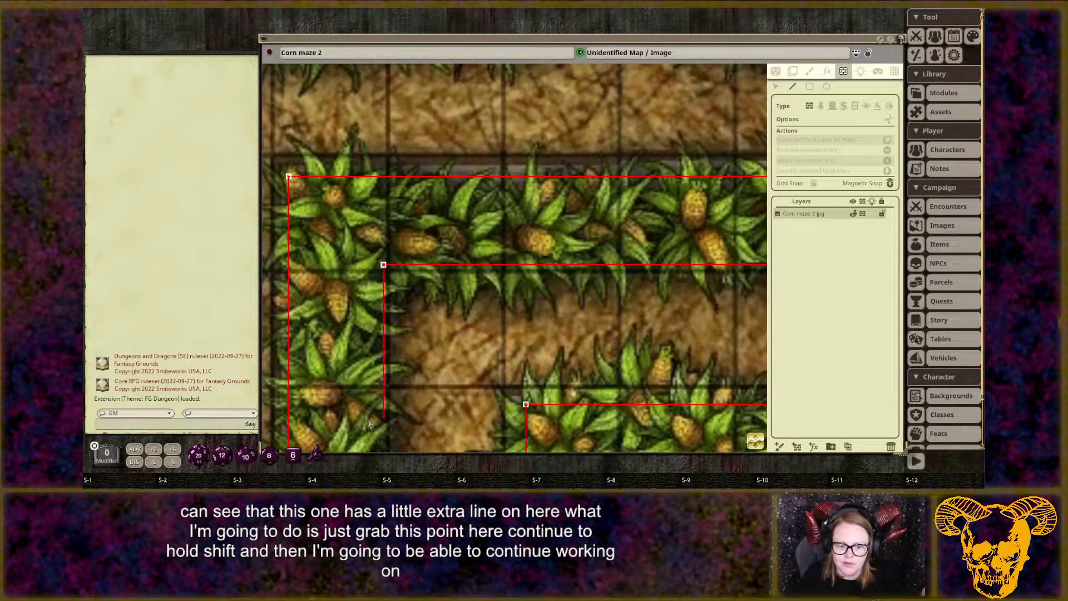
left_click_drag(384, 415, 375, 163)
left_click_drag(366, 407, 361, 110)
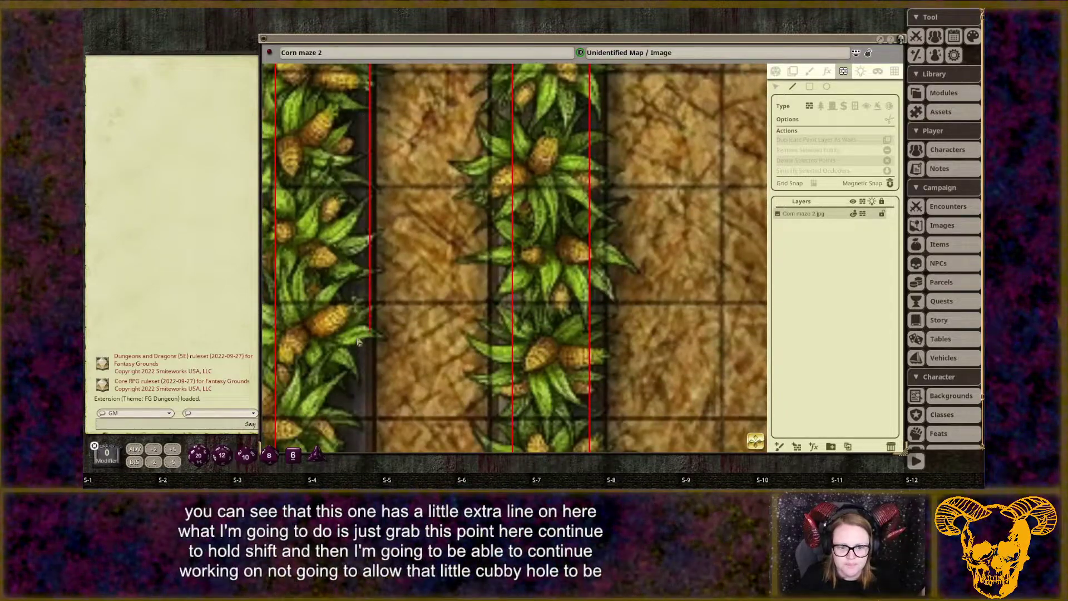
left_click_drag(362, 442, 331, 28)
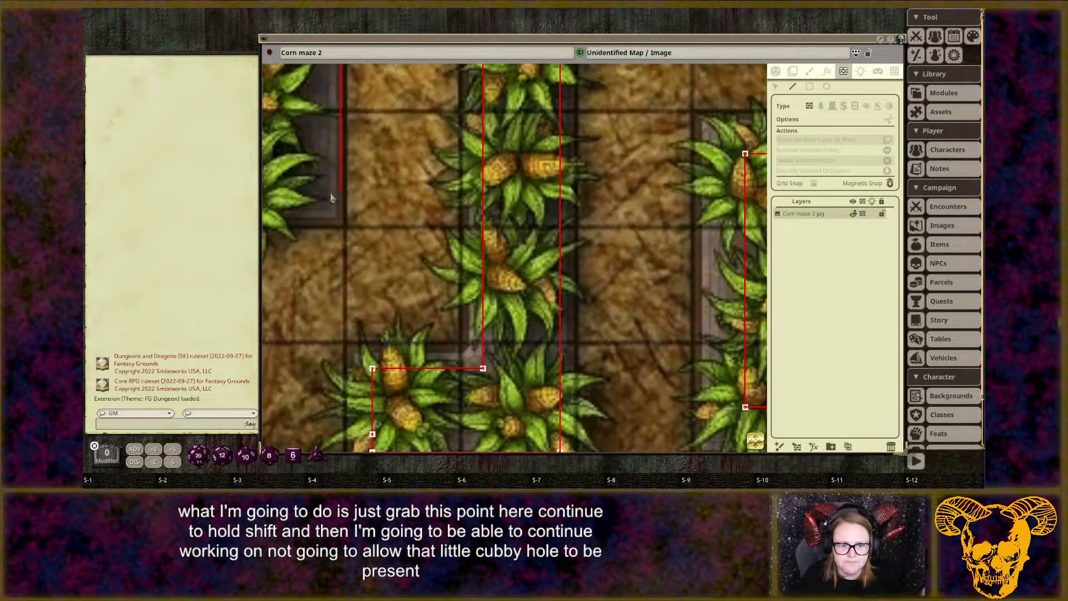
left_click_drag(290, 223, 564, 260)
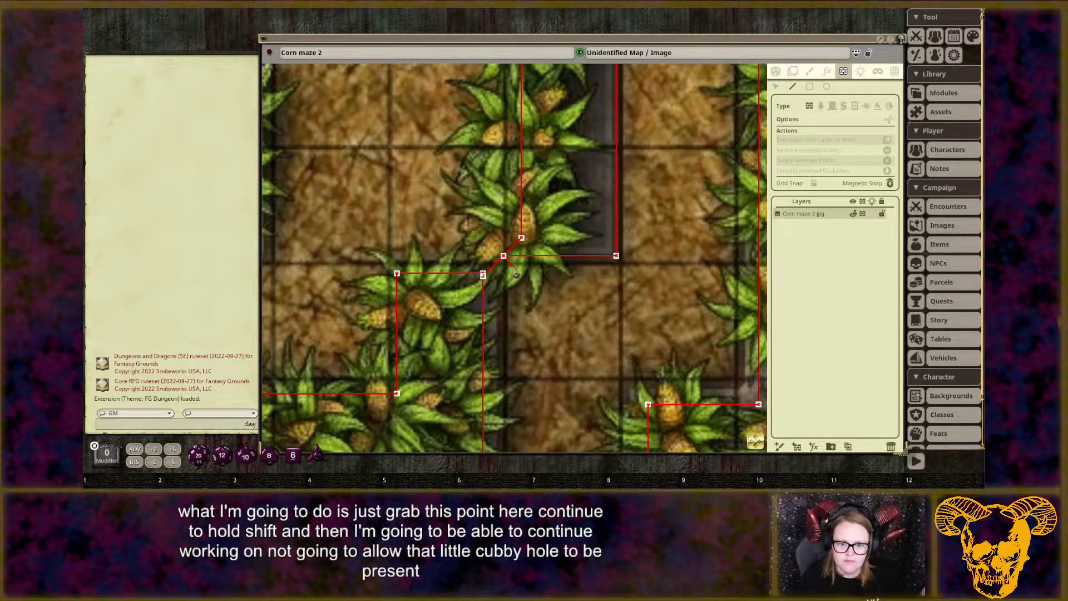
scroll(510, 272, "up", 10)
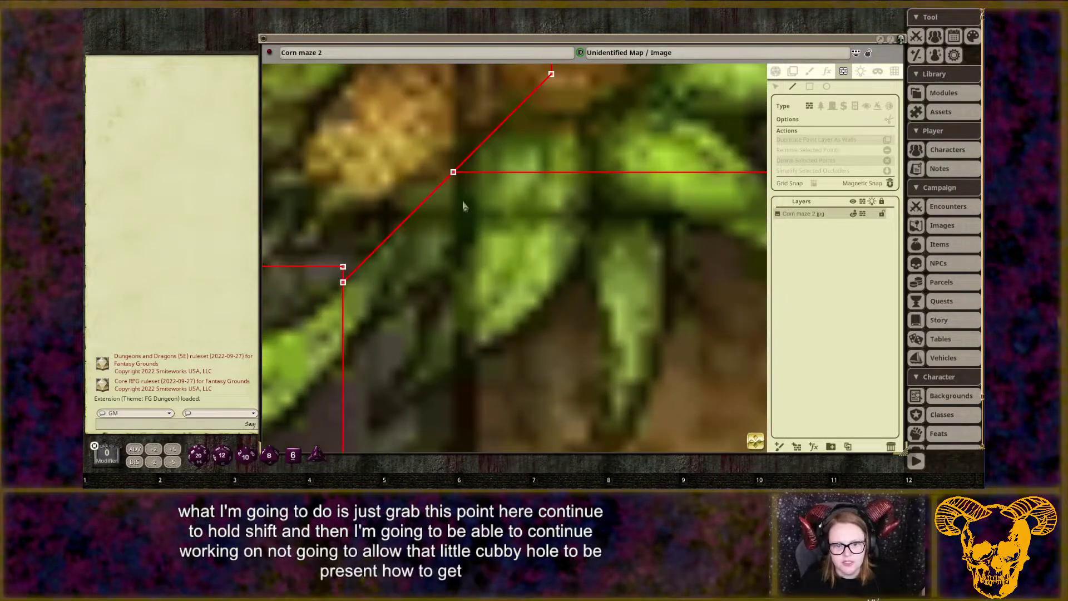
scroll(446, 178, "down", 10)
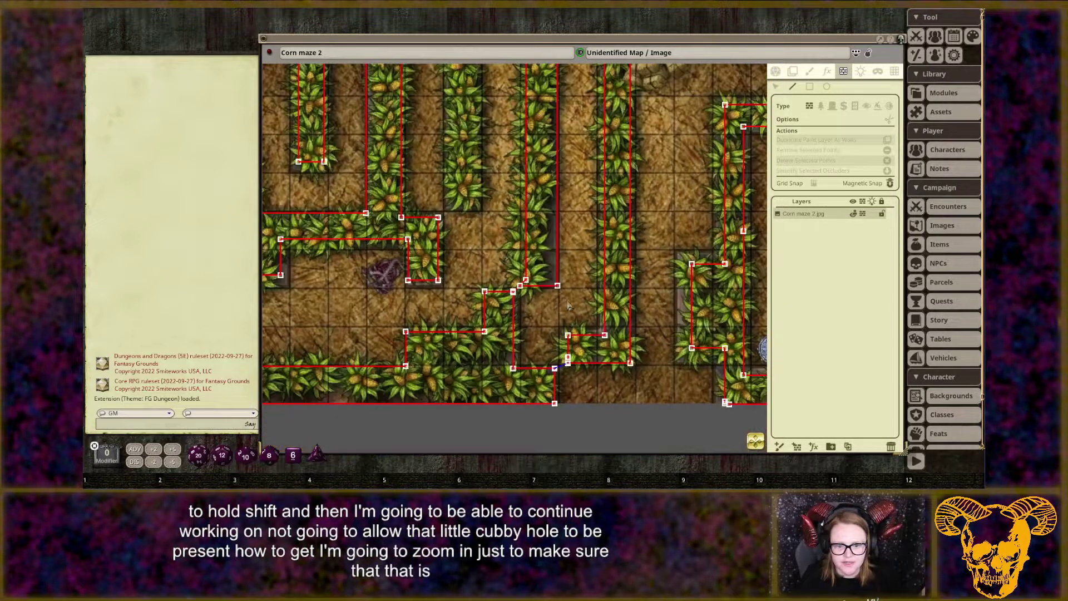
Trace a wall from the neighbouring unwalled hedge's lower end up its east side, east along its south side and north to the existing wall.
scroll(565, 305, "down", 5)
scroll(450, 292, "up", 6)
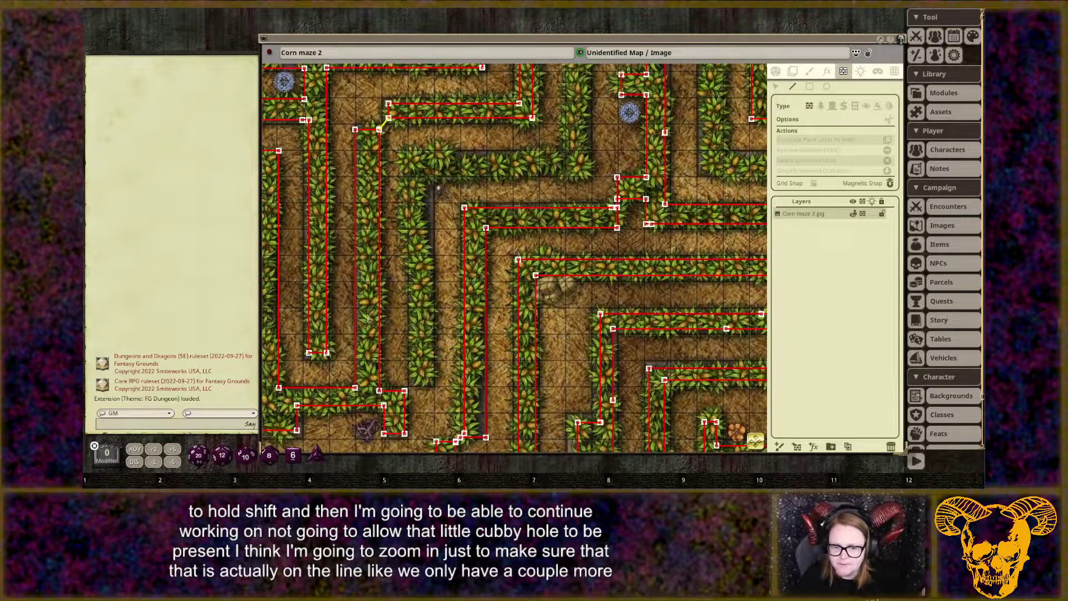
left_click(435, 383)
left_click(432, 174)
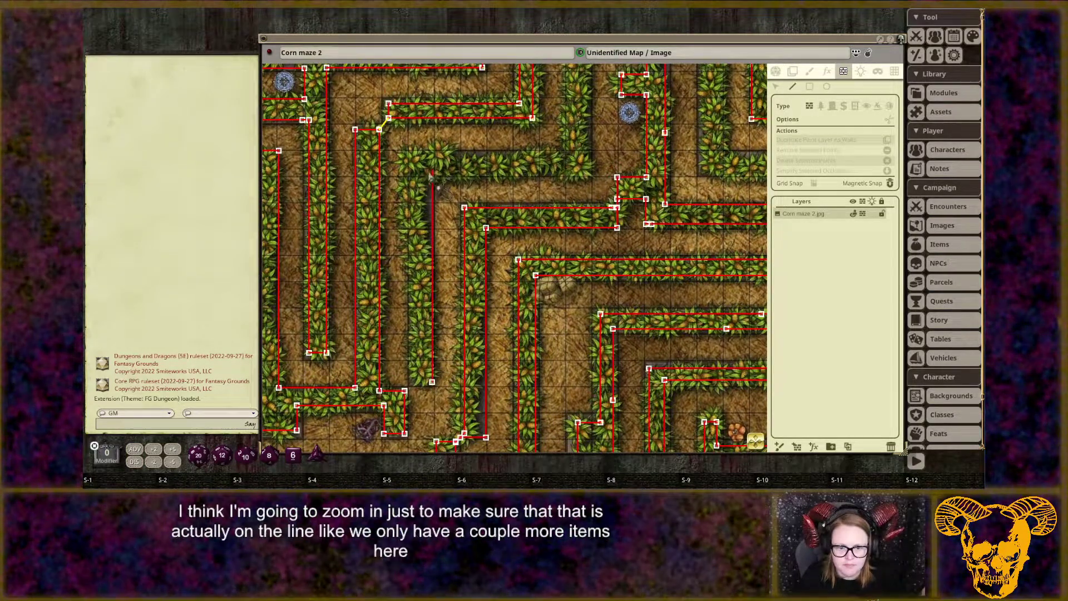
left_click(584, 175)
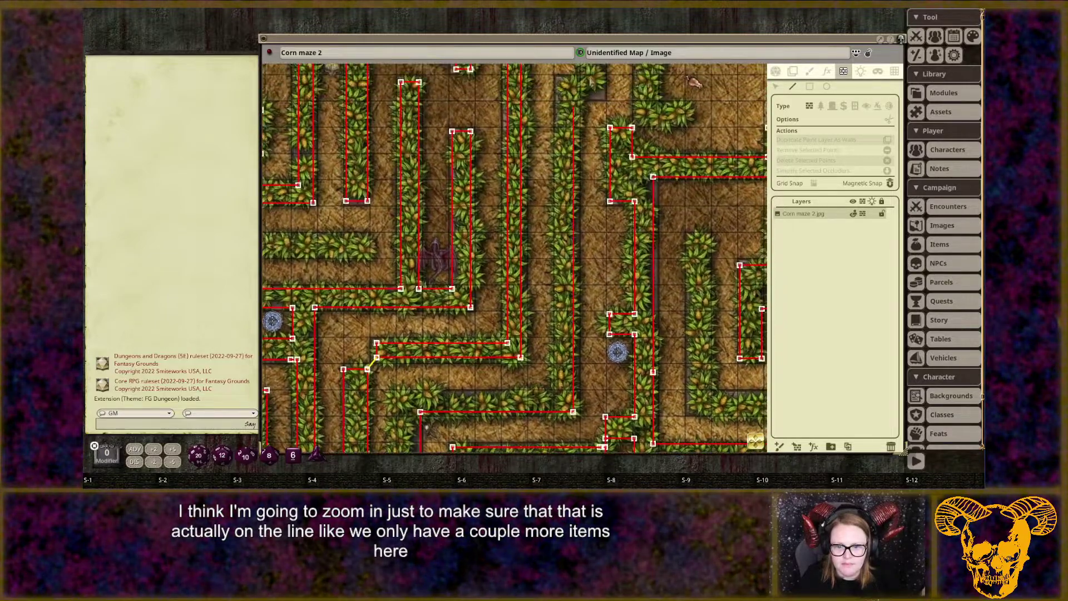
left_click(605, 96)
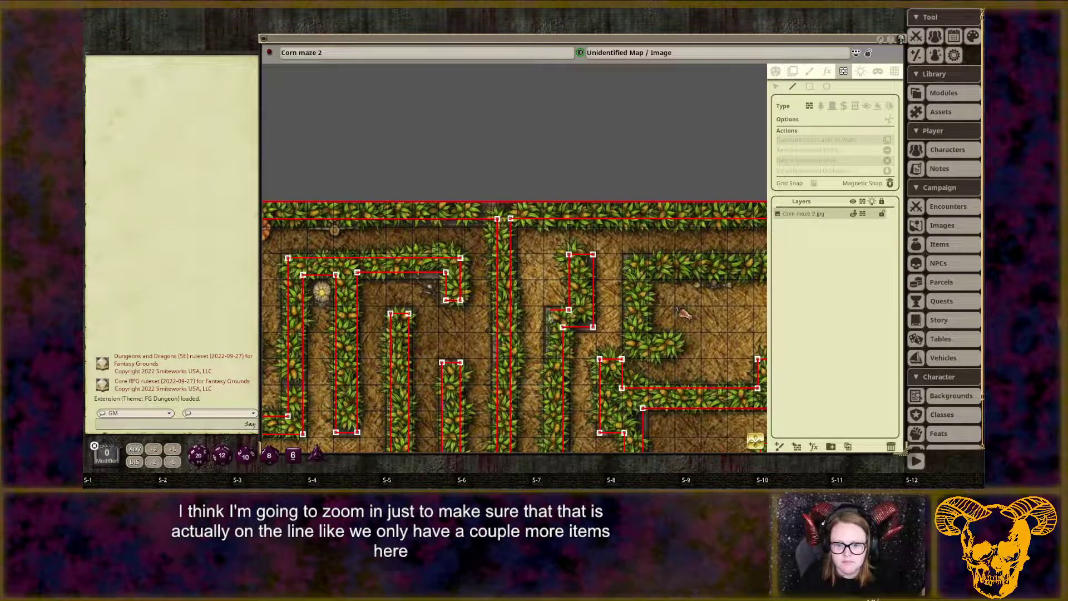
Run the wall back along the same hedge's west and north sides and close it around the hedge's lower end.
left_click_drag(538, 425, 555, 111)
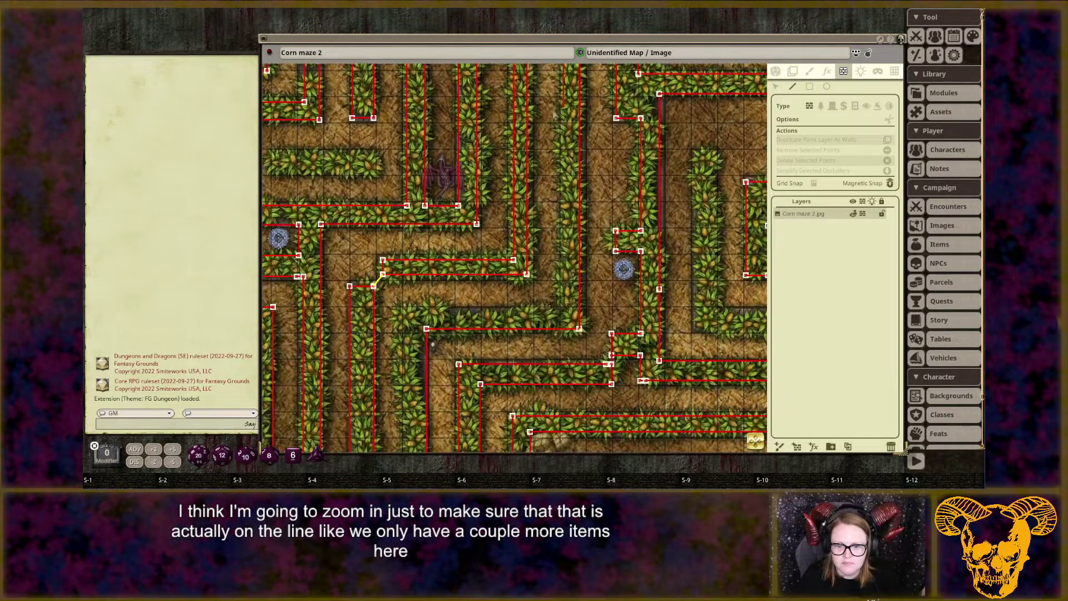
left_click(564, 312)
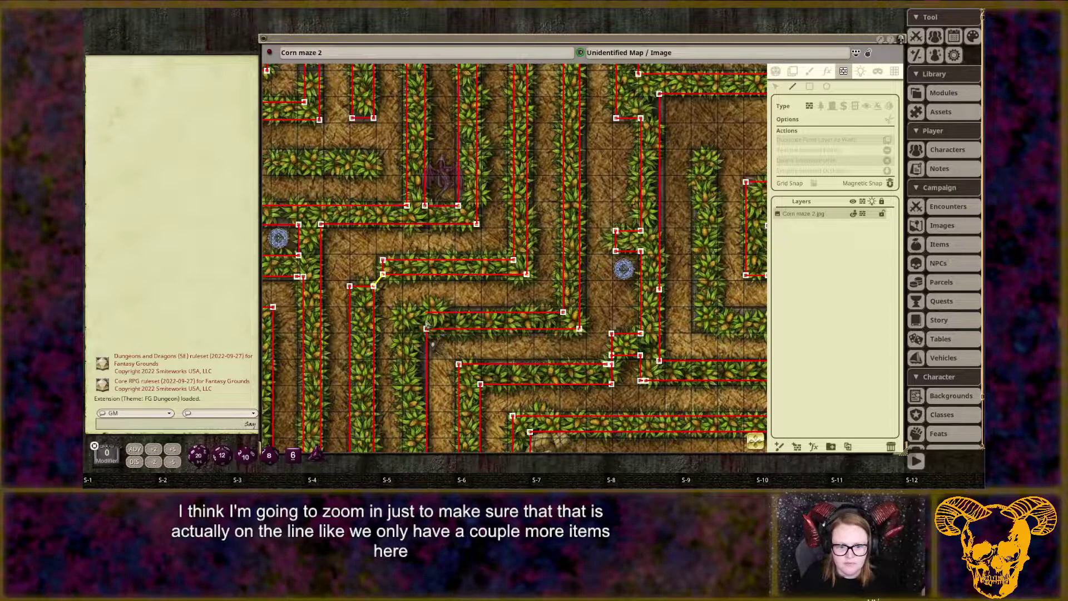
left_click(406, 312)
left_click_drag(415, 405, 391, 89)
left_click(388, 223, "shift")
double_click(404, 222)
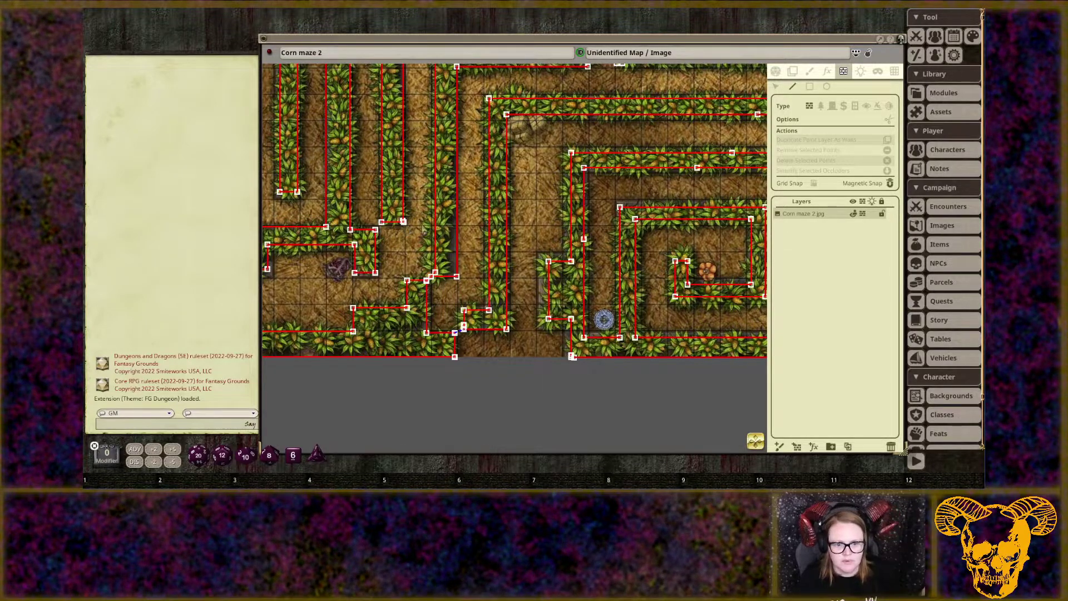
Delete the extra wall point at the hedge's lower end and reposition the remaining corner point.
scroll(406, 229, "up", 10)
left_click(777, 87)
left_click(386, 159)
key("Delete")
mouse_move(381, 155)
left_mouse_down()
mouse_move(378, 167)
mouse_move(352, 162)
mouse_move(382, 157)
left_mouse_up()
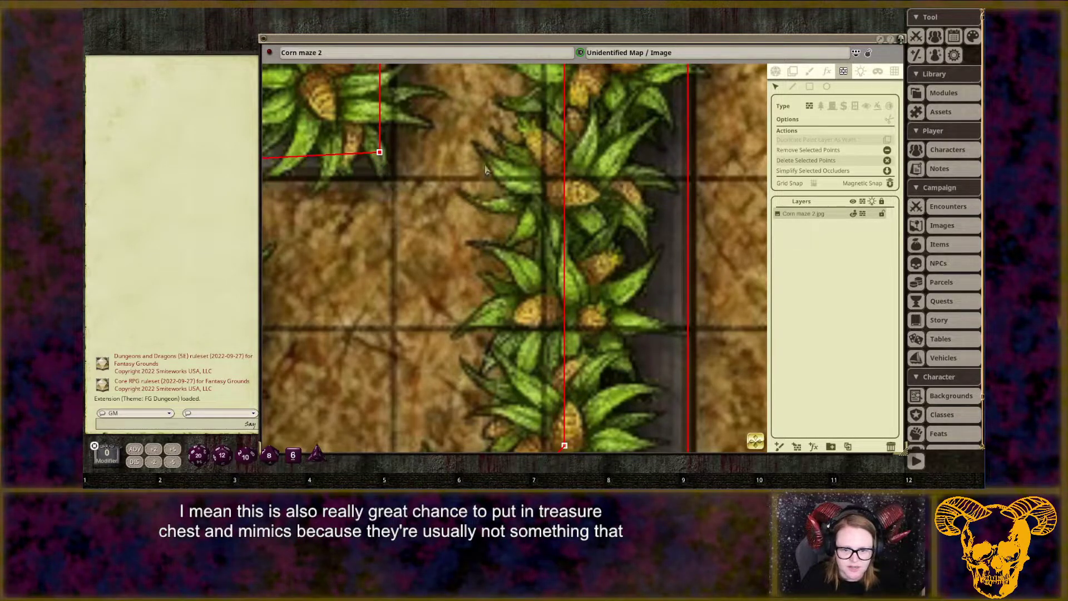
scroll(486, 169, "down", 5)
scroll(511, 248, "up", 5)
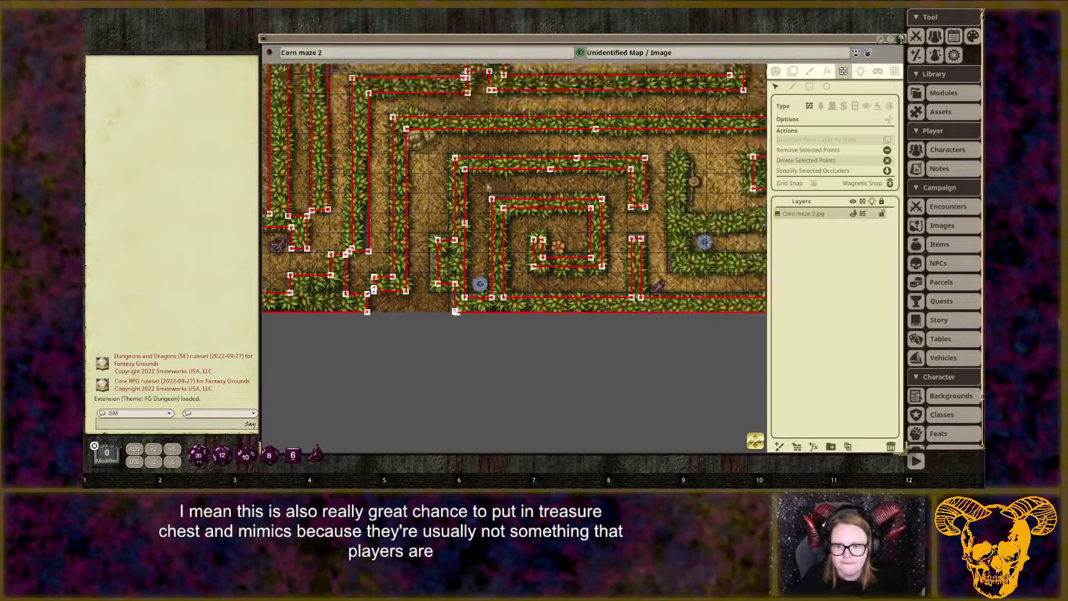
Trace a wall around the two-armed hedge near the map's southeast corner, following both arms around the blue circle.
scroll(429, 329, "up", 3)
left_click_drag(489, 353, 435, 152)
left_click(793, 87)
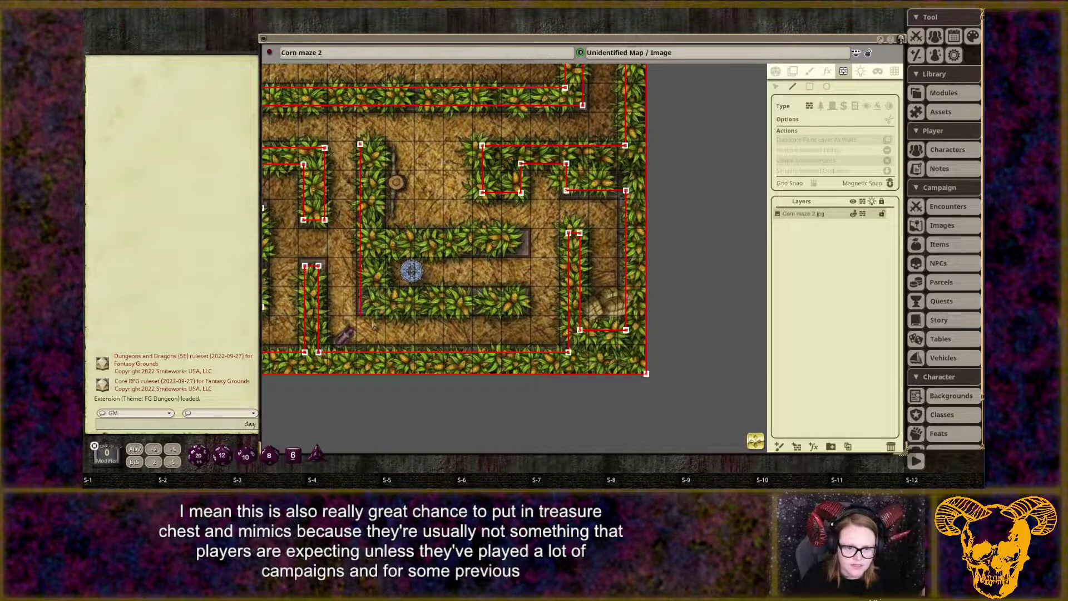
left_click(369, 315)
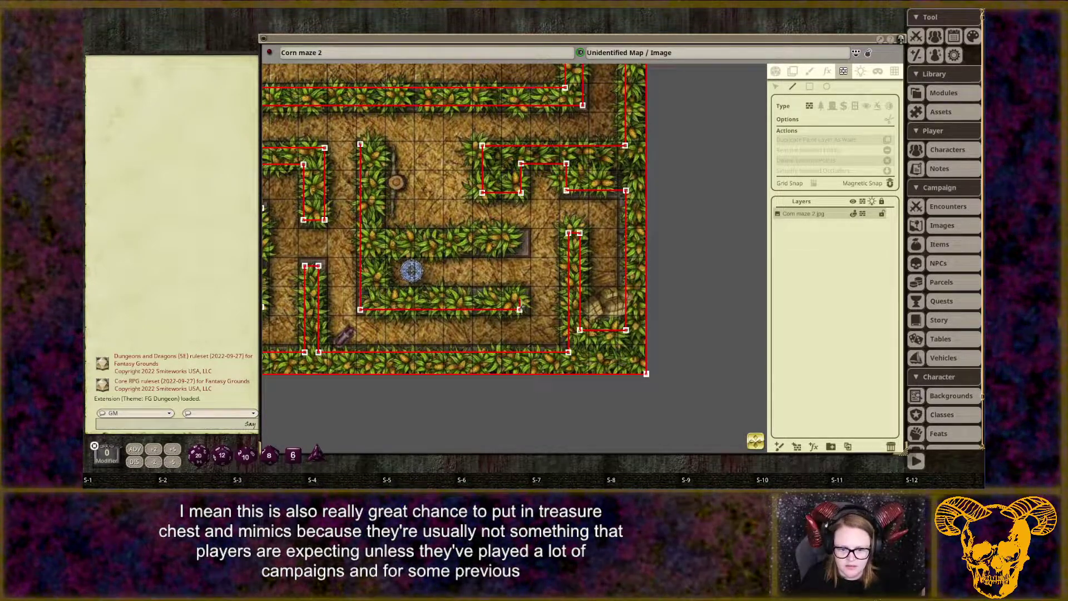
left_click(519, 292)
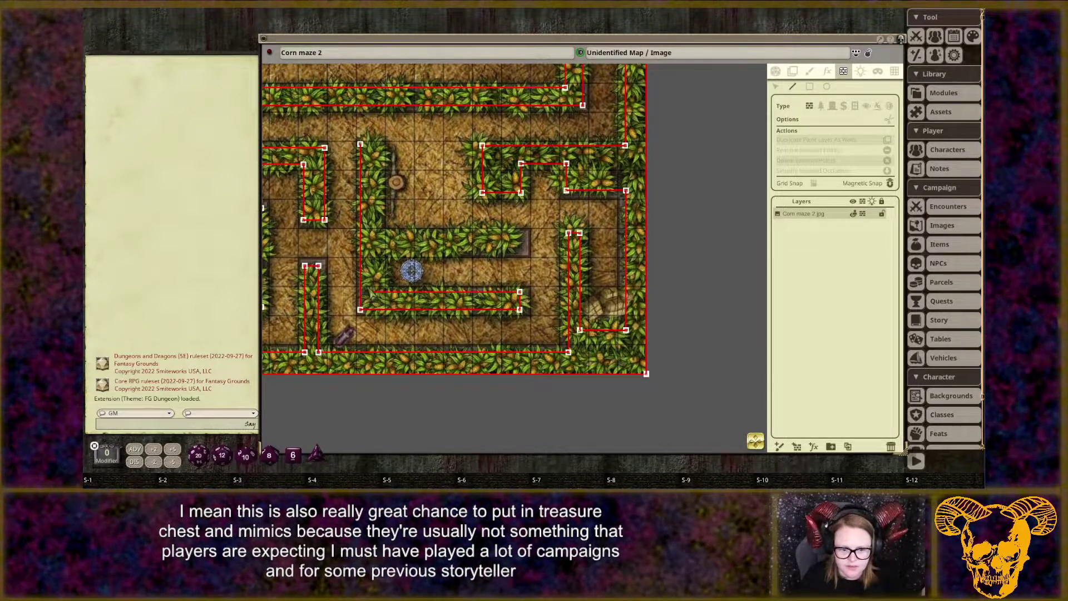
left_click(379, 292)
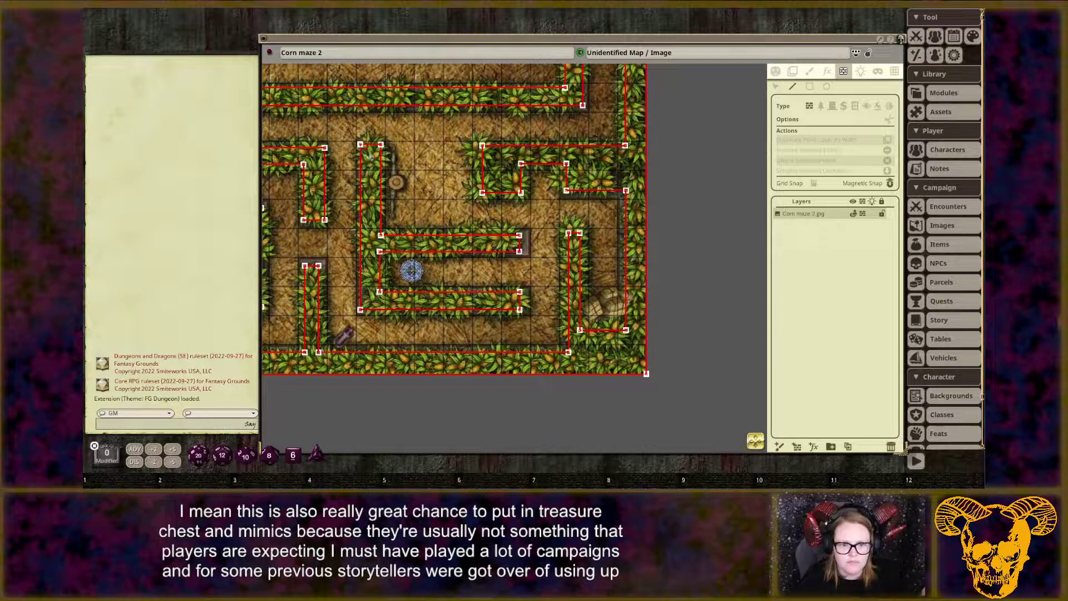
Trace a wall around the unwalled L-shaped hedge, along its south and west sides, over its northern end and back along the inner side.
left_click_drag(413, 149, 440, 352)
left_click_drag(398, 204, 669, 258)
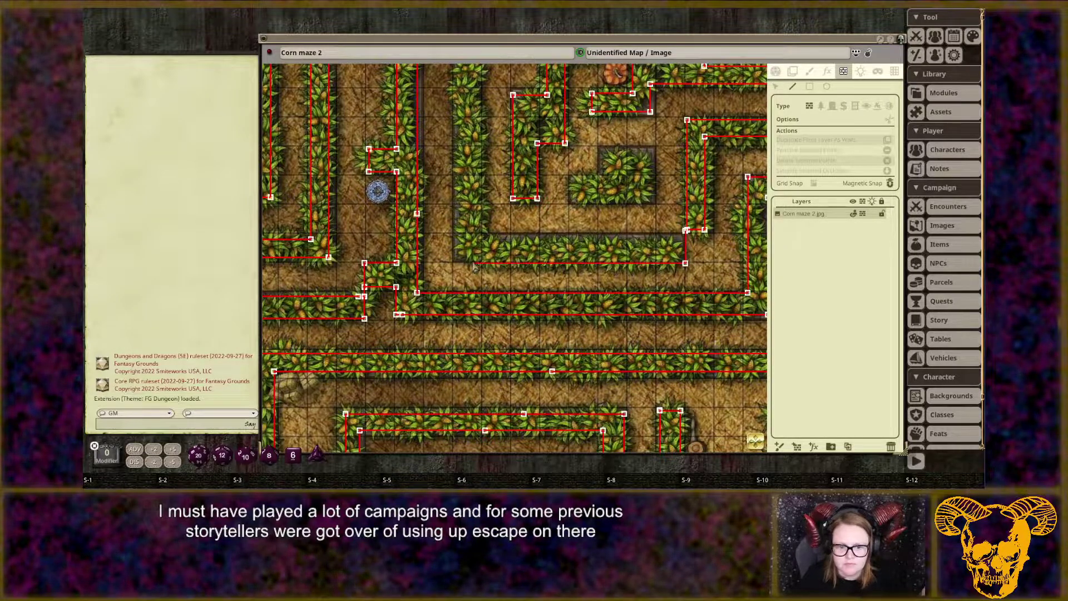
left_click_drag(465, 82, 461, 299)
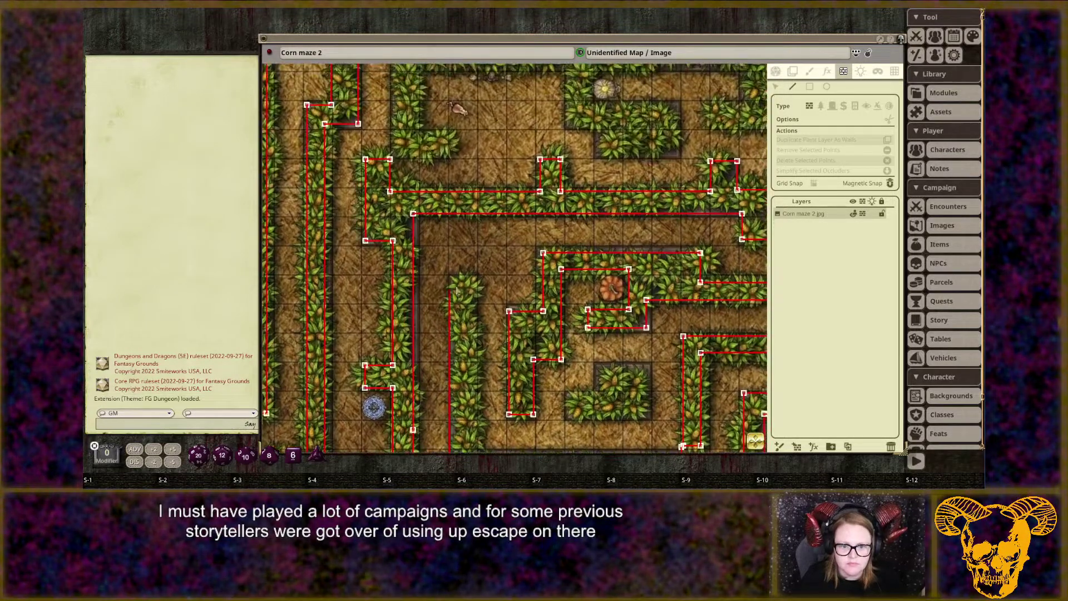
left_click_drag(478, 404, 486, 172)
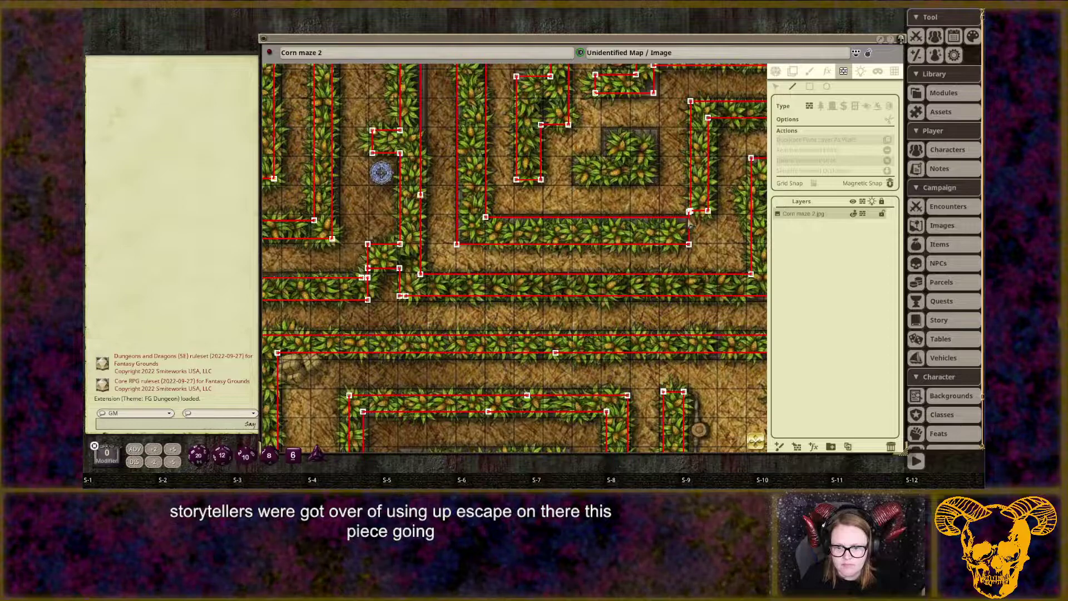
Move the end points at the L-shaped hedge's eastern end onto the adjoining vertical hedge's wall corner to close the gap.
scroll(688, 222, "up", 6)
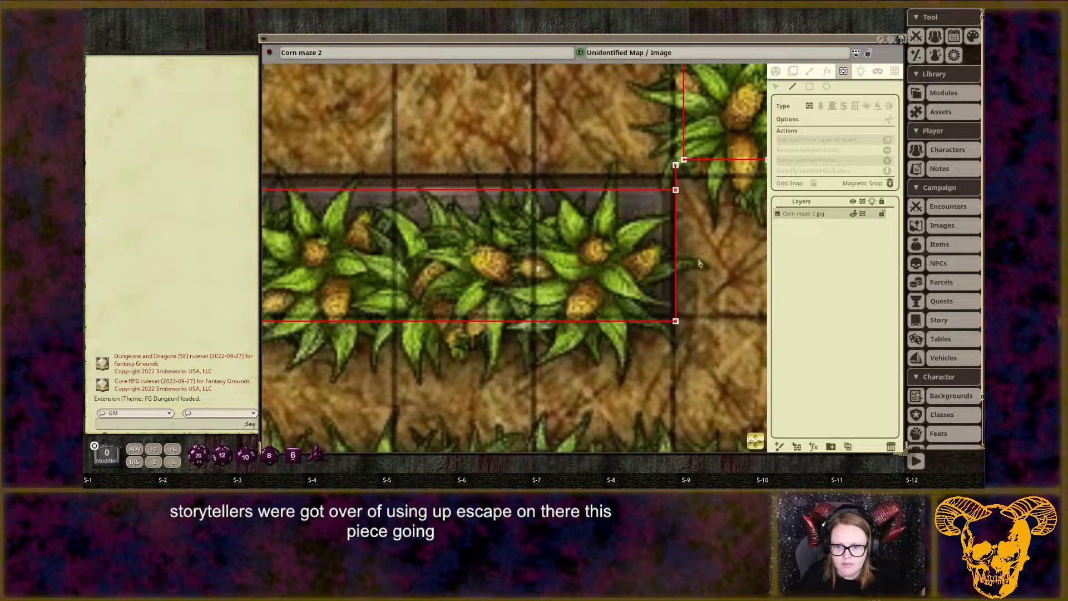
left_click(778, 87)
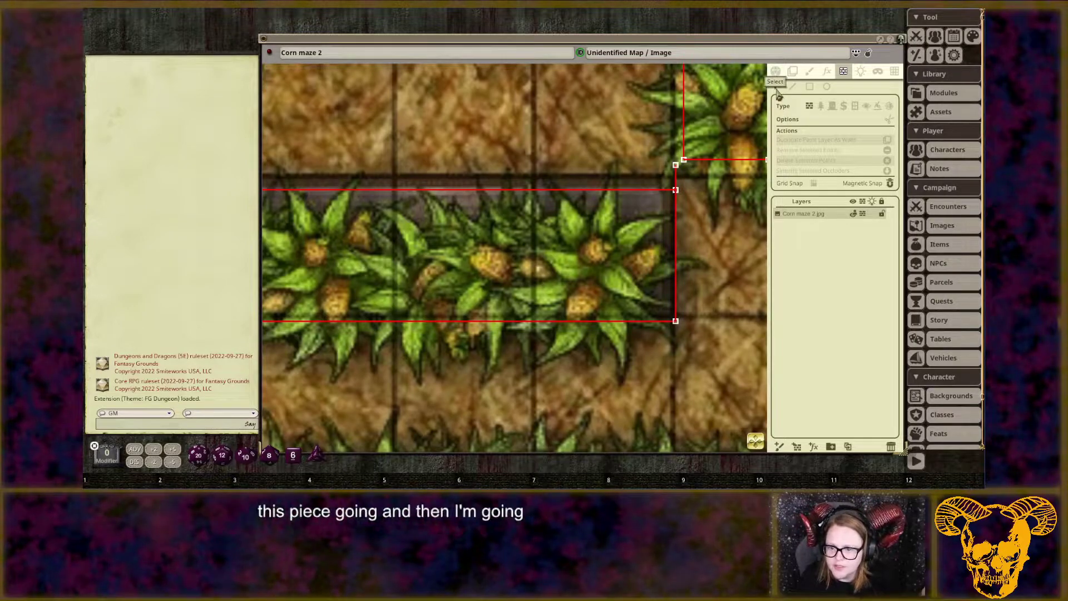
left_click(684, 160)
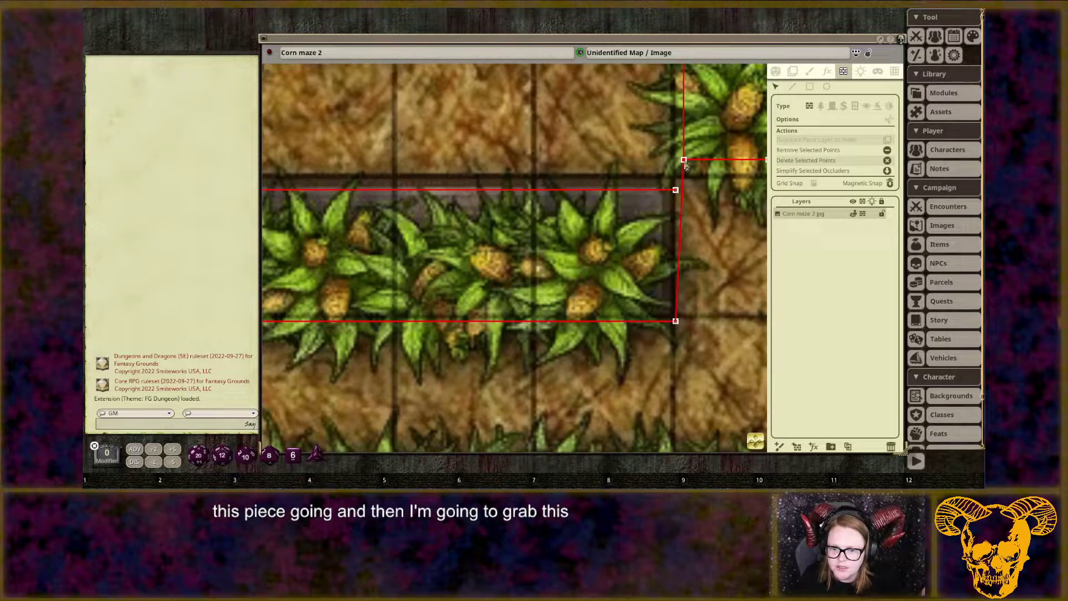
left_click(675, 191)
left_click_drag(676, 192, 682, 192)
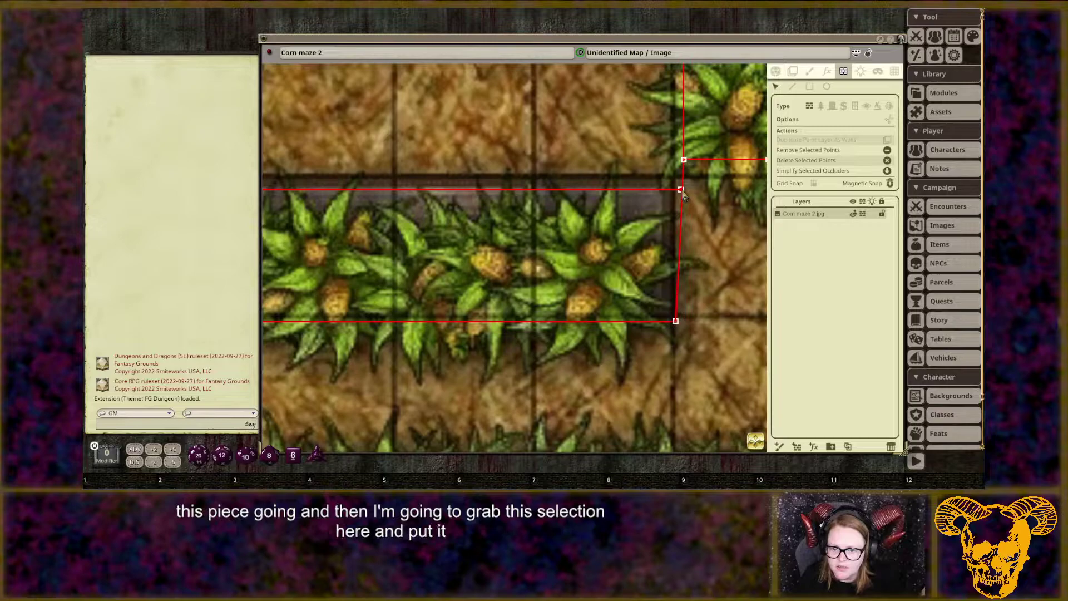
scroll(736, 211, "down", 5)
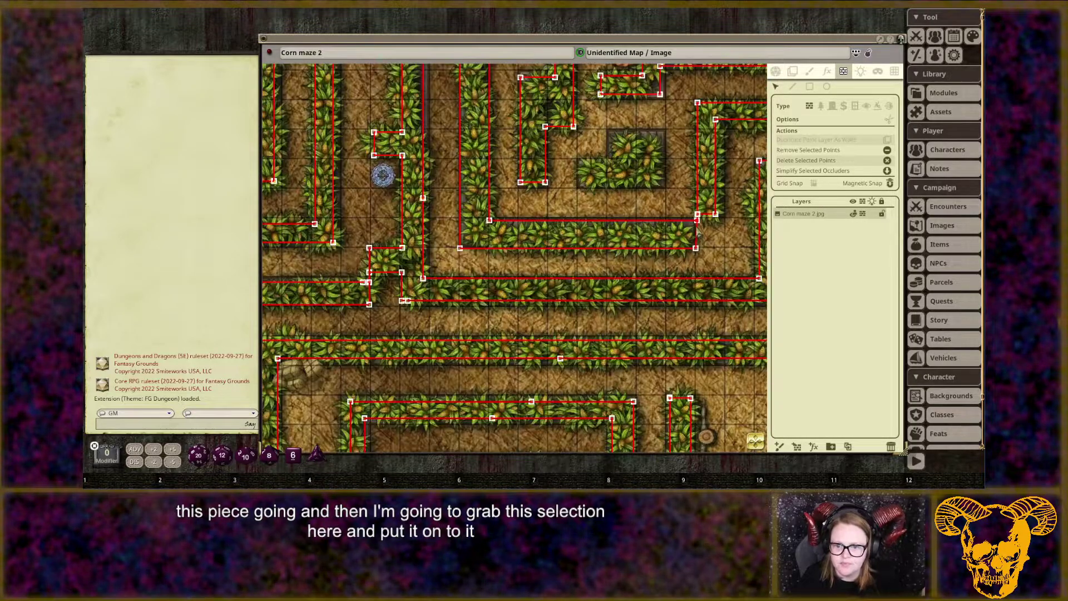
left_click(792, 87)
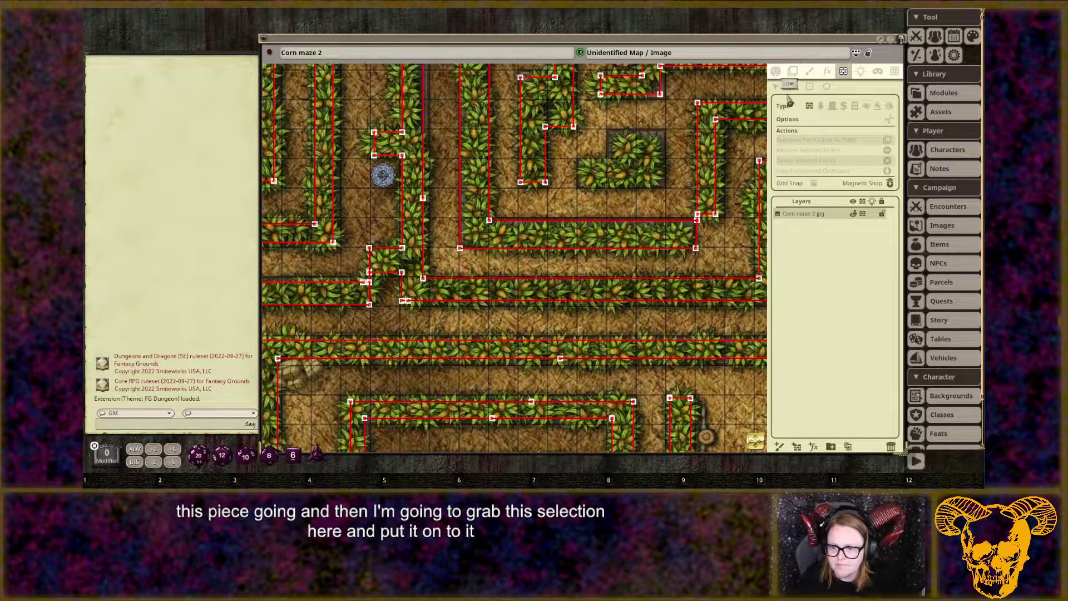
Trace a wall around the small unwalled stepped hedge at the centre of the eastern spiral, starting from its northeast corner.
left_click(664, 132)
double_click(664, 186)
left_click(664, 186)
left_click(579, 186)
left_click(579, 158)
left_click(612, 158)
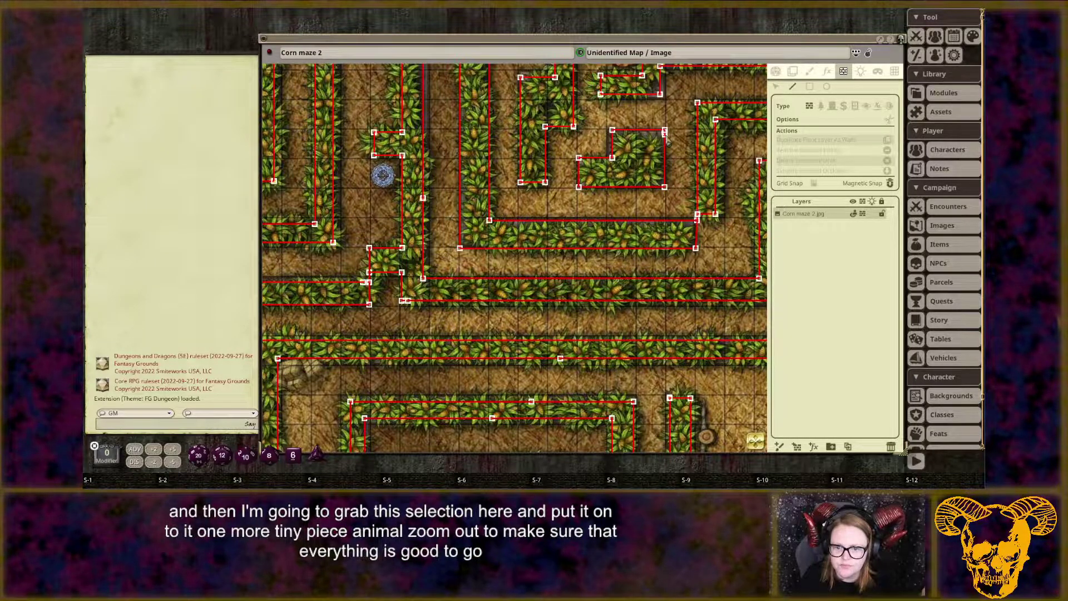
Move the loose end point at the small hedge's northeast corner onto the adjoining wall point to close the outline.
scroll(667, 139, "up", 5)
scroll(647, 222, "up", 3)
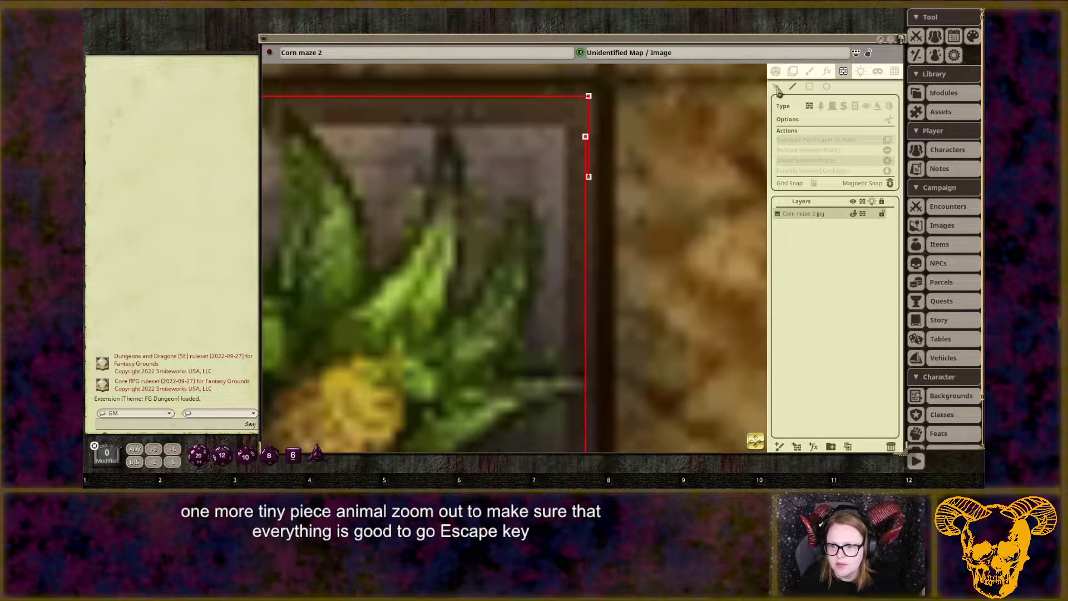
left_click(777, 87)
left_click(585, 137)
scroll(588, 178, "down", 8)
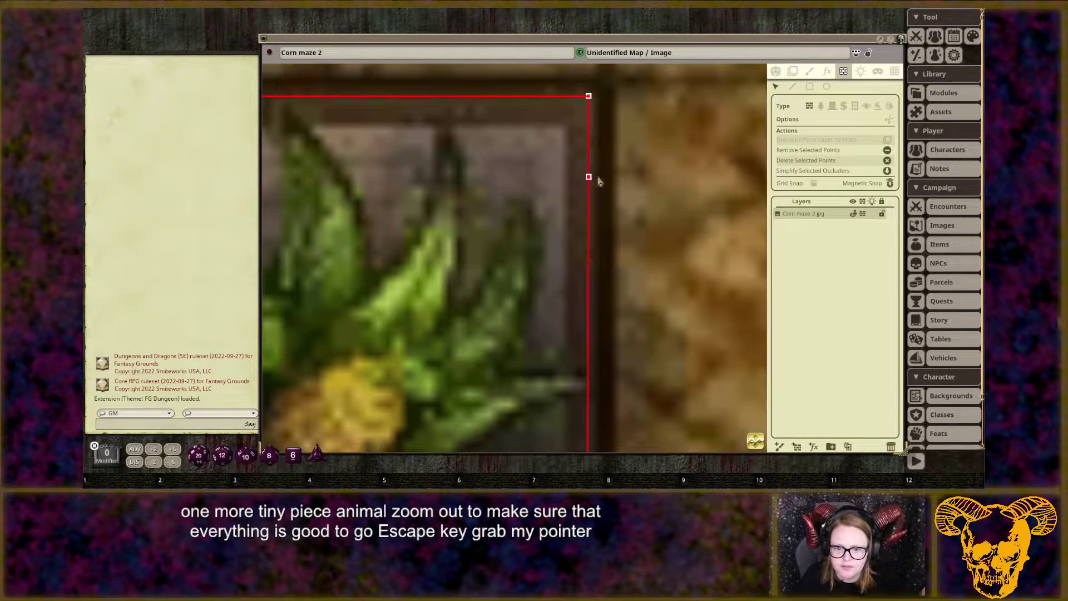
scroll(621, 206, "down", 5)
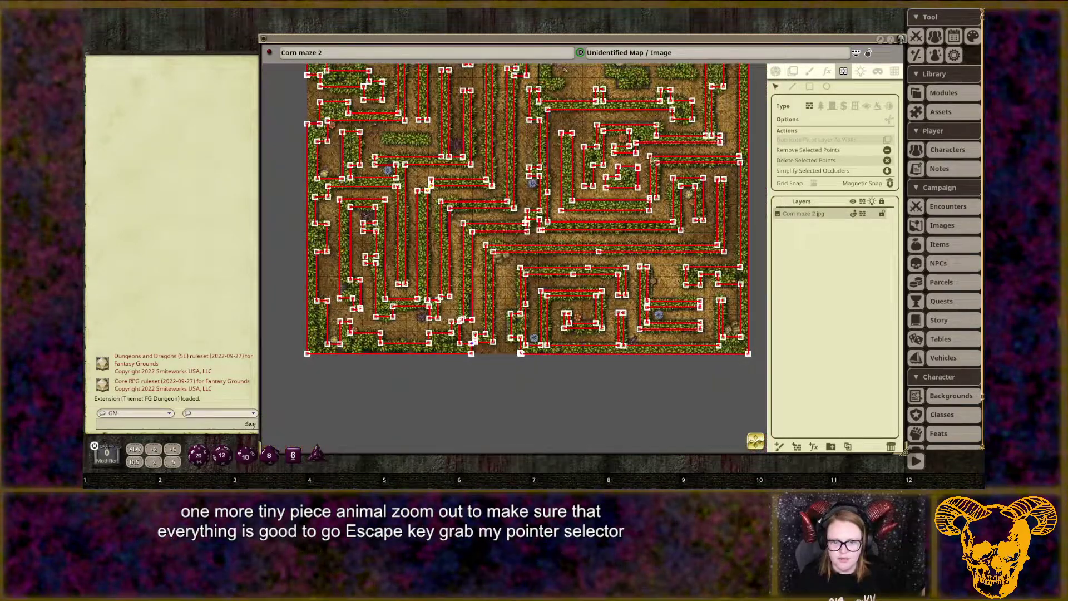
Trace a wall around the large unwalled hedge in the map's northeast, following its eastern hook, middle arm, southwest stub and outer west and north sides.
scroll(625, 101, "up", 6)
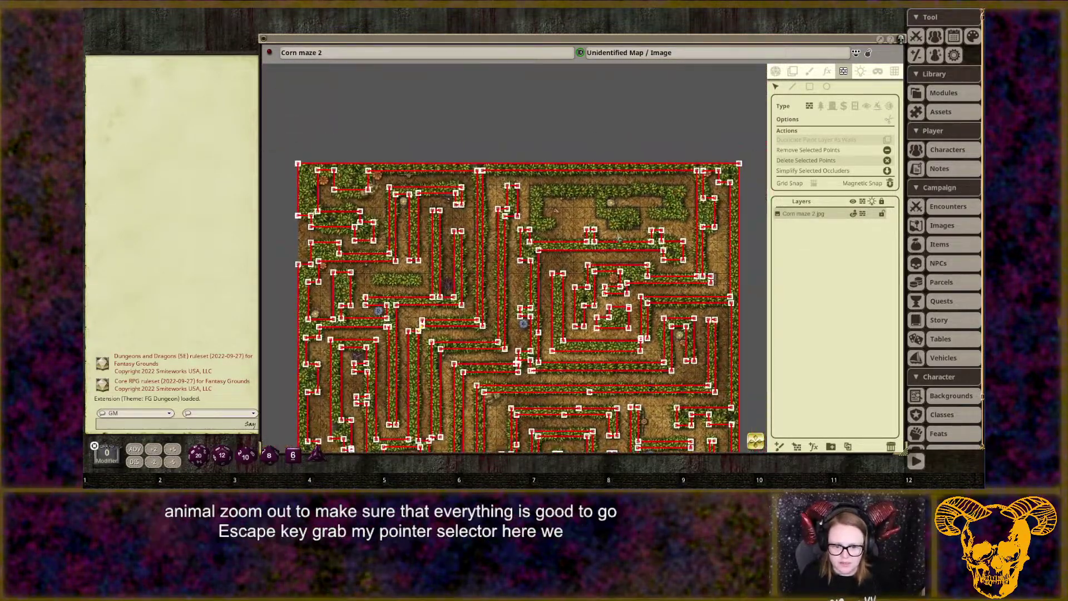
scroll(696, 111, "up", 5)
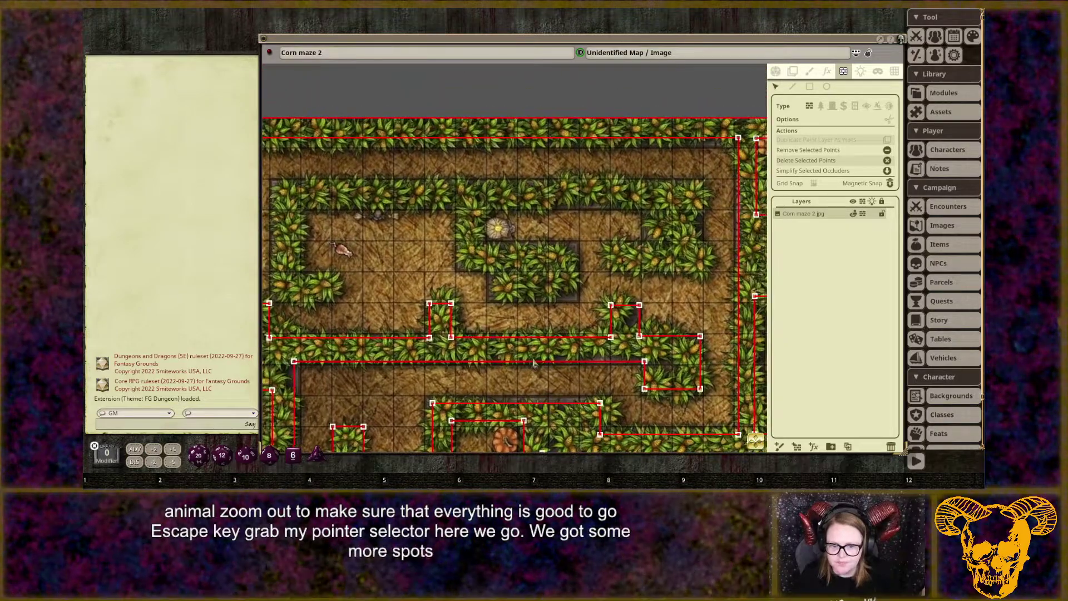
left_click(793, 87)
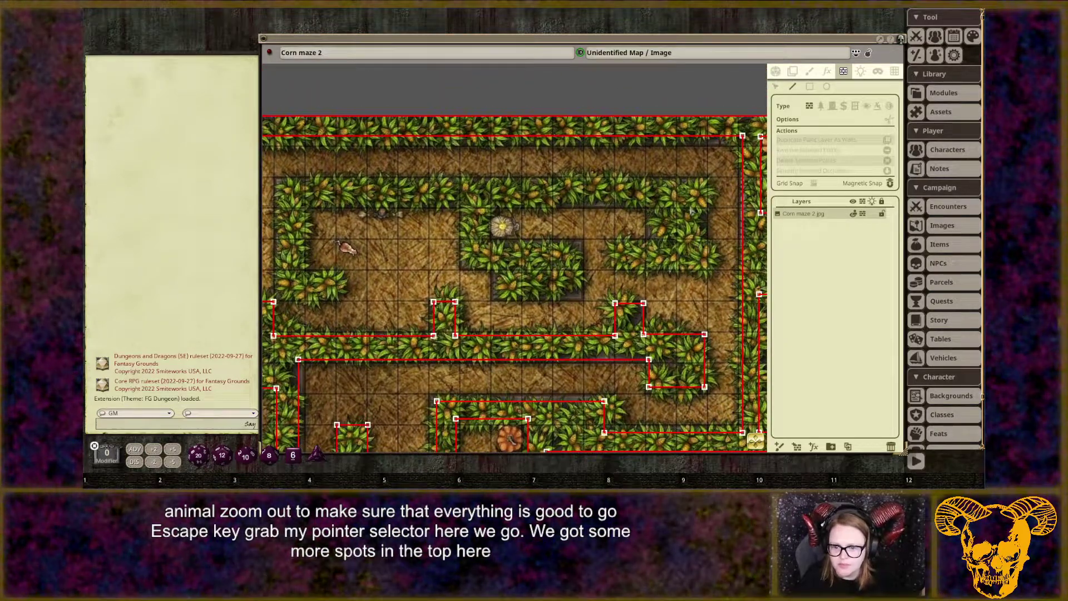
left_click(703, 185)
left_click(702, 265)
left_click(617, 265)
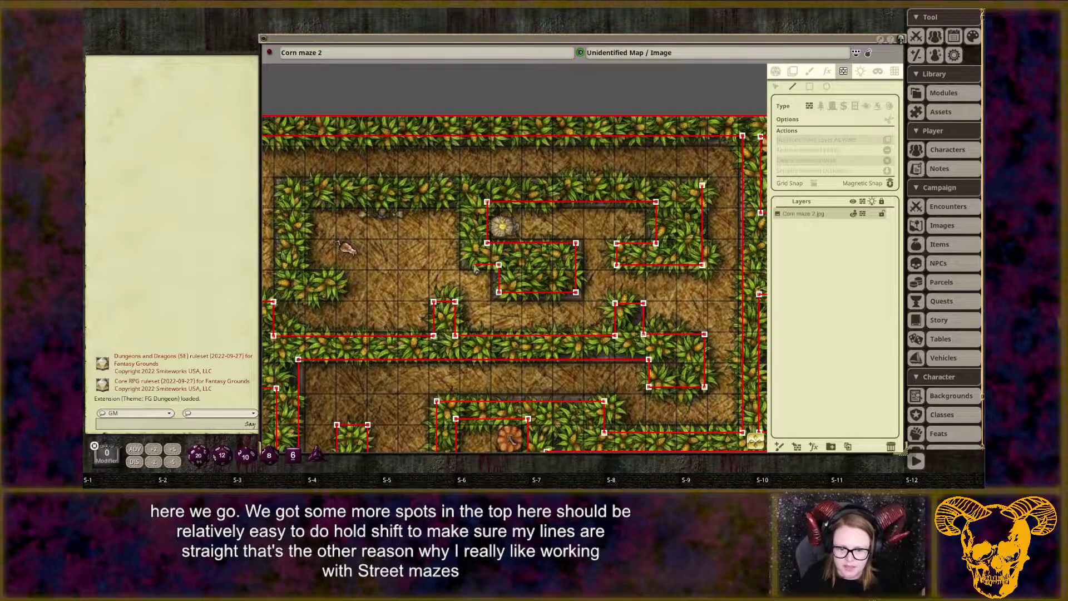
left_click(465, 200)
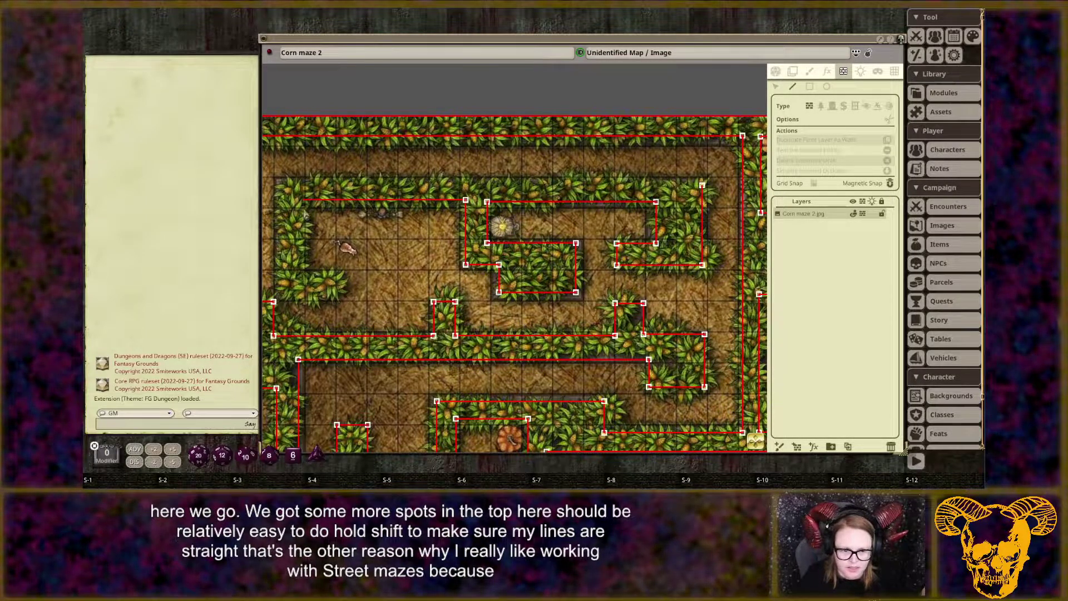
left_click(304, 276)
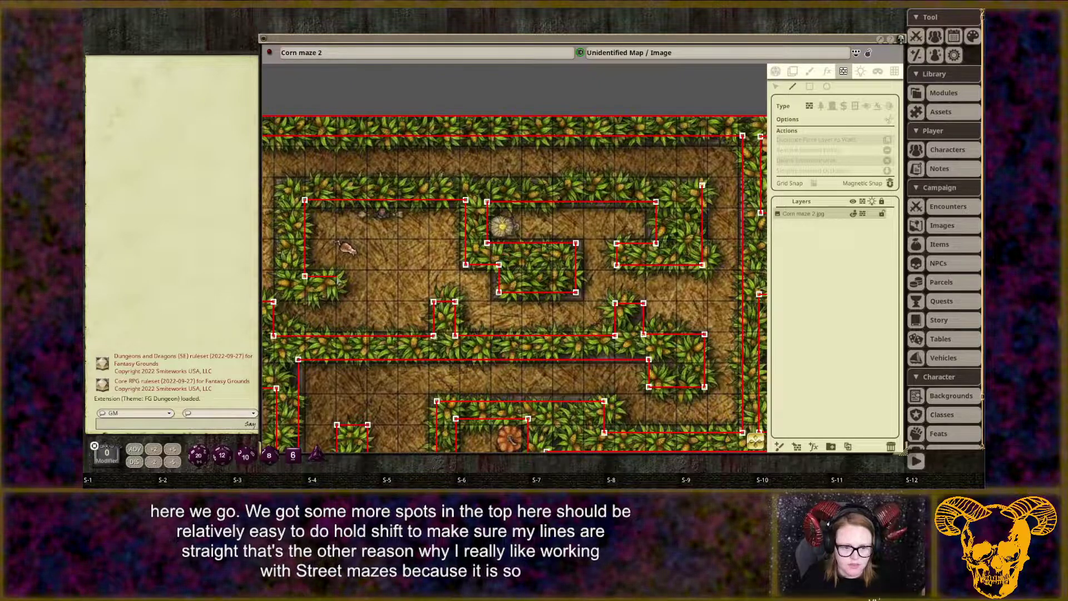
left_click(336, 297)
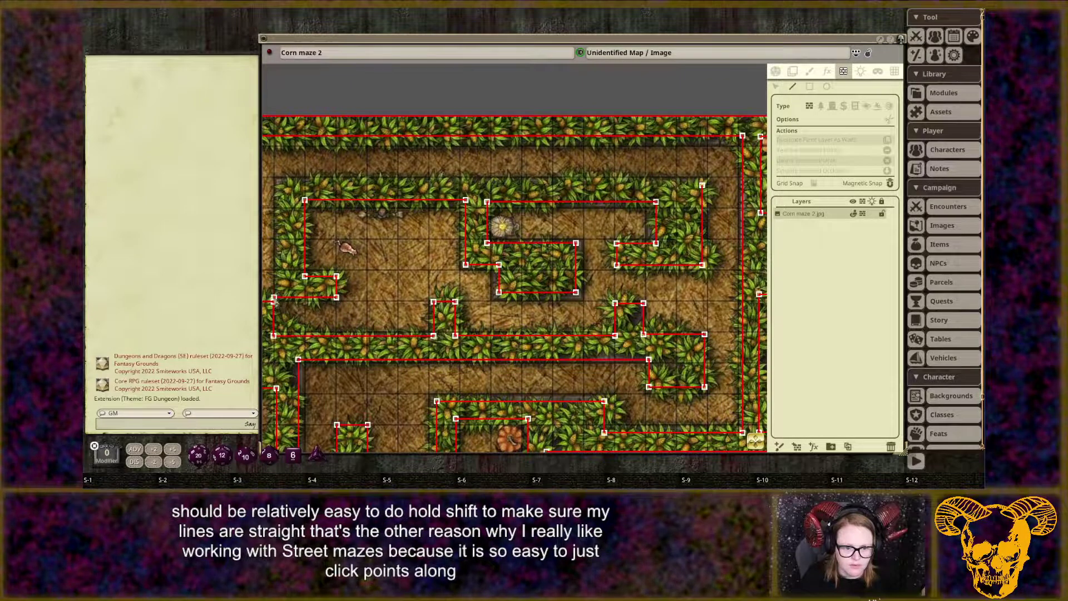
left_click(274, 179)
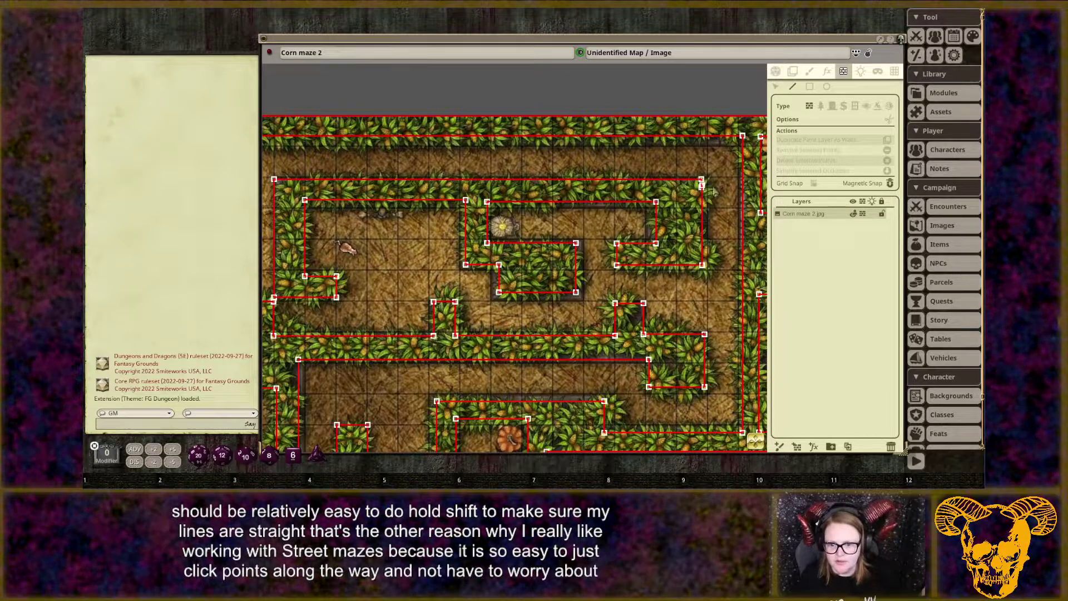
Join the wall end points at the large hedge's northeast corner and shift the corner point slightly east.
scroll(278, 294, "up", 3)
scroll(279, 289, "up", 2)
scroll(280, 289, "up", 2)
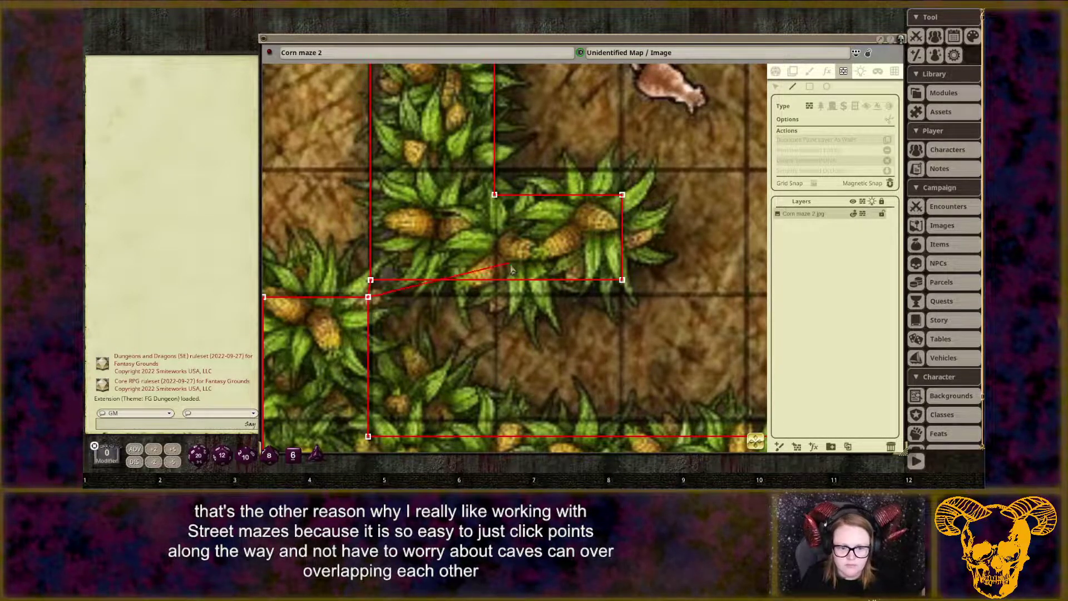
left_click_drag(694, 223, 465, 439)
scroll(698, 236, "down", 3)
left_click_drag(704, 242, 213, 283)
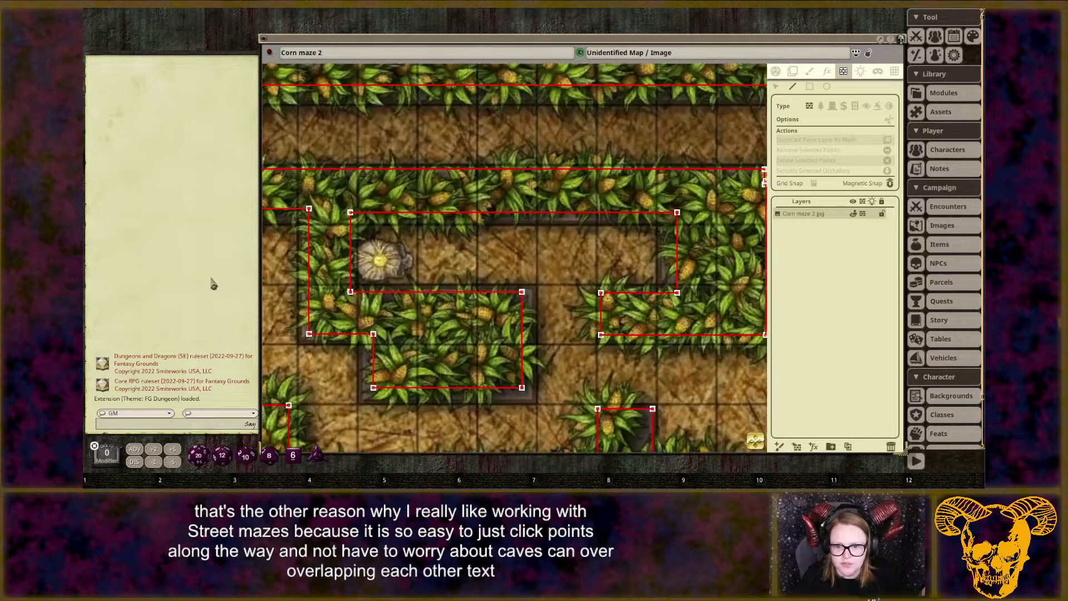
left_click_drag(653, 247, 422, 161)
scroll(423, 162, "up", 4)
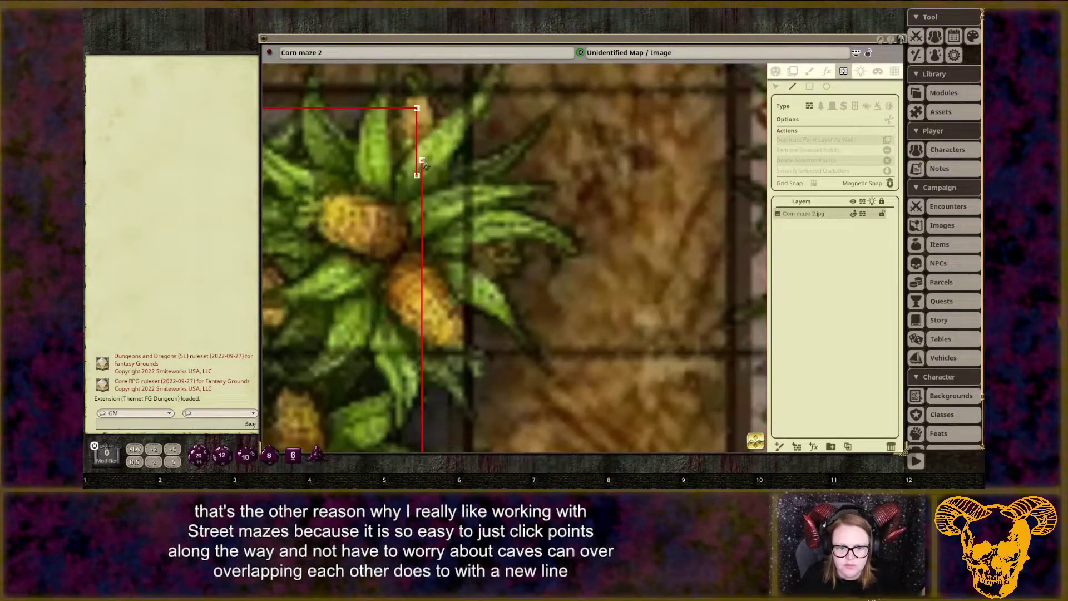
left_click_drag(418, 175, 423, 161)
left_click_drag(417, 108, 427, 109)
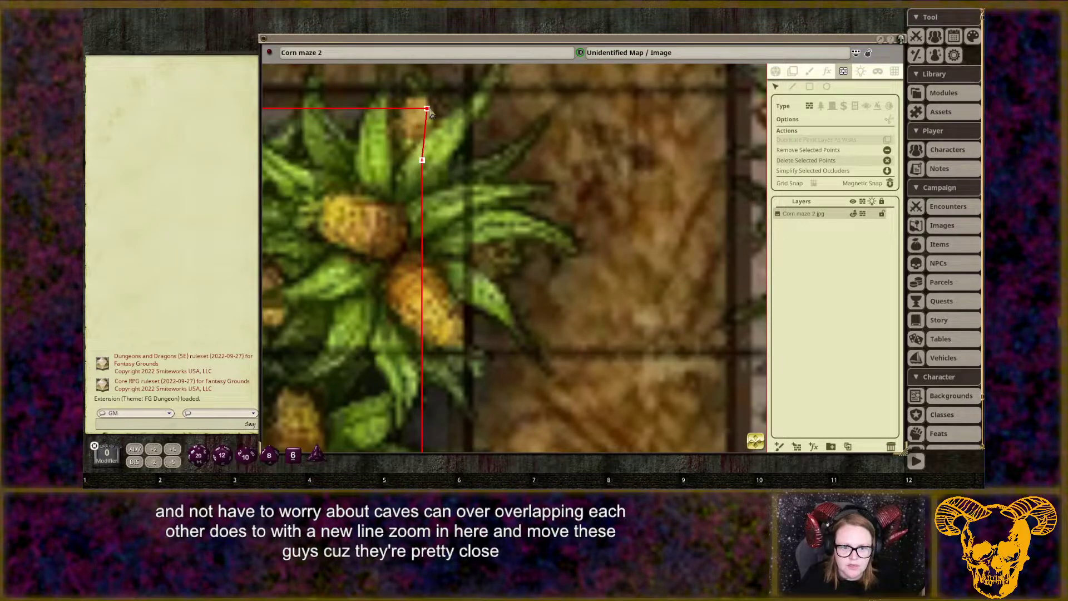
scroll(427, 113, "down", 8)
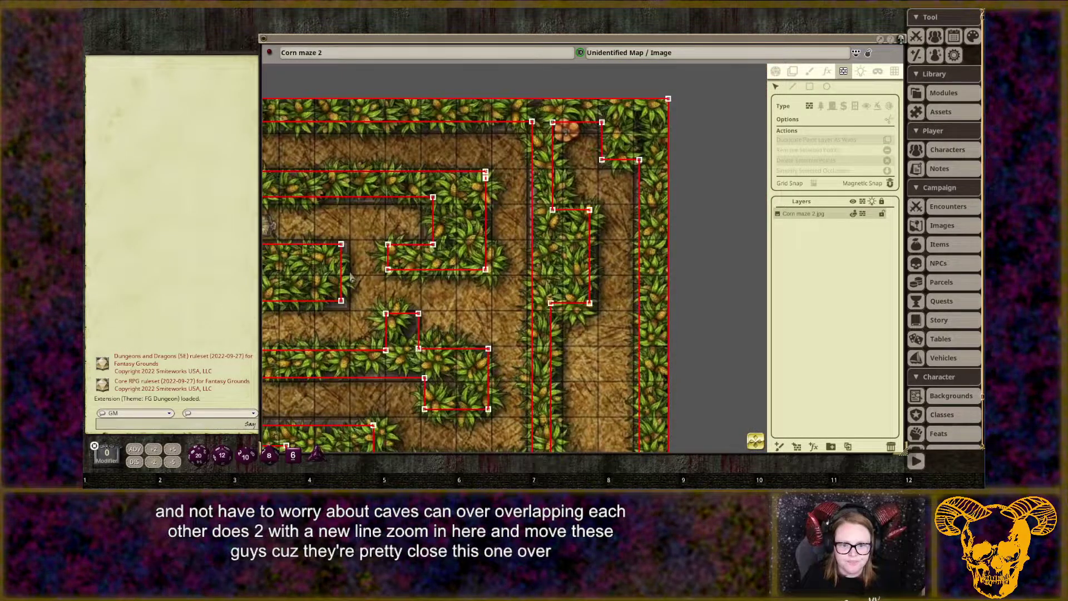
Draw a rectangular wall around the isolated horizontal hedge in the map's northwest part.
scroll(547, 136, "down", 6)
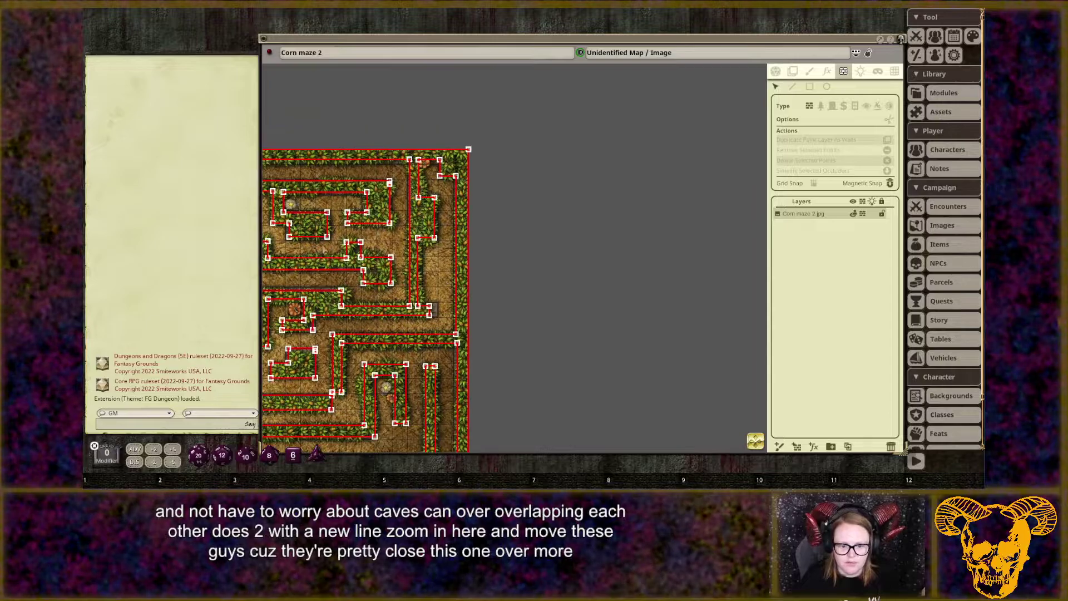
scroll(547, 136, "up", 3)
scroll(433, 257, "down", 2)
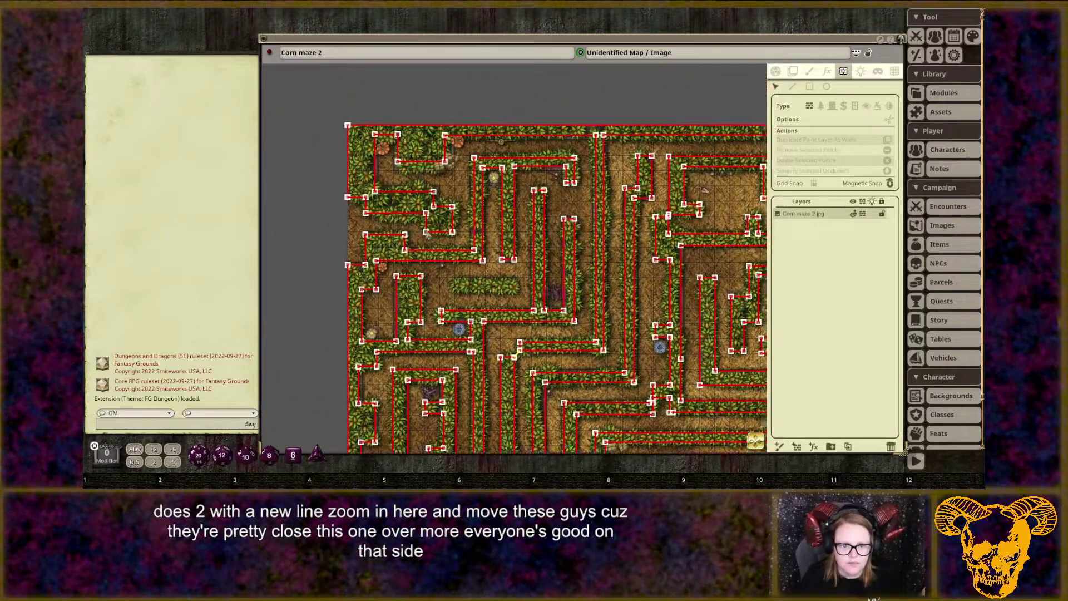
scroll(433, 257, "up", 5)
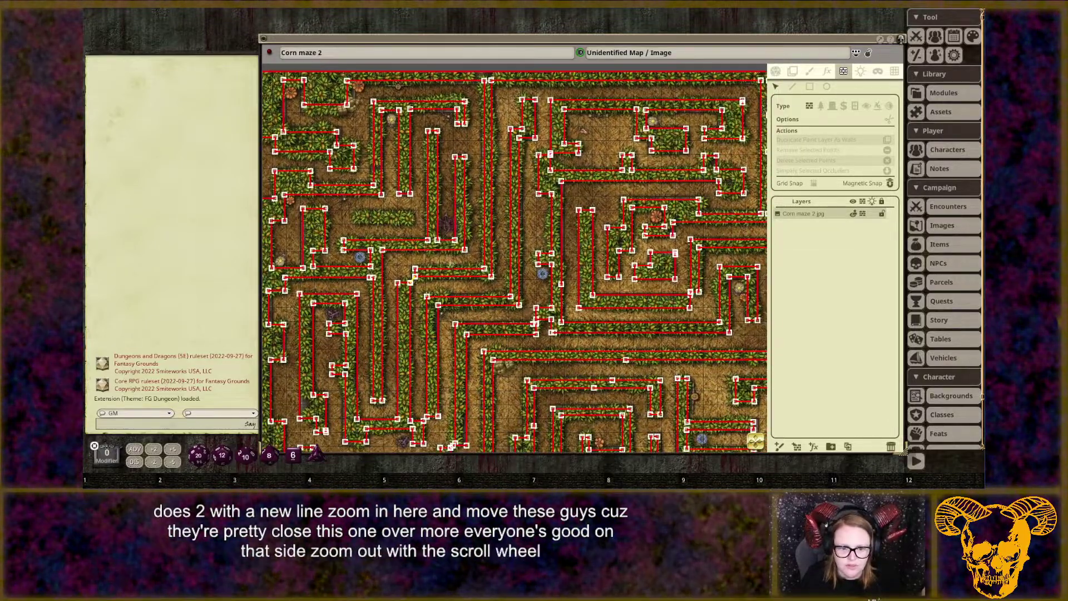
left_click(809, 87)
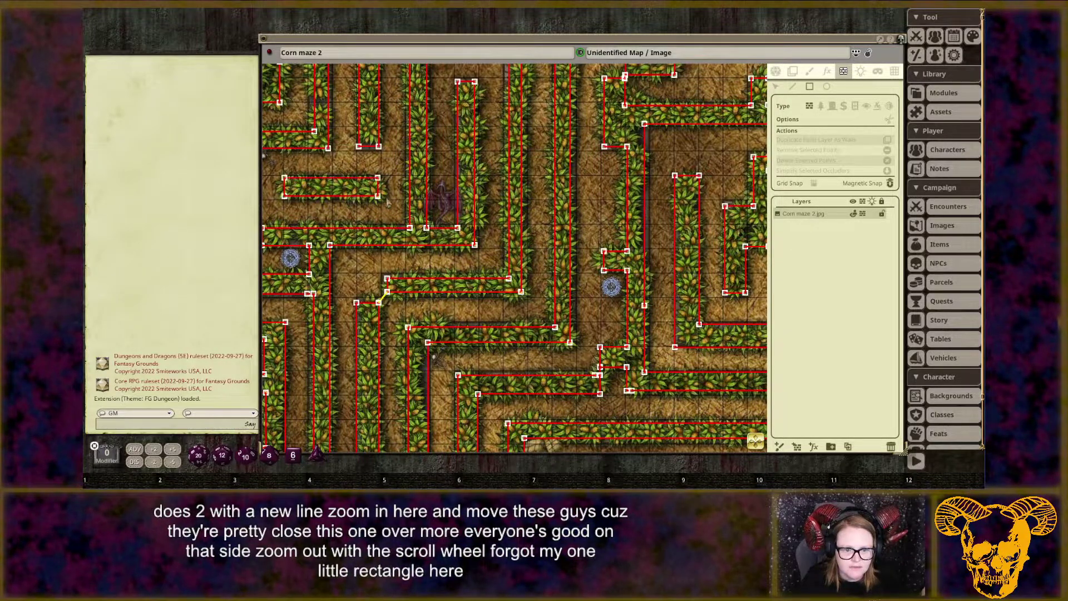
scroll(382, 202, "down", 5)
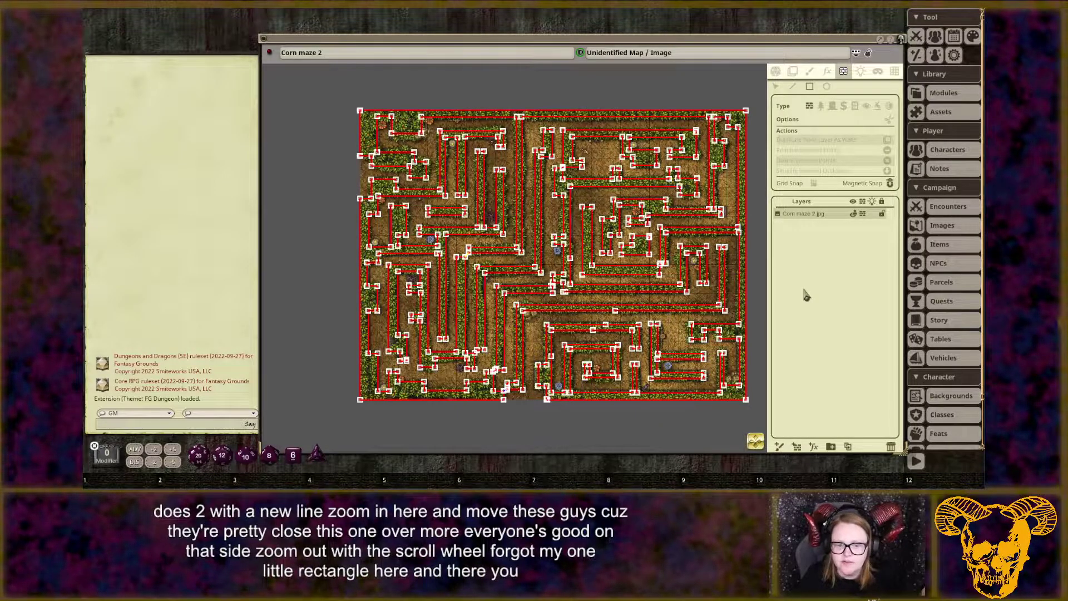
Switch from wall editing to placing lights, with the maze's southwest area in view.
scroll(579, 342, "up", 3)
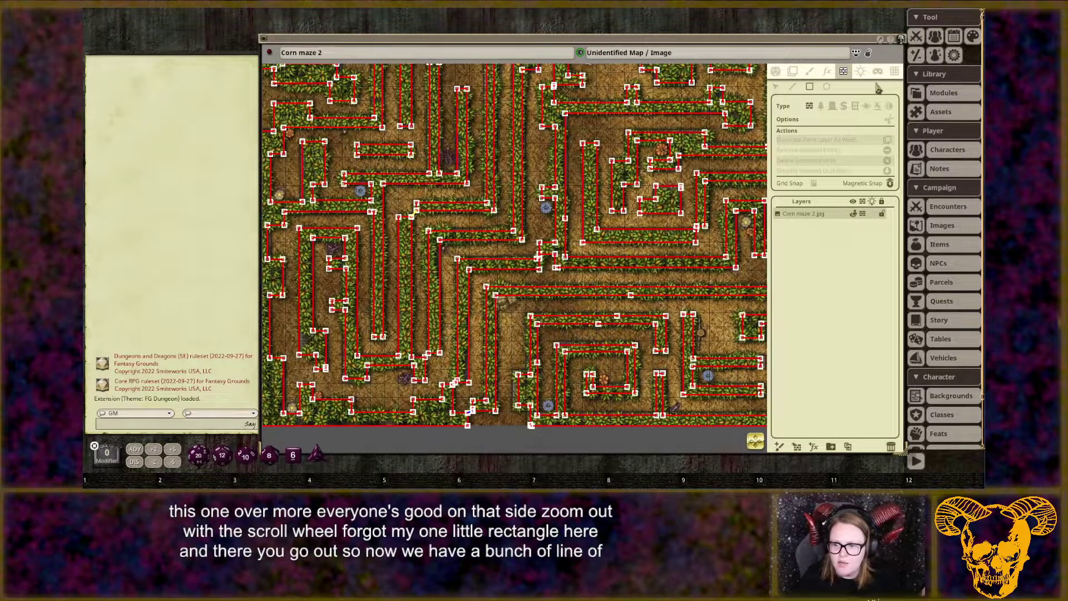
scroll(527, 193, "down", 3)
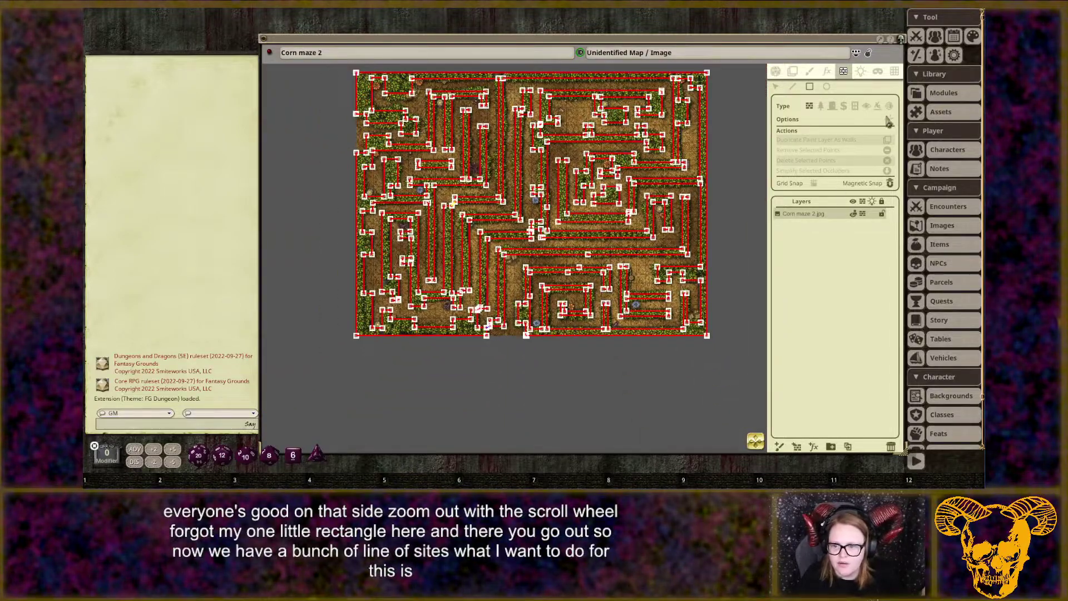
scroll(679, 266, "up", 2)
scroll(679, 266, "up", 1)
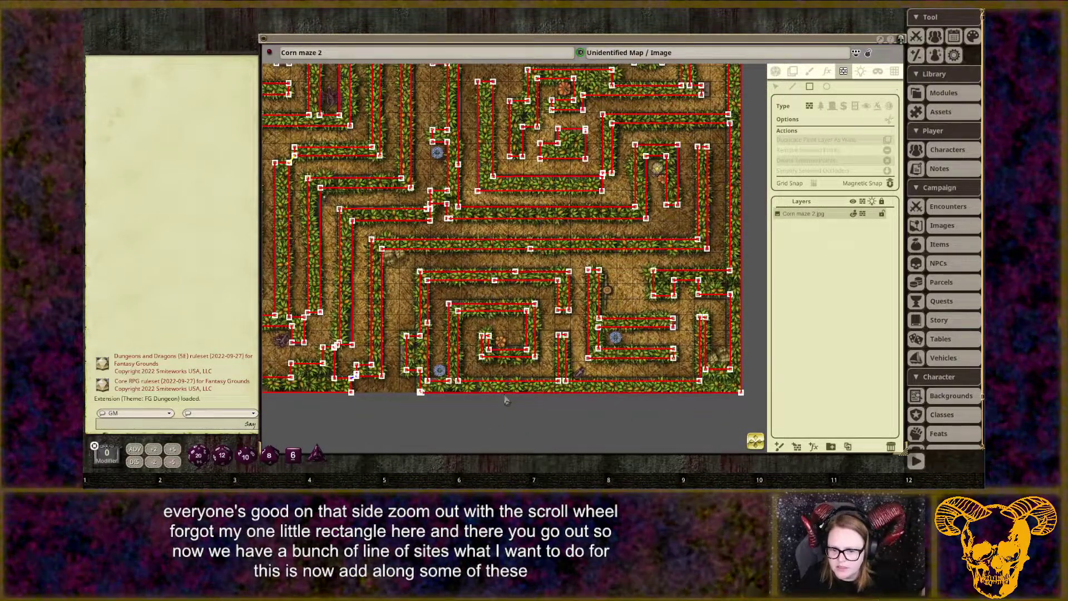
scroll(456, 393, "up", 2)
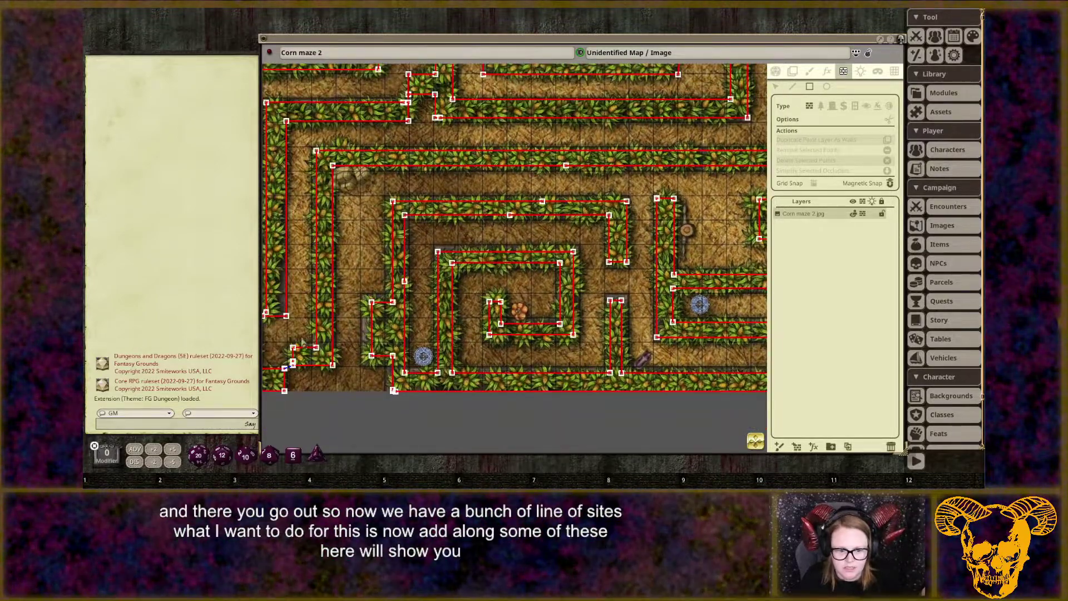
scroll(651, 266, "down", 3)
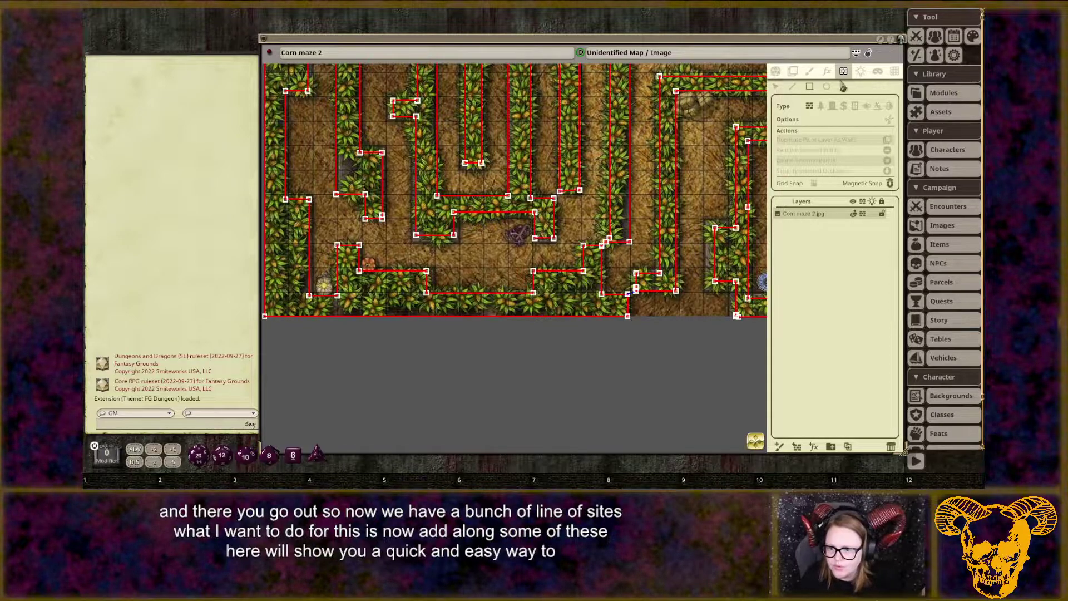
left_click(860, 71)
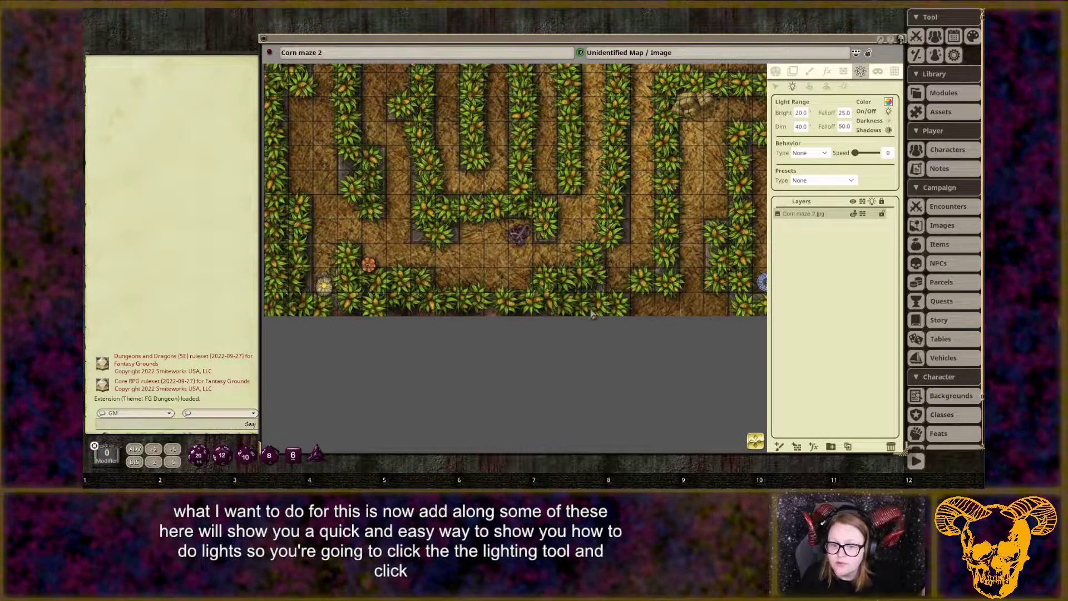
Set the light color to a light orange with RGB 255, 196, 114.
left_click(888, 101)
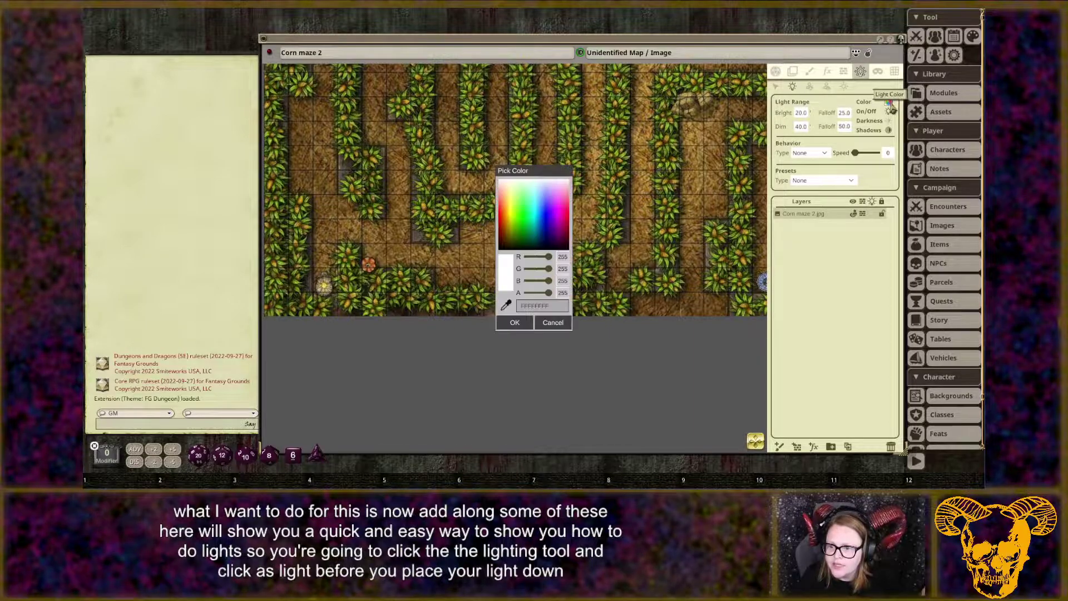
left_click_drag(508, 220, 507, 206)
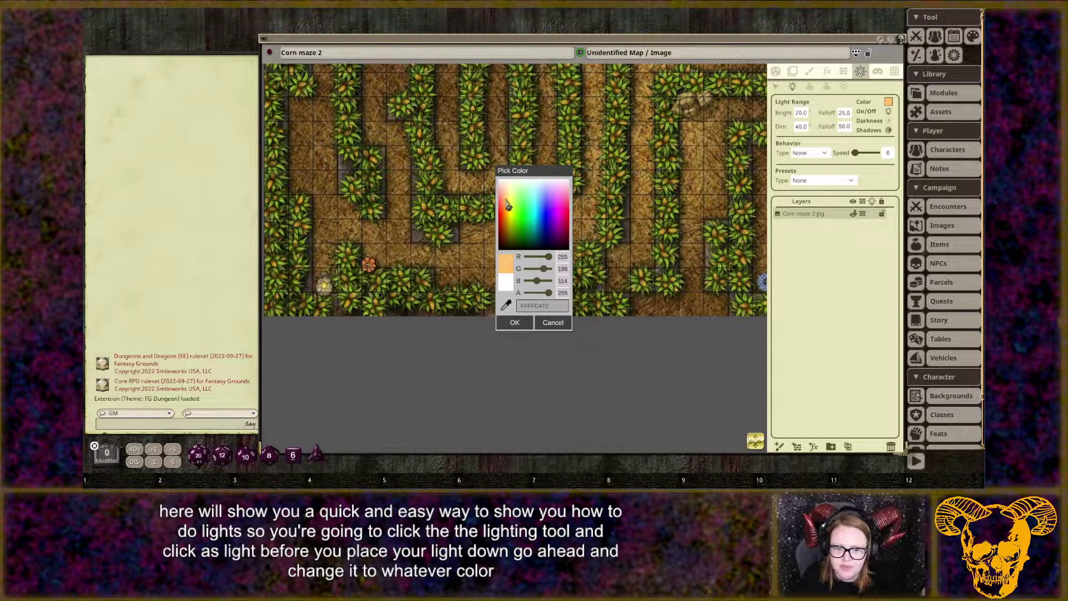
left_click(514, 322)
Apply the Candle light preset and place lights on the pale pumpkins near the southwest corner and inside the inverted-U hedge by the east edge.
left_click(823, 153)
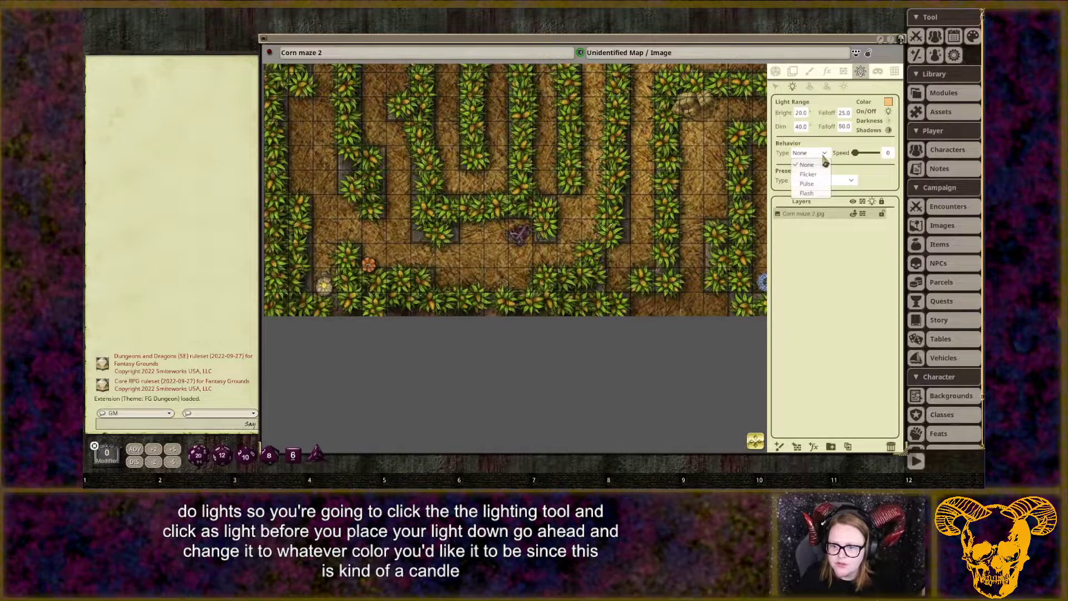
left_click(825, 165)
left_click(827, 180)
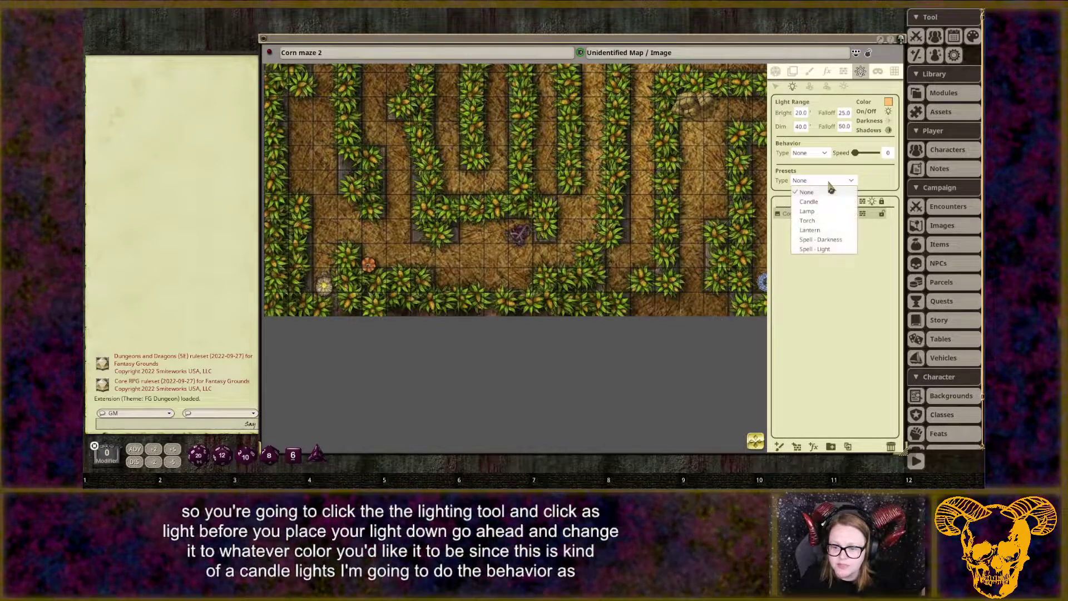
left_click(818, 202)
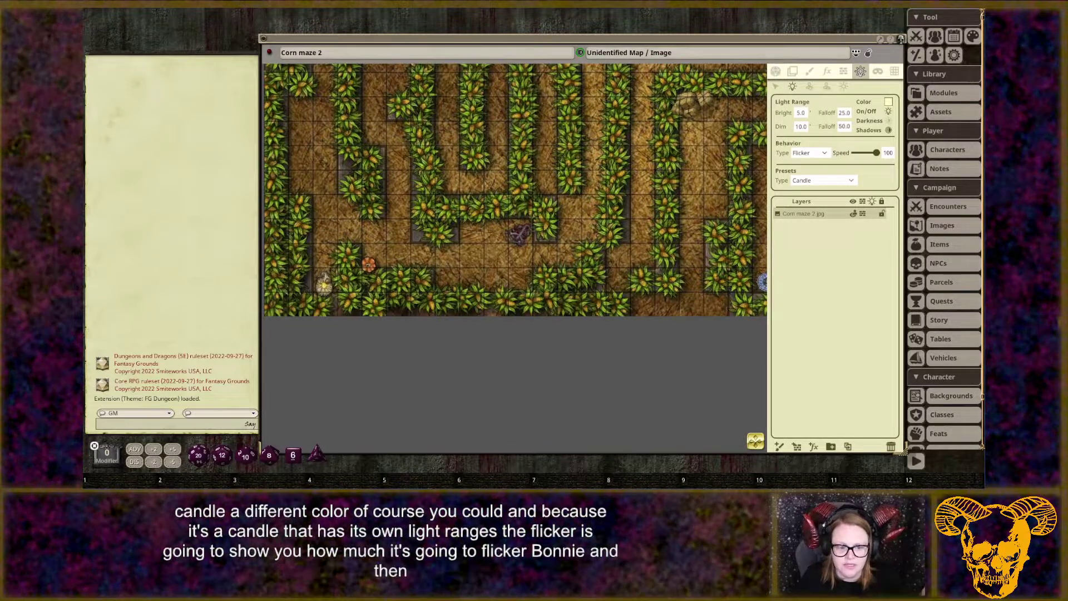
left_click(324, 284)
scroll(502, 255, "down", 3)
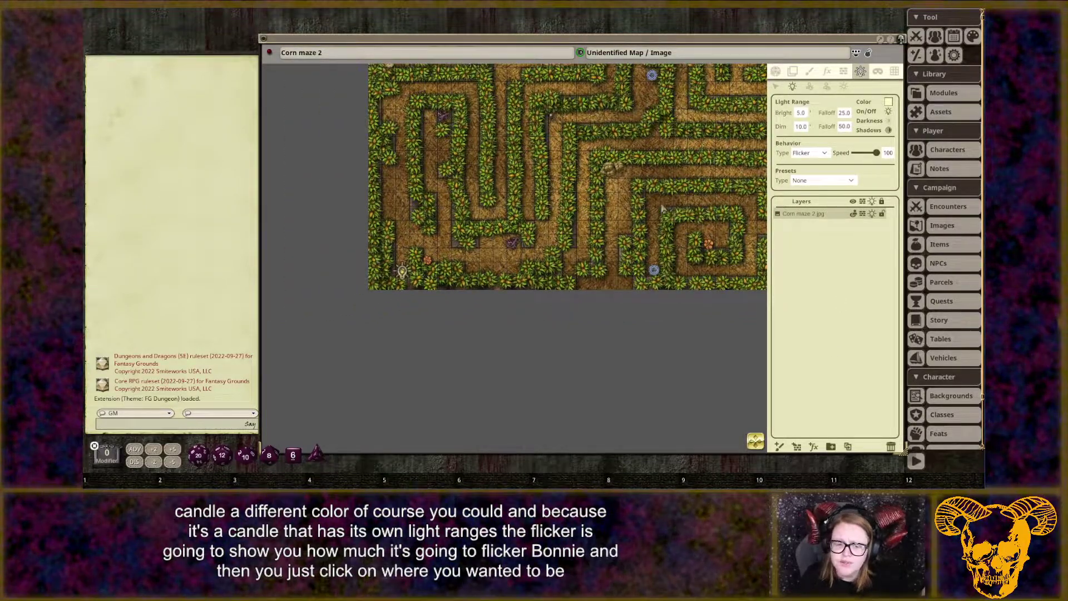
left_click_drag(663, 164, 468, 297)
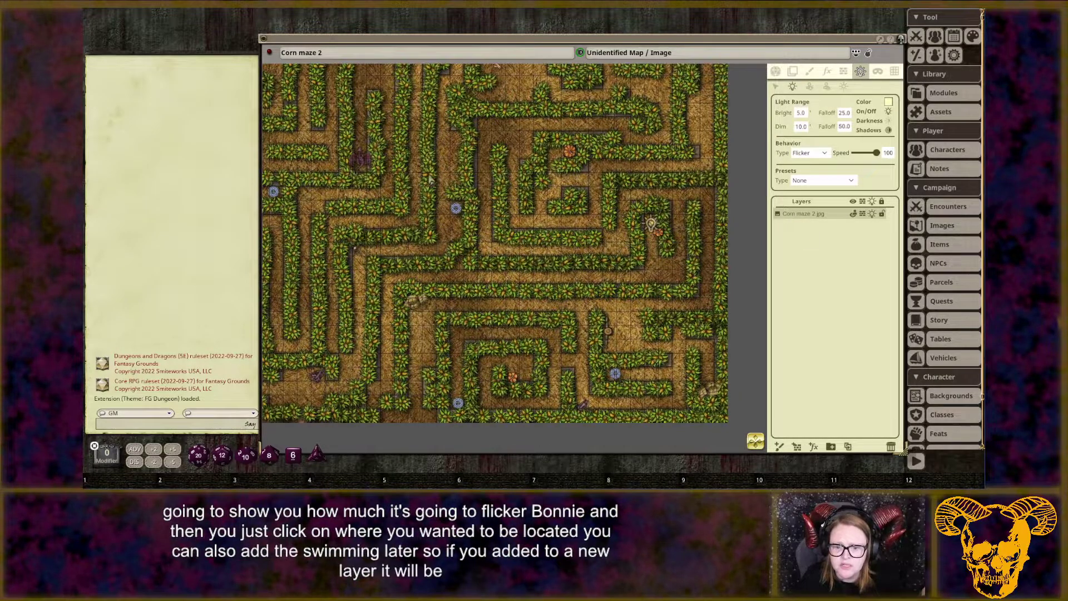
Place Candle lights on two spots in the map's northern part and on the pale pumpkin by the west edge.
left_click_drag(430, 179, 509, 288)
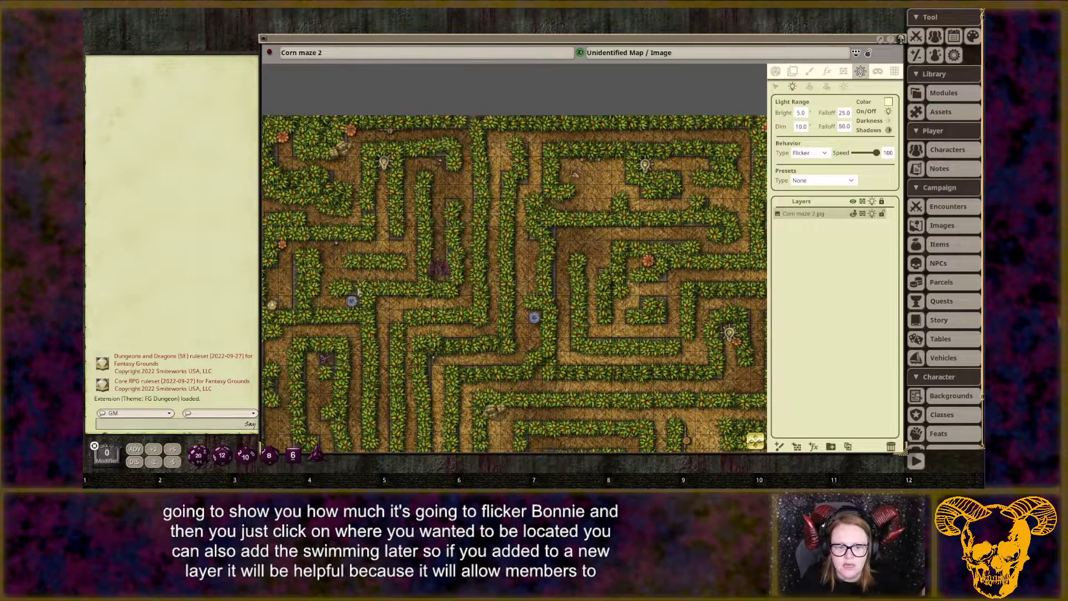
left_click_drag(359, 290, 536, 270)
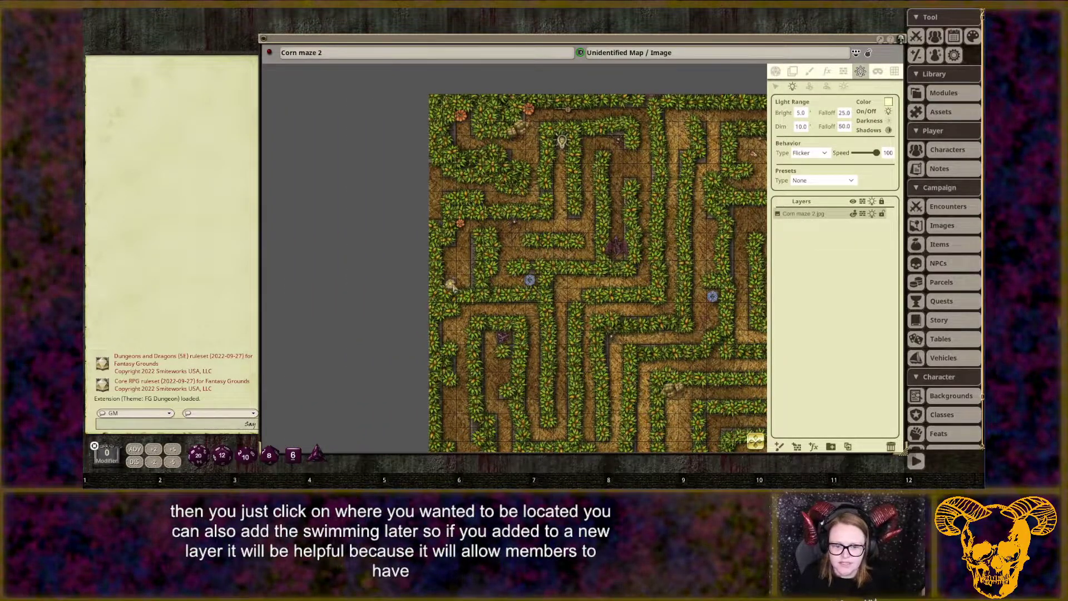
left_click_drag(636, 357, 461, 266)
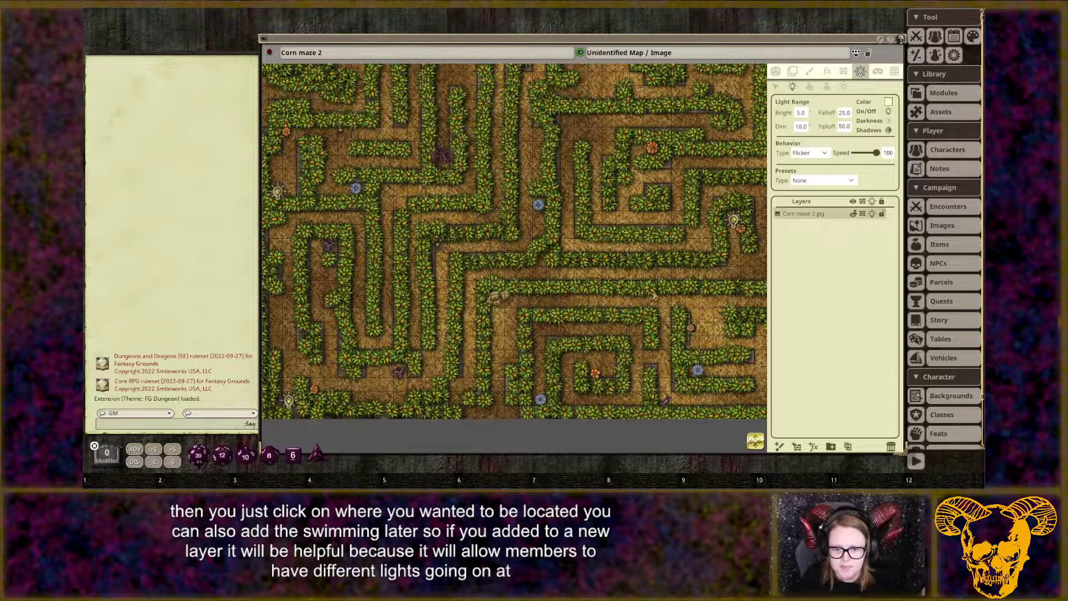
scroll(514, 228, "down", 2)
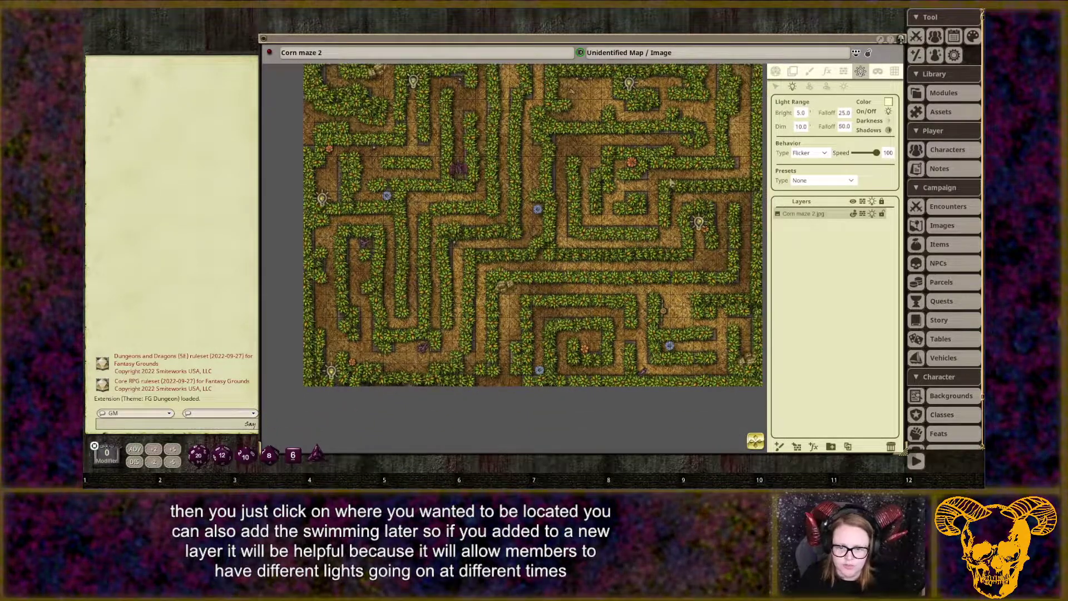
left_click_drag(702, 303, 688, 323)
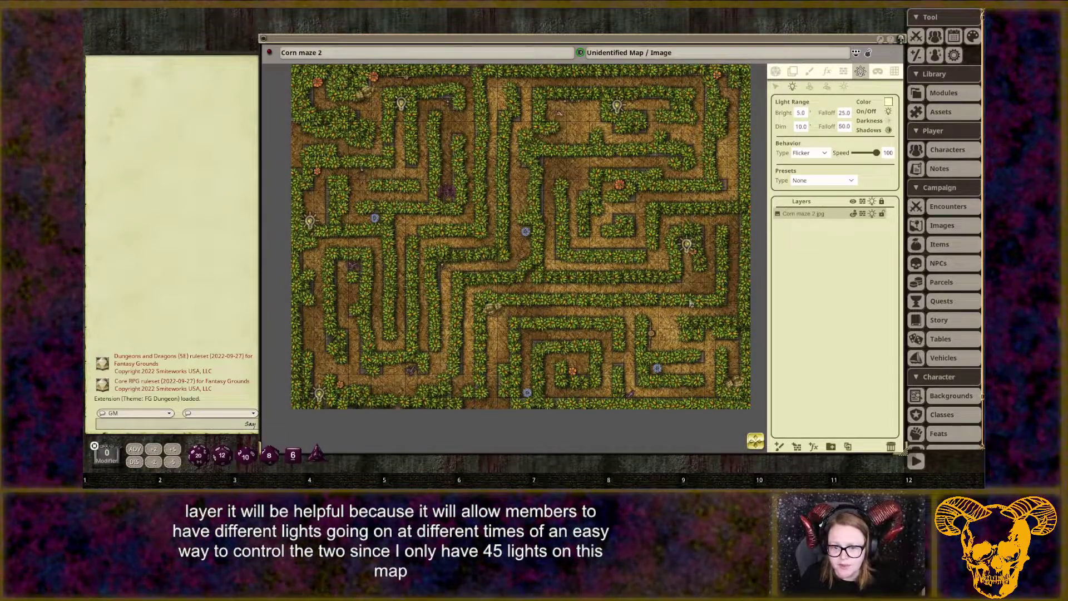
left_click(832, 290)
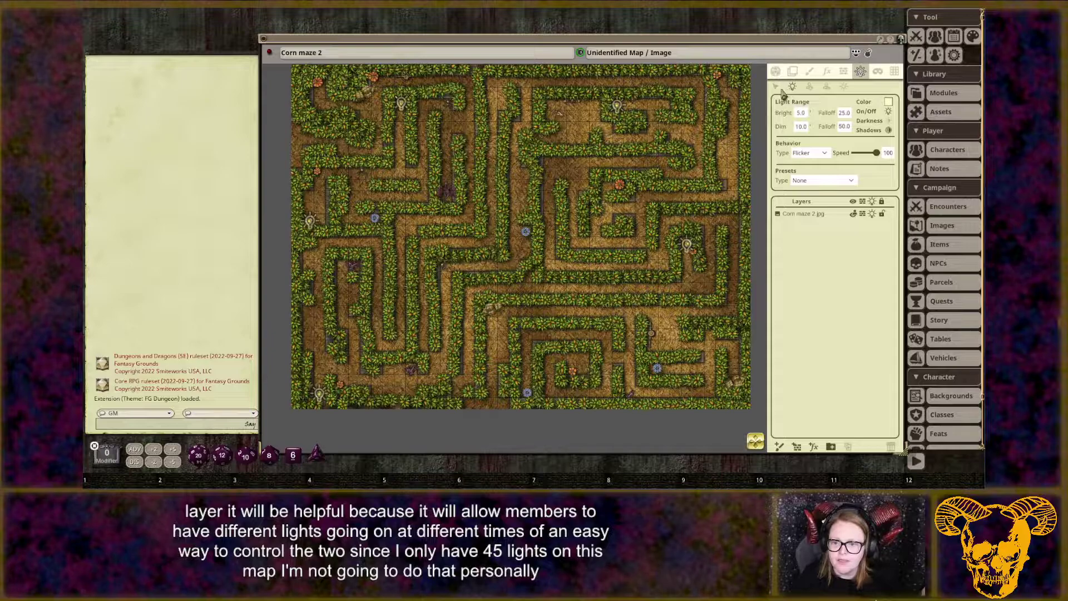
Place the Aarakocra NPC's token at the maze entrance on the south edge and close the NPC windows.
left_click(776, 73)
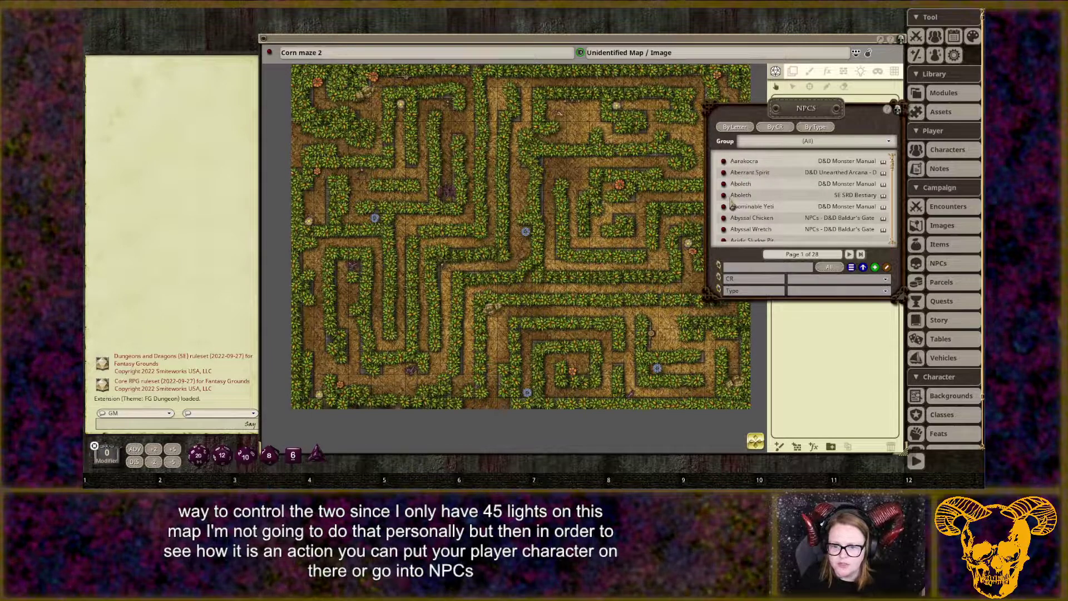
left_click(744, 161)
left_click_drag(610, 131, 491, 402)
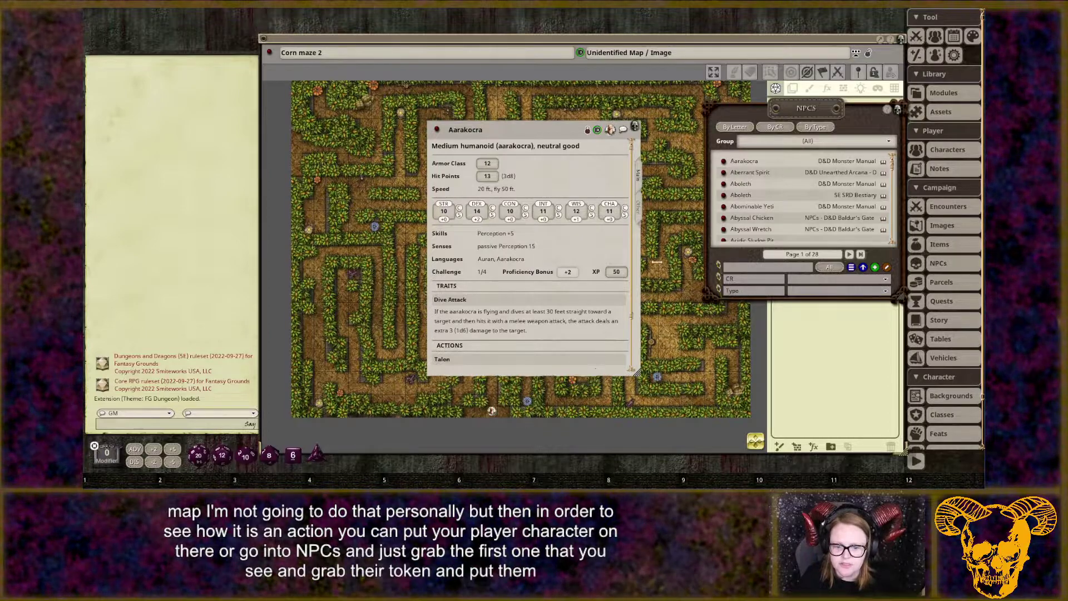
left_click(635, 127)
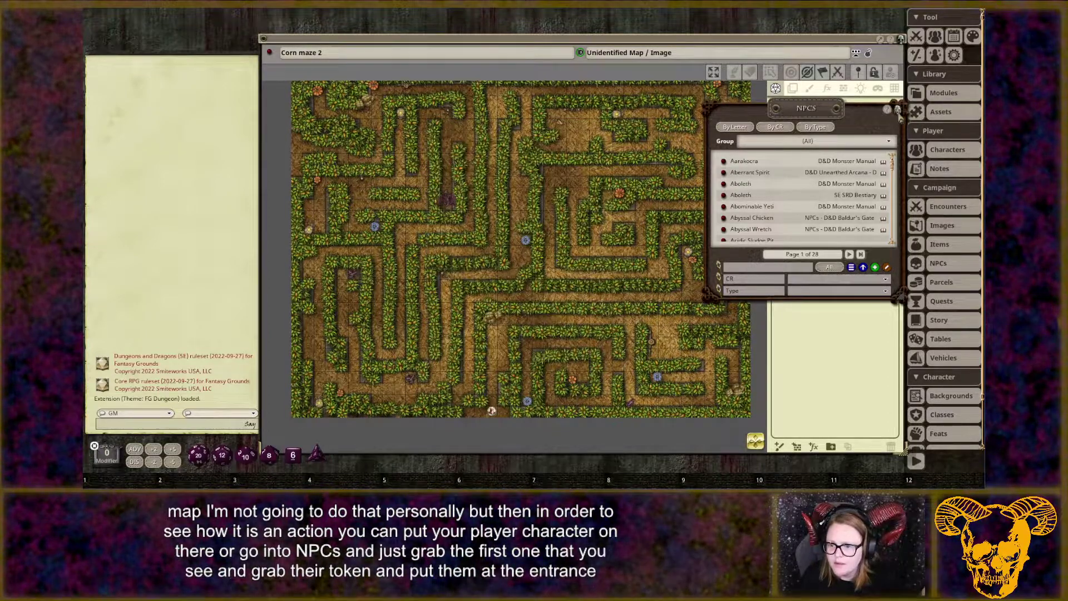
left_click(897, 109)
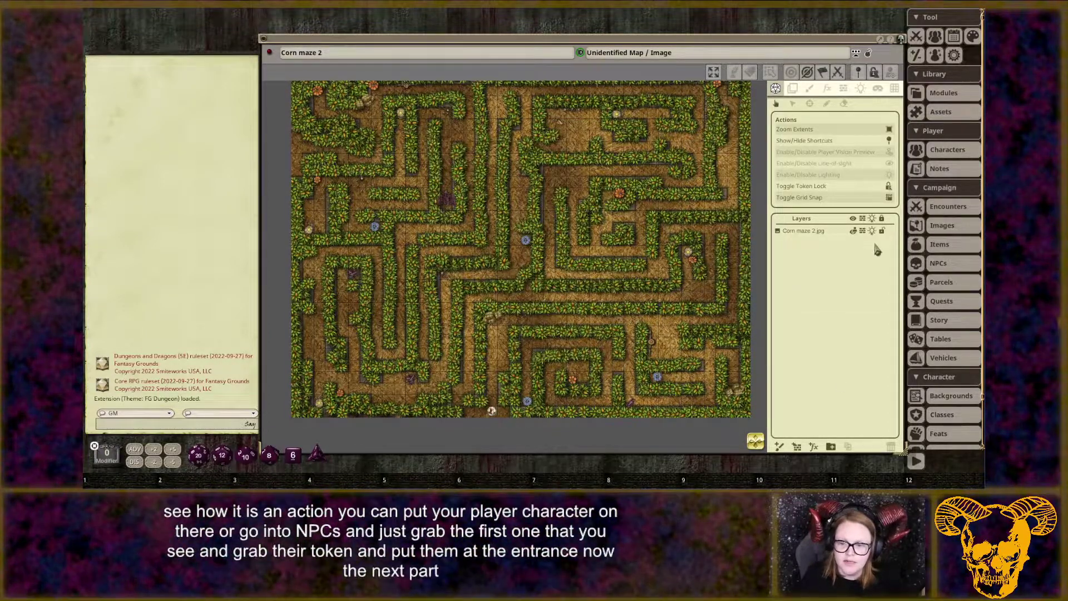
Enable player vision preview, line of sight and lighting on the corn maze map.
left_click(889, 153)
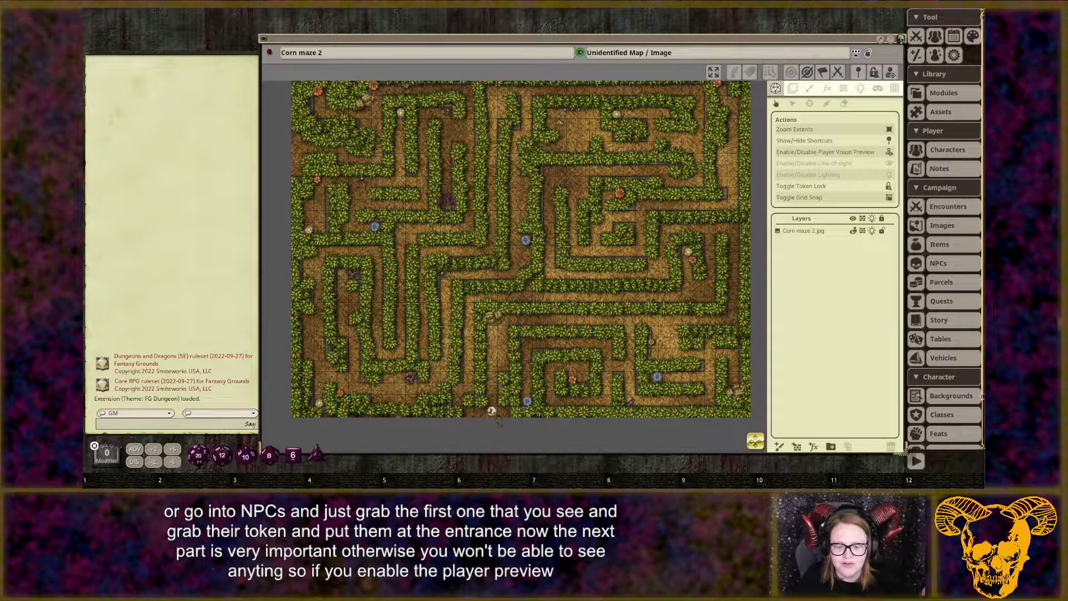
left_click(889, 164)
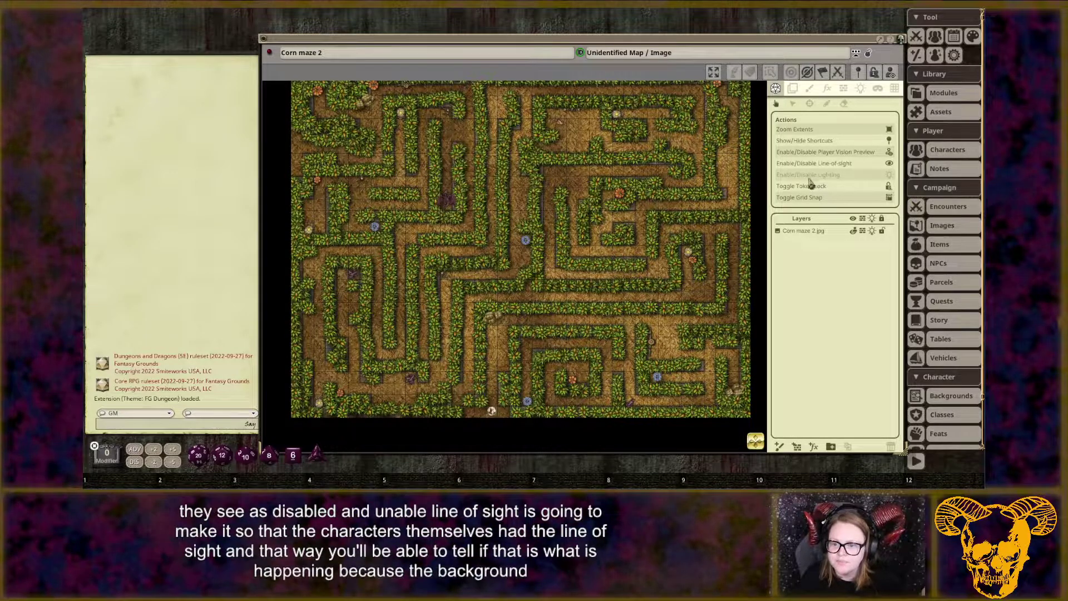
left_click(889, 176)
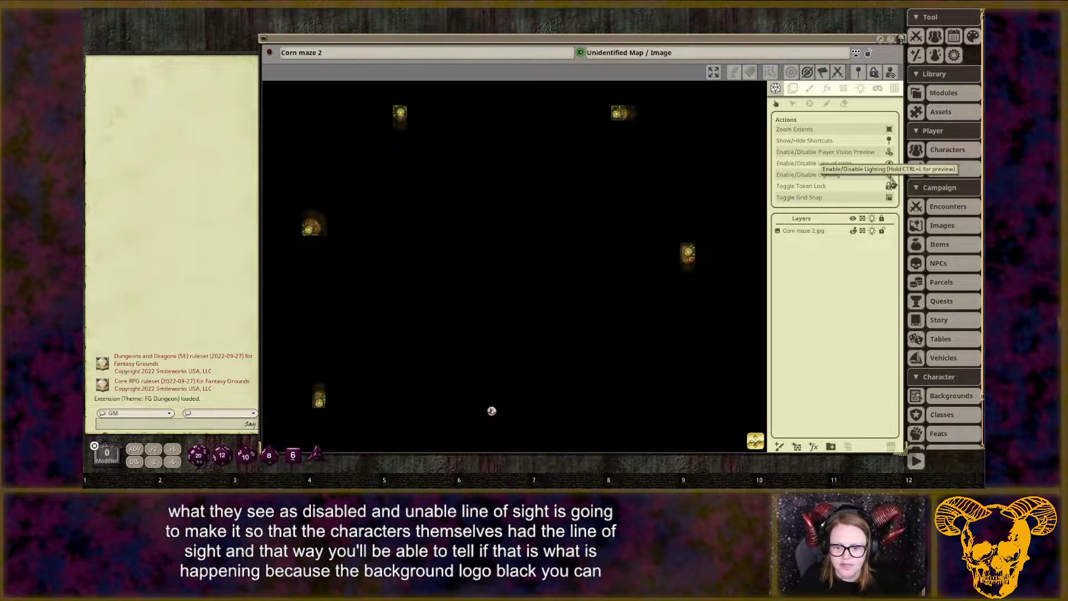
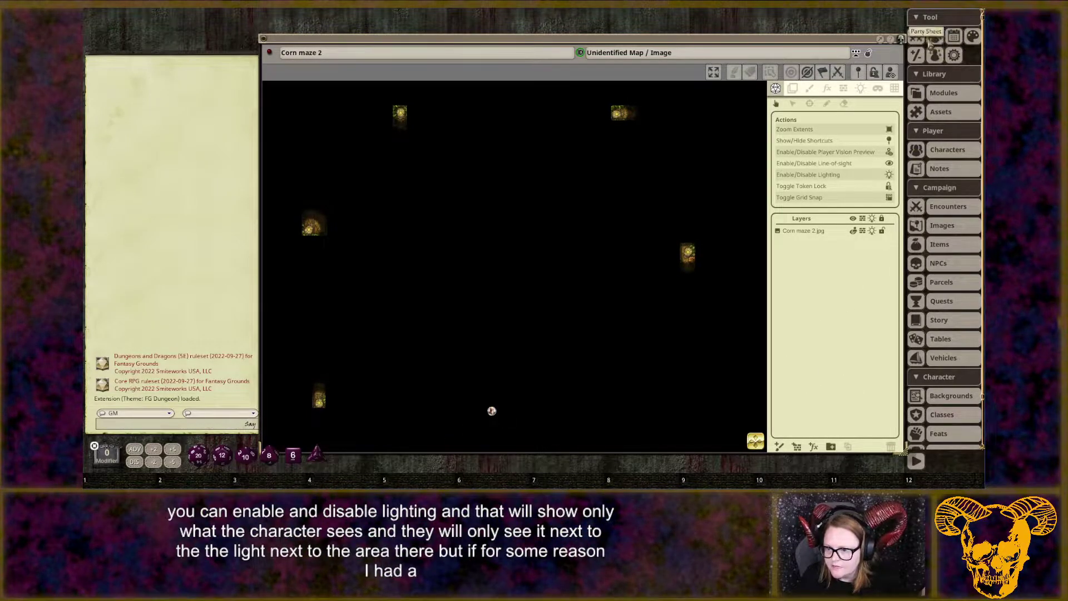
Try to apply the Torch light effect to the Aarakocra token at the entrance.
left_click(936, 36)
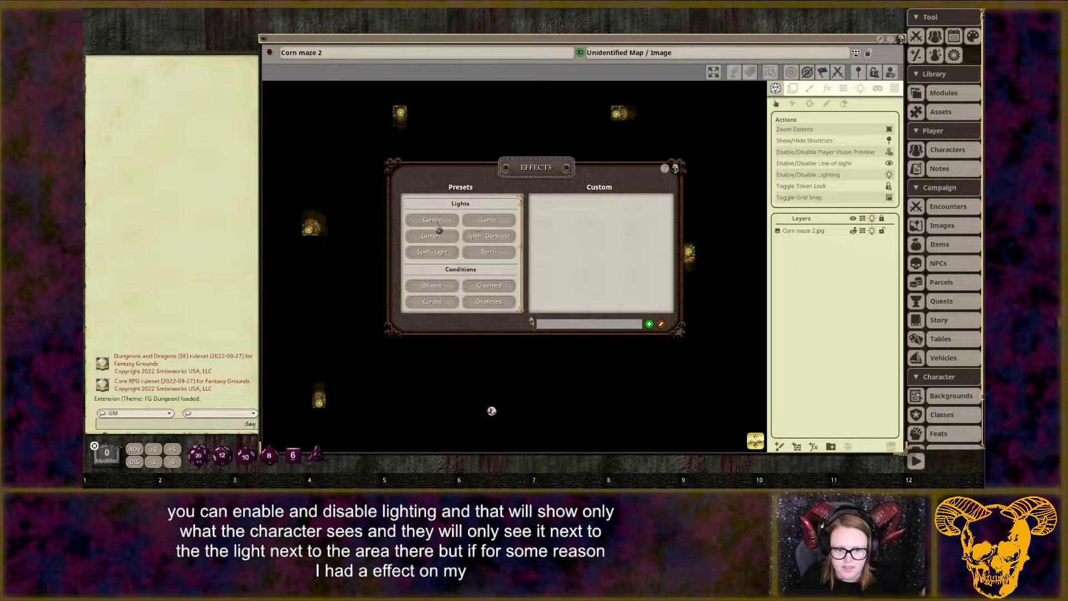
left_click_drag(490, 264, 492, 412)
left_click(492, 413)
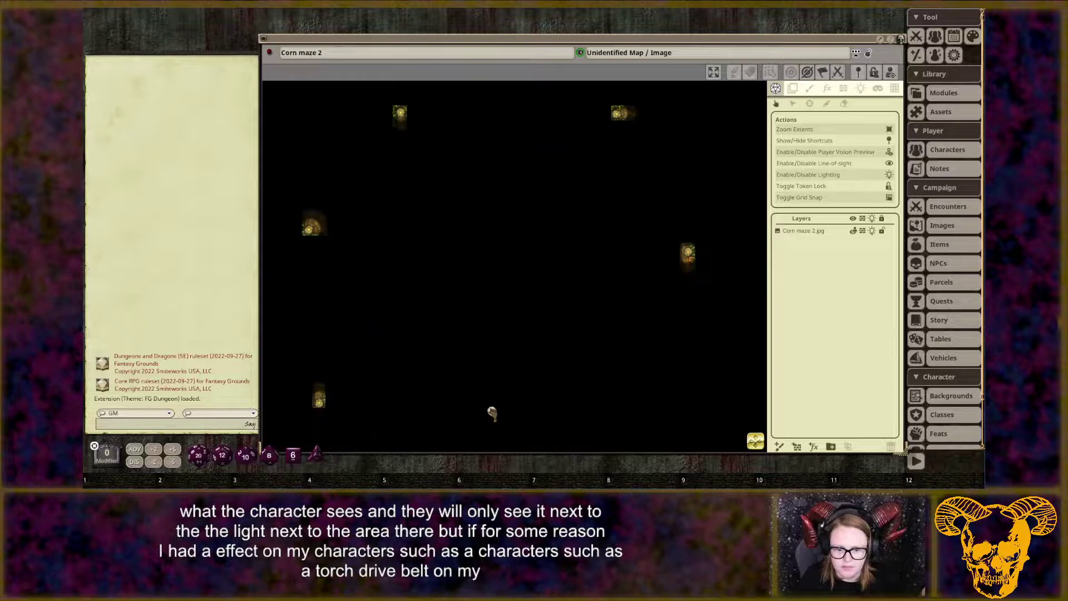
Place the player character's token from the combat tracker just below the maze entrance and delete the Aarakocra token.
left_click_drag(888, 60, 822, 48)
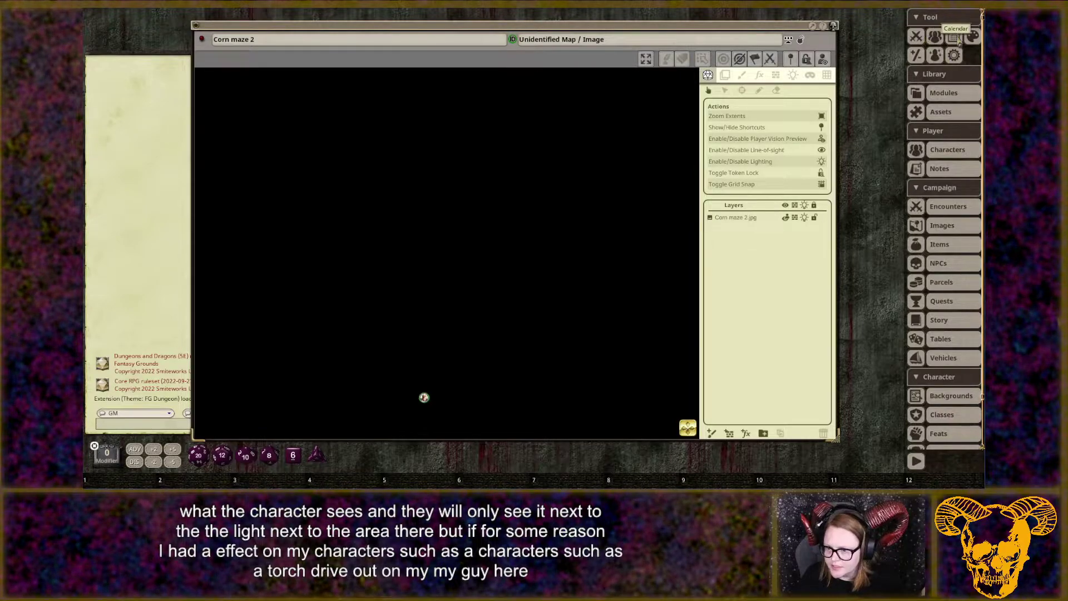
left_click_drag(723, 25, 704, 39)
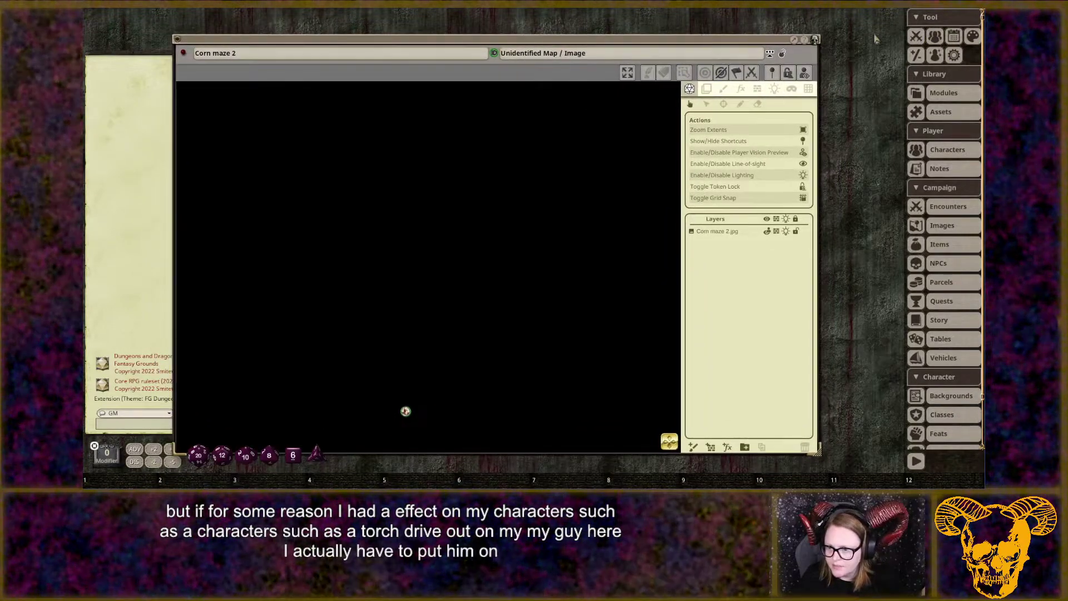
left_click(915, 36)
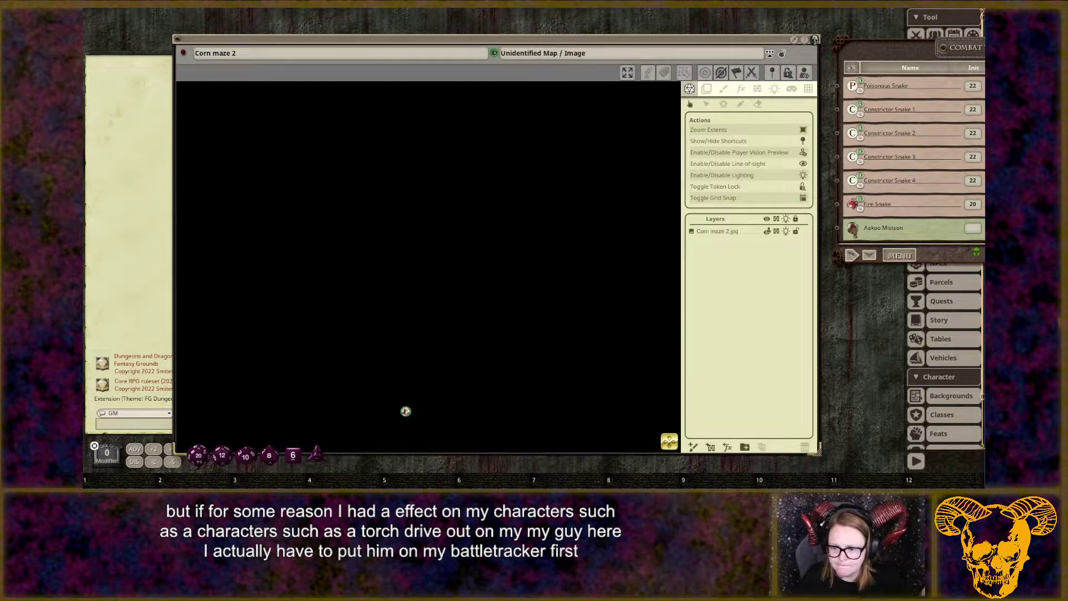
left_click_drag(853, 86, 952, 102)
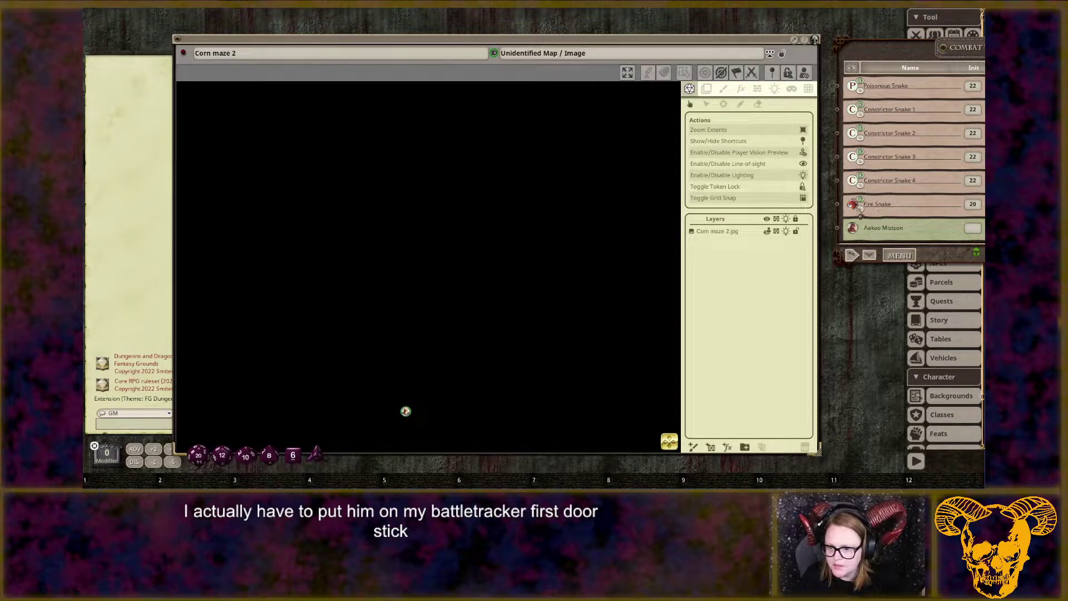
left_click_drag(853, 227, 407, 422)
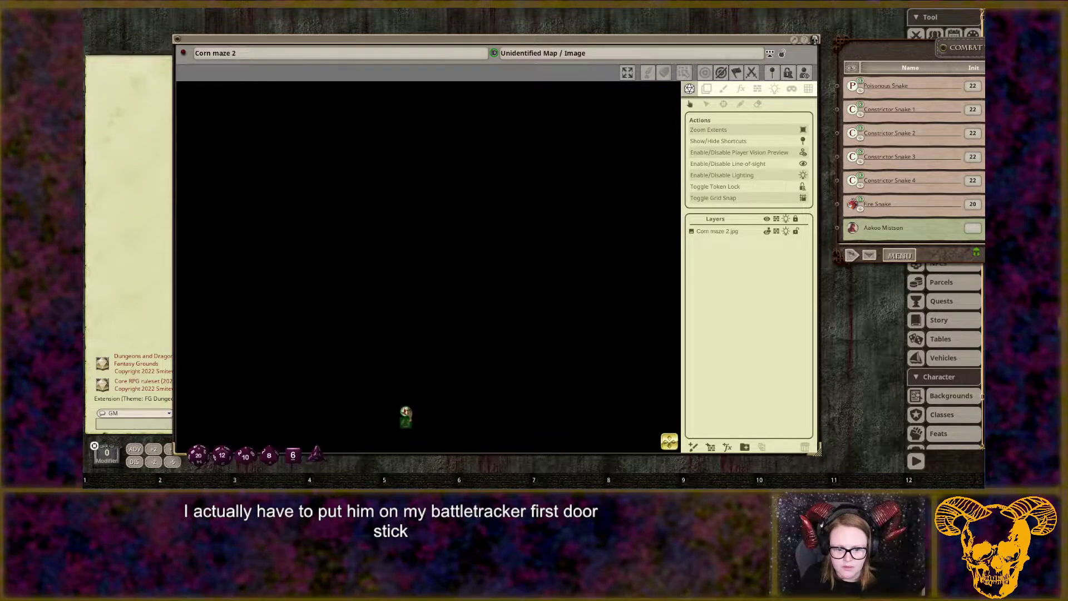
right_click(405, 414)
left_click(364, 370)
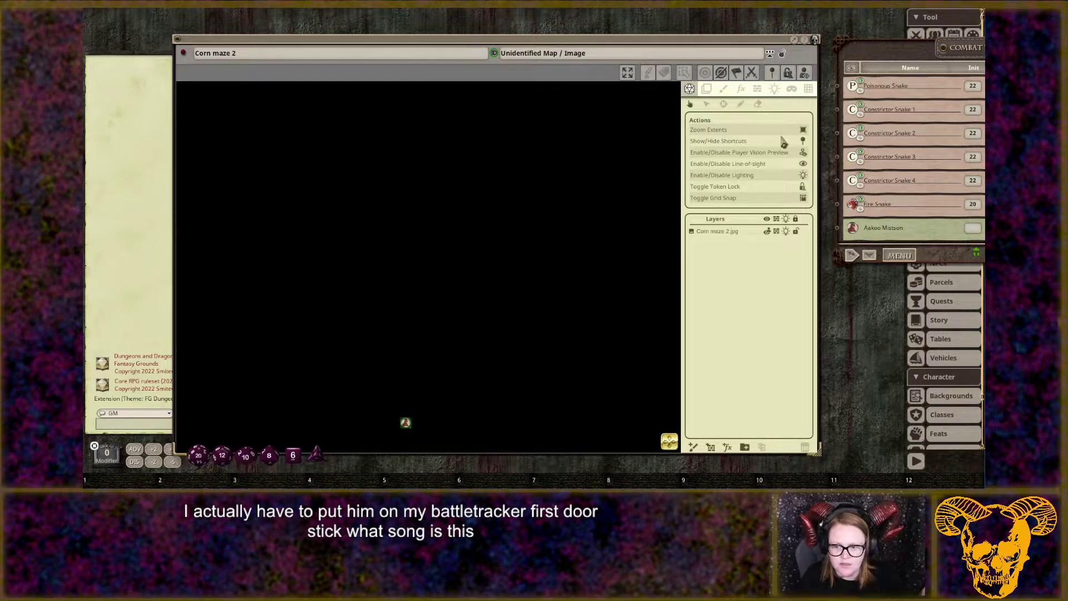
Apply the Torch light effect to the player character in the combat tracker, then close the effects and tracker windows.
left_click_drag(891, 48, 598, 63)
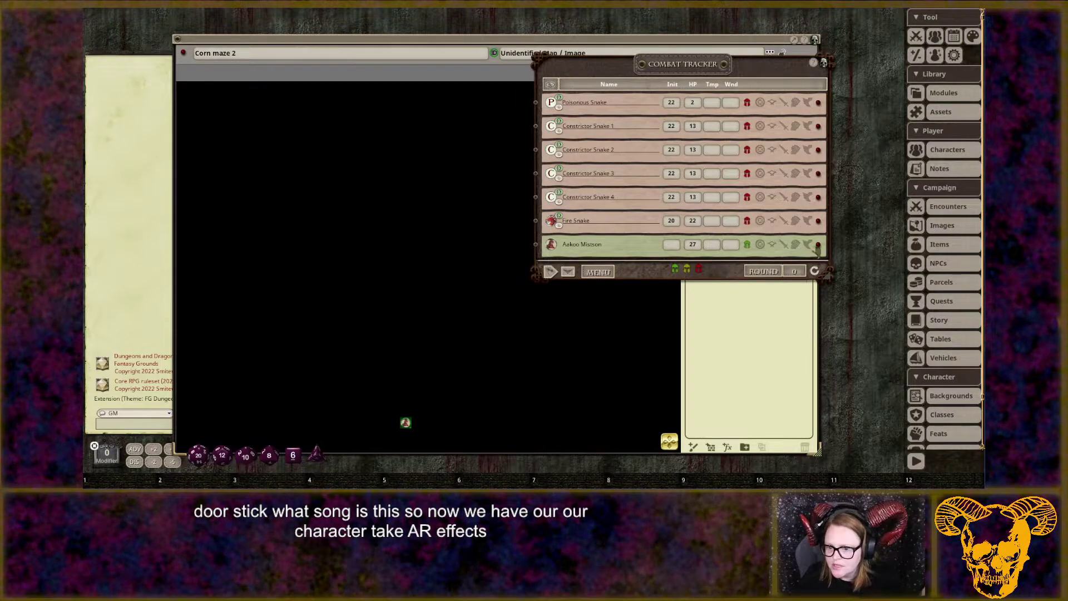
left_click(809, 249)
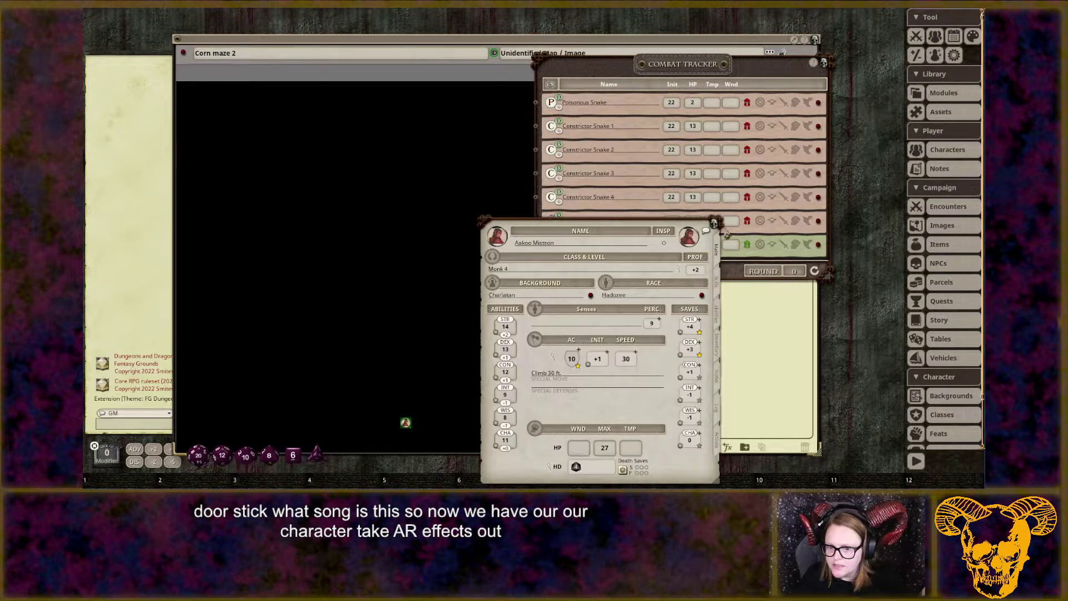
left_click(916, 55)
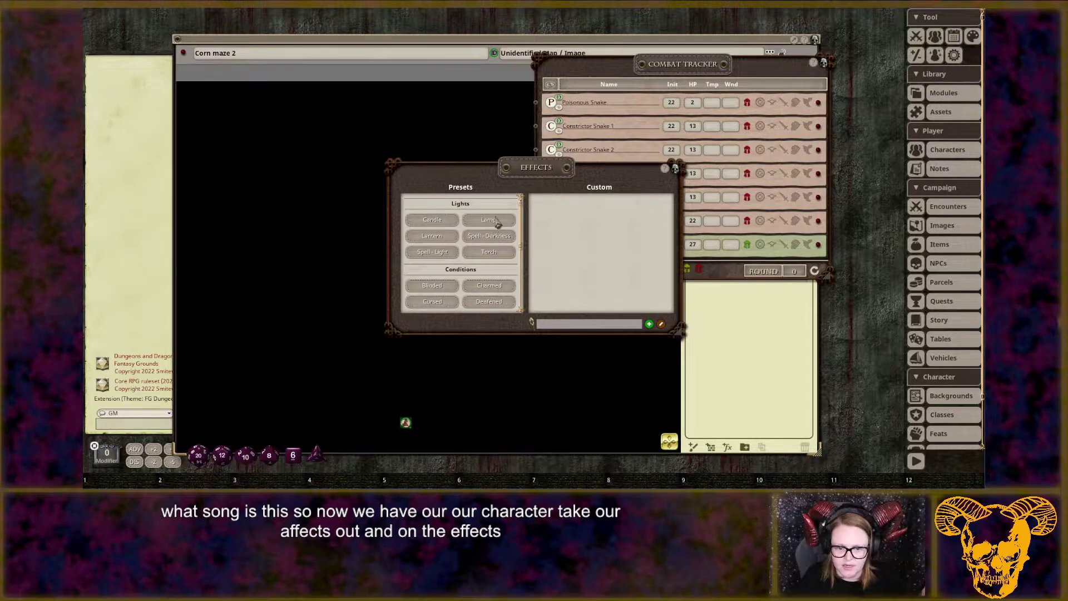
left_click_drag(496, 256, 708, 295)
left_click_drag(771, 248, 770, 247)
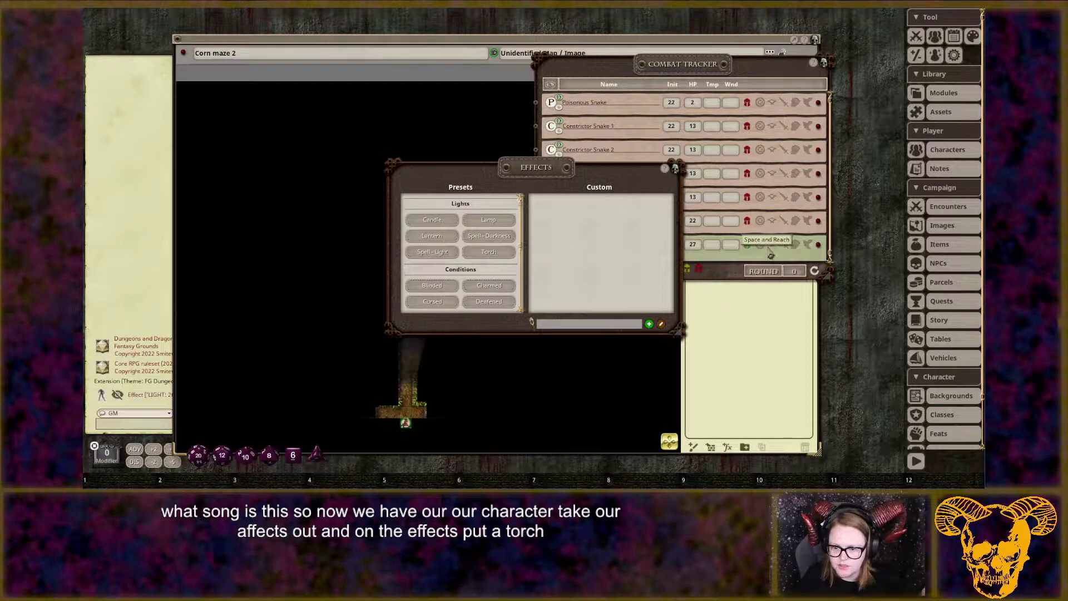
left_click(676, 169)
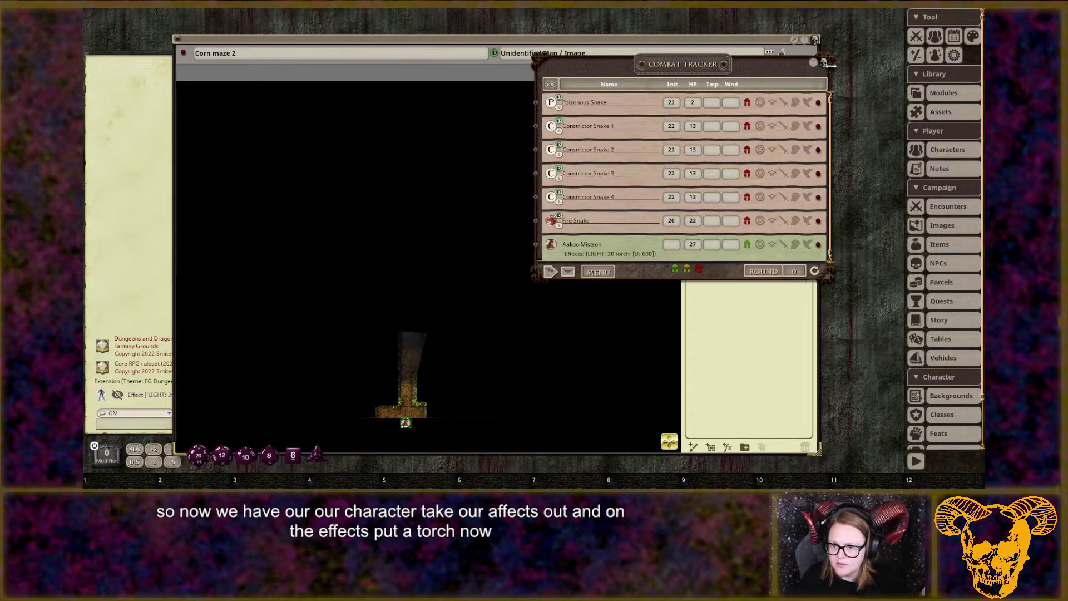
left_click(824, 62)
Walk the torch-bearing character token north from the entrance up the first corridor to preview its vision.
left_click(408, 426)
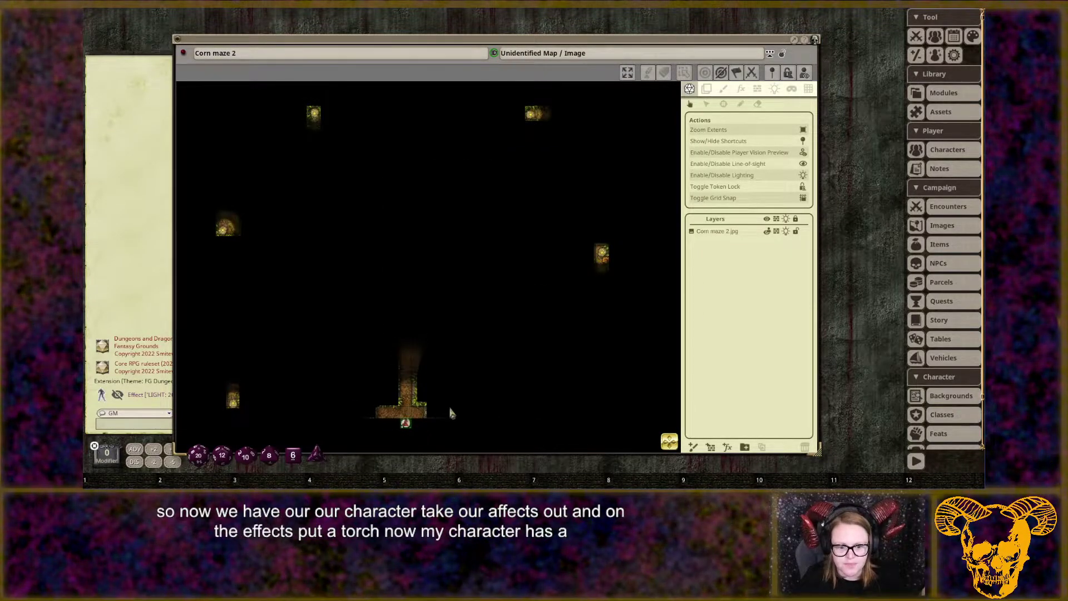
left_click(408, 425)
key("Up")
key("Up")
key("Up")
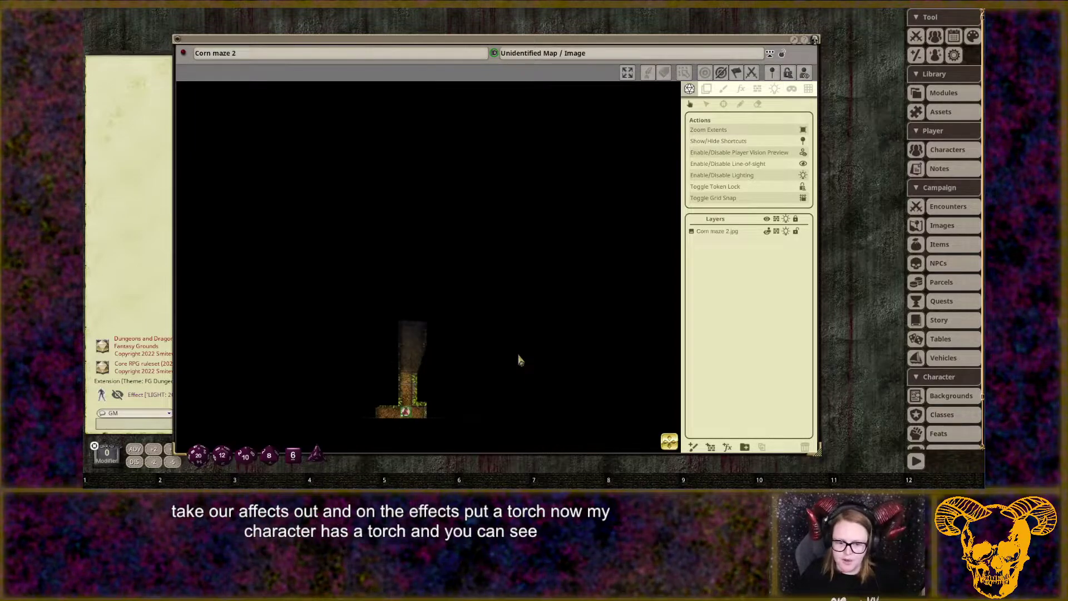
key("Up")
key("Up")
key("Up")
key("Up")
key("Up")
key("Up")
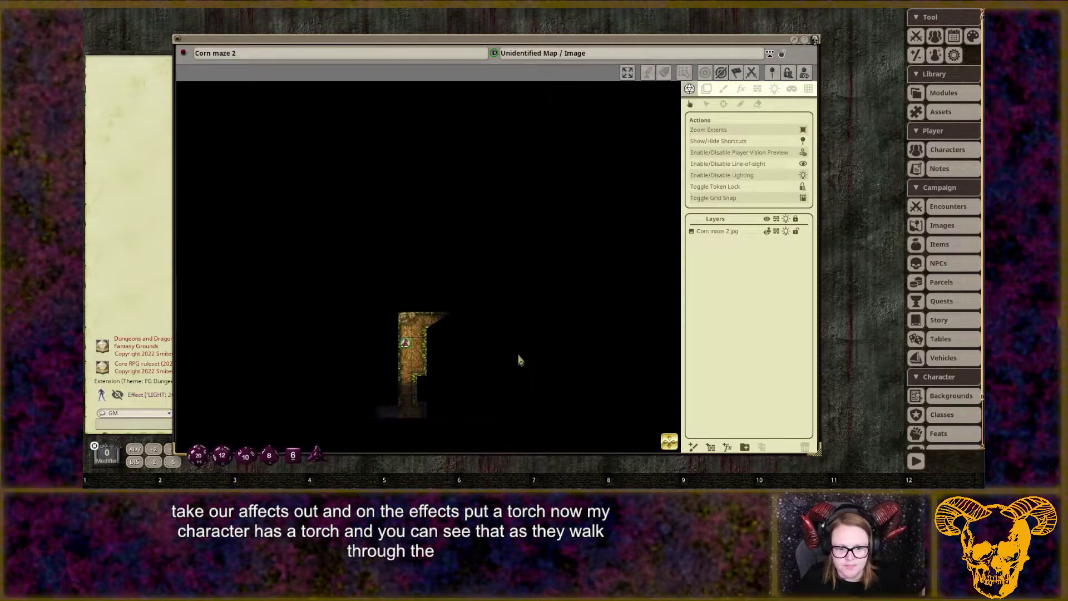
Walk the character token east along the long horizontal corridor toward the map's east side.
key("Right")
key("Right")
key("Right")
key("Right")
key("Right")
key("Right")
key("Right")
key("Right")
key("Right")
key("Right")
key("Right")
key("Right")
key("Right")
key("Right")
key("Right")
key("Right")
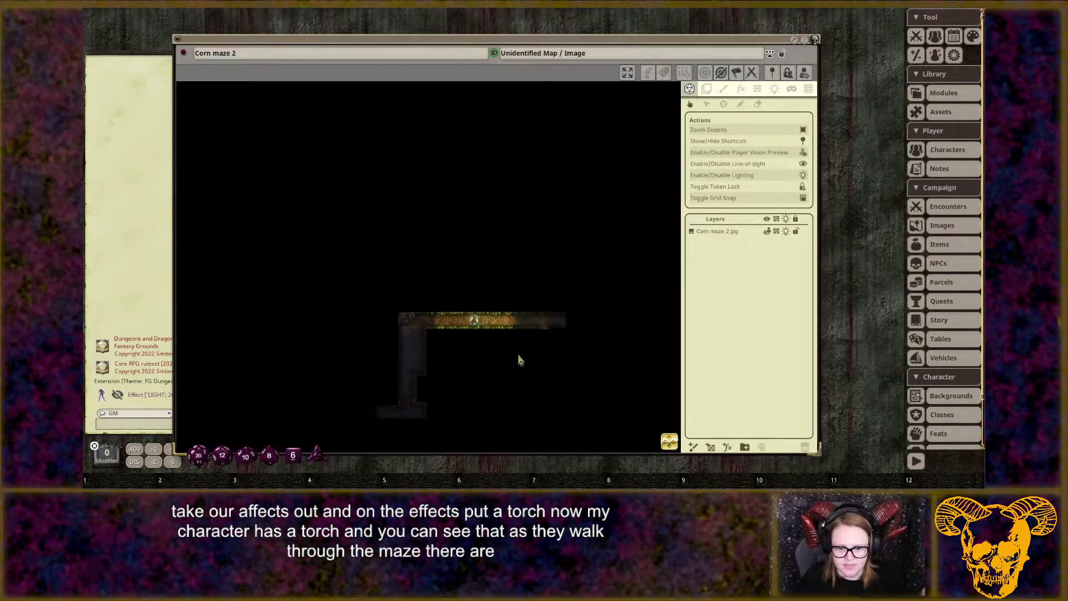
Bring the character token back west and south into the vertical passage beside the square spiral hedge.
key("Left")
key("Left")
key("Left")
key("Left")
key("Left")
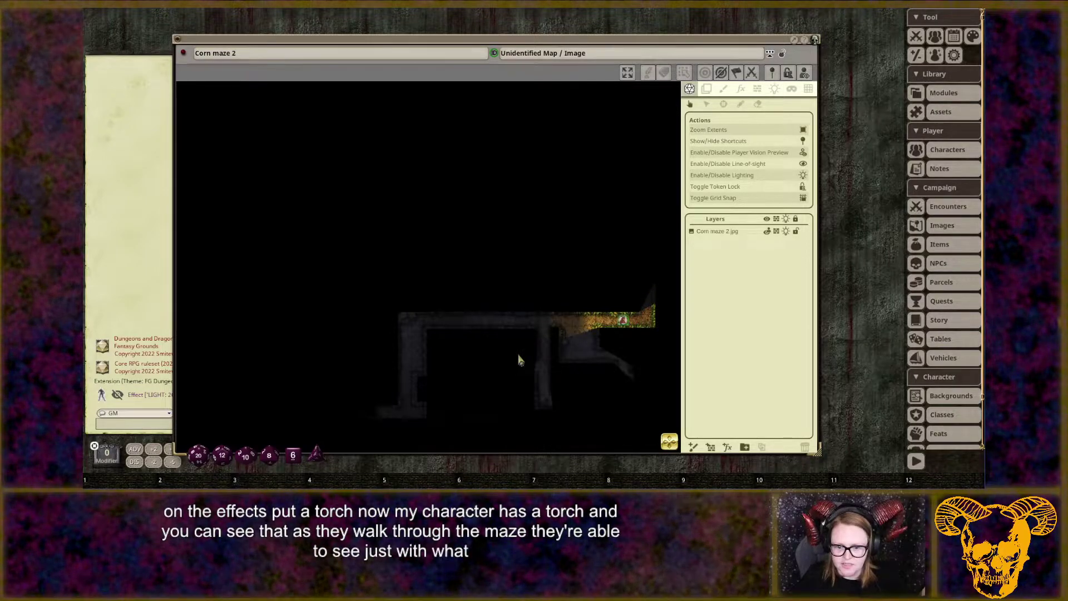
key("Left")
key("Down")
key("Down")
key("Down")
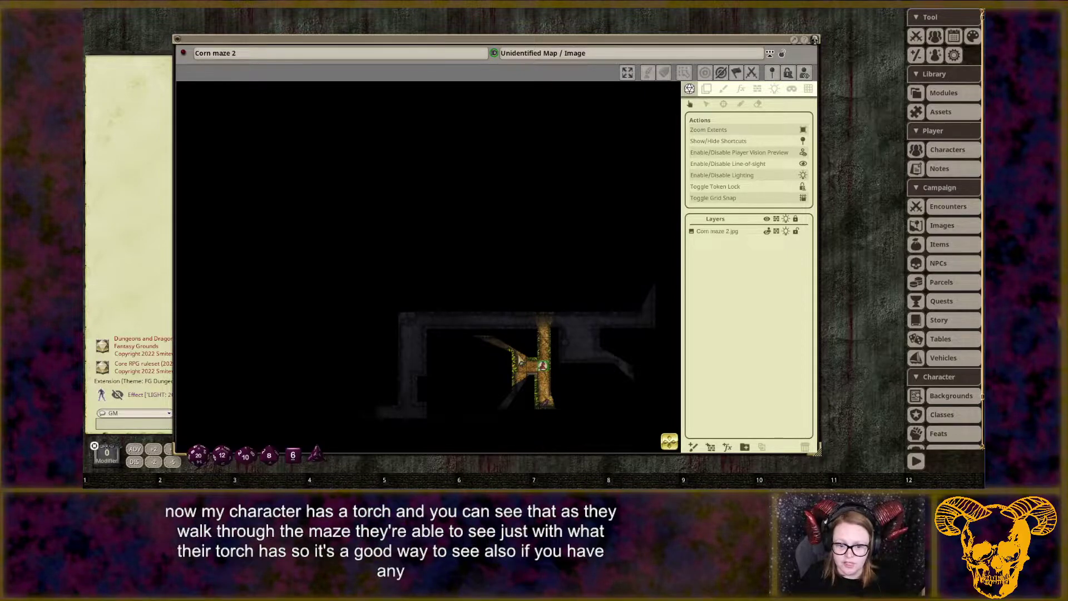
Move the character token west into the square spiral and along its northern passage to the northwest corner.
key("Left")
key("Up")
key("Left")
key("Left")
key("Left")
key("Left")
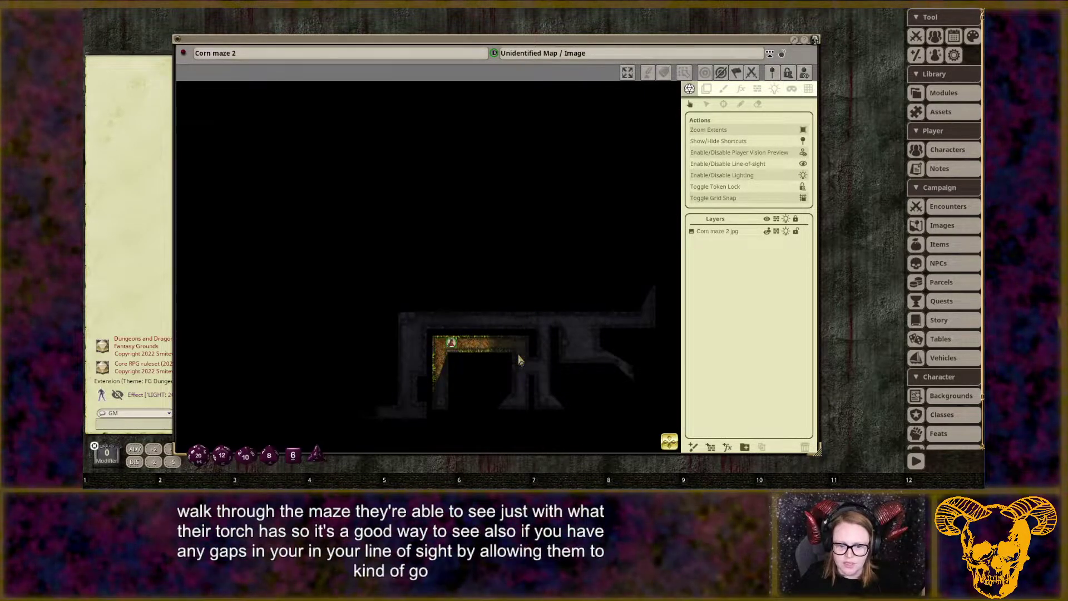
Return the character token east through the spiral and south to its southeast corner to check for line-of-sight gaps.
key("Right")
key("Right")
key("Right")
key("Right")
key("Down")
key("Down")
key("Down")
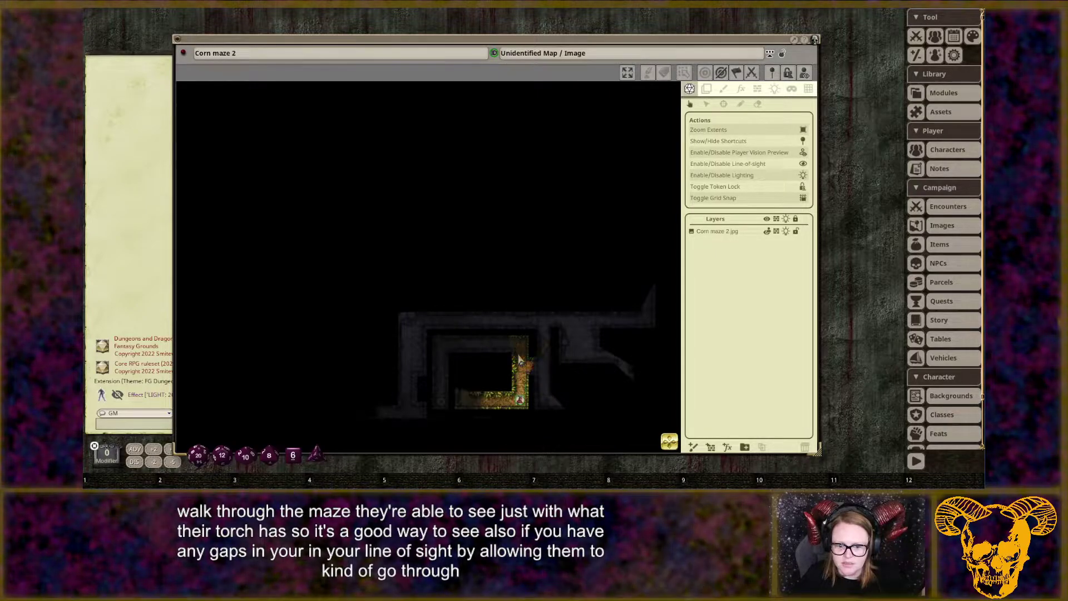
Move the character token west along the square spiral's southern passage and into its innermost dead end.
key("Left")
key("Left")
key("Up")
key("Up")
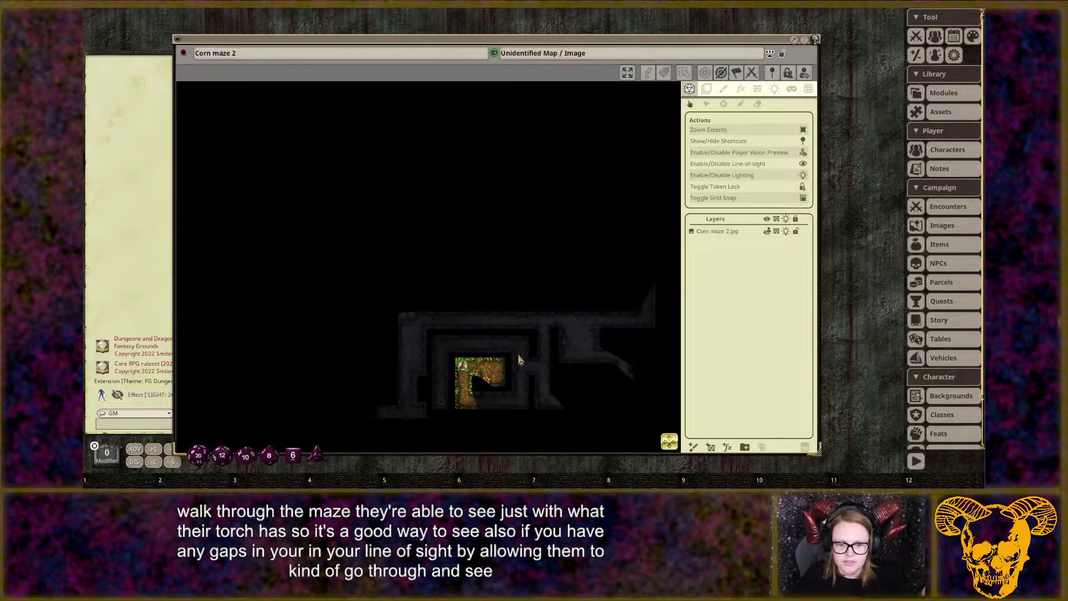
key("Left")
key("Down")
key("Down")
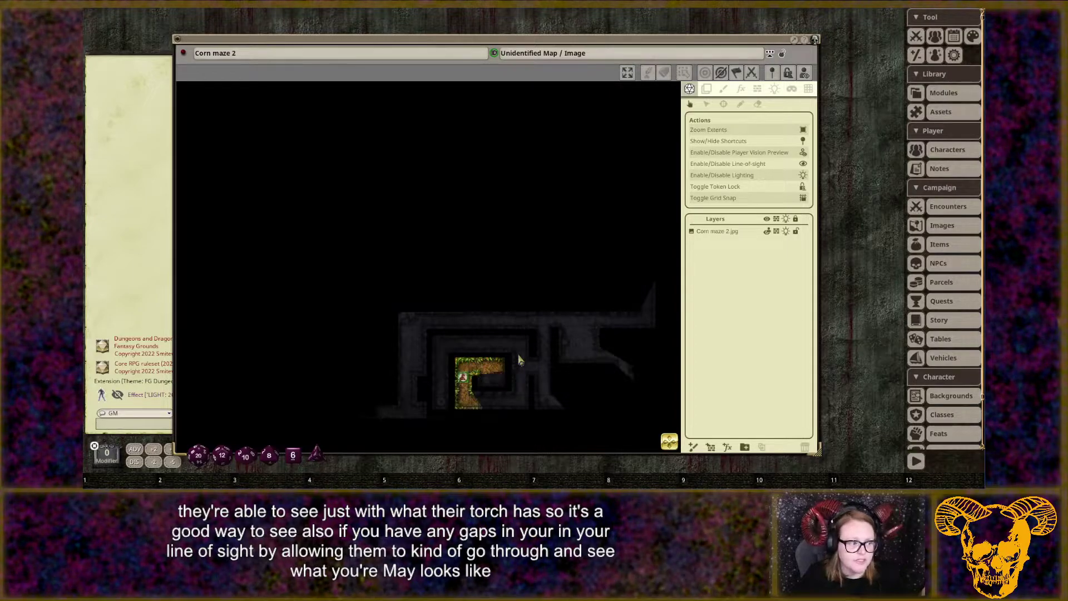
Bring the character token back out of the spiral's centre to its eastern vertical passage.
key("Right")
key("Right")
key("Right")
key("Up")
key("Up")
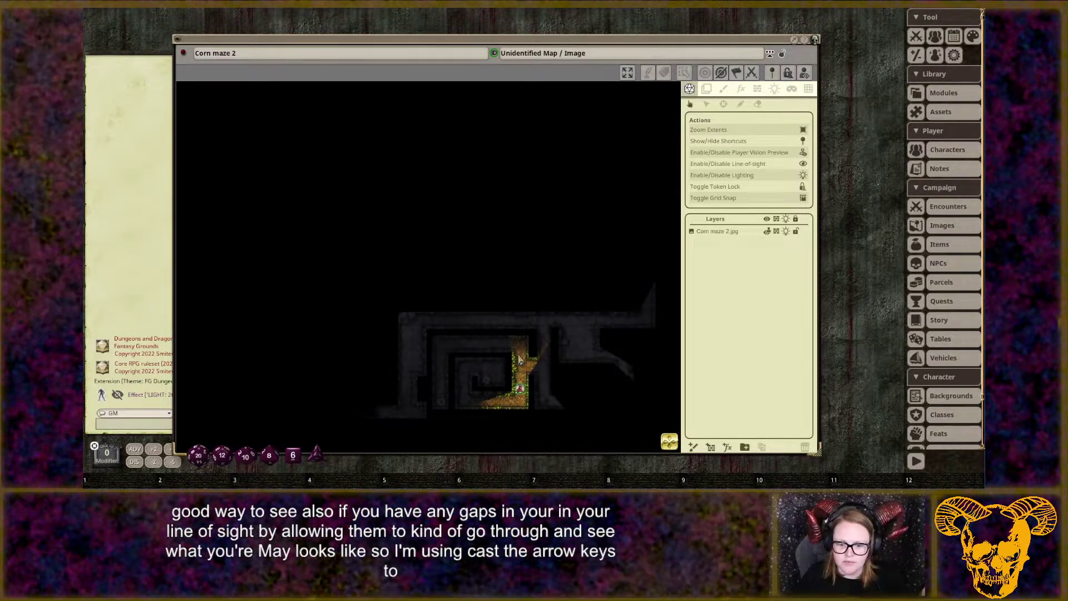
Walk the character token out of the spiral's east opening, south, and east along the maze's southernmost corridor.
key("Right")
key("Right")
key("Down")
key("Down")
key("Down")
key("Right")
key("Right")
key("Right")
key("Right")
key("Right")
key("Right")
key("Right")
Take the character token north and west to the end of the short dead-end corridor, testing the surrounding walls.
key("Up")
key("Up")
key("Left")
key("Left")
key("Left")
key("Left")
key("Left")
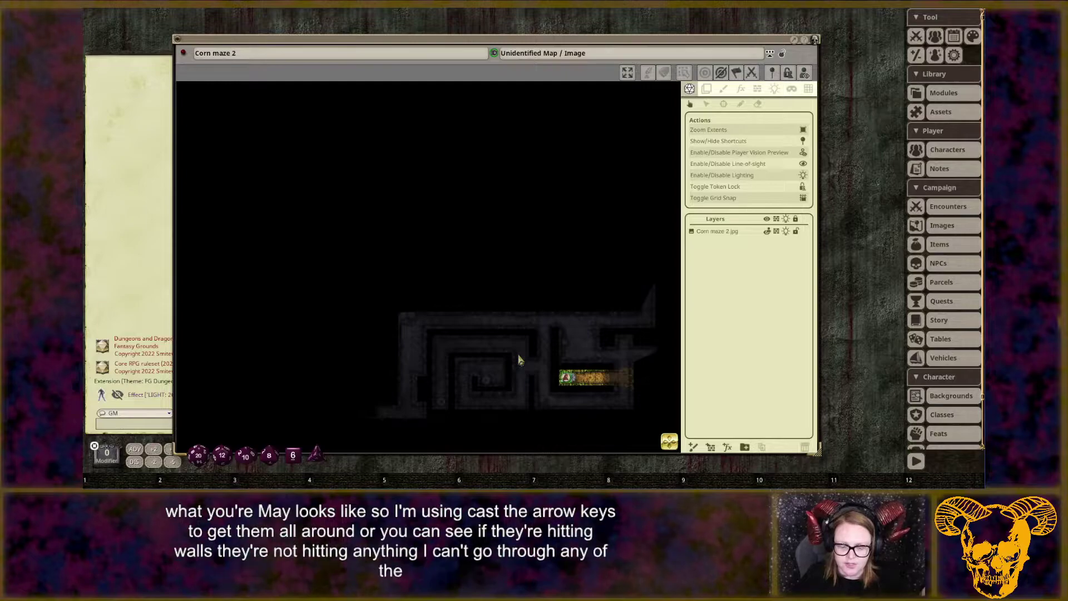
Return the character token east, north to the crossing, and into the easternmost vertical passage.
key("Right")
key("Right")
key("Right")
key("Right")
key("Right")
key("Up")
key("Up")
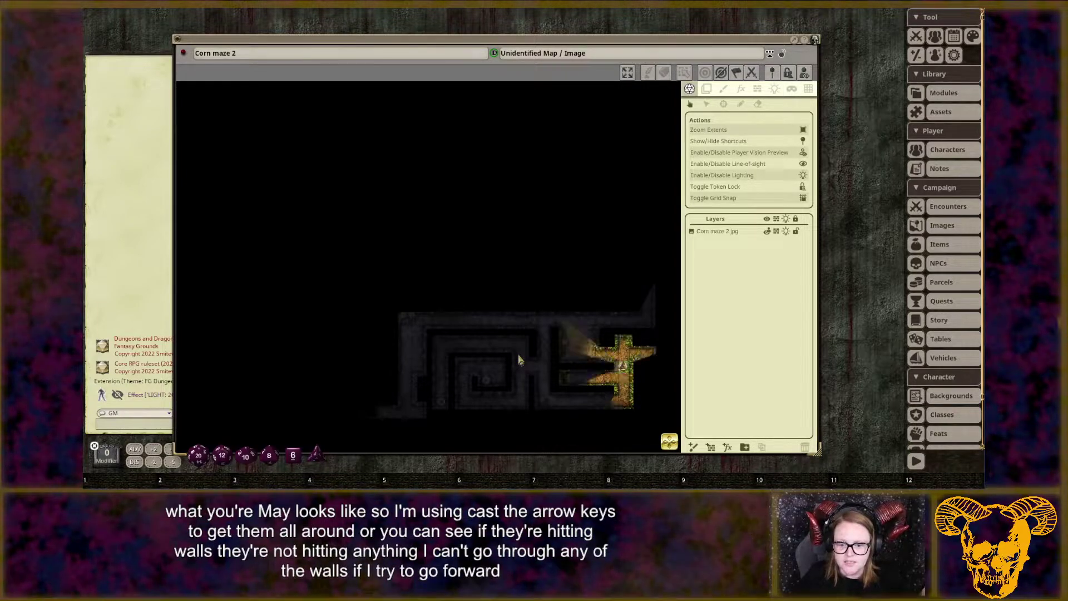
key("Right")
key("Right")
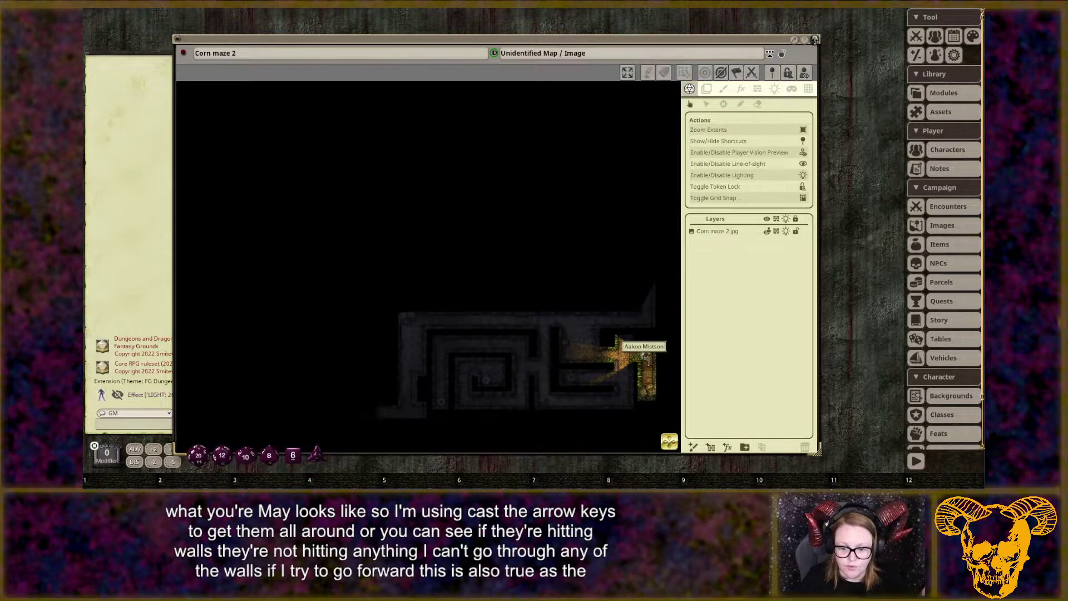
Guide the character token out of the southeast section, north around the outer passage, and down to the corridor corner below the dead-end light.
key("Left")
key("Left")
key("Left")
key("Left")
key("Left")
key("Up")
key("Up")
key("Up")
left_click_drag(589, 320, 617, 291)
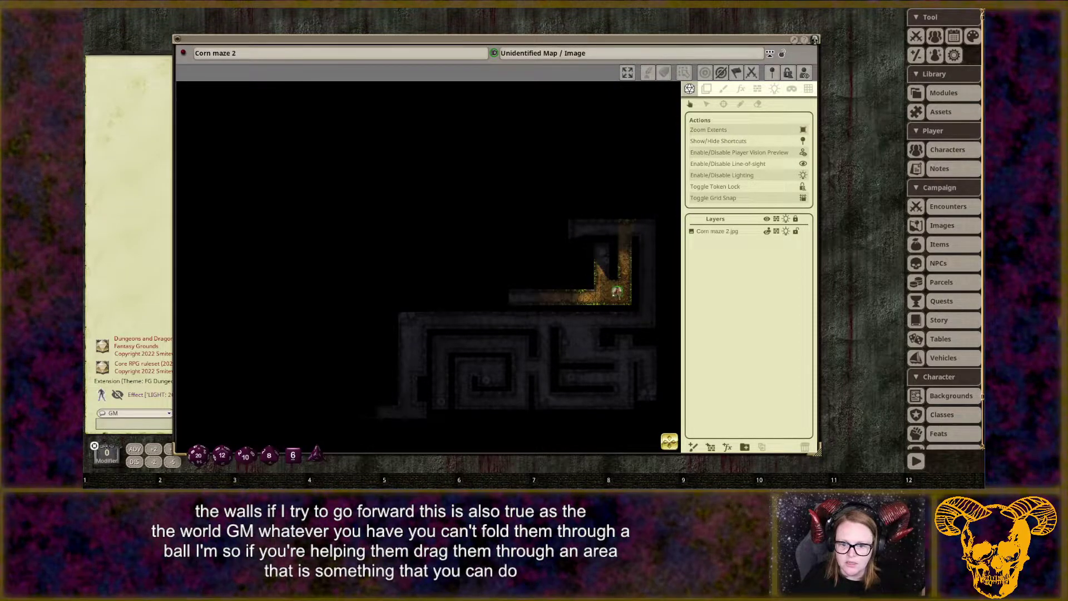
Check the Candle light in the short dead-end passage northwest of the token, and return to token control.
left_click(776, 90)
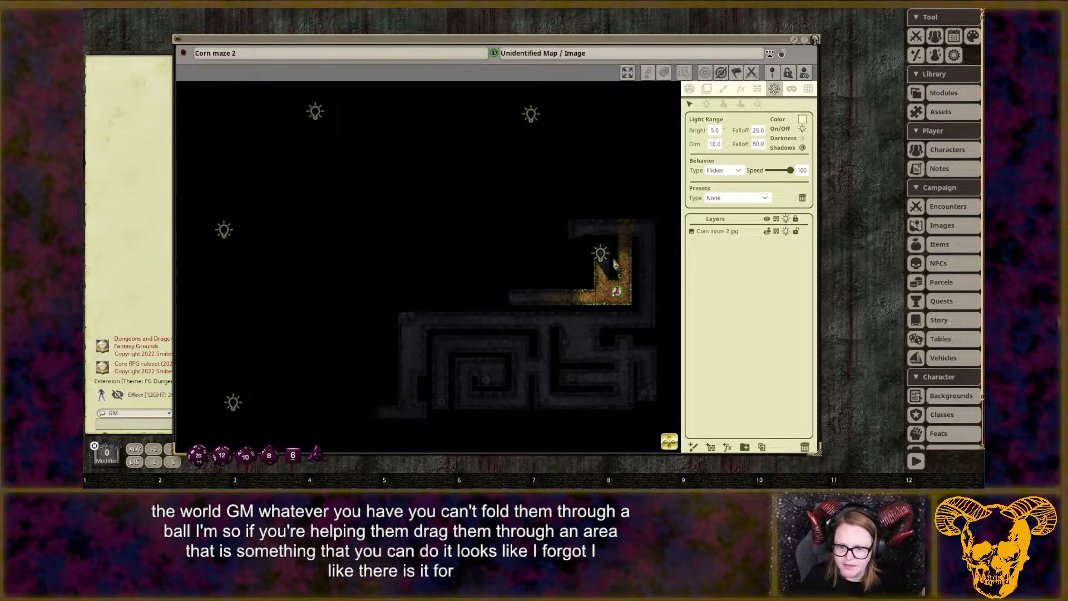
left_click(703, 286)
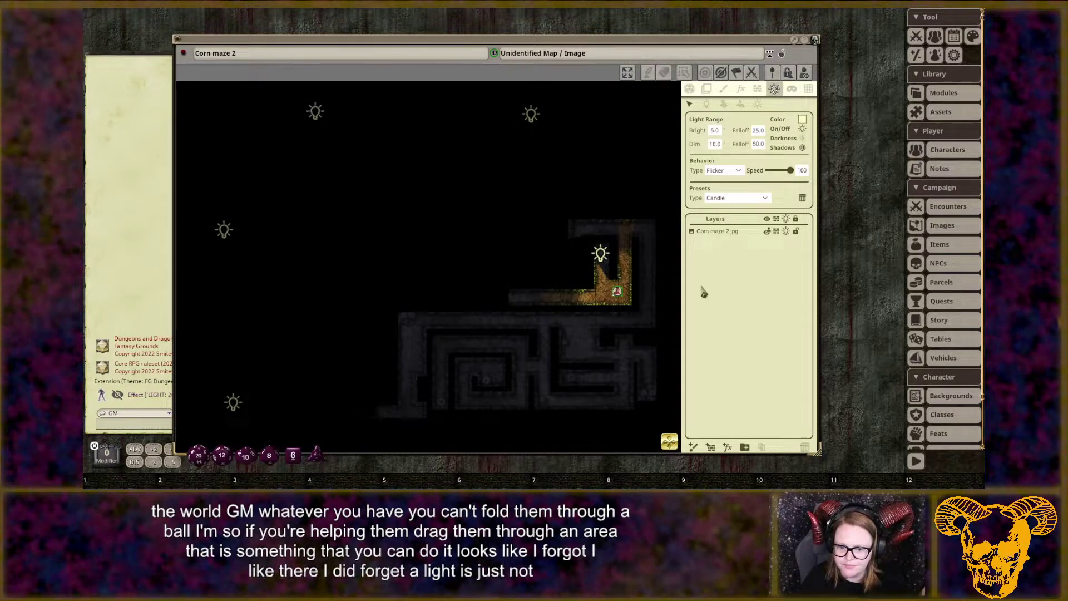
left_click(690, 90)
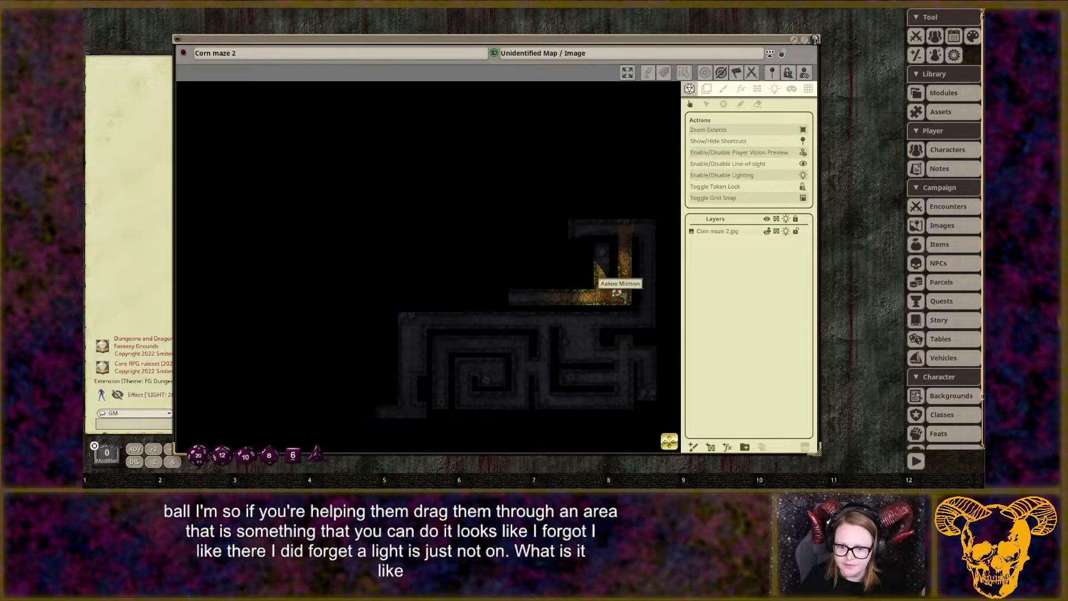
Move the character token along the corridor to the southwest dead end, check the walls there, and open the door at its southeast corner.
left_click_drag(601, 293, 366, 394)
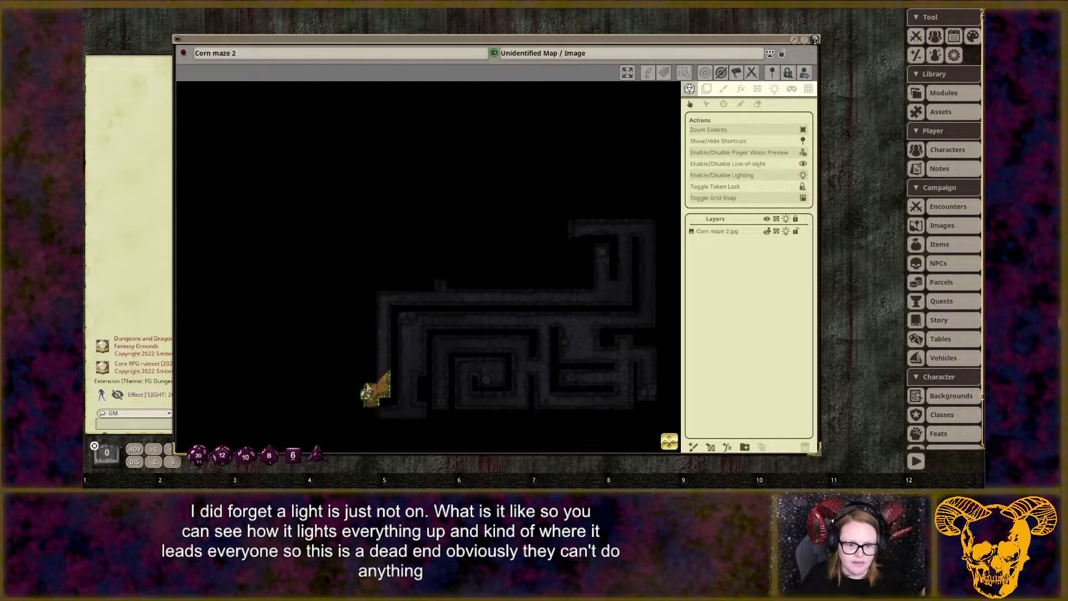
left_click(760, 95)
scroll(333, 384, "up", 5)
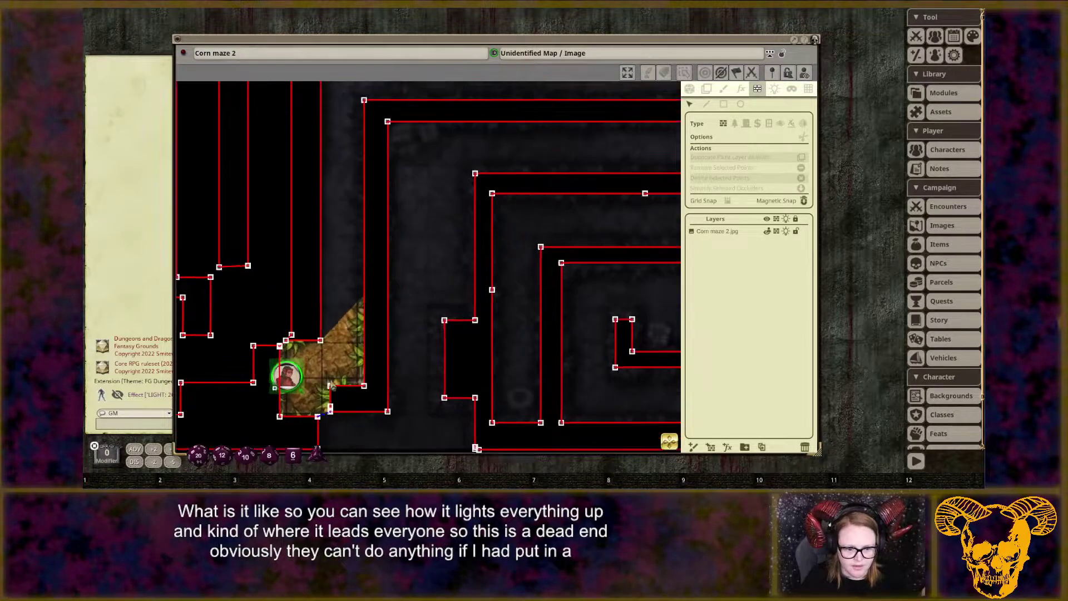
scroll(248, 346, "down", 3)
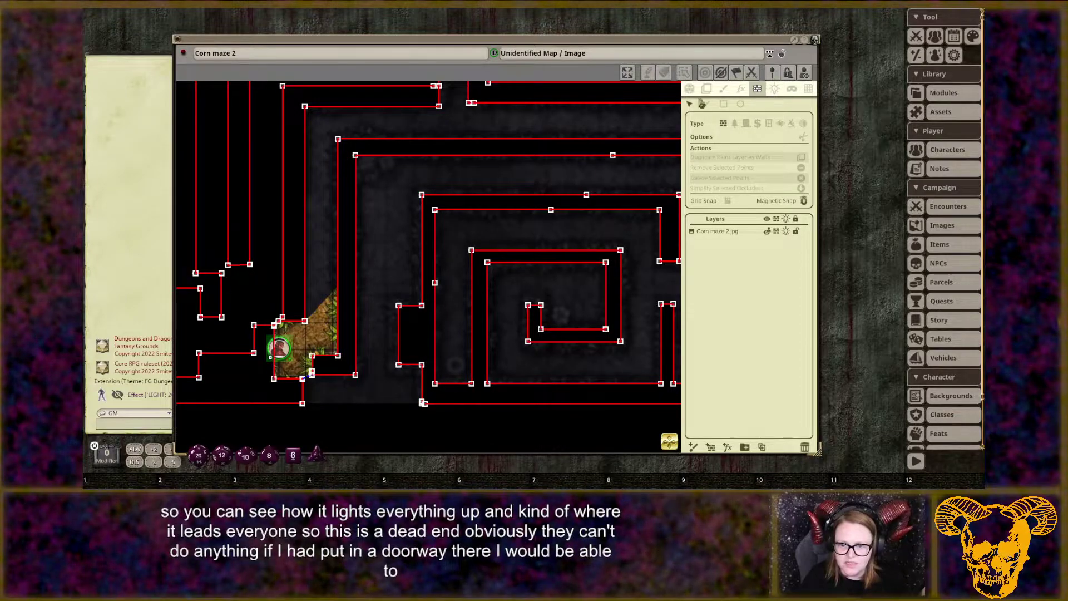
left_click(690, 90)
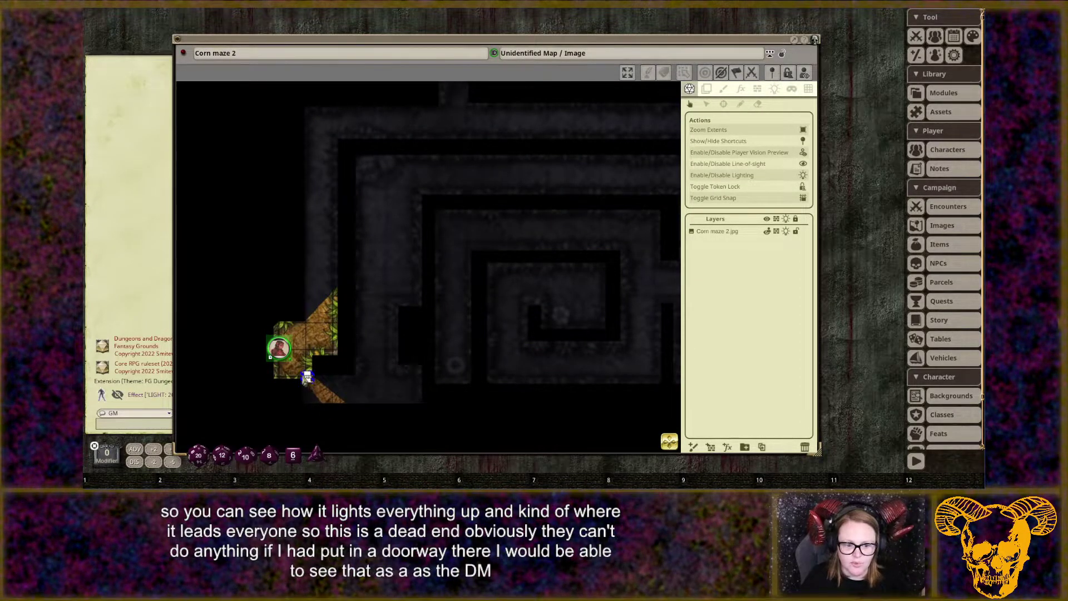
Move the character token north out of the dead end and through the unexplored passages to the corridor along the maze's east side.
left_click_drag(279, 348, 333, 147)
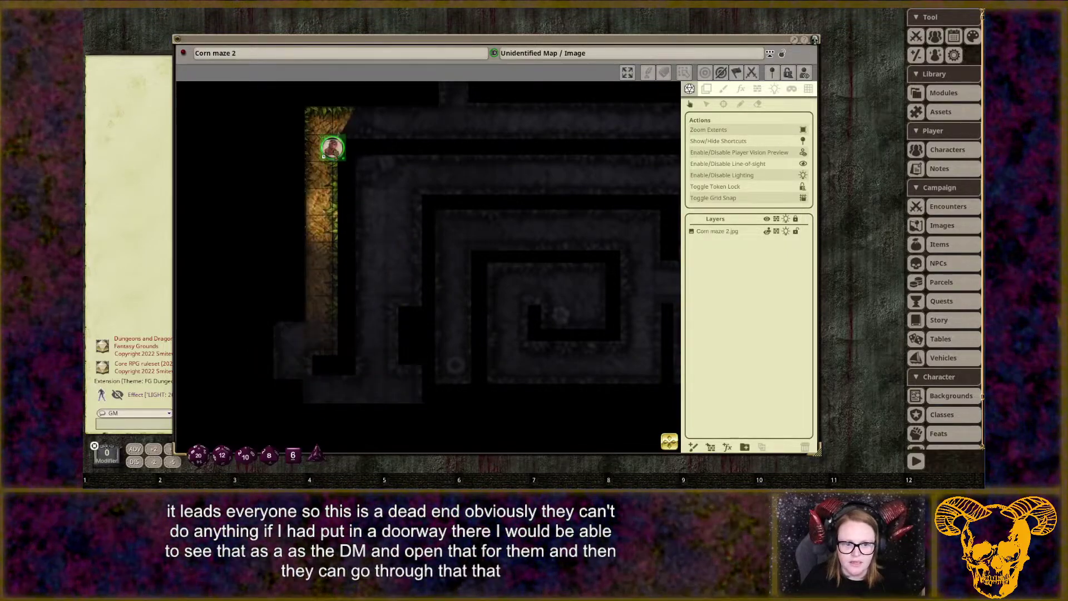
scroll(396, 396, "down", 3)
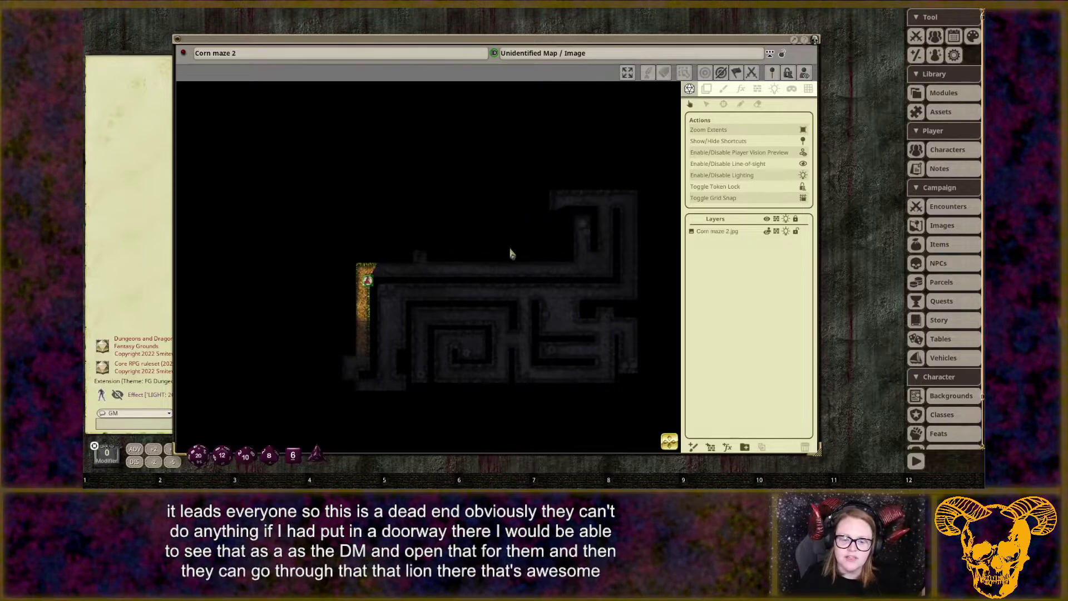
left_click_drag(367, 280, 549, 329)
left_click_drag(473, 404, 542, 365)
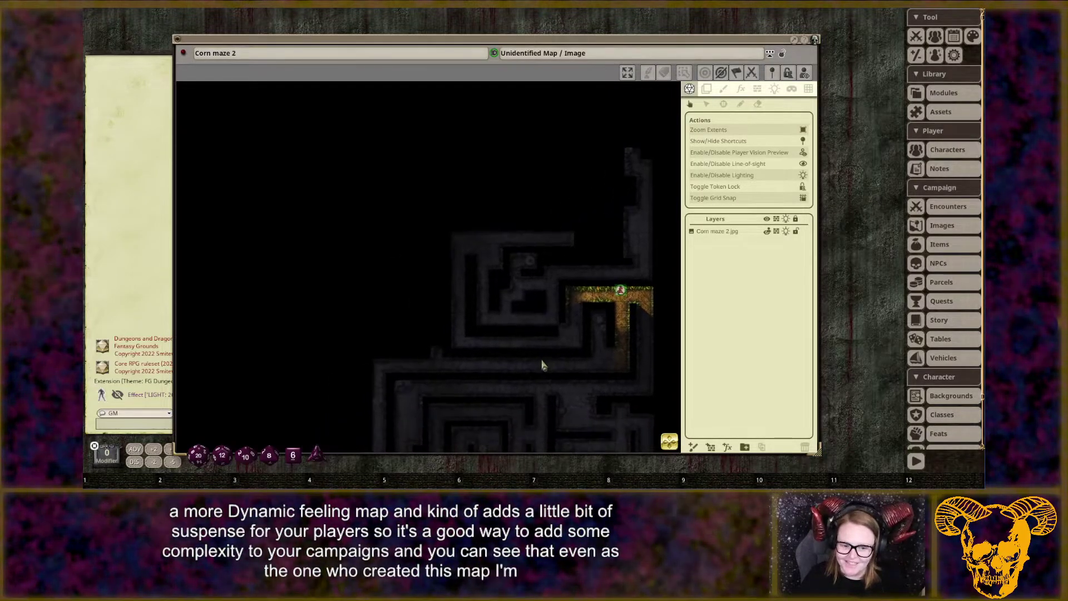
Bring the character token back west and south to the bottom of the southwest vertical passage.
left_click_drag(641, 317, 377, 423)
scroll(446, 395, "down", 3)
left_click_drag(442, 403, 421, 317)
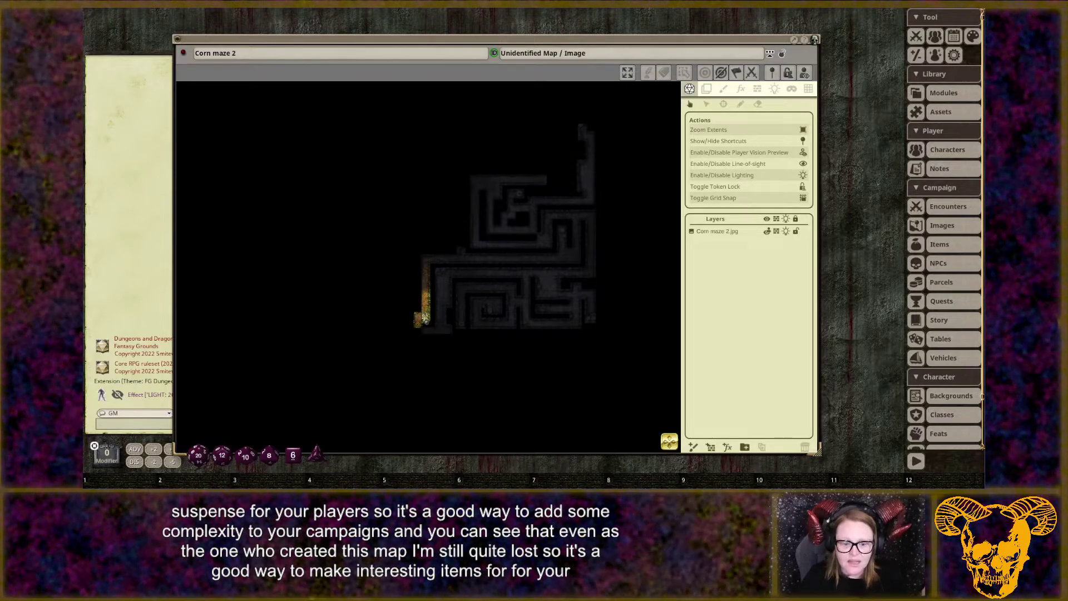